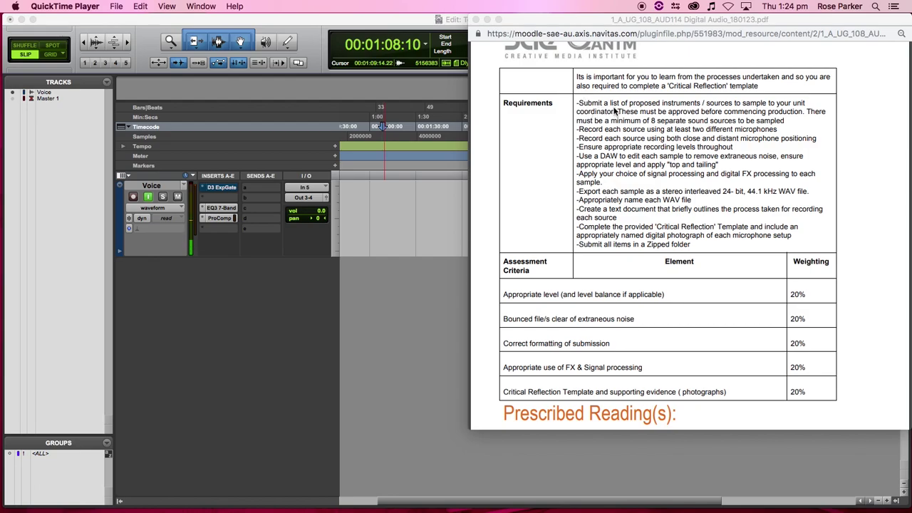
- Review the requirements and assessment criteria in the Digital Audio assessment brief
{"action": "scroll", "coordinate": [612, 107], "scroll_direction": "down", "scroll_amount": 1}
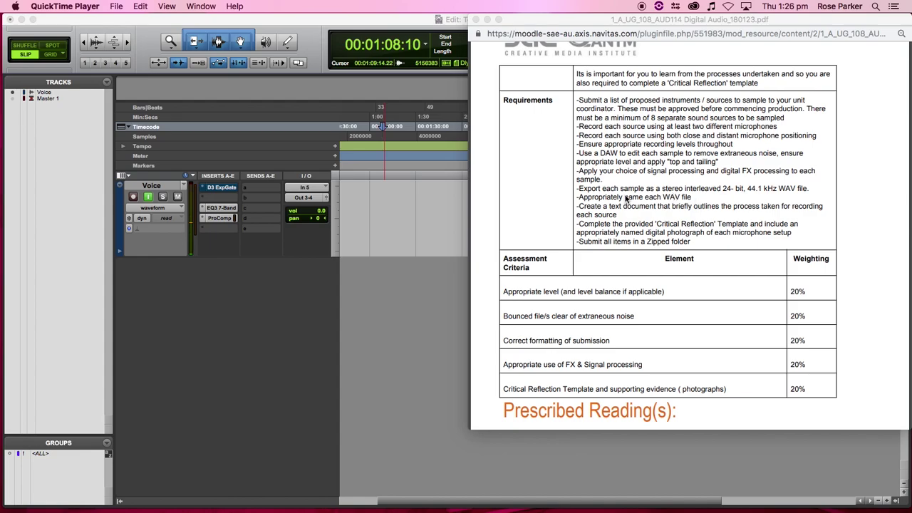
{"action": "scroll", "coordinate": [666, 210], "scroll_direction": "down", "scroll_amount": 1}
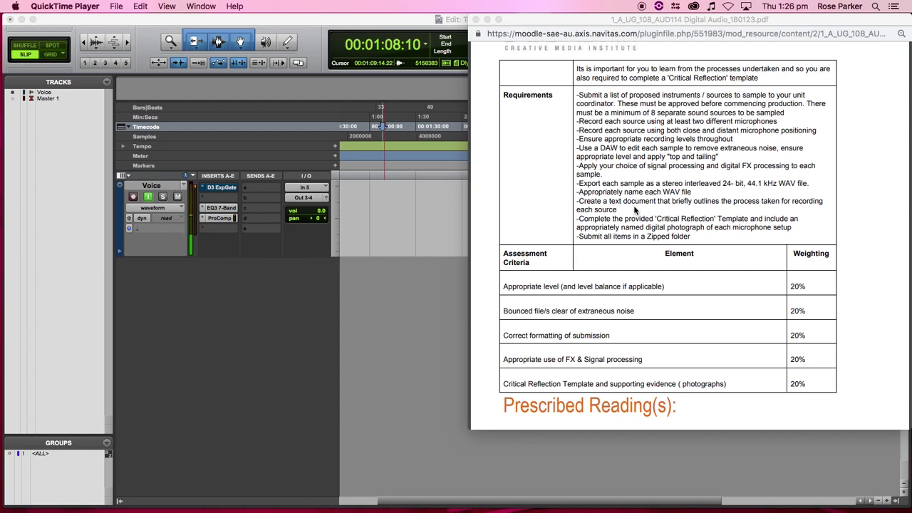
{"action": "scroll", "coordinate": [652, 209], "scroll_direction": "up", "scroll_amount": 1}
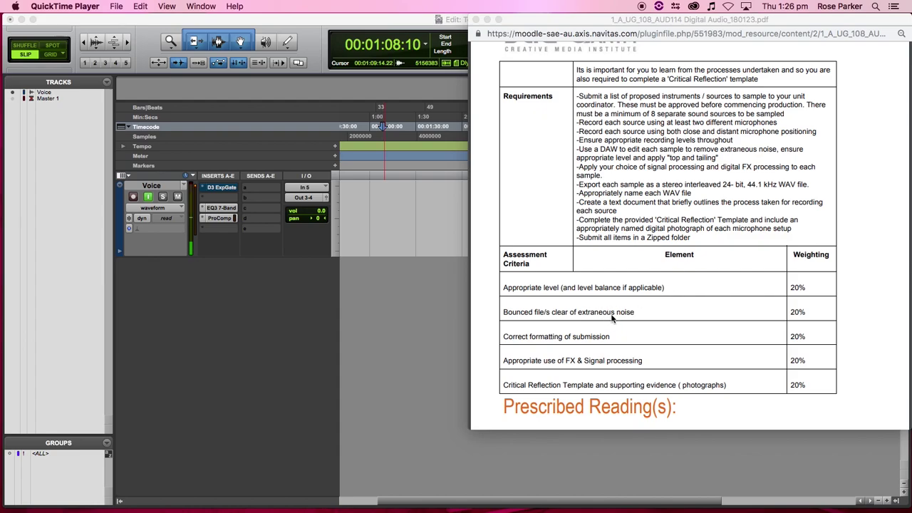
{"action": "scroll", "coordinate": [611, 319], "scroll_direction": "down", "scroll_amount": 3}
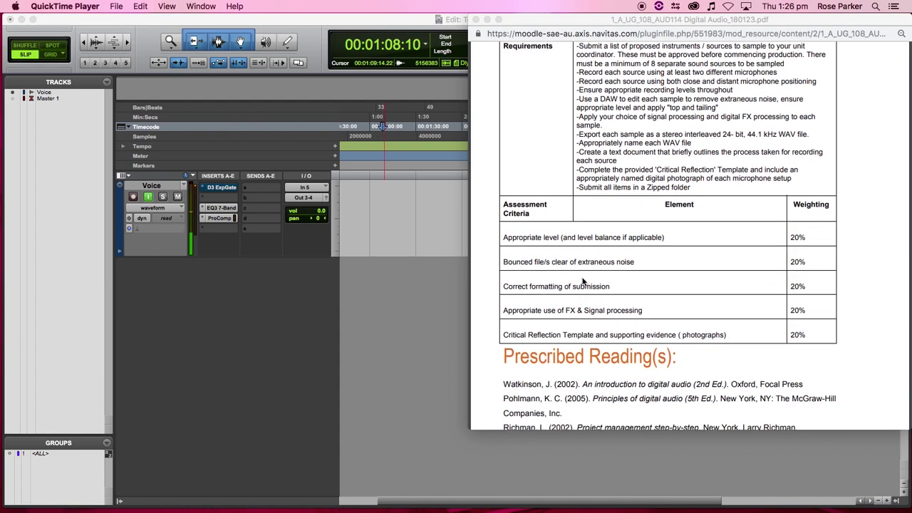
{"action": "scroll", "coordinate": [586, 278], "scroll_direction": "down", "scroll_amount": 1}
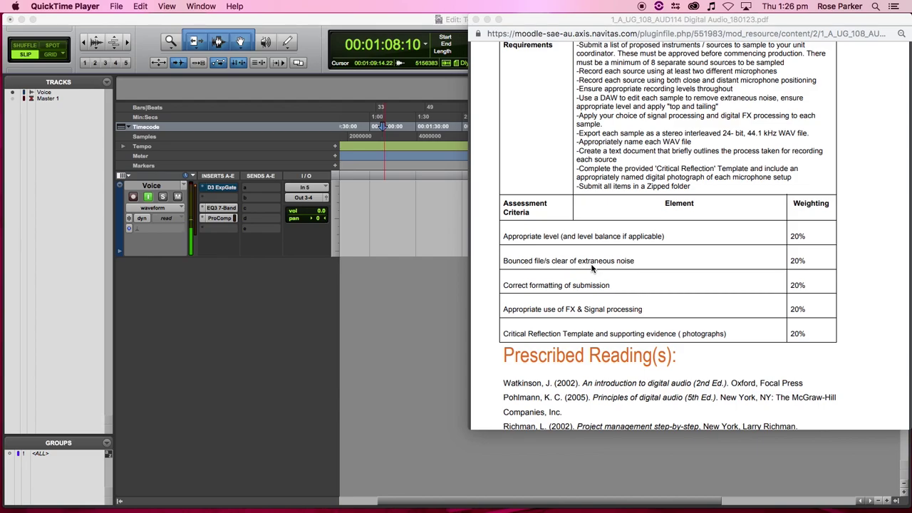
{"action": "scroll", "coordinate": [606, 268], "scroll_direction": "up", "scroll_amount": 3}
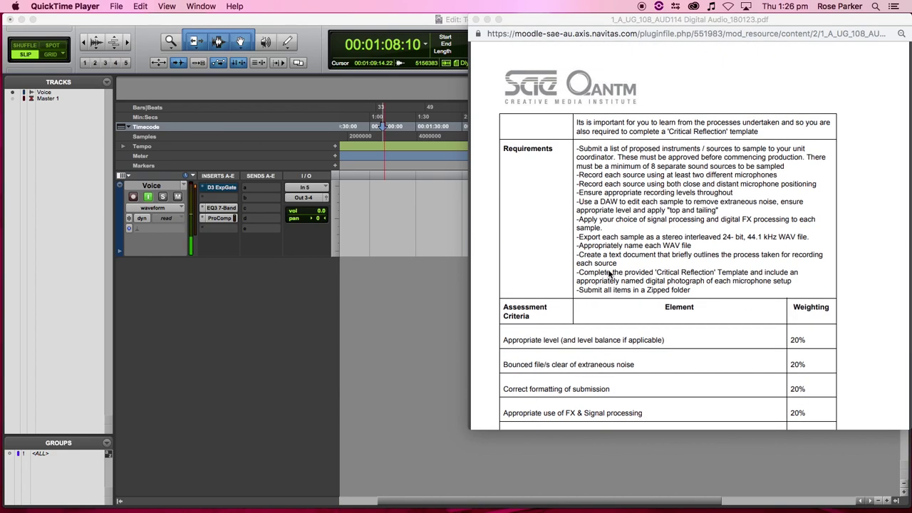
{"action": "scroll", "coordinate": [609, 273], "scroll_direction": "down", "scroll_amount": 1}
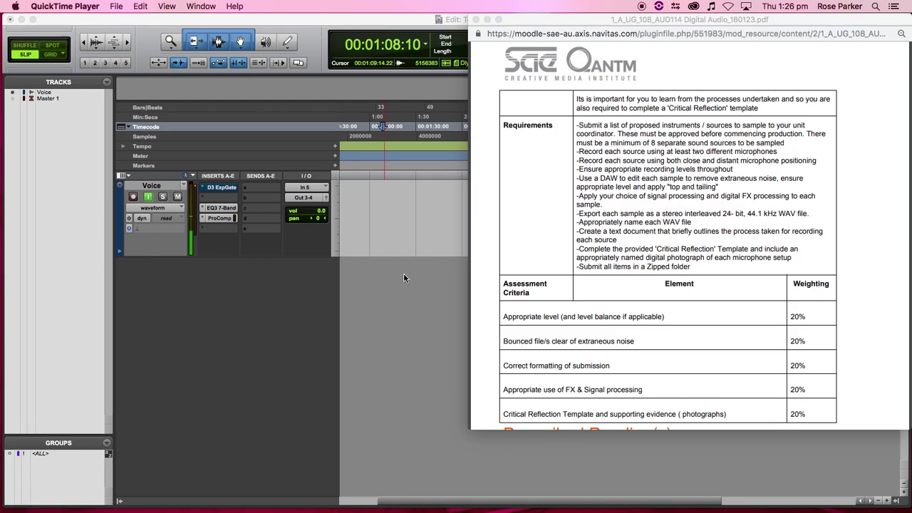
- Switch to the Pro Tools session and return the edit cursor to the session start
{"action": "left_click", "coordinate": [408, 305]}
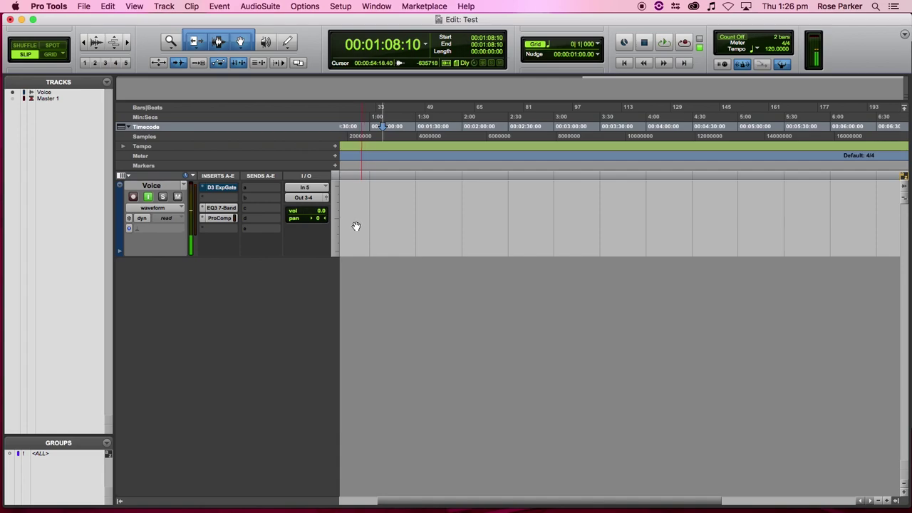
{"action": "scroll", "coordinate": [379, 207], "scroll_direction": "left", "scroll_amount": 3}
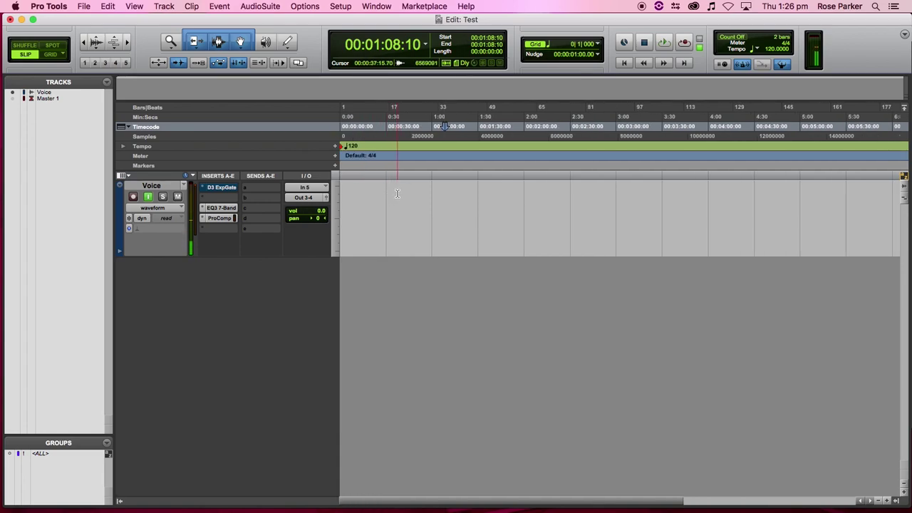
{"action": "key", "text": "Return"}
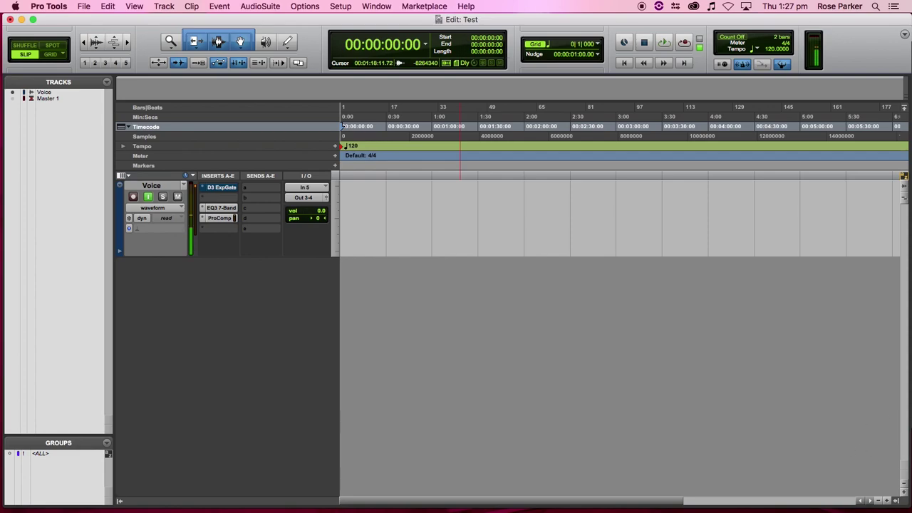
- Select the 01 K-in, 03 S-tp, 05 Fl and 08 Oh c WAV files for audio import and set them to be copied
{"action": "key", "text": "super+shift+i"}
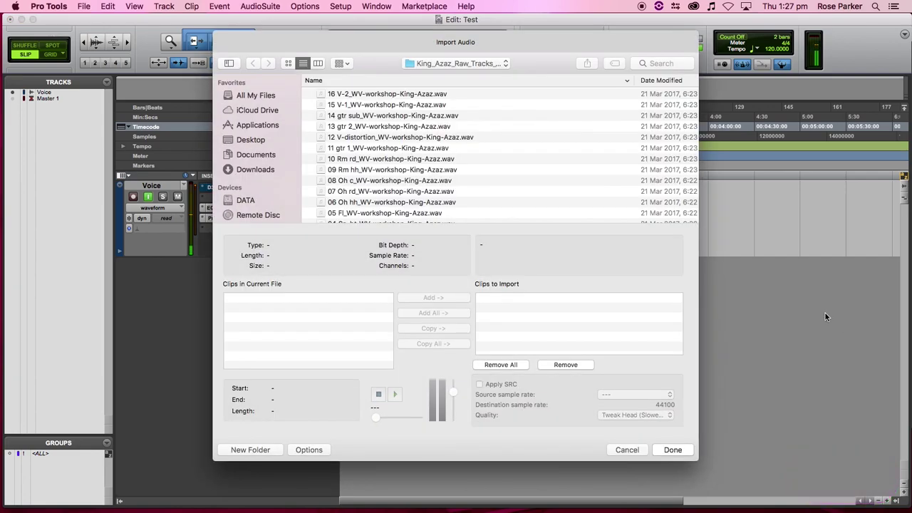
{"action": "scroll", "coordinate": [399, 164], "scroll_direction": "down", "scroll_amount": 5}
{"action": "scroll", "coordinate": [420, 173], "scroll_direction": "up", "scroll_amount": 5}
{"action": "scroll", "coordinate": [421, 174], "scroll_direction": "down", "scroll_amount": 4}
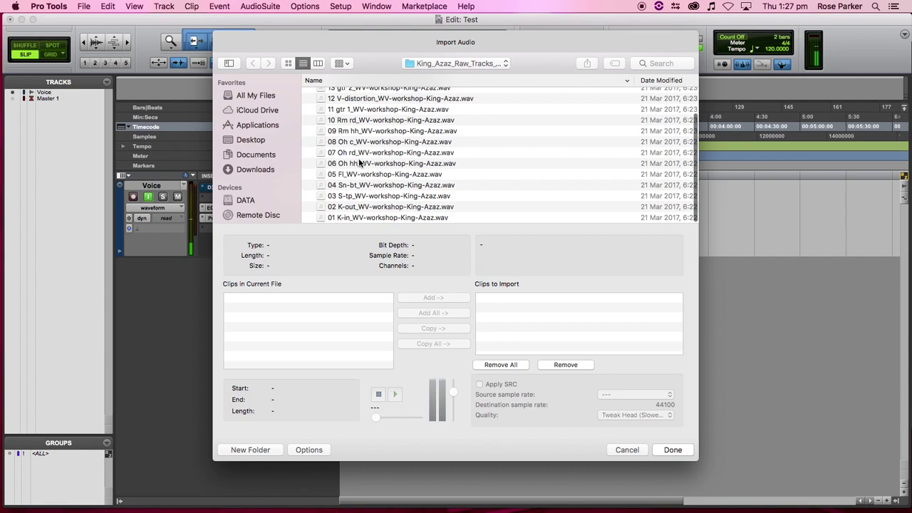
{"action": "left_click", "coordinate": [351, 218]}
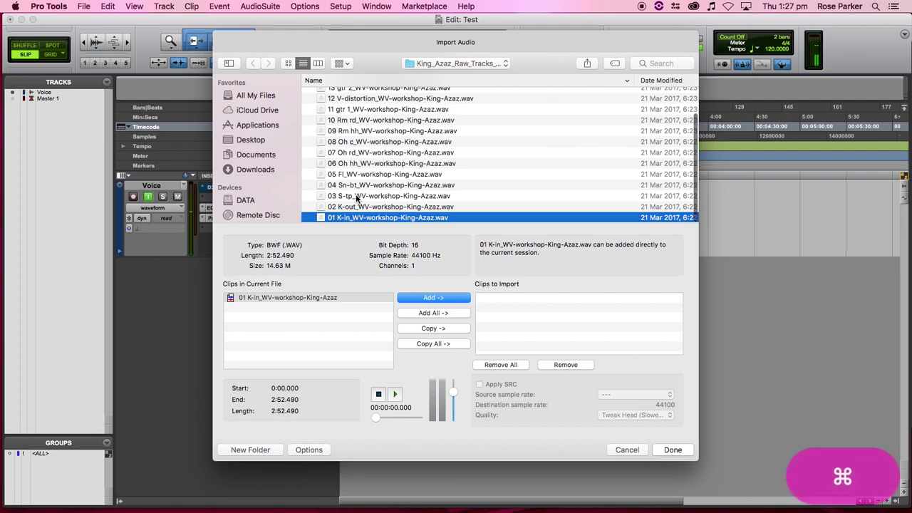
{"action": "left_click", "coordinate": [359, 197], "text": "super"}
{"action": "scroll", "coordinate": [347, 175], "scroll_direction": "up", "scroll_amount": 1}
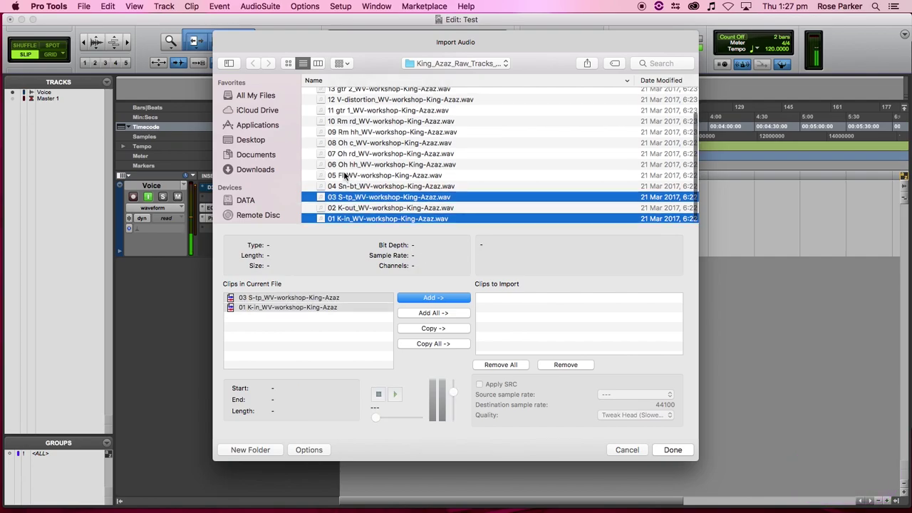
{"action": "left_click", "coordinate": [348, 186], "text": "super"}
{"action": "scroll", "coordinate": [375, 171], "scroll_direction": "right", "scroll_amount": 1}
{"action": "left_click", "coordinate": [357, 155], "text": "super"}
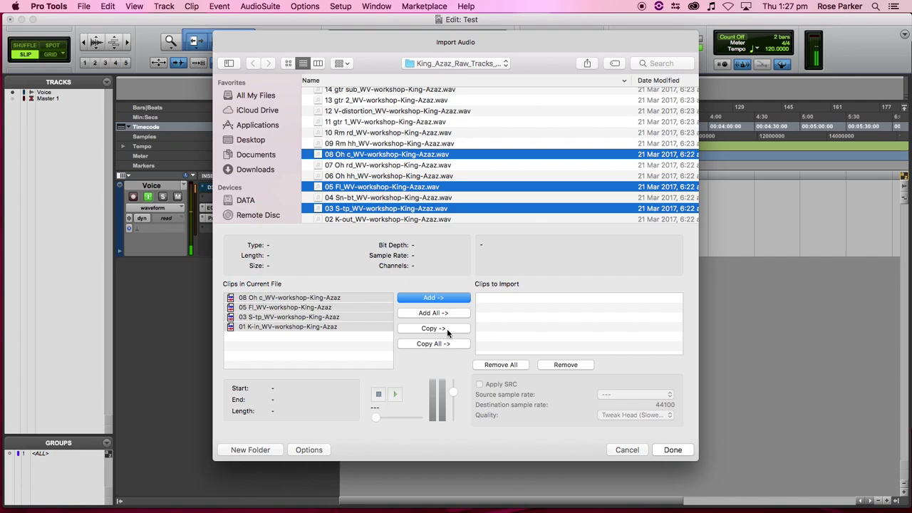
{"action": "left_click", "coordinate": [446, 329]}
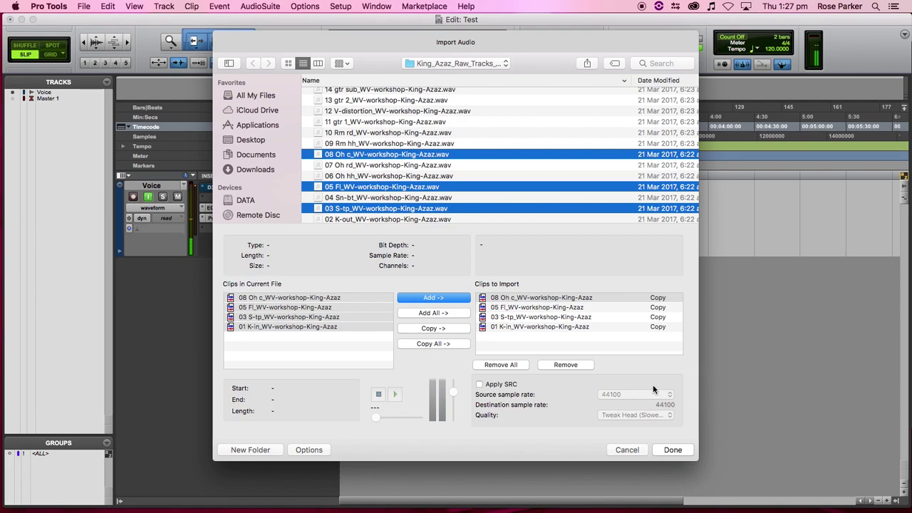
- Import the chosen clips into the Audio Files folder on new tracks at Session Start, stamping the duplicate files with unique identifiers
{"action": "left_click", "coordinate": [671, 450]}
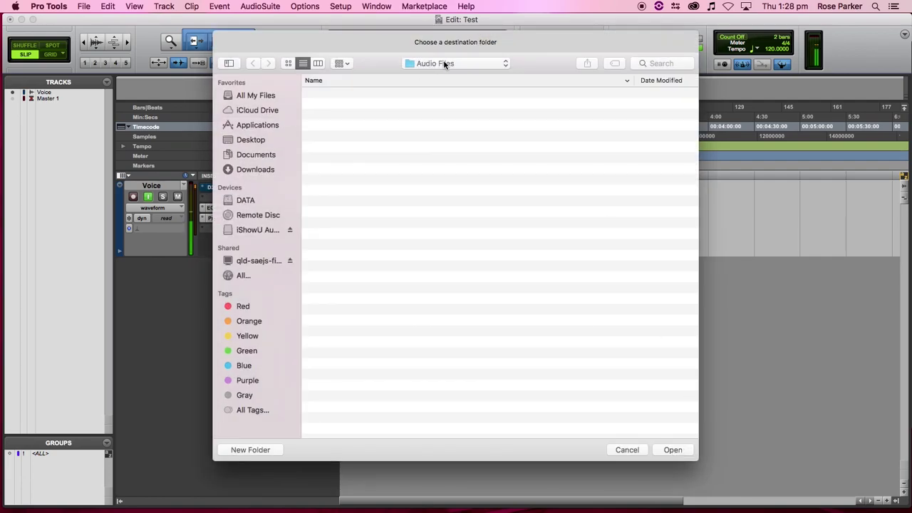
{"action": "left_click", "coordinate": [672, 449]}
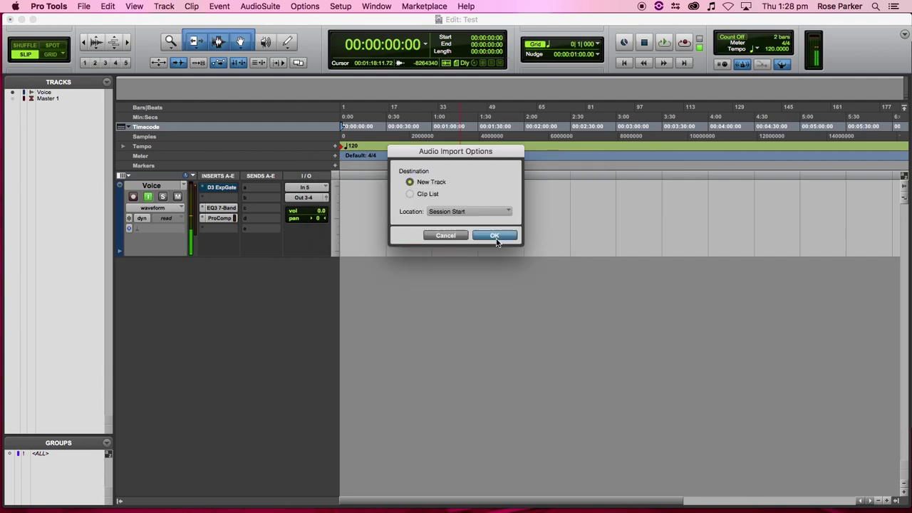
{"action": "left_click", "coordinate": [496, 237]}
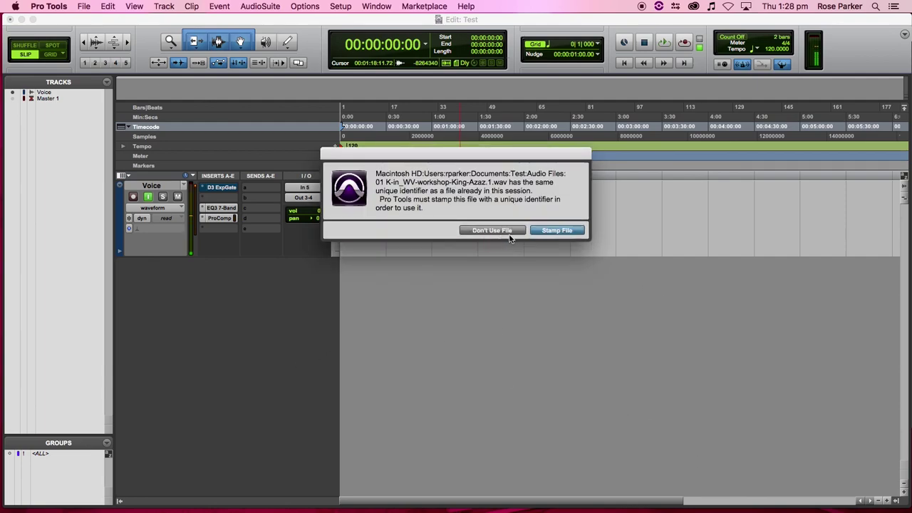
{"action": "left_click", "coordinate": [545, 232]}
{"action": "left_click", "coordinate": [544, 231]}
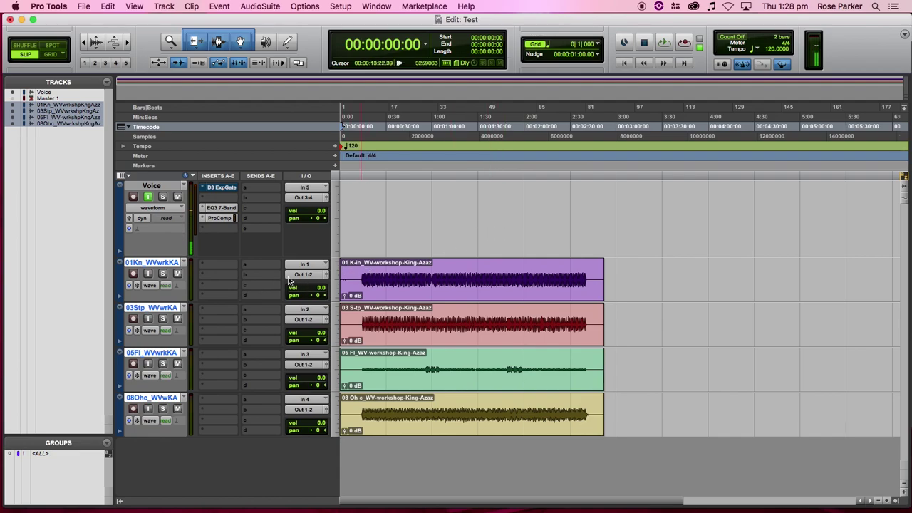
- Add Out 3-4 (Stereo) as an additional output on each of the four imported tracks alongside Out 1-2
{"action": "left_click", "coordinate": [366, 265]}
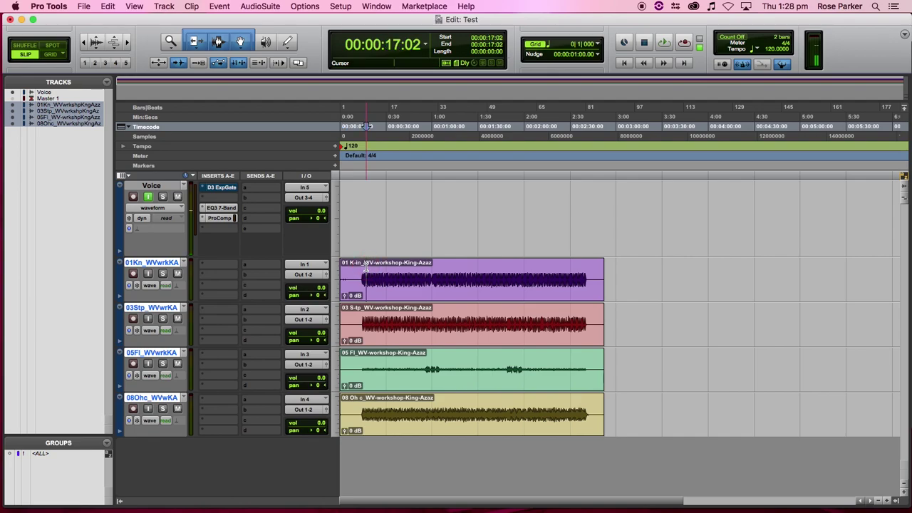
{"action": "left_click", "coordinate": [311, 275], "text": "ctrl"}
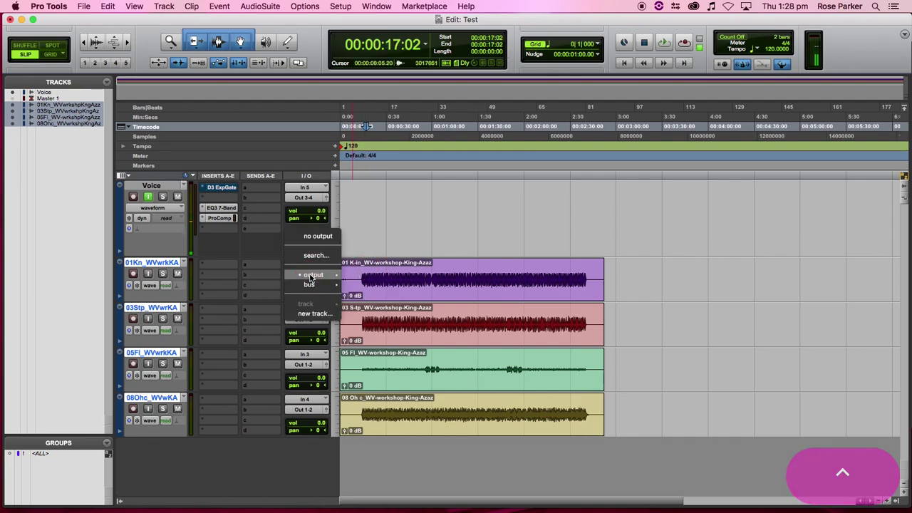
{"action": "left_click", "coordinate": [310, 324]}
{"action": "left_click", "coordinate": [311, 324]}
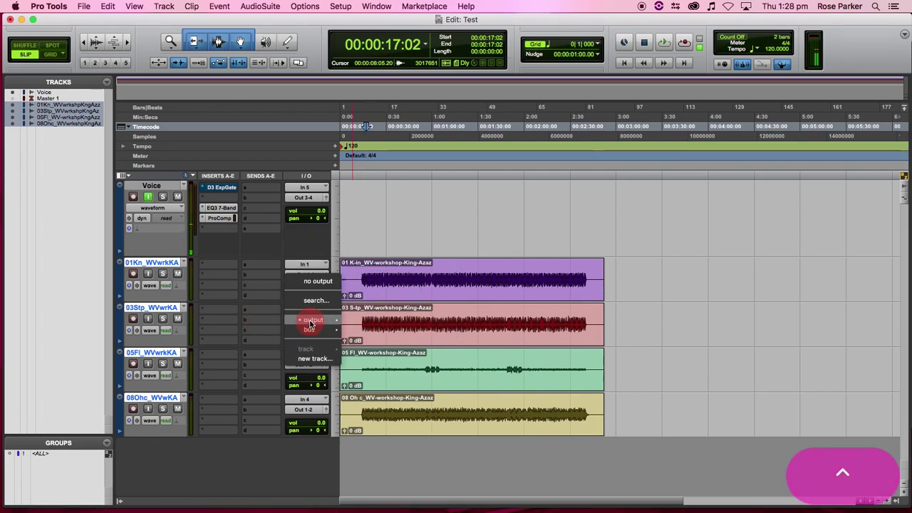
{"action": "mouse_move", "coordinate": [315, 320]}
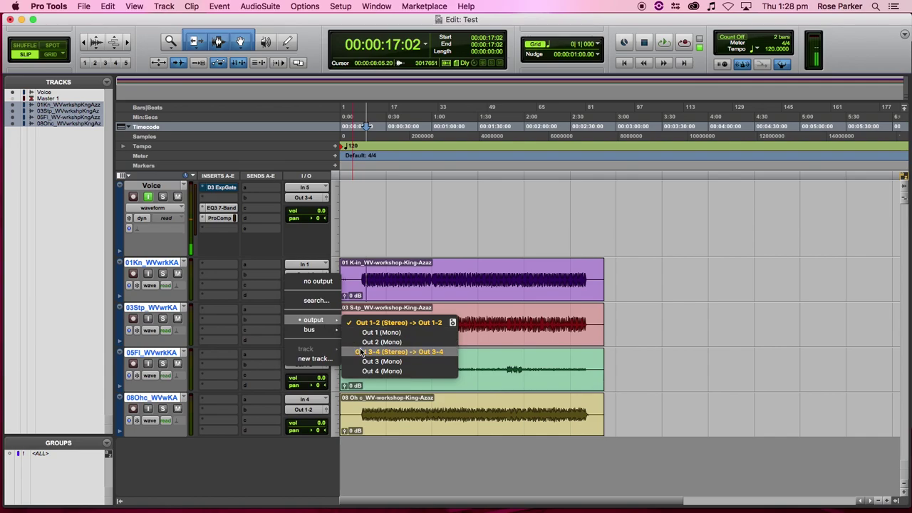
{"action": "left_click", "coordinate": [248, 348]}
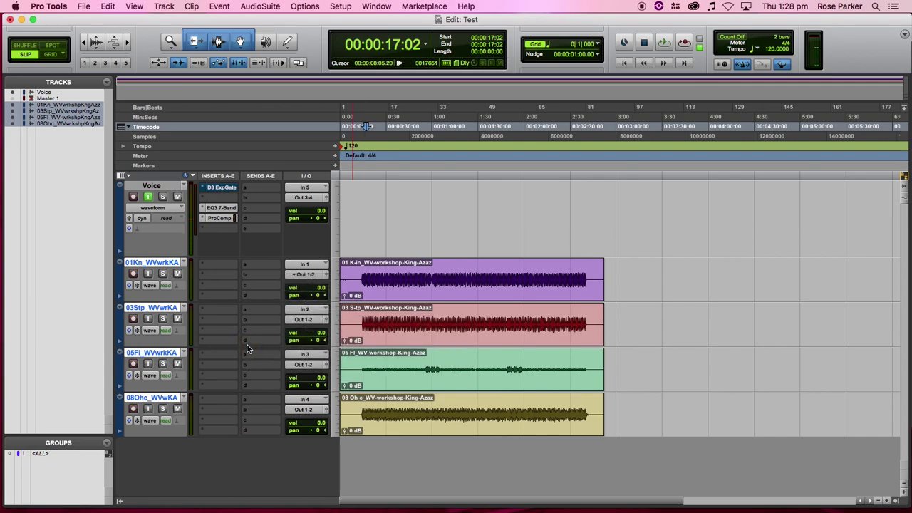
{"action": "left_click", "coordinate": [317, 366]}
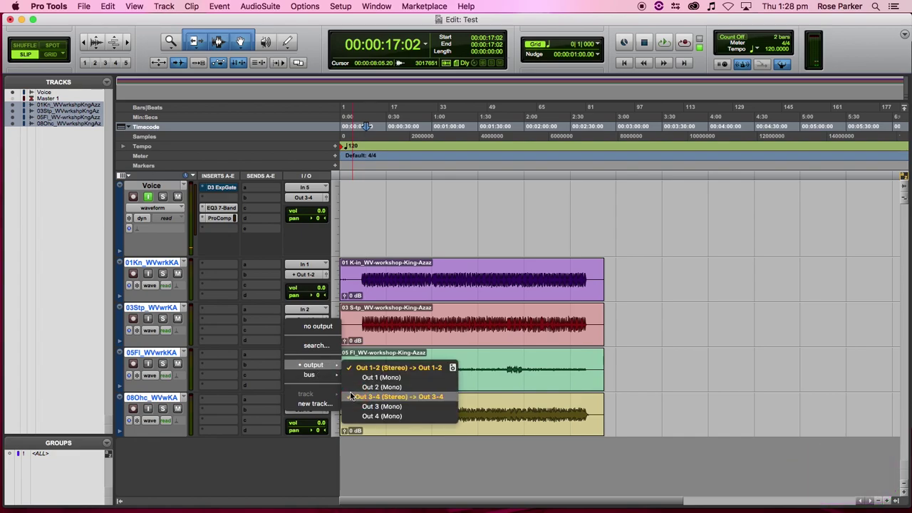
{"action": "left_click", "coordinate": [256, 381]}
{"action": "left_click", "coordinate": [305, 409]}
{"action": "mouse_move", "coordinate": [313, 410]}
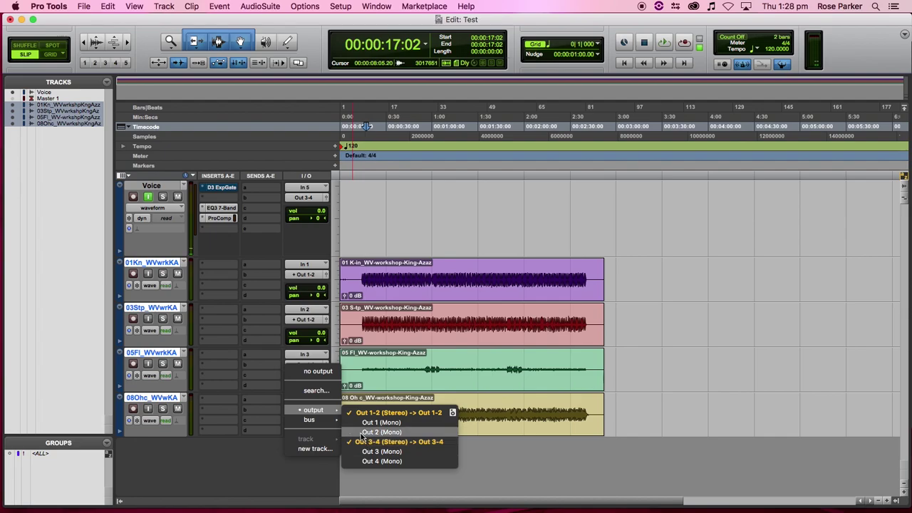
{"action": "left_click", "coordinate": [254, 443]}
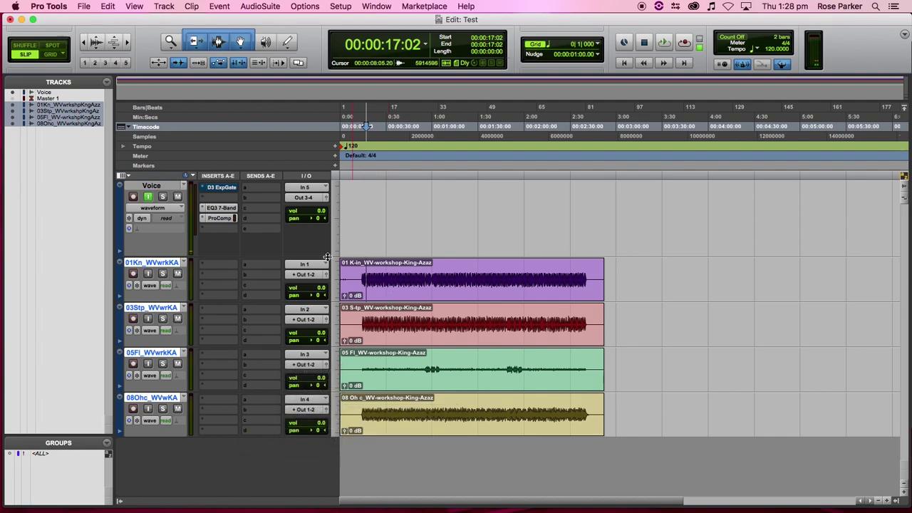
- Play the imported tracks from about 18 seconds into the session and stop playback
{"action": "left_click", "coordinate": [370, 279]}
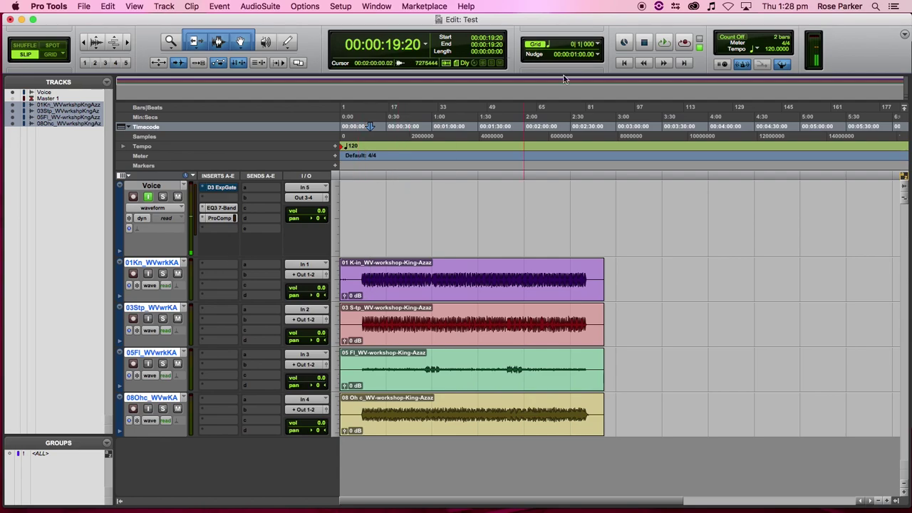
{"action": "key", "text": "space"}
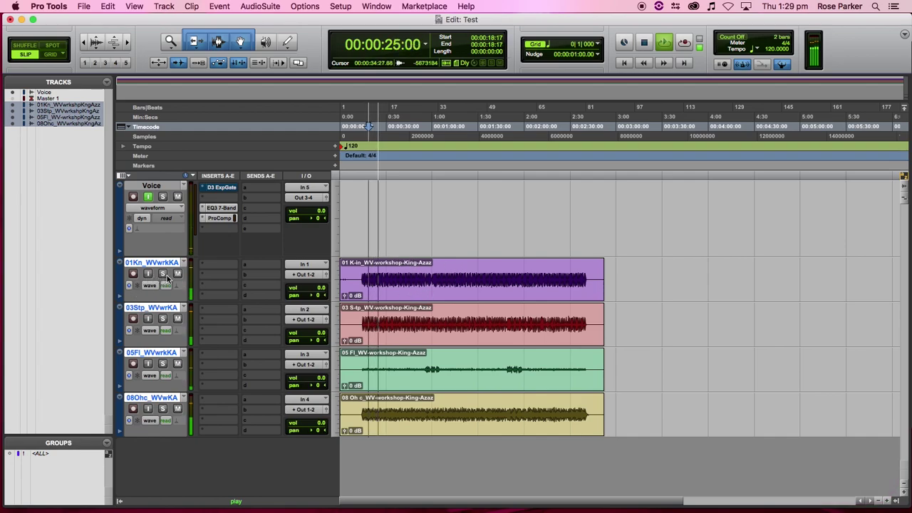
{"action": "key", "text": "space"}
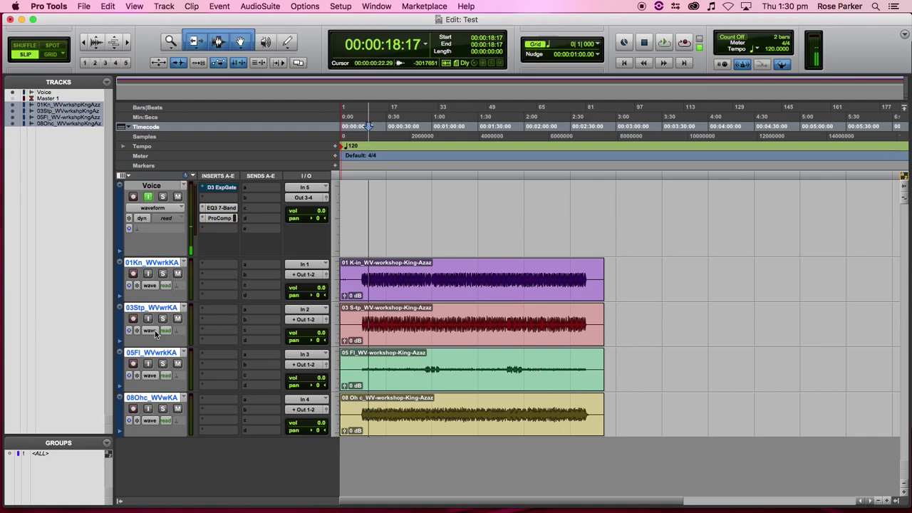
- Solo the 01 K-in track with the Voice track set to solo safe, and start playback
{"action": "scroll", "coordinate": [452, 373], "scroll_direction": "right", "scroll_amount": 5}
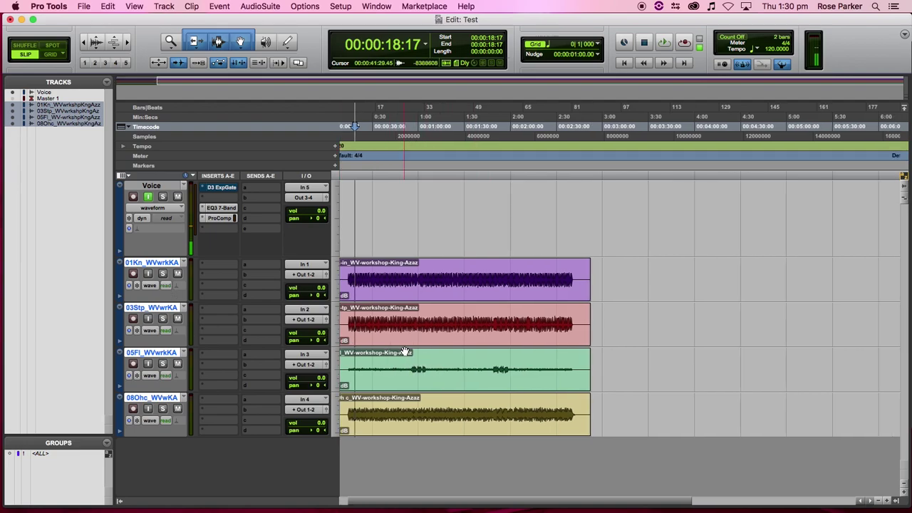
{"action": "scroll", "coordinate": [370, 292], "scroll_direction": "left", "scroll_amount": 5}
{"action": "left_click", "coordinate": [163, 274]}
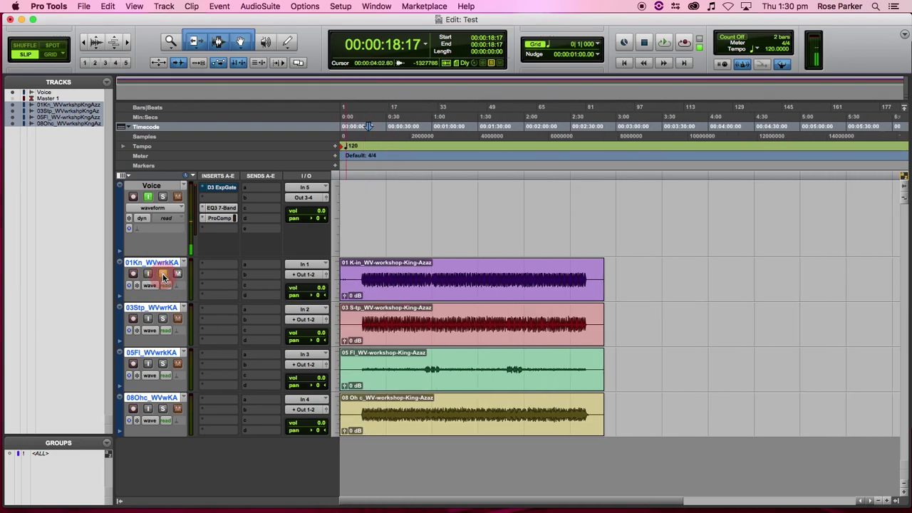
{"action": "left_click", "coordinate": [163, 196], "text": "super"}
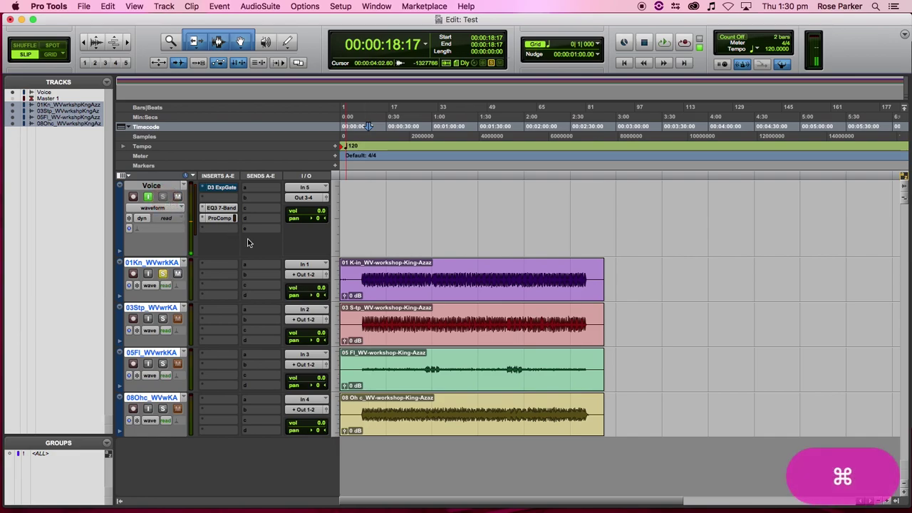
{"action": "key", "text": "space"}
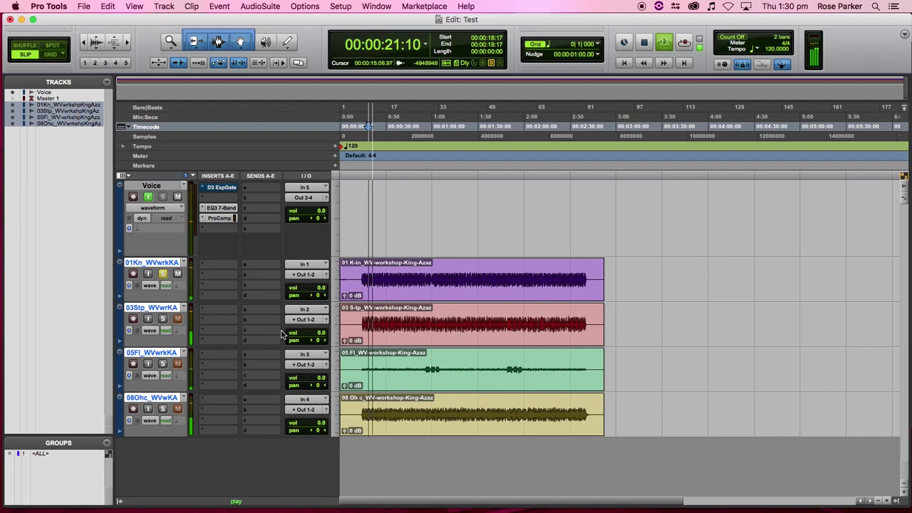
- Audition the 03 S-tp track and then the 05 Fl track in solo, playing 05 Fl from about 00:00:56:02
{"action": "left_click", "coordinate": [163, 319]}
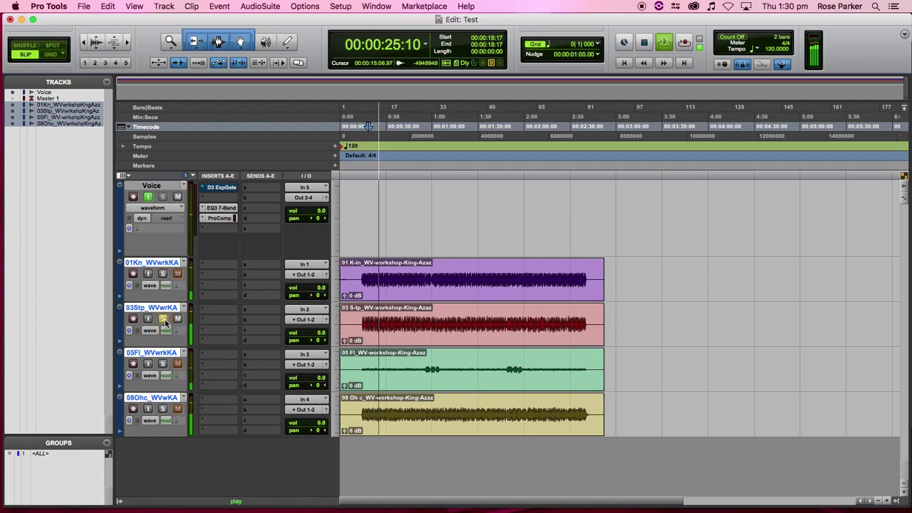
{"action": "left_click", "coordinate": [163, 364]}
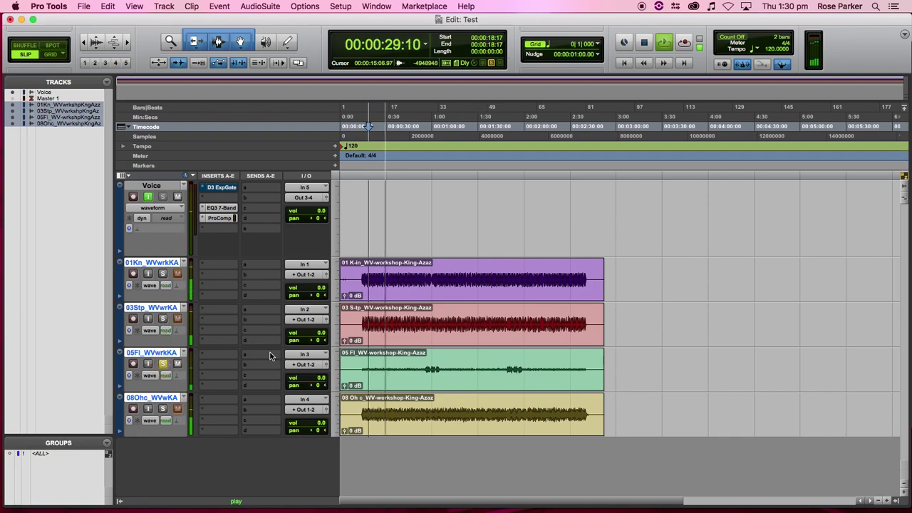
{"action": "key", "text": "space"}
{"action": "left_click", "coordinate": [426, 368]}
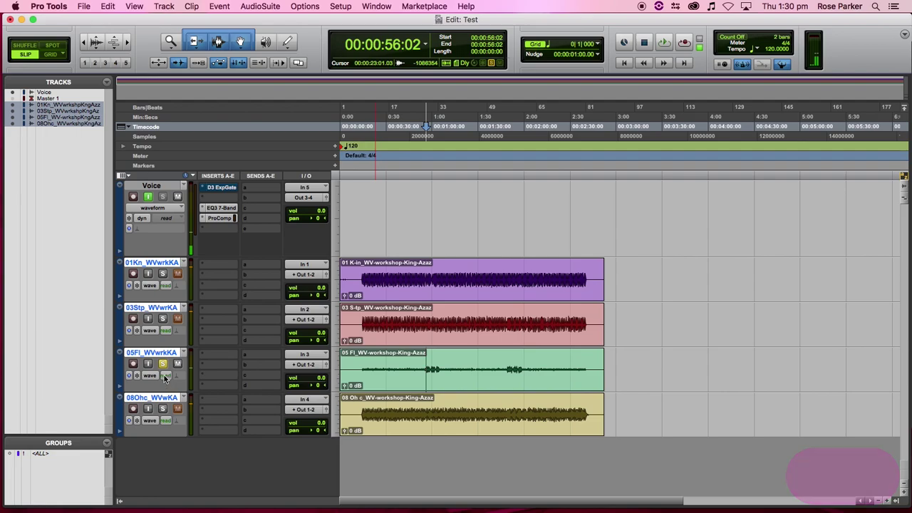
{"action": "key", "text": "space"}
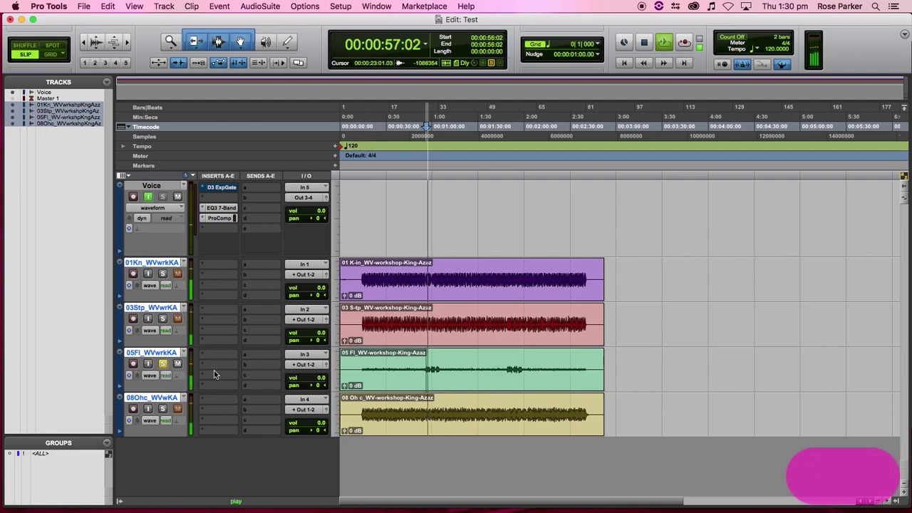
{"action": "key", "text": "space"}
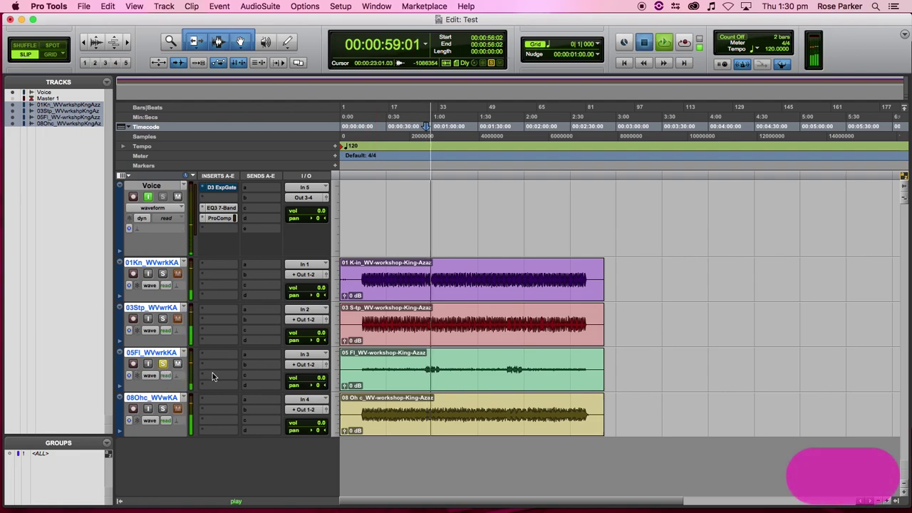
- Audition the 08 Oh c track in solo from 00:00:56:02, stop playback and turn its solo off
{"action": "left_click", "coordinate": [162, 408]}
{"action": "key", "text": "space"}
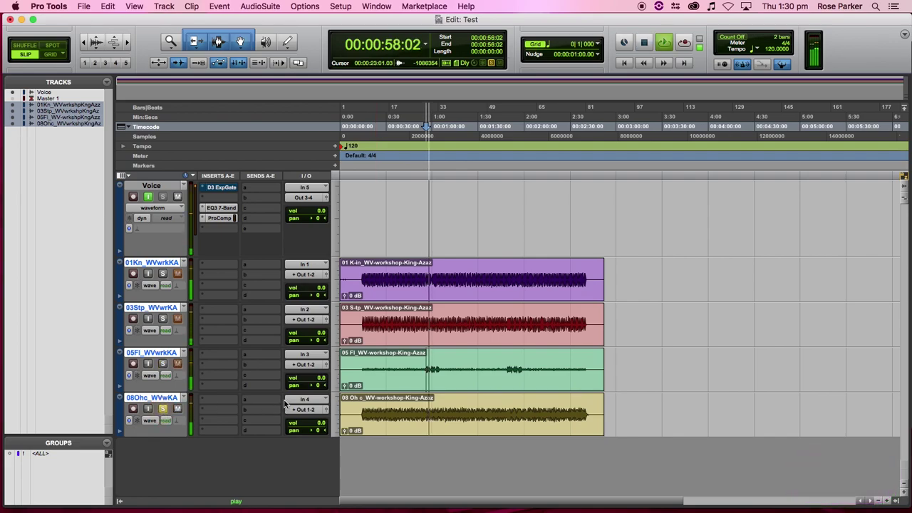
{"action": "key", "text": "space"}
{"action": "left_click", "coordinate": [162, 408]}
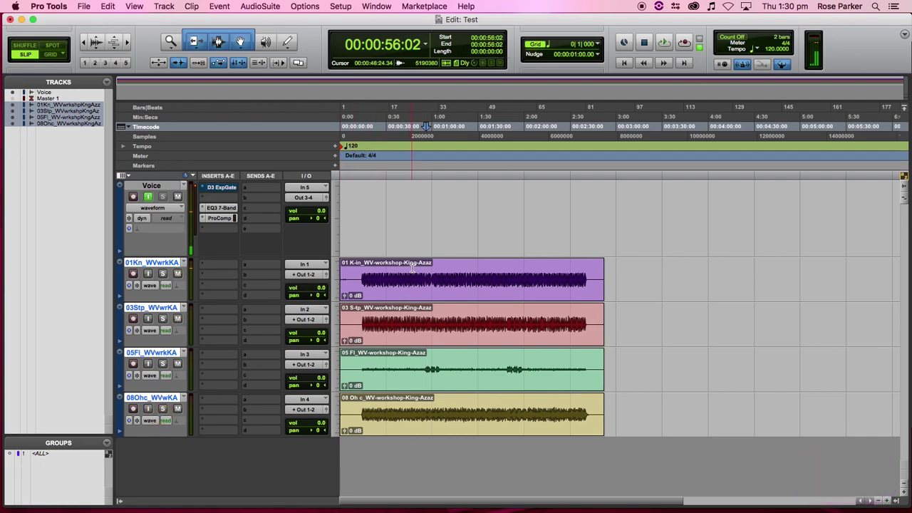
- Place the edit cursor right at the start of the first kick hit on the 01 K-in track, at about 00:00:14:16
{"action": "left_click", "coordinate": [360, 269]}
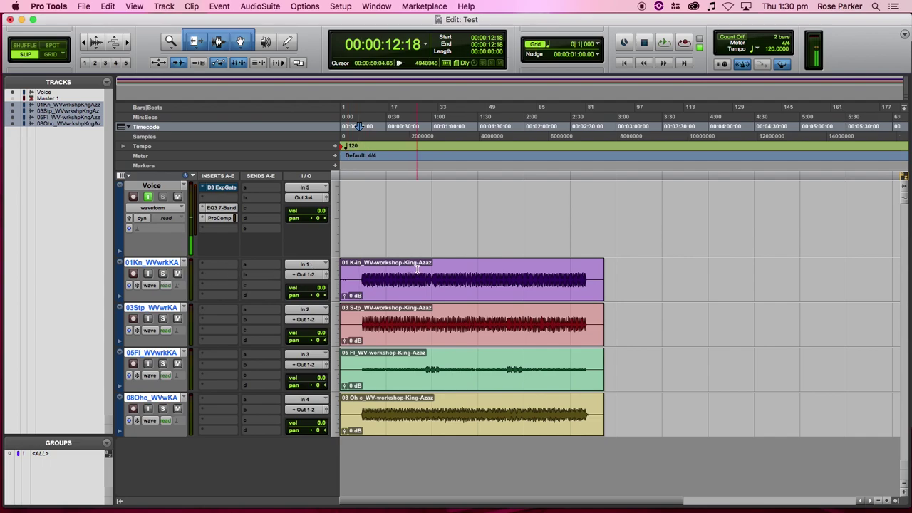
{"action": "key", "text": "t"}
{"action": "key", "text": "t"}
{"action": "key", "text": "t"}
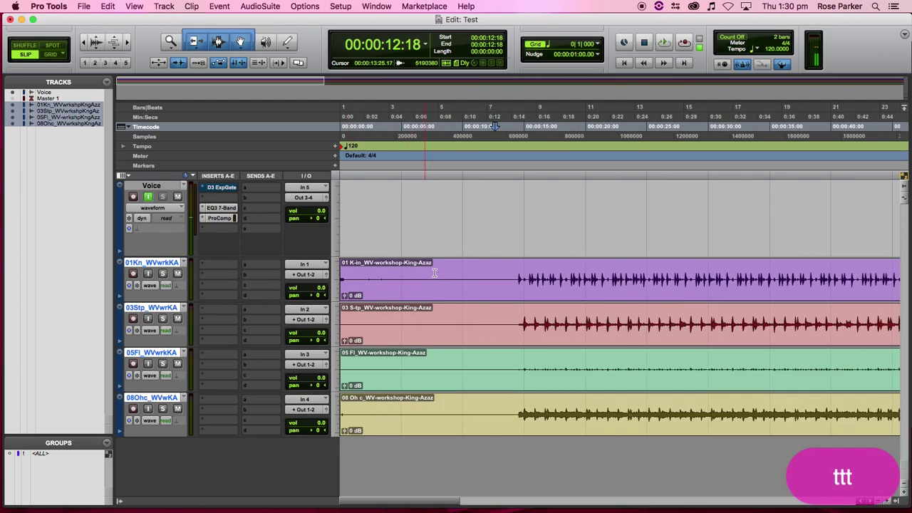
{"action": "key", "text": "t"}
{"action": "scroll", "coordinate": [570, 285], "scroll_direction": "right", "scroll_amount": 5}
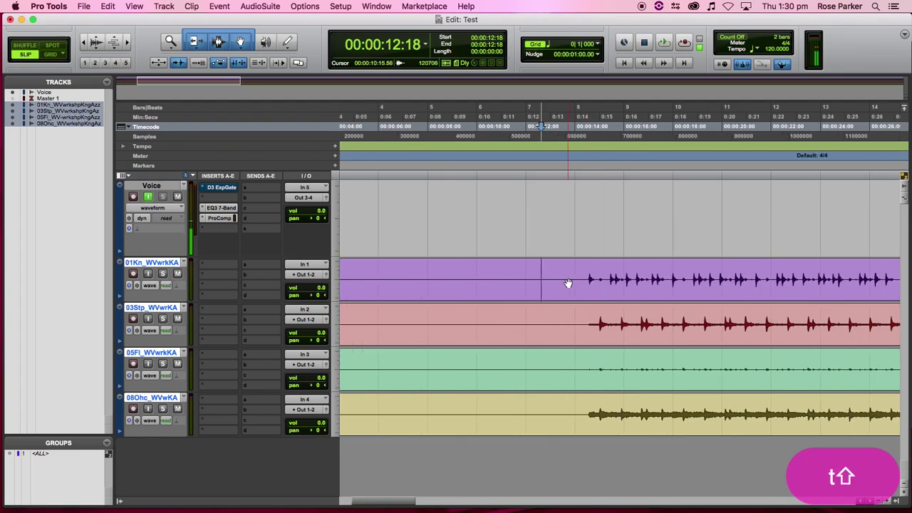
{"action": "scroll", "coordinate": [568, 282], "scroll_direction": "left", "scroll_amount": 3}
{"action": "left_click", "coordinate": [480, 277]}
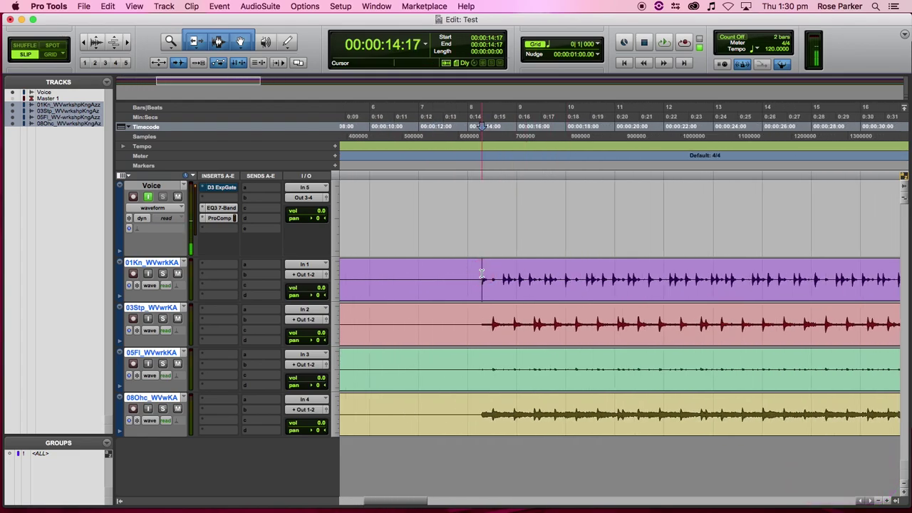
{"action": "key", "text": "t"}
{"action": "key", "text": "shift"}
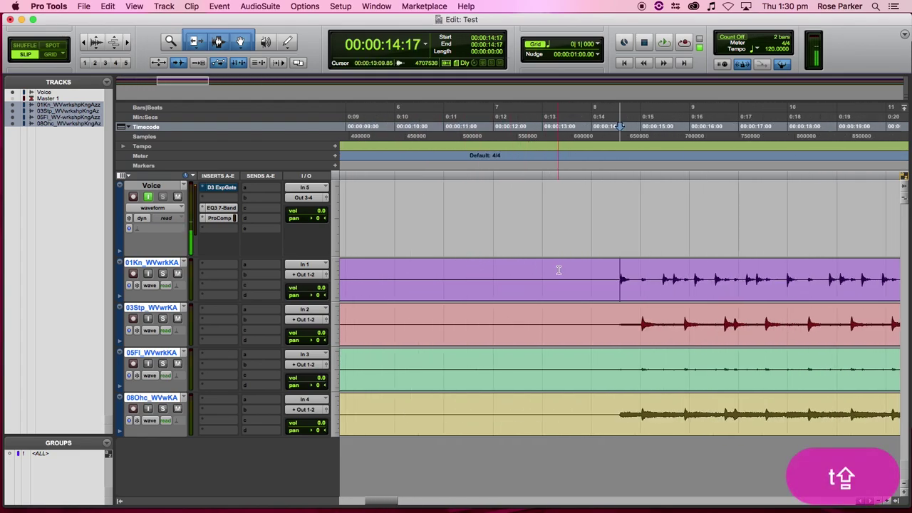
{"action": "key", "text": "shift"}
{"action": "scroll", "coordinate": [557, 271], "scroll_direction": "right", "scroll_amount": 3}
{"action": "left_click", "coordinate": [483, 277]}
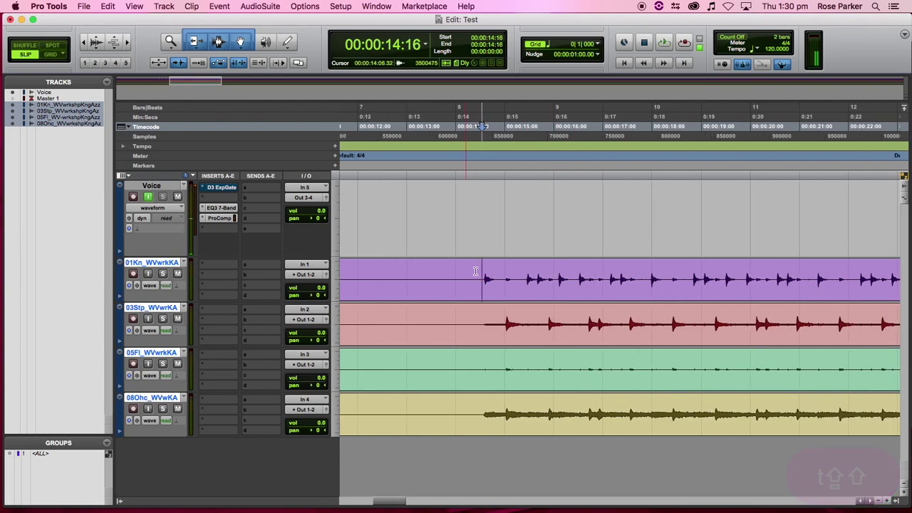
- Solo the 01 K-in track, play it from the first kick hit and stop playback
{"action": "left_click", "coordinate": [162, 274]}
{"action": "key", "text": "space"}
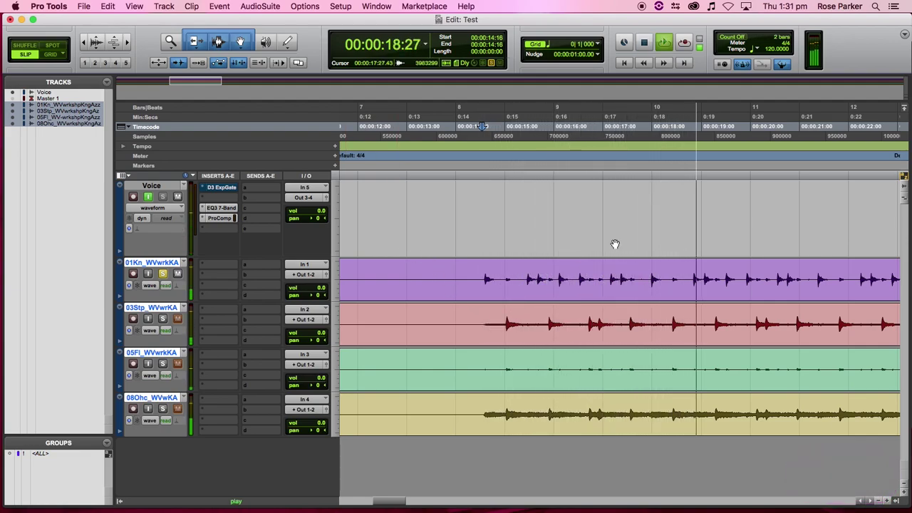
{"action": "key", "text": "space"}
- Enlarge the audio waveforms vertically and jump from about 00:00:13:25 to the first kick transient on 01 K-in to inspect it closely
{"action": "left_click", "coordinate": [95, 40]}
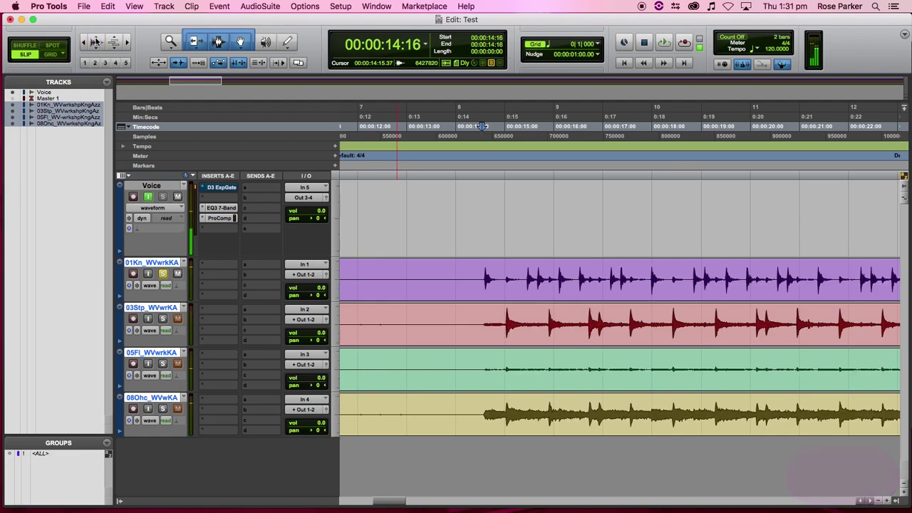
{"action": "left_click", "coordinate": [448, 269]}
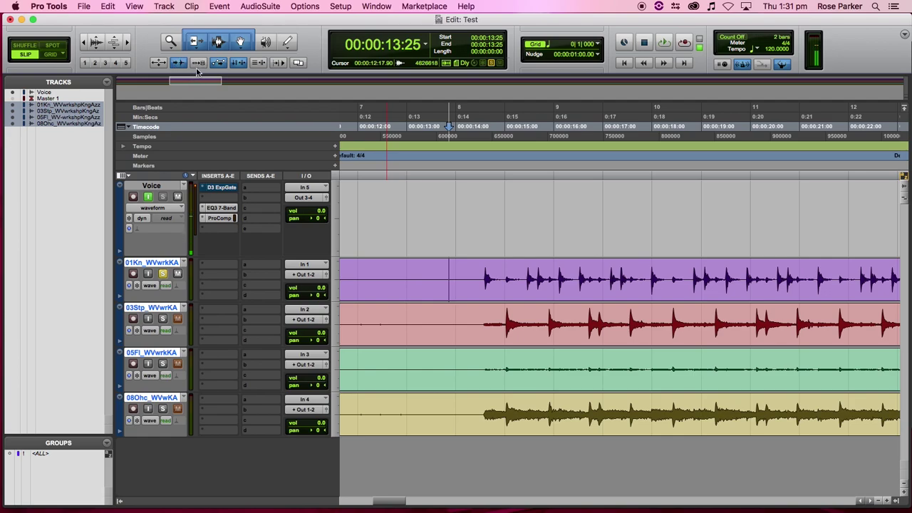
{"action": "key", "text": "Tab"}
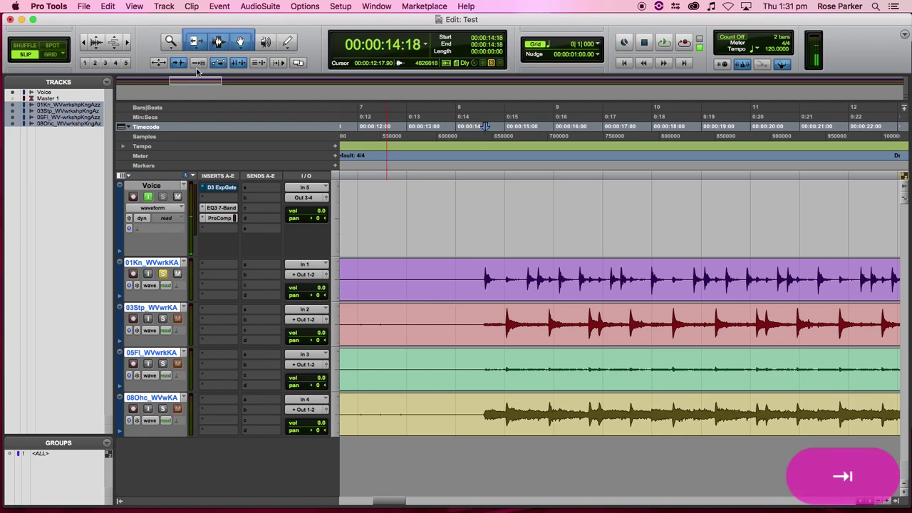
{"action": "key", "text": "t"}
{"action": "key", "text": "t"}
{"action": "key", "text": "t"}
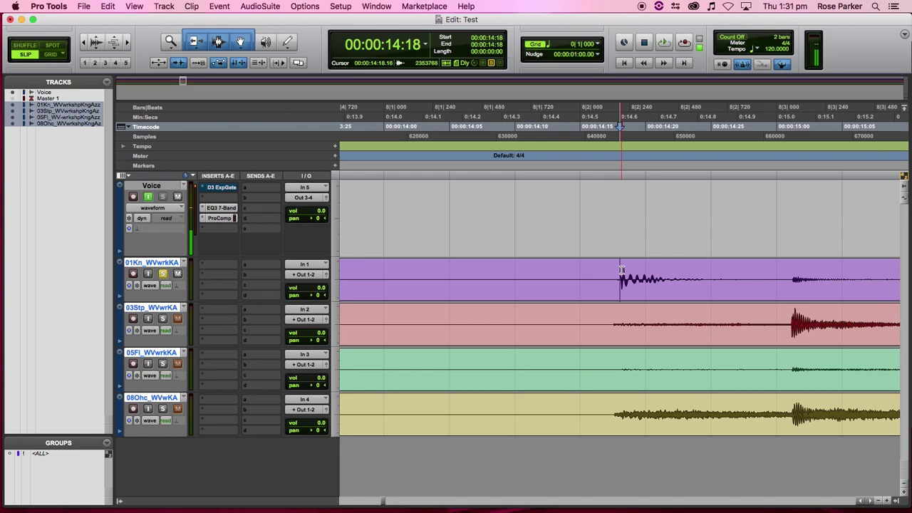
{"action": "key", "text": "t"}
{"action": "key", "text": "t"}
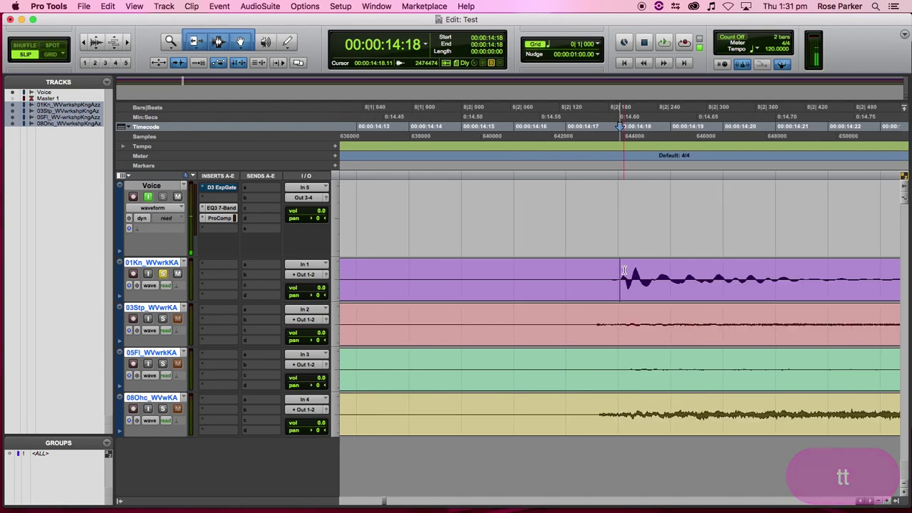
- Split the 01 K-in clip at the first kick transient, 00:00:14:18, and at the following transient, 00:00:15:01
{"action": "key", "text": "r"}
{"action": "key", "text": "r"}
{"action": "key", "text": "r"}
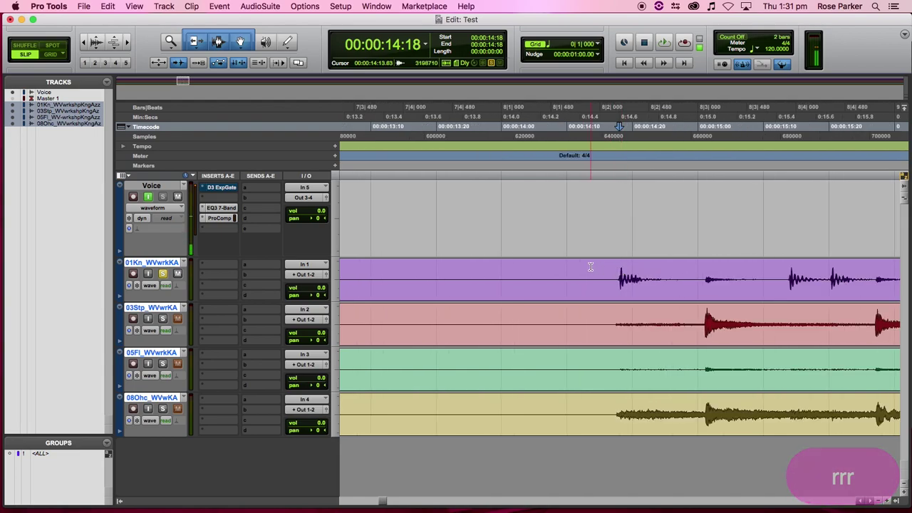
{"action": "scroll", "coordinate": [589, 266], "scroll_direction": "right", "scroll_amount": 2}
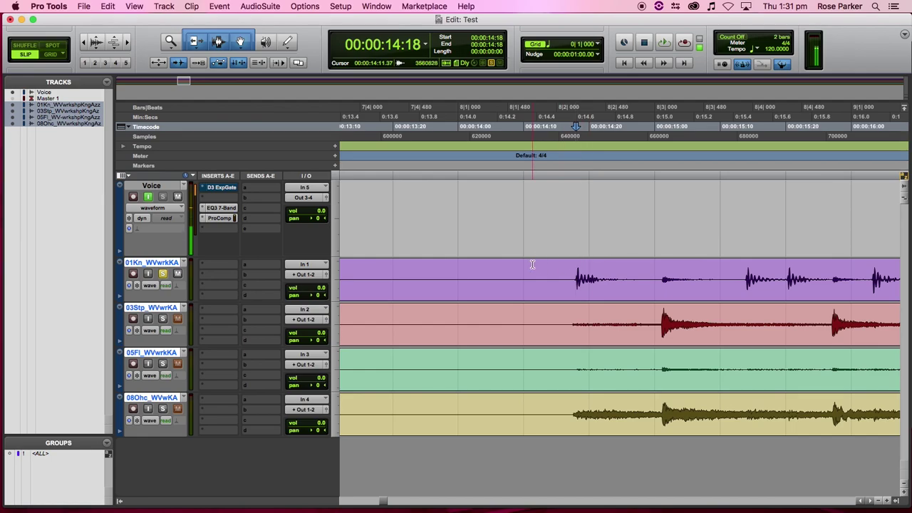
{"action": "key", "text": "r"}
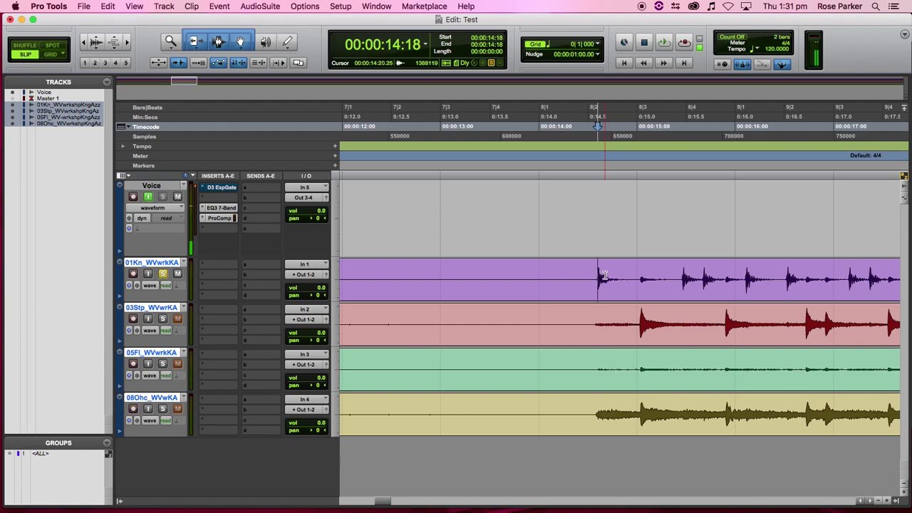
{"action": "scroll", "coordinate": [598, 260], "scroll_direction": "right", "scroll_amount": 5}
{"action": "scroll", "coordinate": [553, 283], "scroll_direction": "left", "scroll_amount": 3}
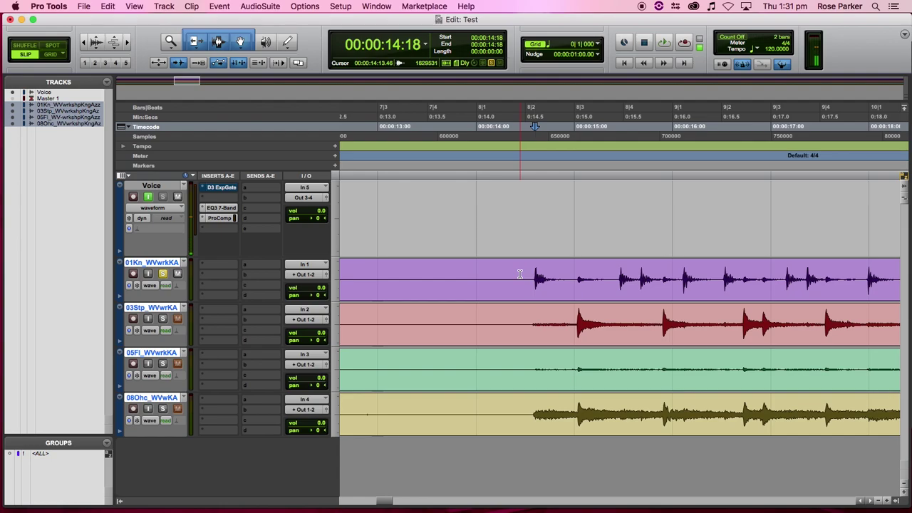
{"action": "left_click", "coordinate": [482, 271]}
{"action": "left_click", "coordinate": [432, 271]}
{"action": "key", "text": "b"}
{"action": "key", "text": "Tab"}
{"action": "key", "text": "b"}
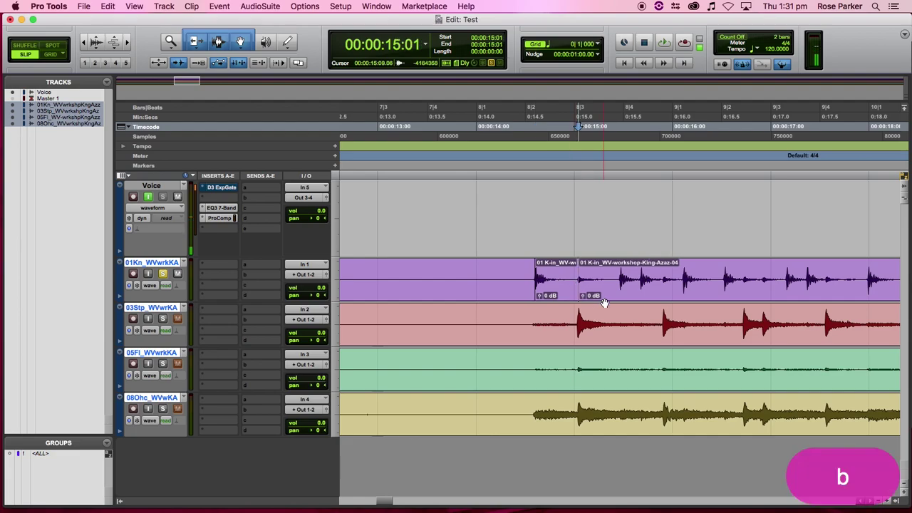
- Split the 01 K-in clip at each of the next six transients, from 00:00:15:14 through 00:00:17:11
{"action": "key", "text": "Tab"}
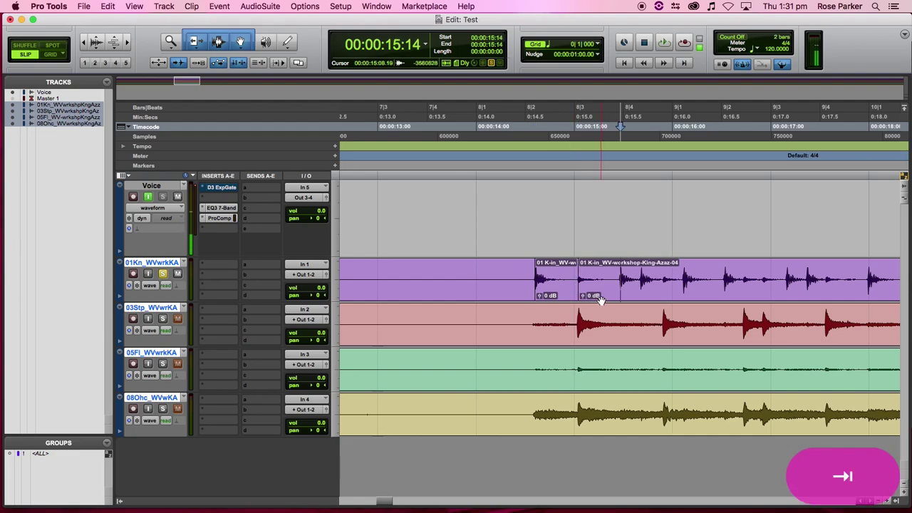
{"action": "key", "text": "b"}
{"action": "key", "text": "Tab"}
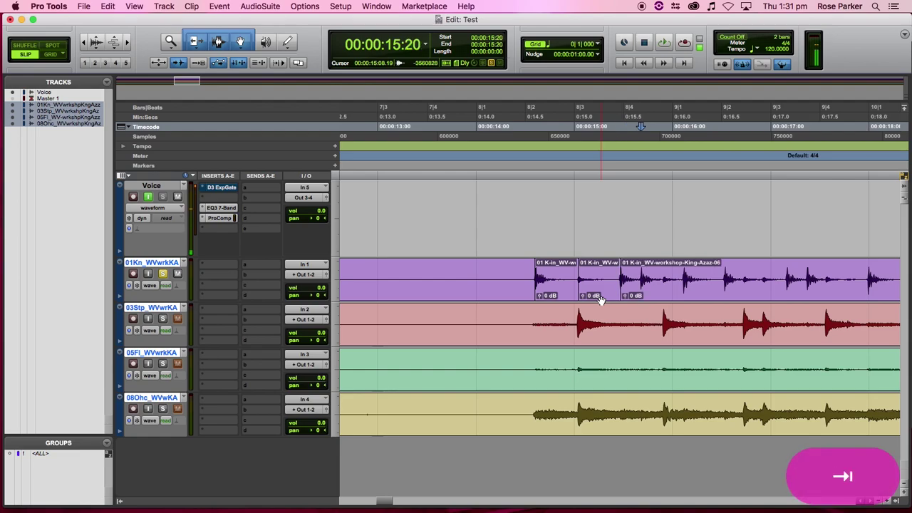
{"action": "key", "text": "b"}
{"action": "key", "text": "Tab"}
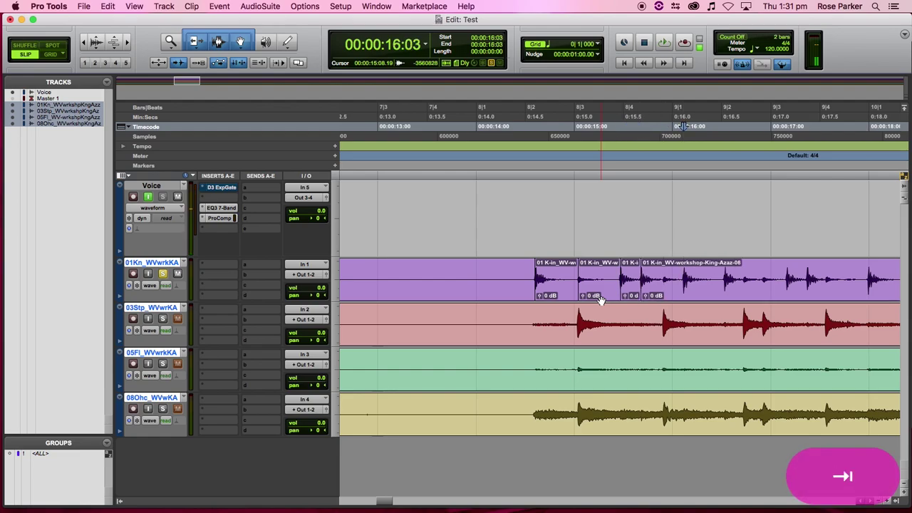
{"action": "key", "text": "b"}
{"action": "key", "text": "b"}
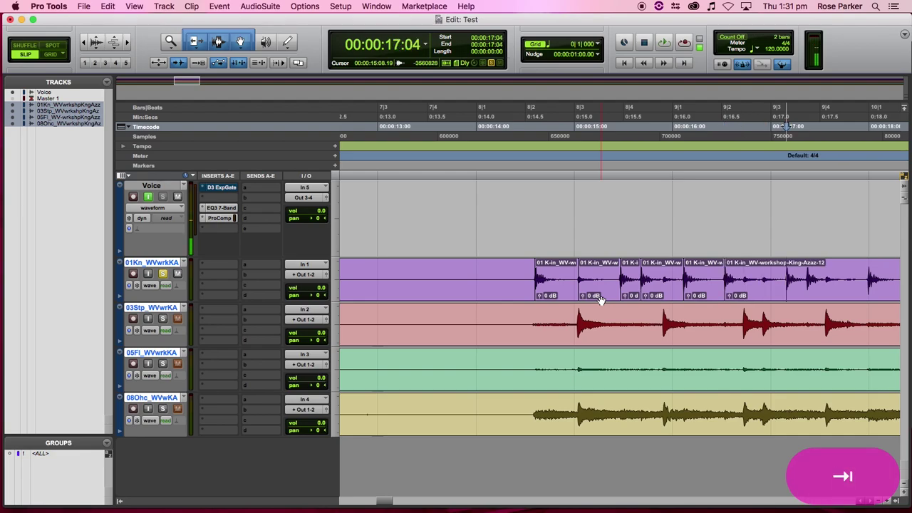
{"action": "key", "text": "b"}
{"action": "key", "text": "b"}
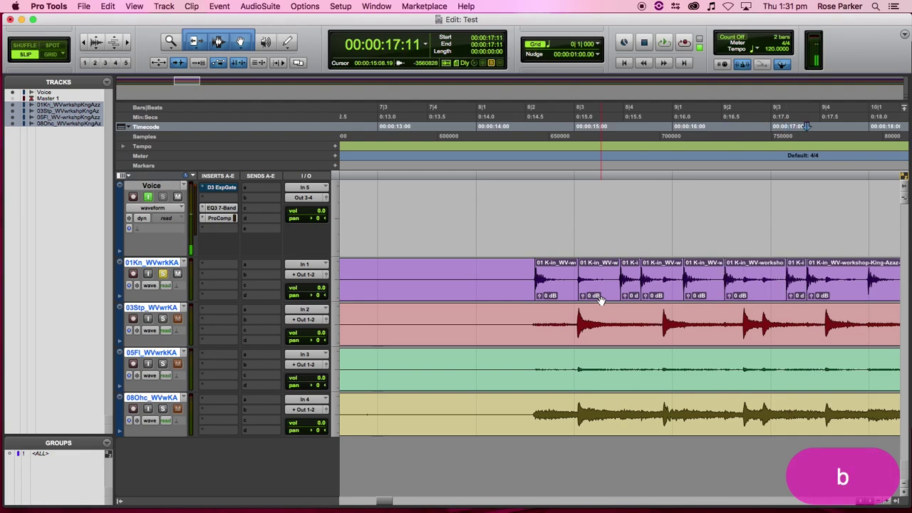
- Move the edit cursor to the first snare transient on the 03 S-tp track at 00:00:15:01, magnified down to its onset
{"action": "left_click", "coordinate": [571, 317]}
{"action": "left_click", "coordinate": [546, 318]}
{"action": "left_click", "coordinate": [554, 319]}
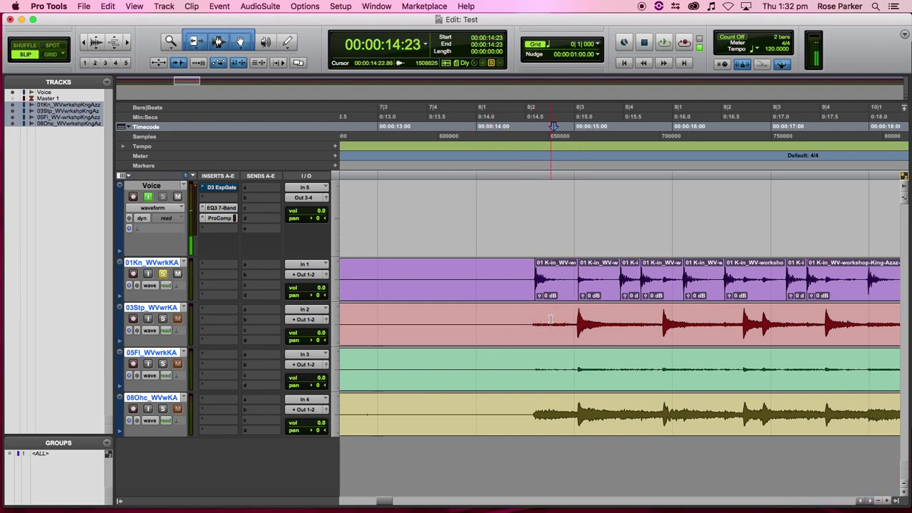
{"action": "key", "text": "Tab"}
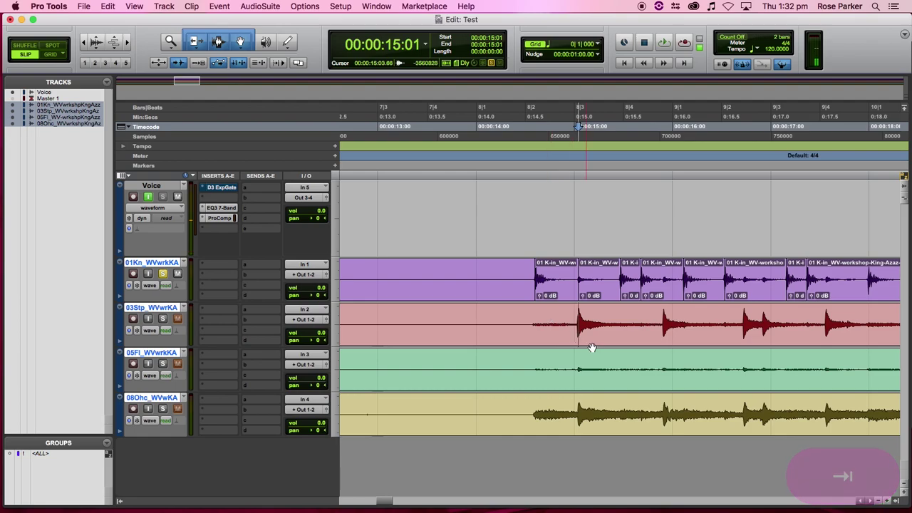
{"action": "key", "text": "t"}
{"action": "key", "text": "t"}
{"action": "key", "text": "t"}
{"action": "key", "text": "t"}
{"action": "key", "text": "t"}
{"action": "key", "text": "t"}
{"action": "key", "text": "t"}
{"action": "key", "text": "t"}
{"action": "key", "text": "t"}
{"action": "key", "text": "t"}
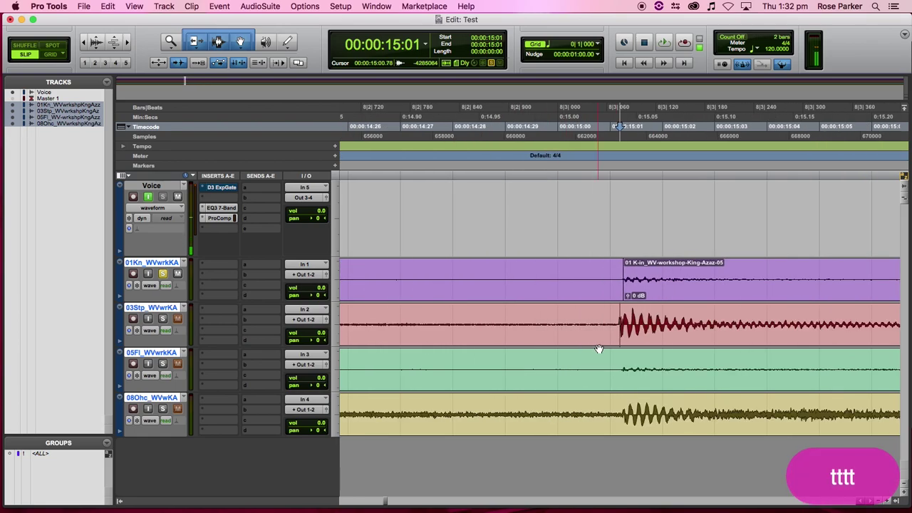
- Fine-position the cursor at the exact onset of the first snare hit and split the 03 S-tp clip there
{"action": "left_click", "coordinate": [592, 320], "text": "shift"}
{"action": "left_click", "coordinate": [594, 320]}
{"action": "left_click", "coordinate": [588, 320]}
{"action": "left_click", "coordinate": [590, 320]}
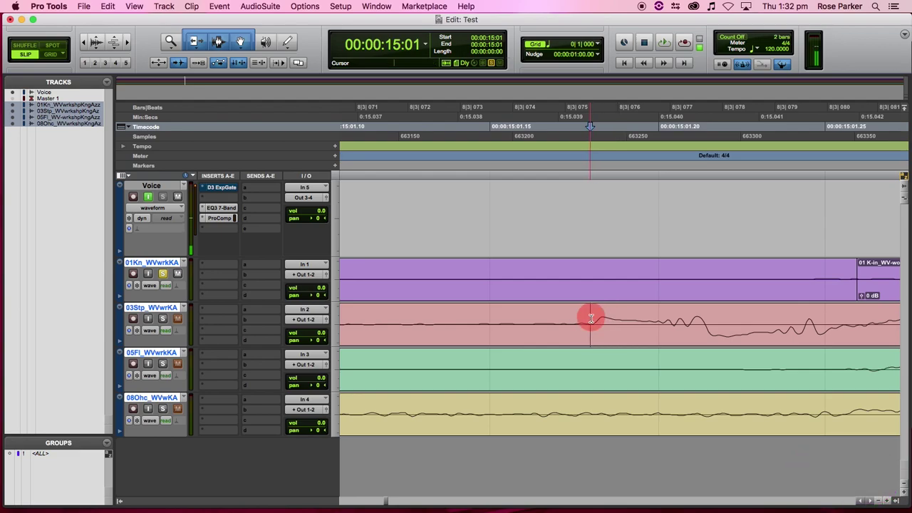
{"action": "key", "text": "b"}
{"action": "key", "text": "r"}
{"action": "key", "text": "r"}
{"action": "key", "text": "r"}
{"action": "key", "text": "r"}
{"action": "key", "text": "r"}
{"action": "key", "text": "r"}
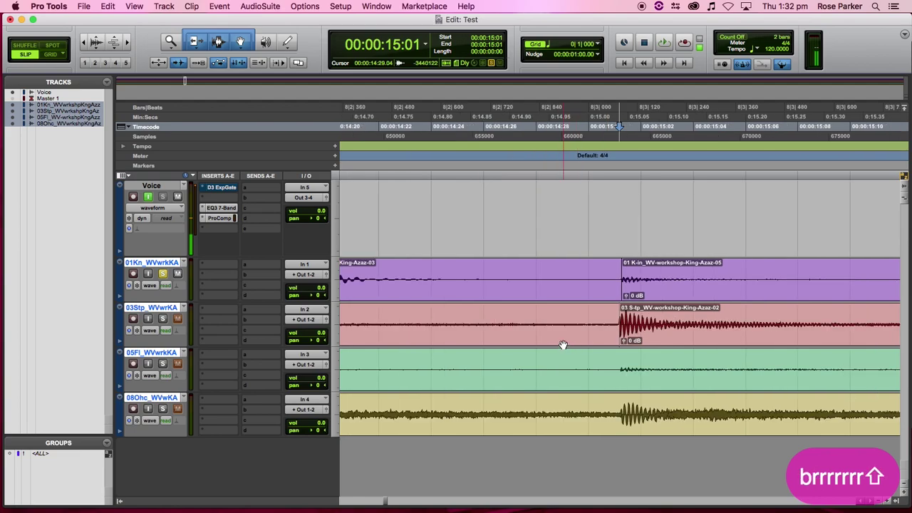
{"action": "scroll", "coordinate": [562, 344], "scroll_direction": "right", "scroll_amount": 3}
{"action": "key", "text": "r"}
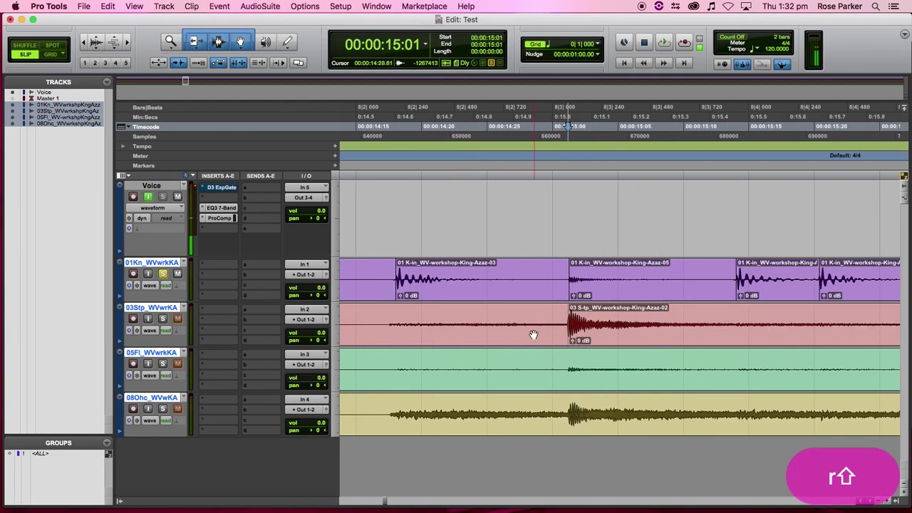
- Locate the second snare hit at 00:00:15:27 and split the 03 S-tp clip at its exact onset
{"action": "scroll", "coordinate": [534, 336], "scroll_direction": "right", "scroll_amount": 6}
{"action": "left_click", "coordinate": [615, 312]}
{"action": "key", "text": "Tab"}
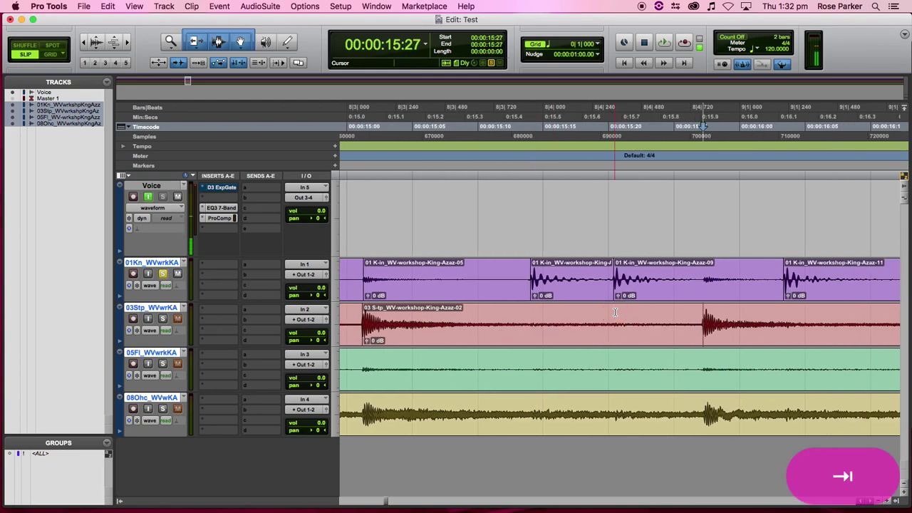
{"action": "key", "text": "t"}
{"action": "key", "text": "t"}
{"action": "key", "text": "t"}
{"action": "key", "text": "t"}
{"action": "key", "text": "t"}
{"action": "key", "text": "t"}
{"action": "left_click", "coordinate": [609, 319], "text": "shift"}
{"action": "left_click", "coordinate": [611, 321]}
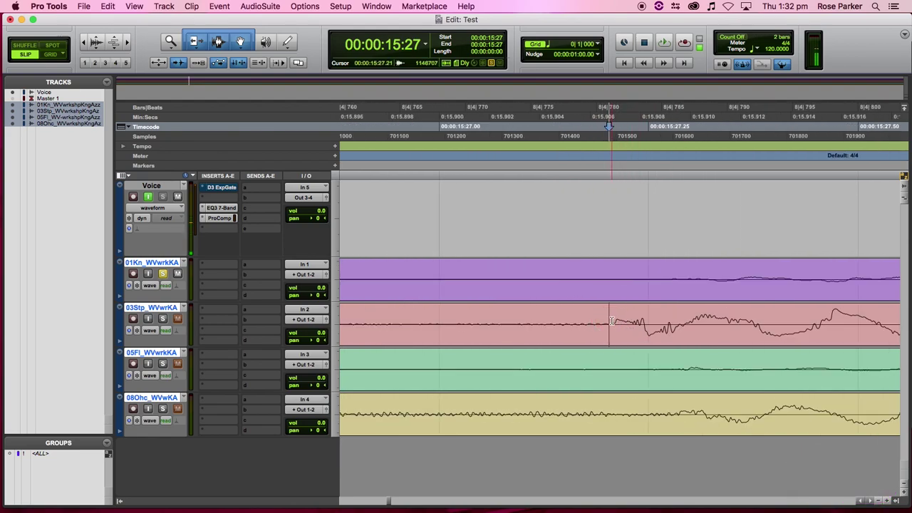
{"action": "key", "text": "b"}
- Split the 03 S-tp clip just before the next two snare hits, at 00:00:16:21 and 00:00:16:27
{"action": "key", "text": "r"}
{"action": "key", "text": "r"}
{"action": "key", "text": "r"}
{"action": "scroll", "coordinate": [575, 331], "scroll_direction": "right", "scroll_amount": 10}
{"action": "scroll", "coordinate": [575, 330], "scroll_direction": "right", "scroll_amount": 15}
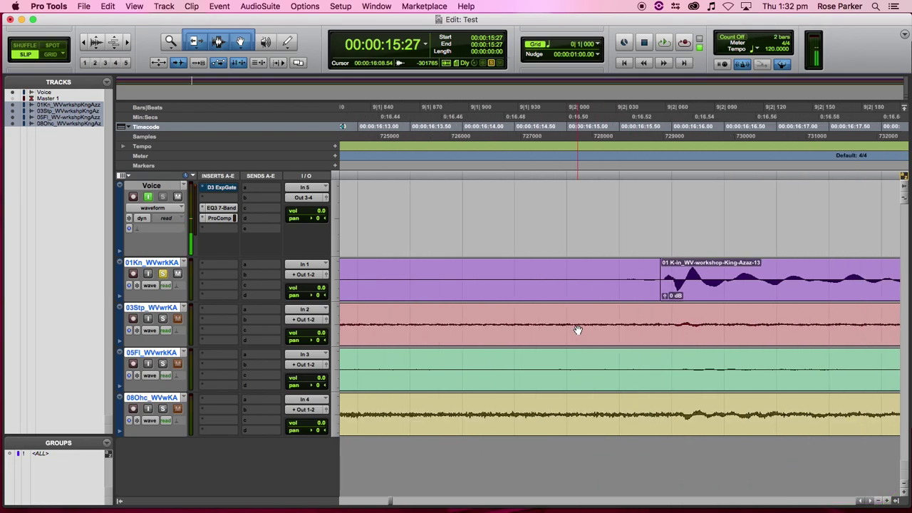
{"action": "left_click", "coordinate": [531, 323]}
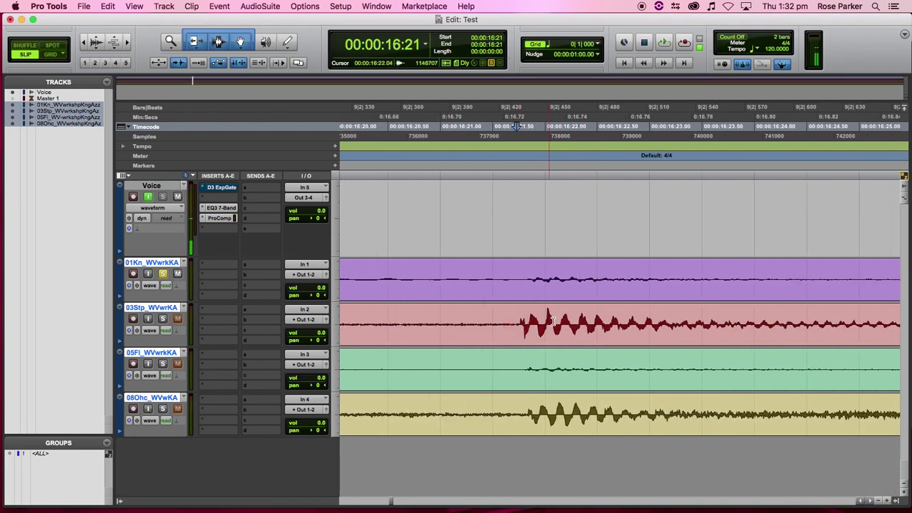
{"action": "key", "text": "b"}
{"action": "scroll", "coordinate": [563, 322], "scroll_direction": "right", "scroll_amount": 6}
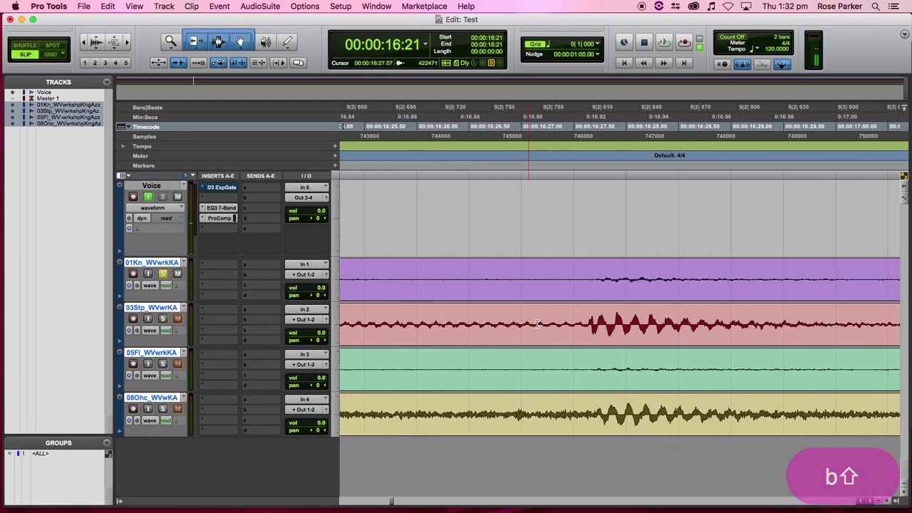
{"action": "left_click", "coordinate": [583, 321]}
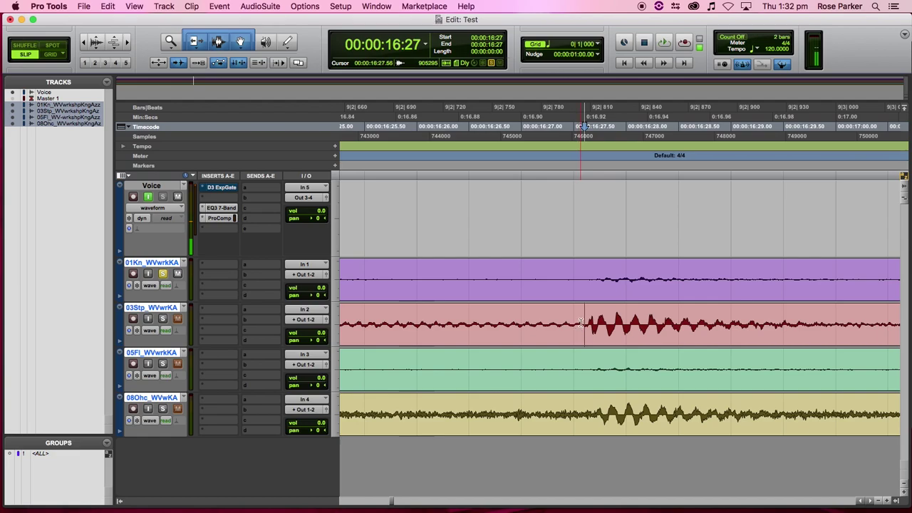
{"action": "key", "text": "b"}
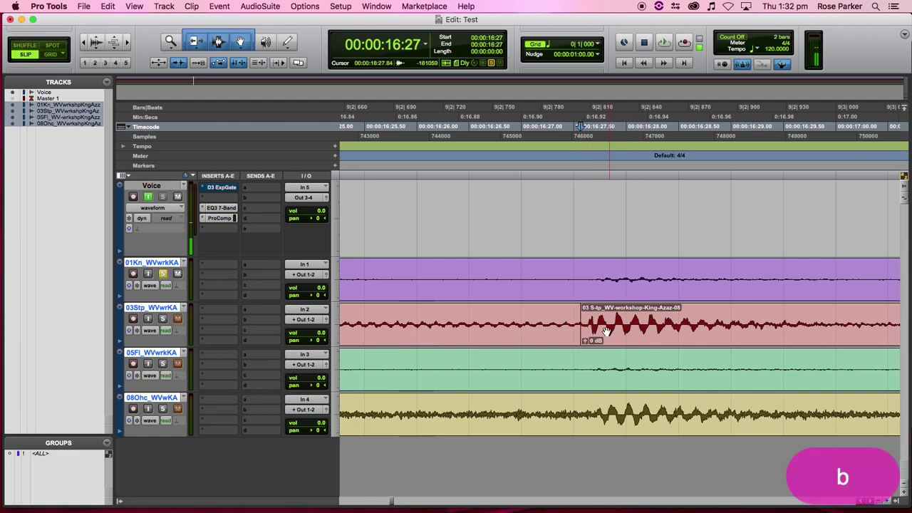
- Split the 03 S-tp clip just before the following snare hit, at 00:00:17:15
{"action": "key", "text": "r"}
{"action": "key", "text": "r"}
{"action": "key", "text": "r"}
{"action": "key", "text": "r"}
{"action": "key", "text": "r"}
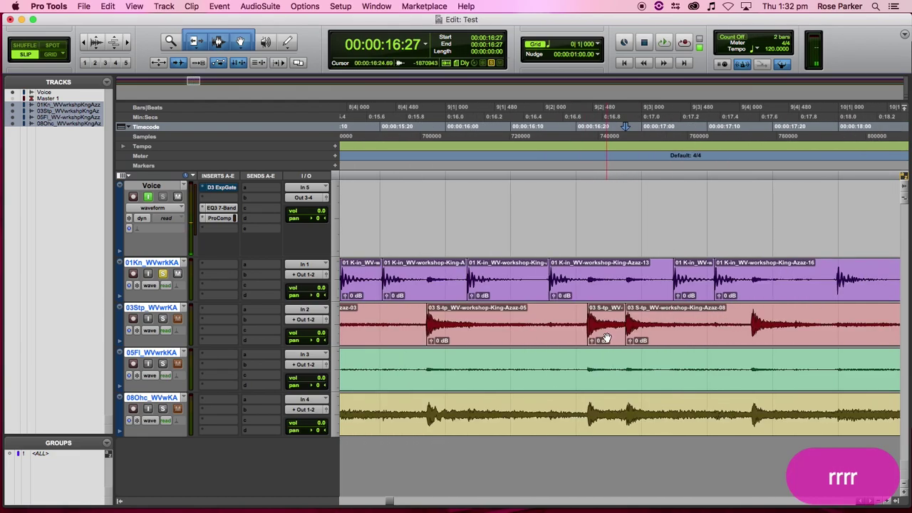
{"action": "key", "text": "shift"}
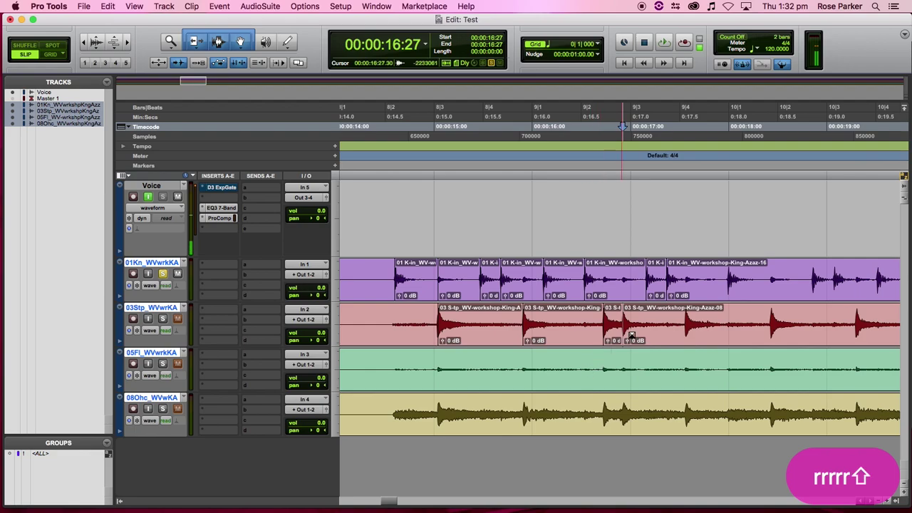
{"action": "left_click", "coordinate": [681, 322]}
{"action": "key", "text": "b"}
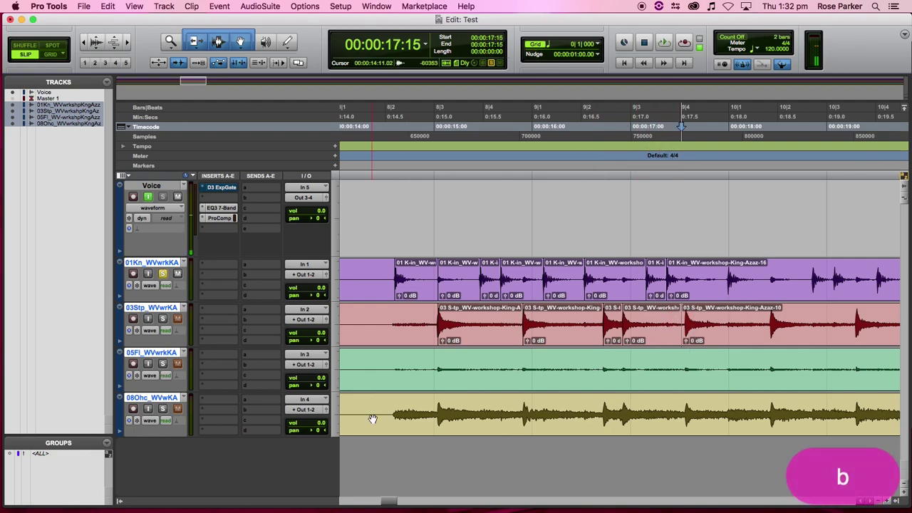
- Split the 08 Oh c overhead clip at the first two snare hits, at 00:00:15:01 and 00:00:15:26
{"action": "left_click", "coordinate": [437, 408]}
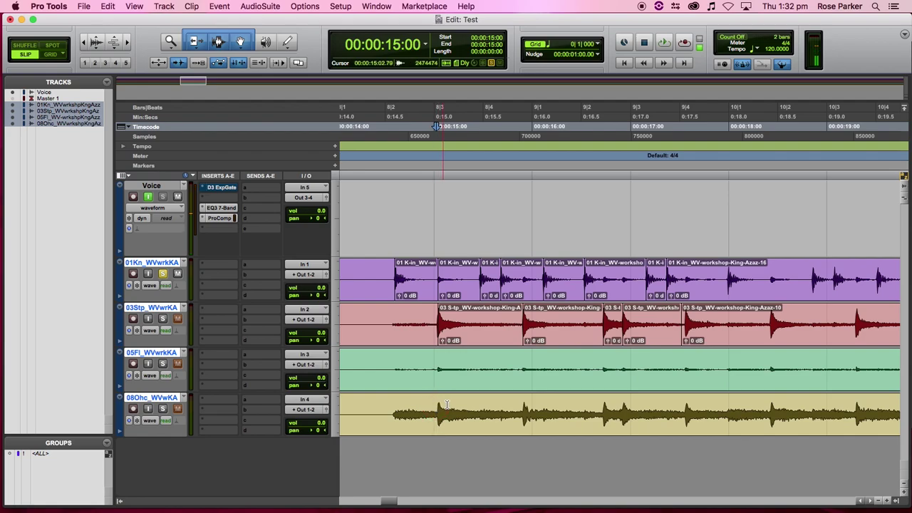
{"action": "key", "text": "t"}
{"action": "key", "text": "t"}
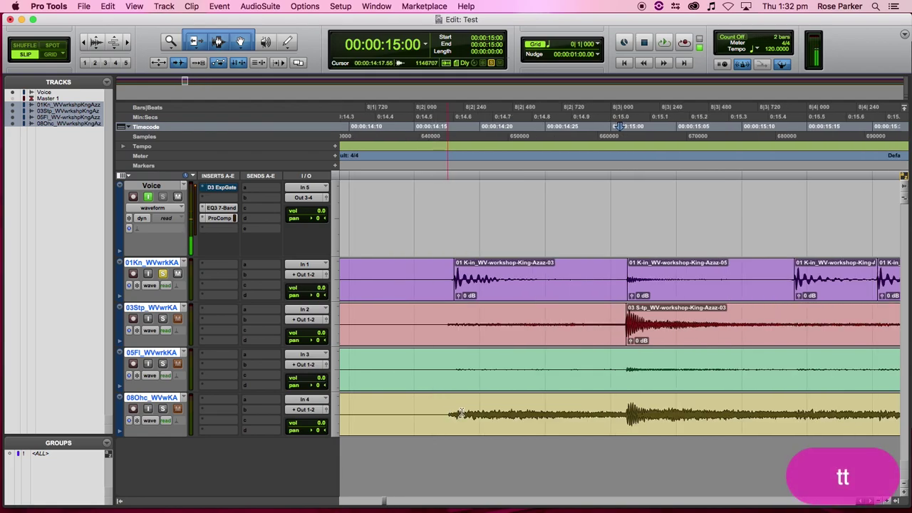
{"action": "left_click", "coordinate": [626, 411]}
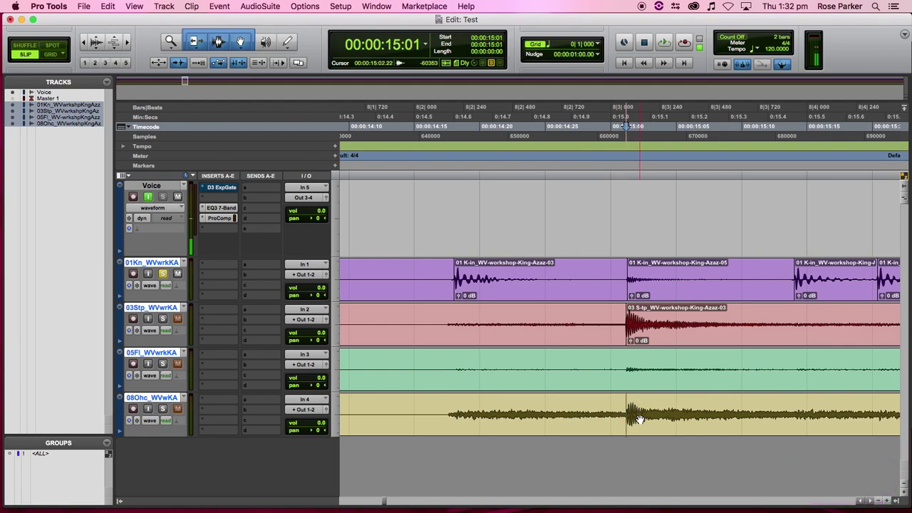
{"action": "key", "text": "b"}
{"action": "scroll", "coordinate": [641, 417], "scroll_direction": "right", "scroll_amount": 5}
{"action": "left_click", "coordinate": [733, 413], "text": "shift"}
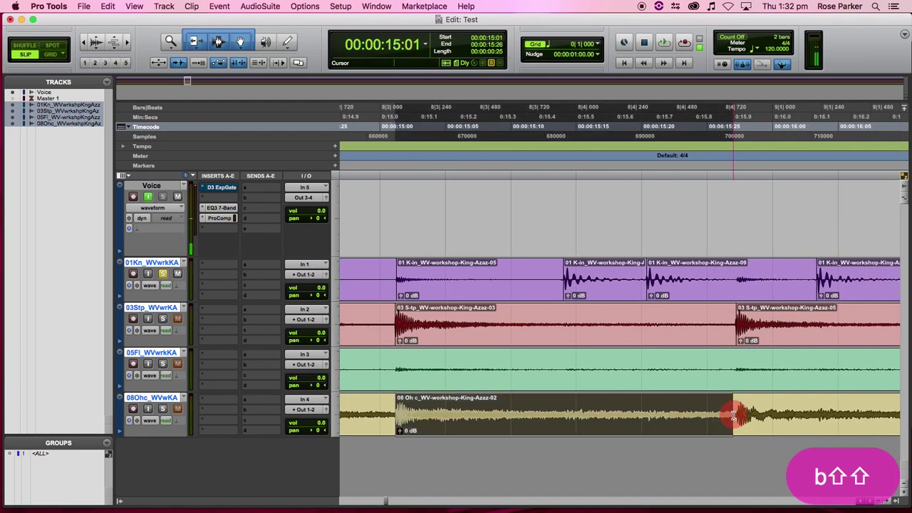
{"action": "key", "text": "b"}
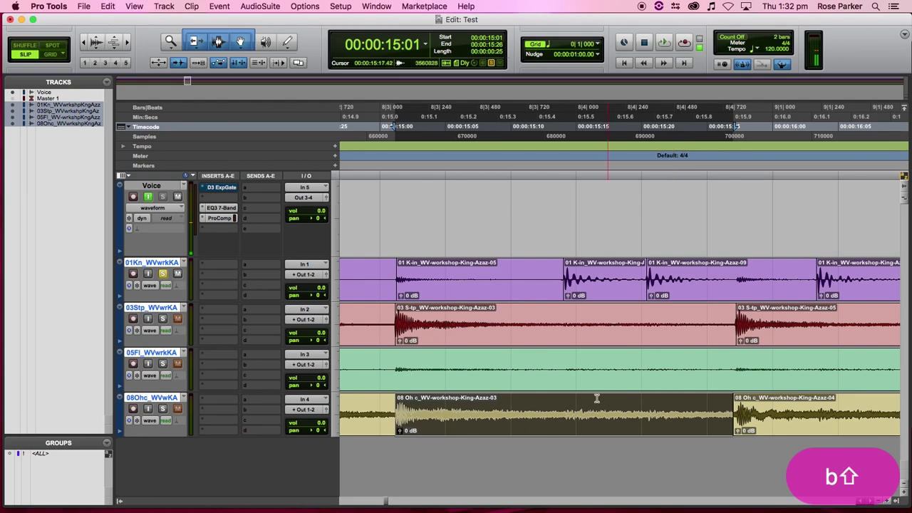
- Split the 08 Oh c overhead clip at 00:00:16:21 and 00:00:17:16, just before the snare hits there
{"action": "scroll", "coordinate": [597, 399], "scroll_direction": "right", "scroll_amount": 5}
{"action": "left_click", "coordinate": [826, 409]}
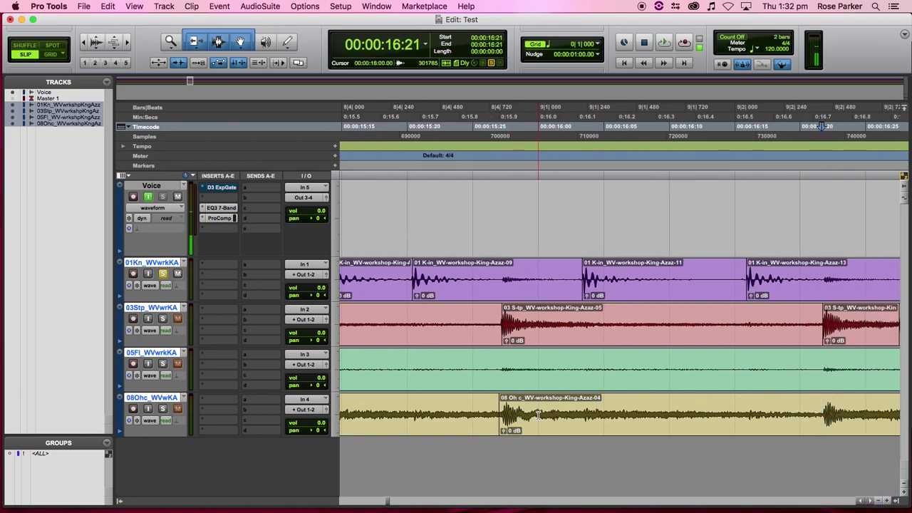
{"action": "key", "text": "b"}
{"action": "scroll", "coordinate": [495, 401], "scroll_direction": "right", "scroll_amount": 8}
{"action": "left_click", "coordinate": [742, 409]}
{"action": "key", "text": "b"}
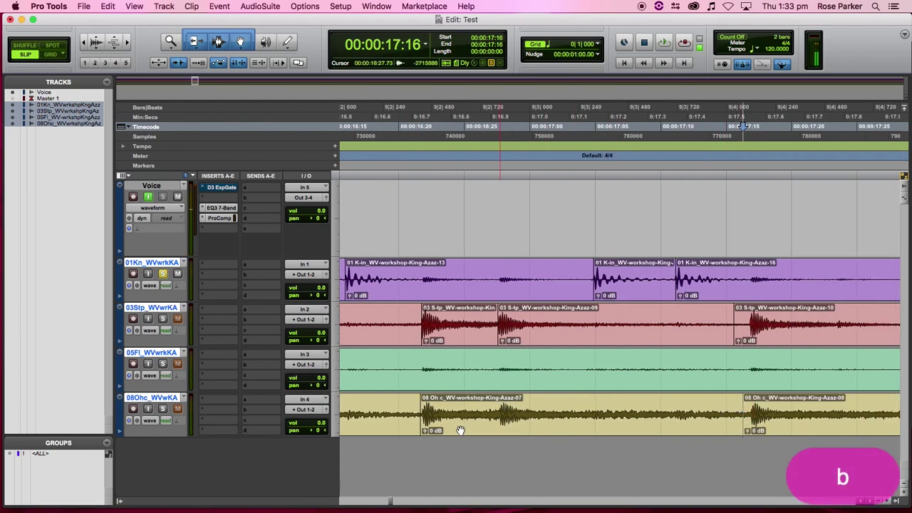
- Look along the 05 Fl track for a passage where the floor tom is played
{"action": "scroll", "coordinate": [416, 409], "scroll_direction": "right", "scroll_amount": 15}
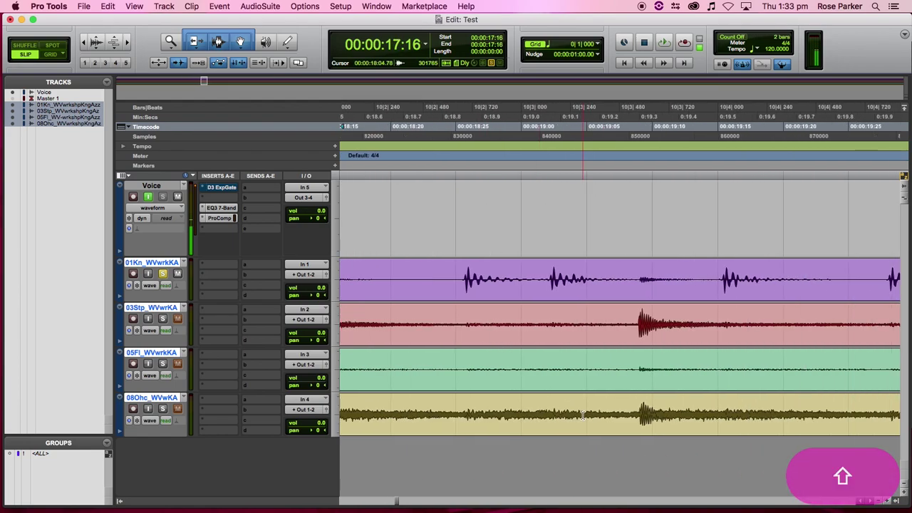
{"action": "key", "text": "r"}
{"action": "key", "text": "r"}
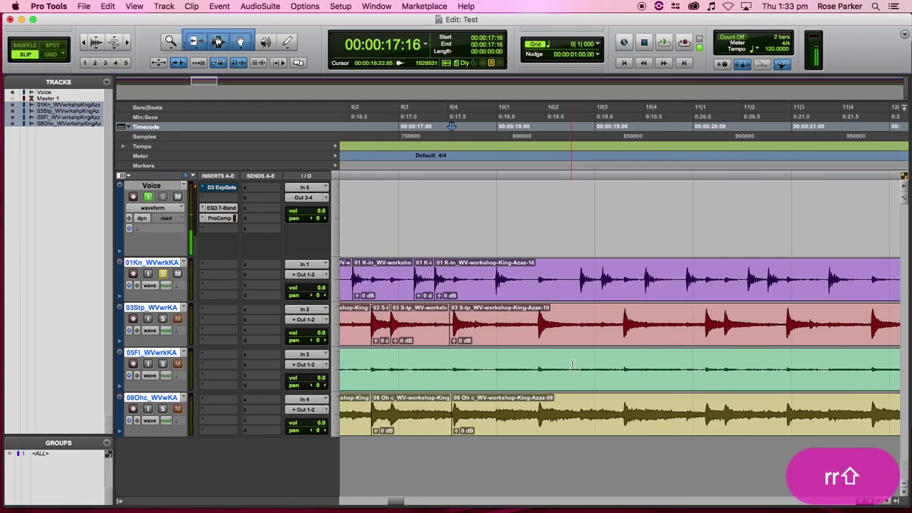
{"action": "scroll", "coordinate": [571, 364], "scroll_direction": "right", "scroll_amount": 20}
{"action": "scroll", "coordinate": [565, 366], "scroll_direction": "right", "scroll_amount": 20}
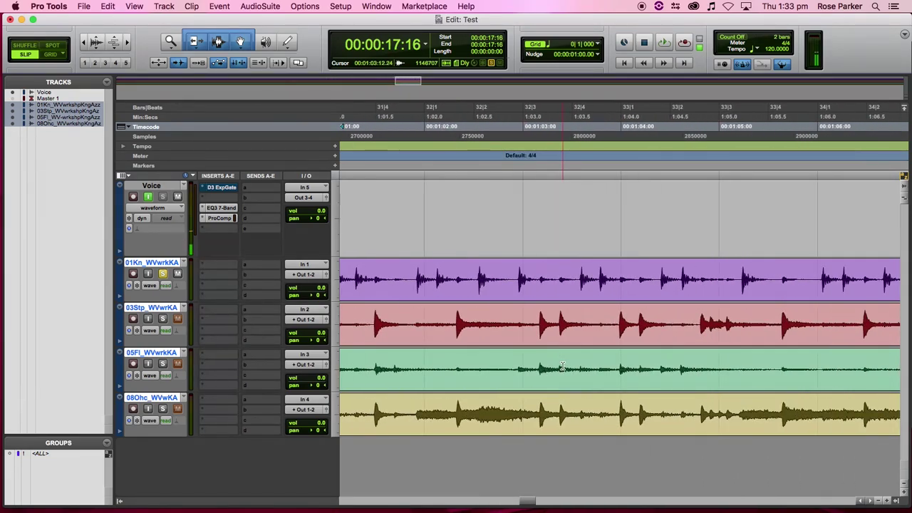
{"action": "scroll", "coordinate": [562, 366], "scroll_direction": "left", "scroll_amount": 4}
{"action": "left_click", "coordinate": [504, 362]}
{"action": "key", "text": "r"}
{"action": "key", "text": "r"}
{"action": "key", "text": "r"}
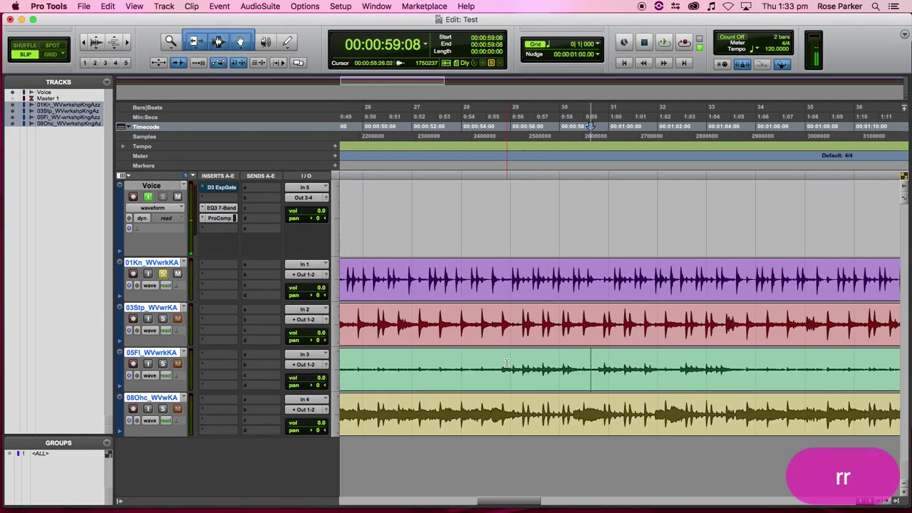
- Solo the 05Fl track and audition the floor tom passage from 00:00:55:12
{"action": "left_click", "coordinate": [557, 364]}
{"action": "key", "text": "space"}
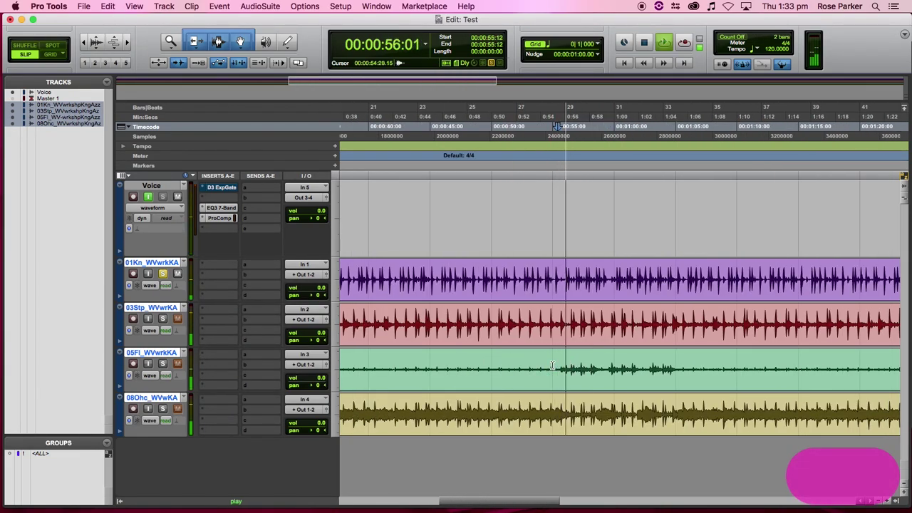
{"action": "key", "text": "space"}
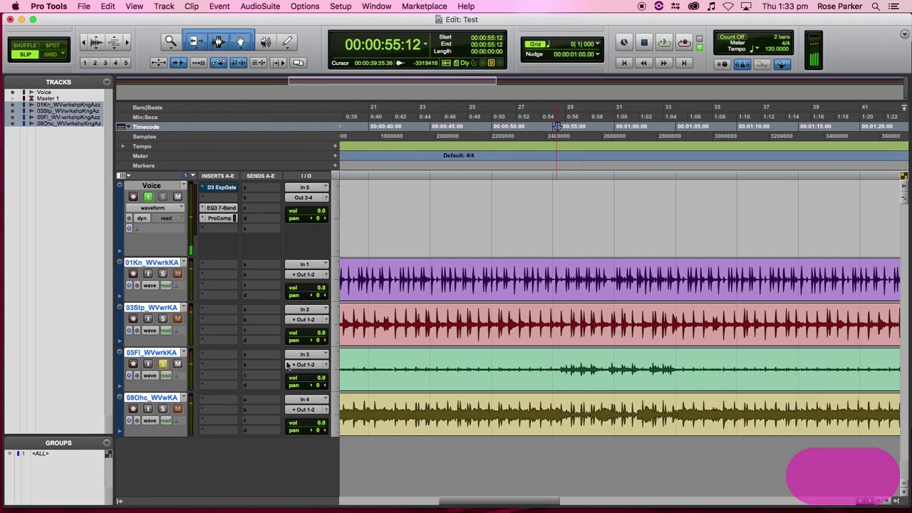
{"action": "key", "text": "space"}
{"action": "key", "text": "t"}
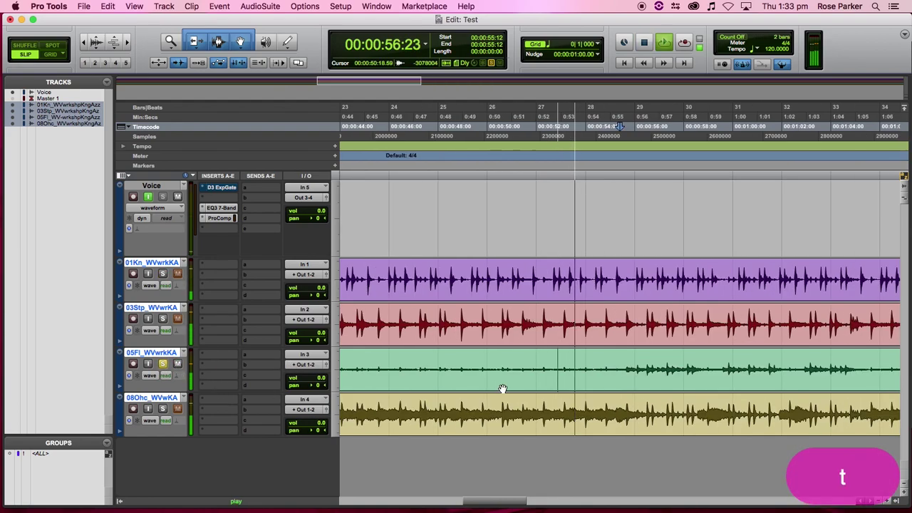
{"action": "key", "text": "t"}
{"action": "key", "text": "space"}
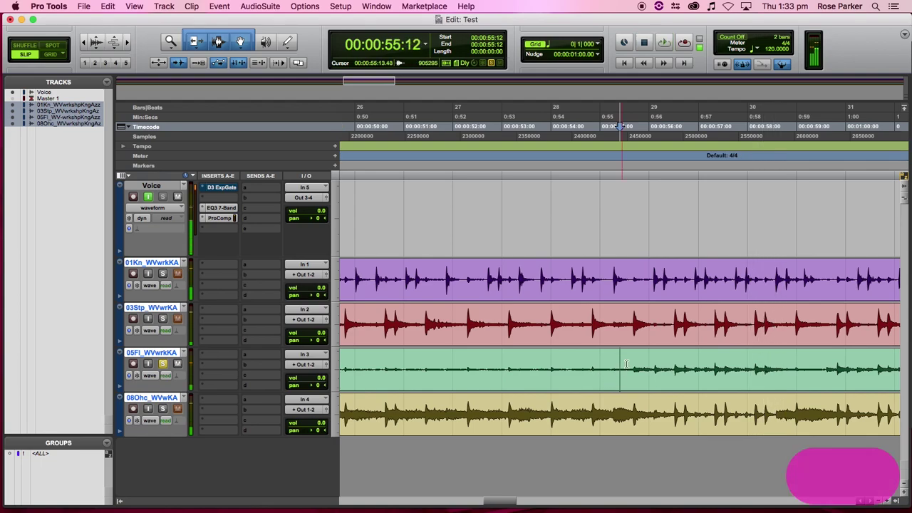
- Split the 05 Fl clip at the first floor tom transient, 00:00:55:20, and at the following hit
{"action": "key", "text": "Tab"}
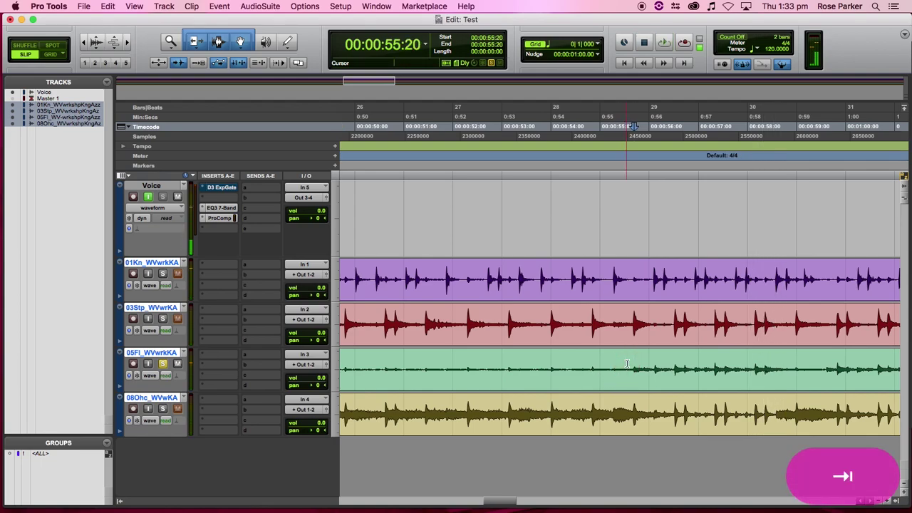
{"action": "key", "text": "b"}
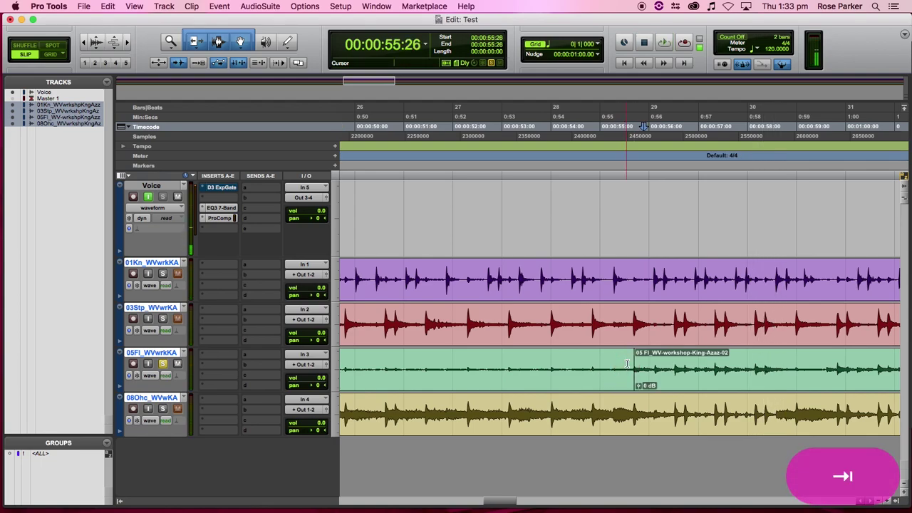
{"action": "key", "text": "Tab"}
{"action": "key", "text": "b"}
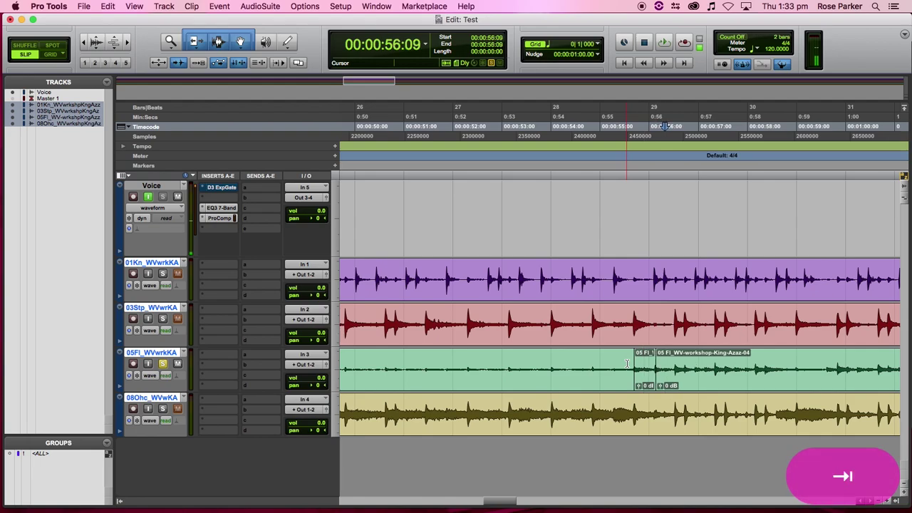
- Split the 05 Fl clip at each of the next five floor tom transients
{"action": "key", "text": "b"}
{"action": "key", "text": "Tab"}
{"action": "key", "text": "b"}
{"action": "key", "text": "Tab"}
{"action": "key", "text": "b"}
{"action": "key", "text": "Tab"}
{"action": "key", "text": "b"}
{"action": "key", "text": "Tab"}
{"action": "key", "text": "b"}
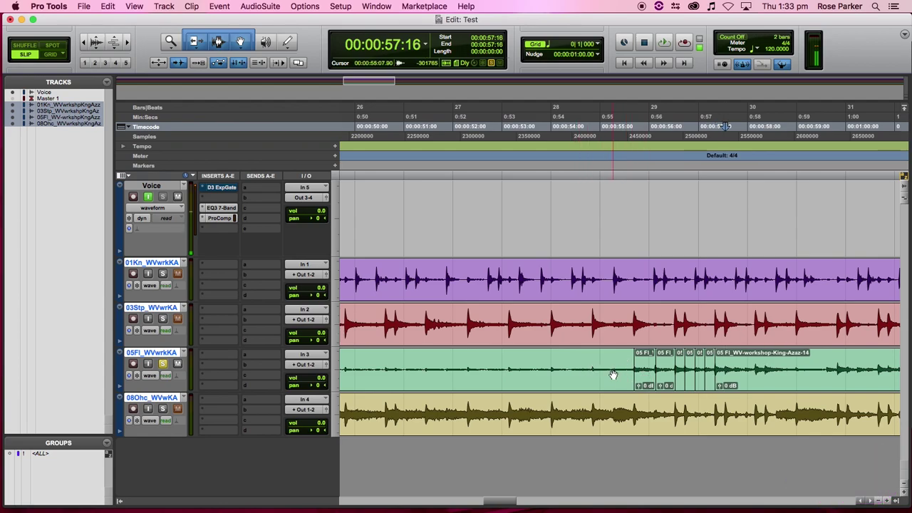
- Delete the 01 K-in clip before the first kick and the snare-bleed clip starting at 00:00:15:01
{"action": "scroll", "coordinate": [613, 375], "scroll_direction": "left", "scroll_amount": 15}
{"action": "scroll", "coordinate": [563, 332], "scroll_direction": "right", "scroll_amount": 3}
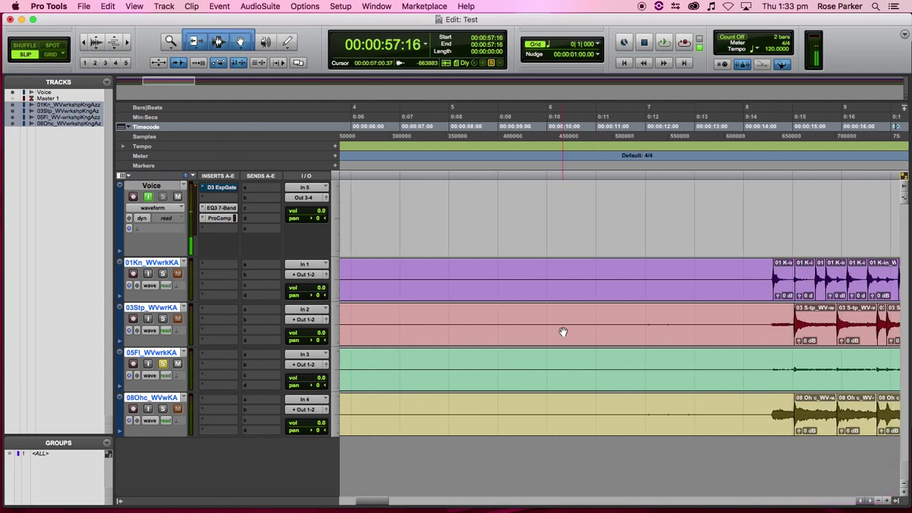
{"action": "scroll", "coordinate": [562, 332], "scroll_direction": "right", "scroll_amount": 3}
{"action": "left_click", "coordinate": [405, 293]}
{"action": "key", "text": "BackSpace"}
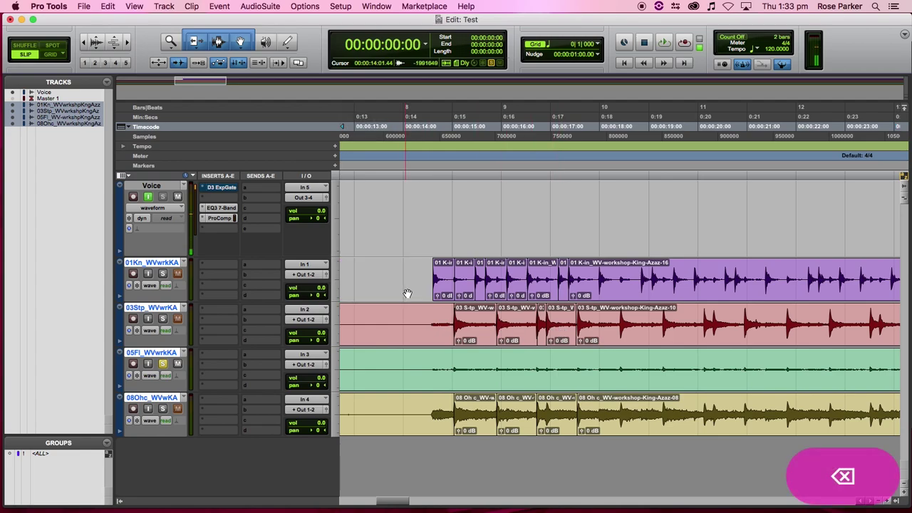
{"action": "left_click", "coordinate": [462, 290]}
{"action": "key", "text": "BackSpace"}
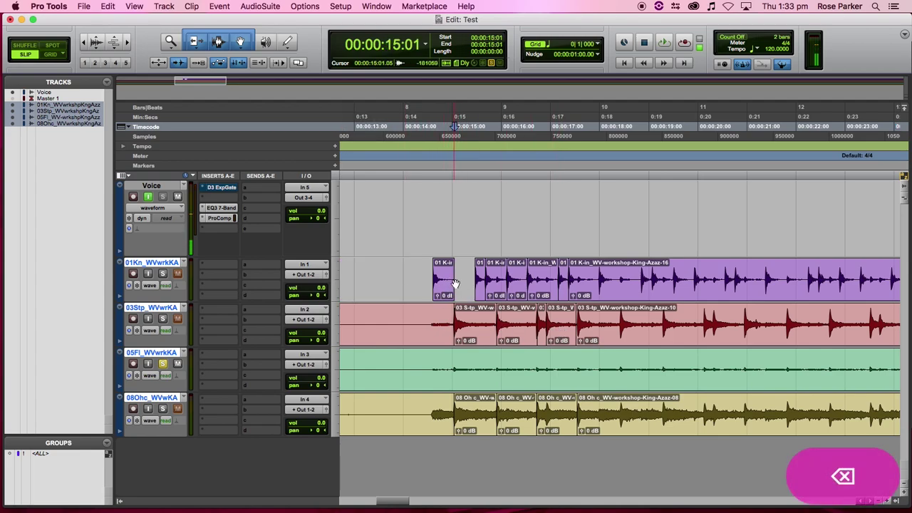
- Solo the 01Kn track, audition it from 00:00:14:10, and trim the kick clip starting at 00:00:15:20 to end at 00:00:15:27
{"action": "left_click", "coordinate": [418, 275]}
{"action": "left_click", "coordinate": [164, 275]}
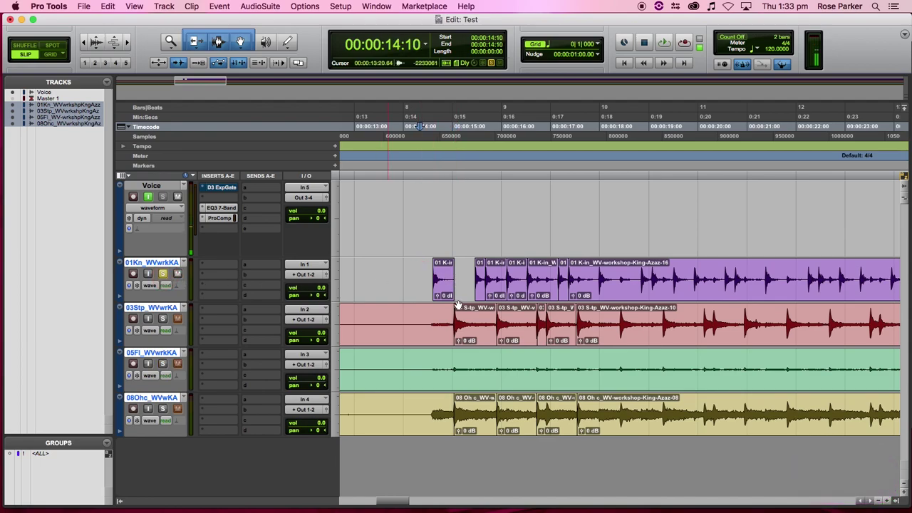
{"action": "key", "text": "space"}
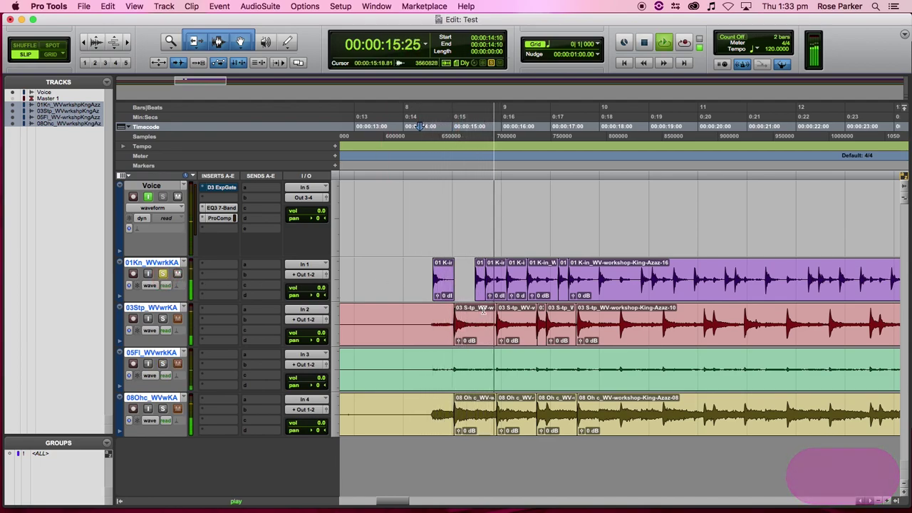
{"action": "key", "text": "space"}
{"action": "left_click", "coordinate": [502, 278]}
{"action": "key", "text": "BackSpace"}
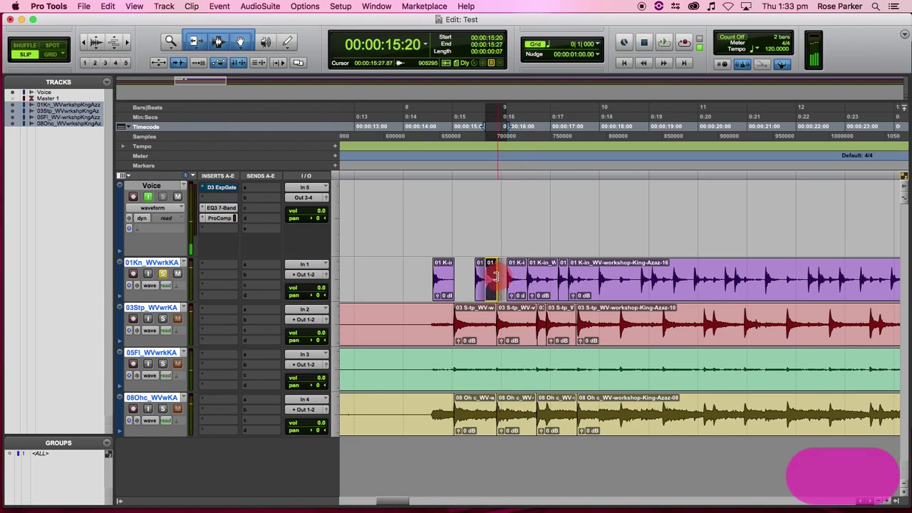
- Audition the soloed kick track from 00:00:14:11 and trim the kick clip starting at 00:00:16:15 to end at 00:00:16:21
{"action": "left_click", "coordinate": [422, 271]}
{"action": "key", "text": "space"}
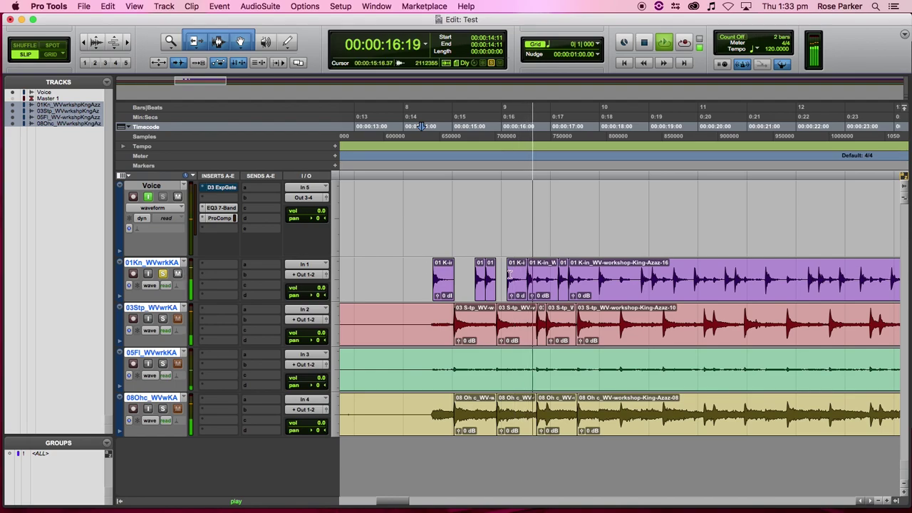
{"action": "key", "text": "space"}
{"action": "left_click_drag", "start_coordinate": [527, 277], "coordinate": [549, 276]}
{"action": "key", "text": "BackSpace"}
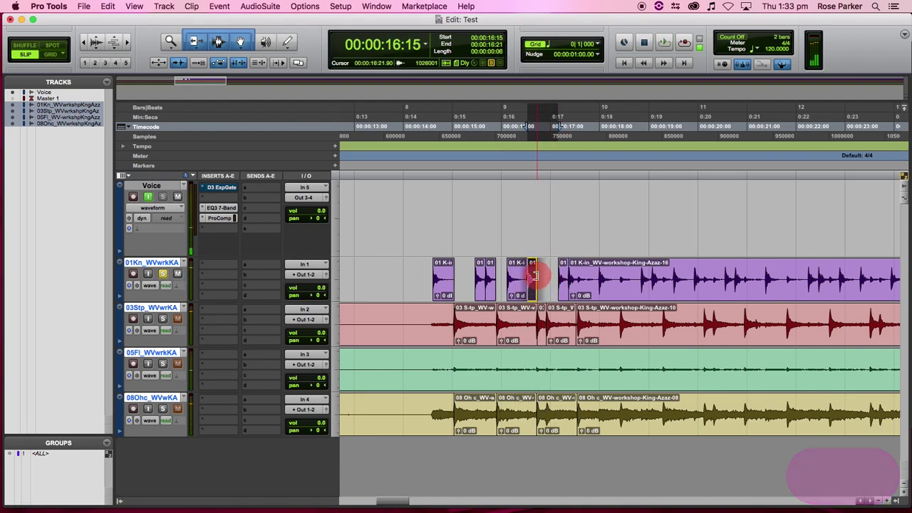
- Audition the last kick hit from 00:00:16:28 and delete the long 01 K-in clip starting at 00:00:17:11
{"action": "left_click", "coordinate": [548, 277]}
{"action": "key", "text": "space"}
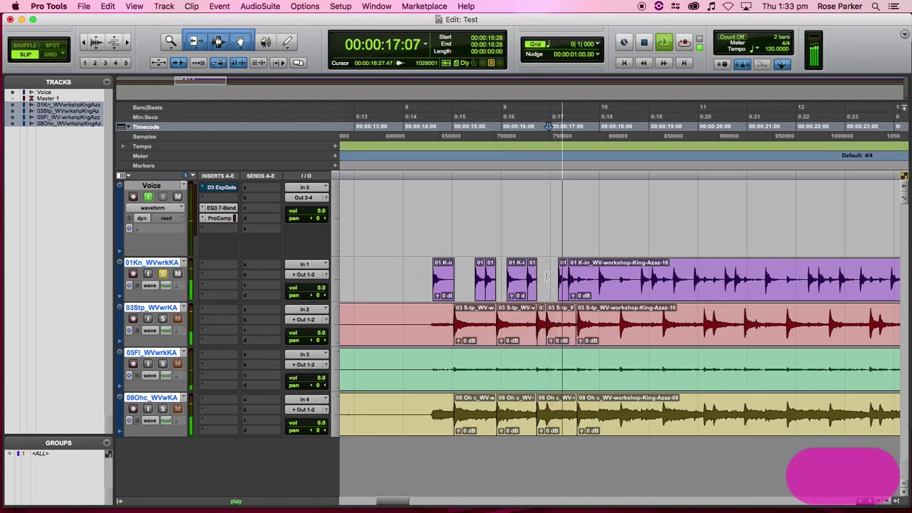
{"action": "key", "text": "space"}
{"action": "left_click", "coordinate": [577, 290]}
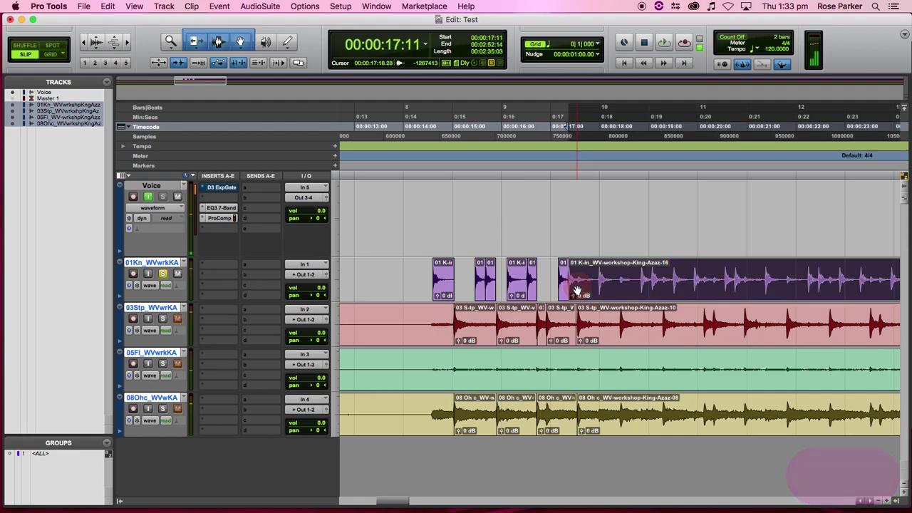
{"action": "key", "text": "BackSpace"}
- Delete the 03 S-tp clips after the last separated snare hit and before the first one
{"action": "left_click", "coordinate": [620, 326]}
{"action": "key", "text": "BackSpace"}
{"action": "left_click", "coordinate": [418, 329]}
{"action": "key", "text": "BackSpace"}
- Trim the first two snare clips to end at 00:00:15:12 and 00:00:16:06, soloing and auditioning the 03Stp track
{"action": "left_click_drag", "start_coordinate": [493, 323], "coordinate": [472, 326]}
{"action": "key", "text": "space"}
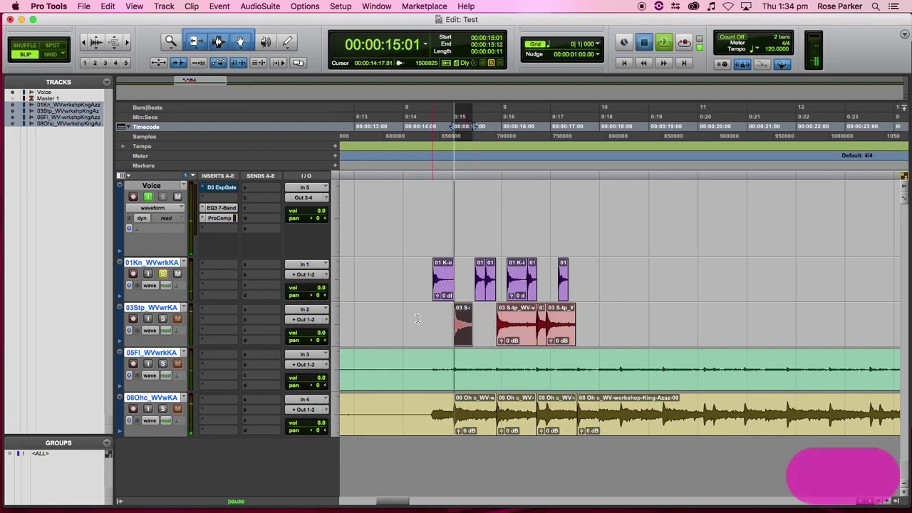
{"action": "key", "text": "space"}
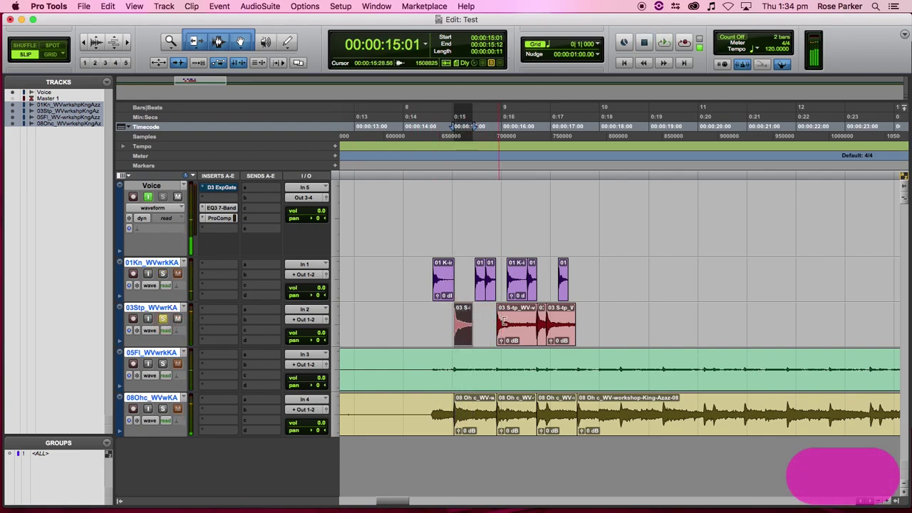
{"action": "left_click", "coordinate": [507, 318]}
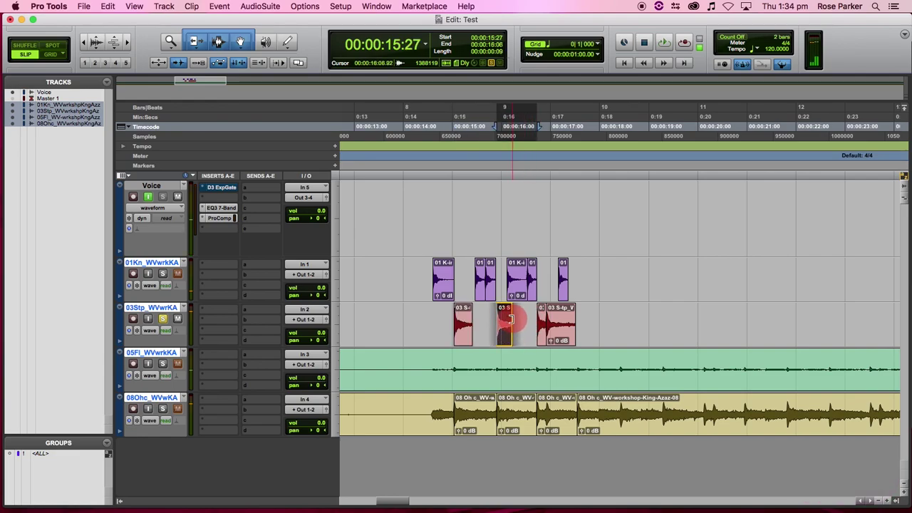
{"action": "left_click", "coordinate": [499, 319]}
{"action": "key", "text": "space"}
{"action": "key", "text": "space"}
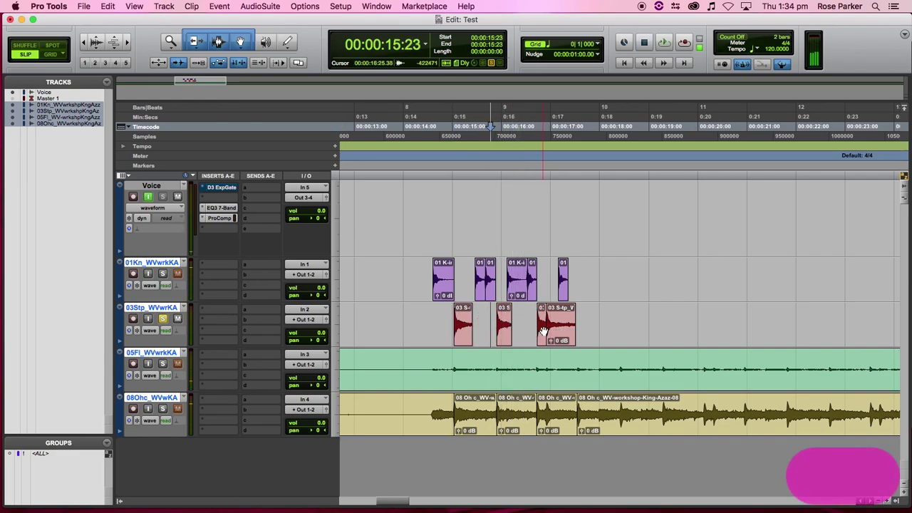
- Audition the last two snare clips and trim the one starting at 00:00:16:27 to end at 00:00:17:05
{"action": "left_click", "coordinate": [542, 331]}
{"action": "key", "text": "space"}
{"action": "key", "text": "space"}
{"action": "left_click", "coordinate": [557, 330]}
{"action": "key", "text": "space"}
{"action": "key", "text": "space"}
{"action": "left_click_drag", "start_coordinate": [573, 325], "coordinate": [557, 324]}
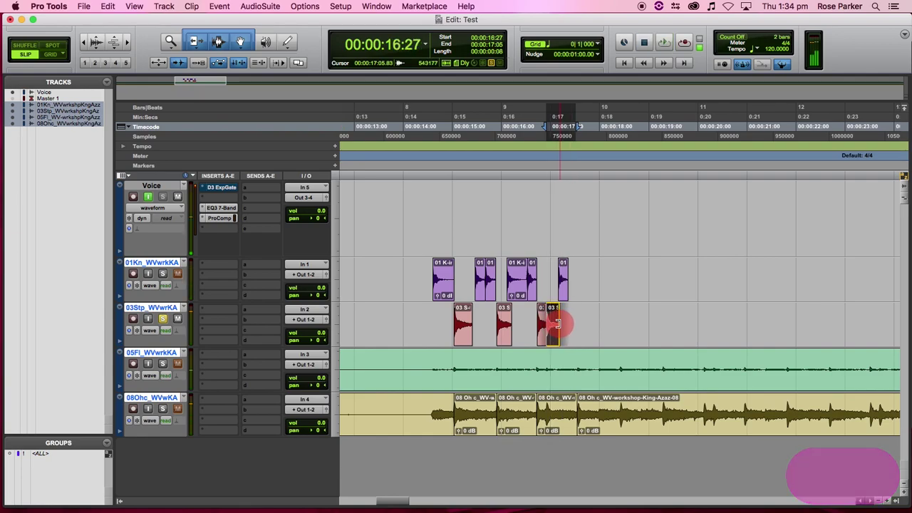
- Delete the 05 Fl clip before the first floor tom hit and the long one starting at 00:00:57:10
{"action": "left_click", "coordinate": [493, 368]}
{"action": "key", "text": "r"}
{"action": "key", "text": "r"}
{"action": "key", "text": "r"}
{"action": "key", "text": "r"}
{"action": "left_click", "coordinate": [483, 378]}
{"action": "key", "text": "BackSpace"}
{"action": "left_click", "coordinate": [529, 373]}
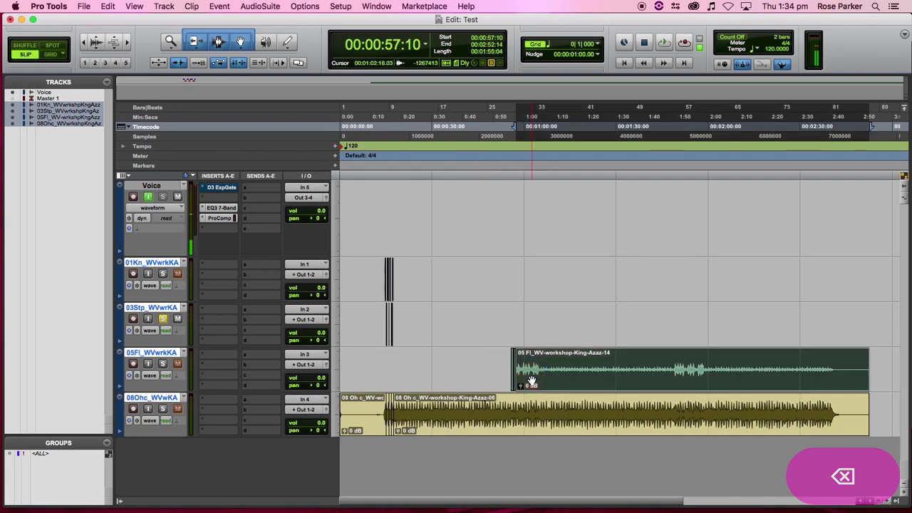
{"action": "key", "text": "BackSpace"}
- Solo the 05Fl track and audition the floor tom clip starting at 00:00:55:20
{"action": "left_click", "coordinate": [509, 318]}
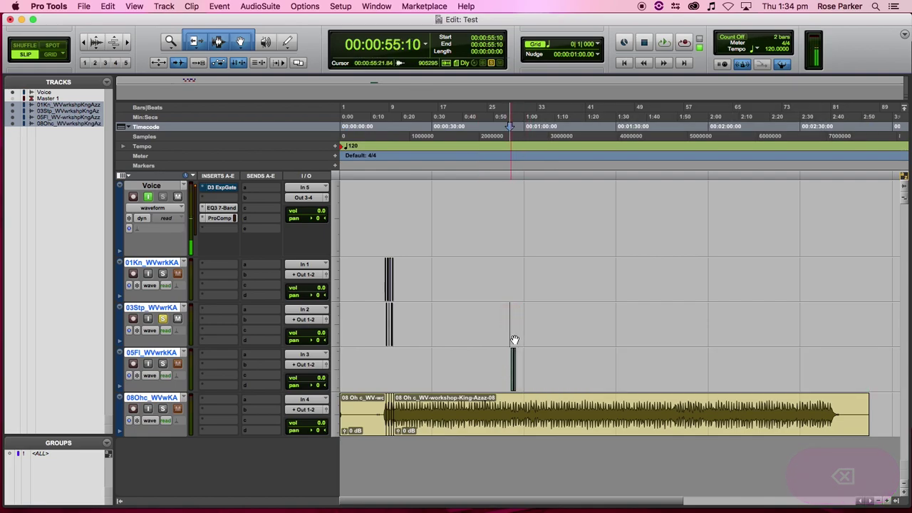
{"action": "key", "text": "t"}
{"action": "key", "text": "t"}
{"action": "key", "text": "t"}
{"action": "key", "text": "t"}
{"action": "key", "text": "t"}
{"action": "key", "text": "t"}
{"action": "scroll", "coordinate": [563, 365], "scroll_direction": "right", "scroll_amount": 5}
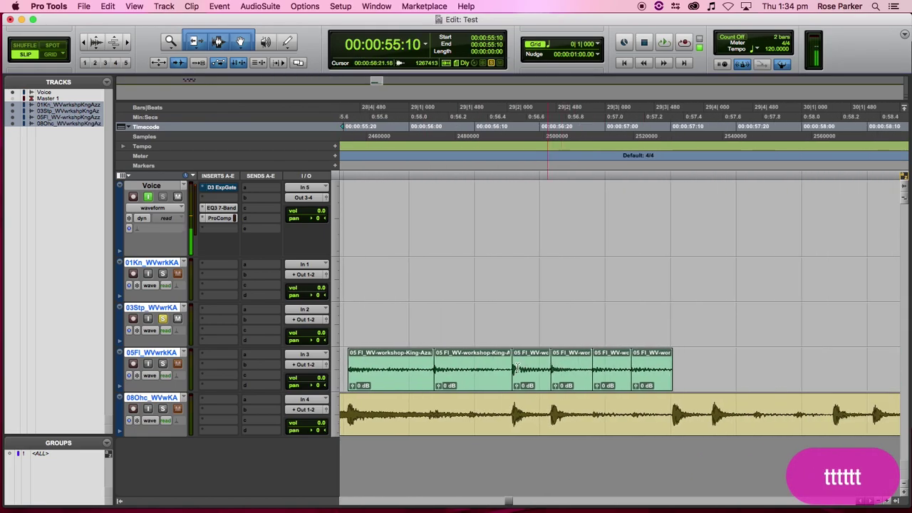
{"action": "scroll", "coordinate": [442, 375], "scroll_direction": "left", "scroll_amount": 1}
{"action": "left_click", "coordinate": [442, 376]}
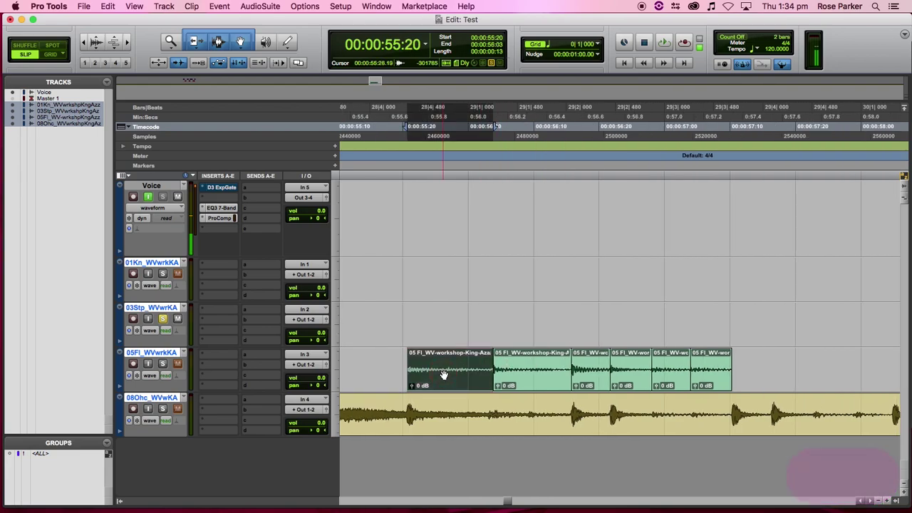
{"action": "key", "text": "space"}
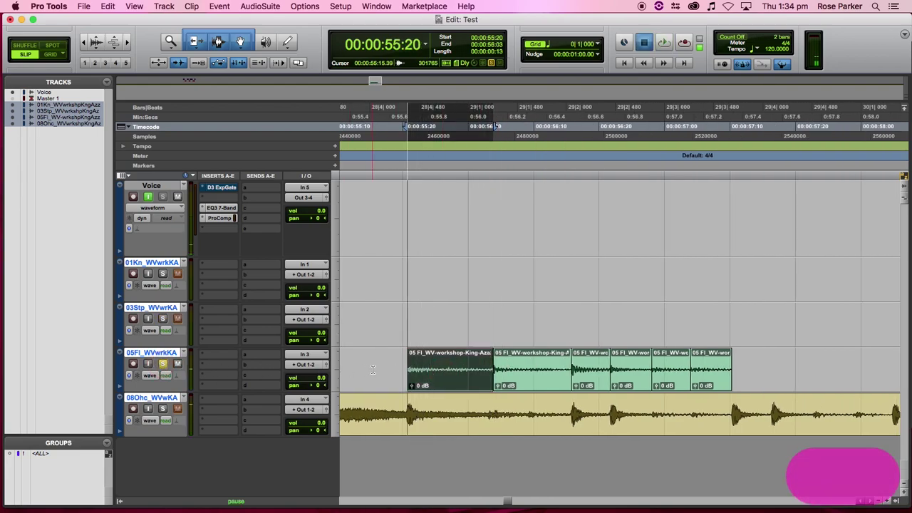
- Enlarge the waveform display and split the first two floor tom clips at the transients at 00:00:55:26 and 00:00:56:09
{"action": "left_click", "coordinate": [420, 367]}
{"action": "key", "text": "Tab"}
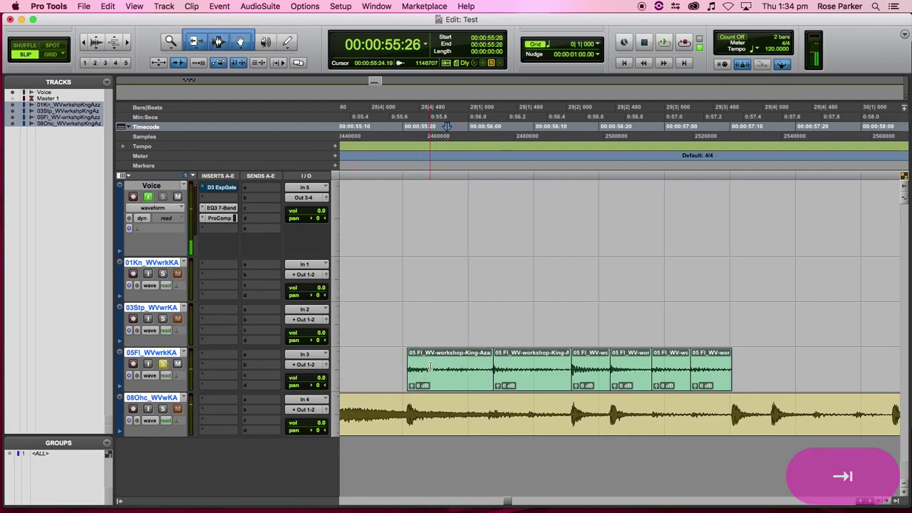
{"action": "left_click", "coordinate": [96, 40]}
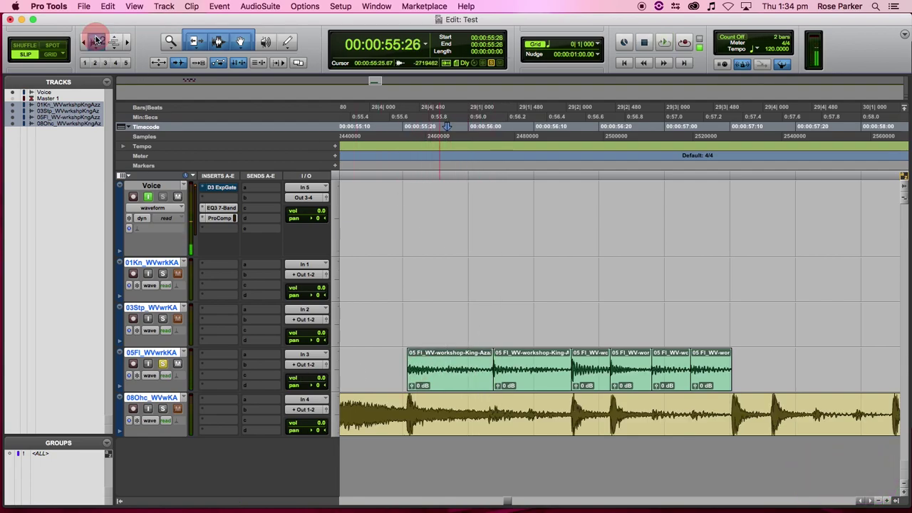
{"action": "left_click", "coordinate": [96, 40]}
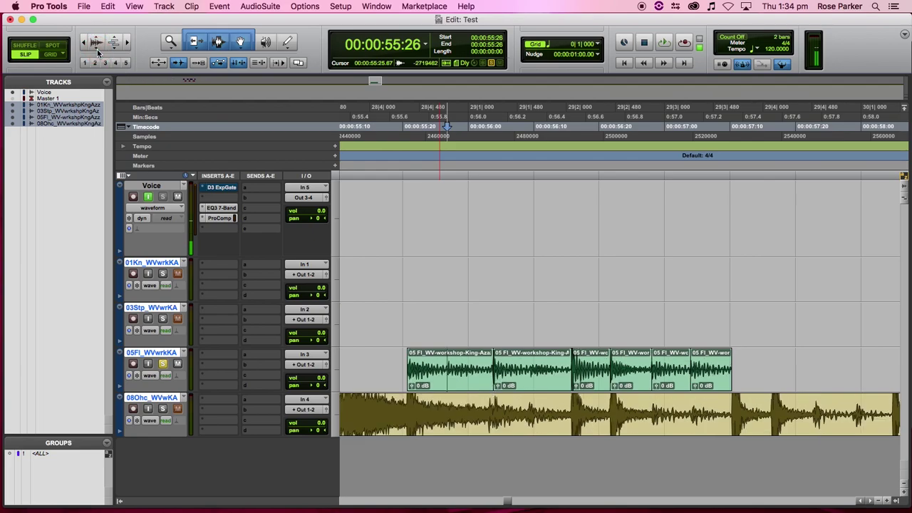
{"action": "key", "text": "b"}
{"action": "left_click", "coordinate": [513, 367]}
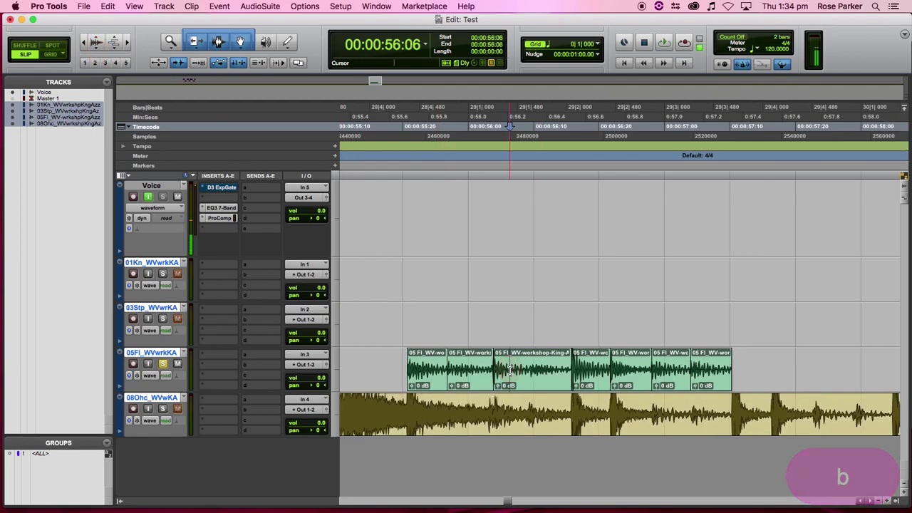
{"action": "key", "text": "Tab"}
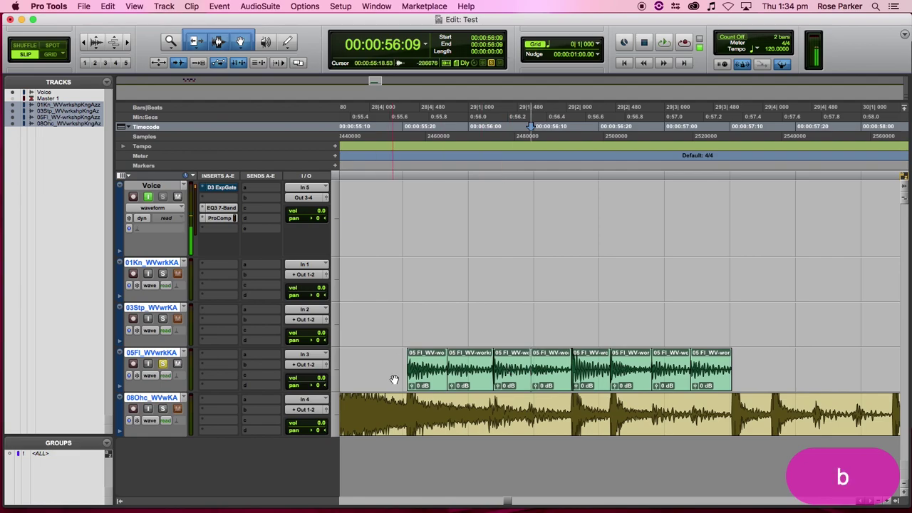
- Move the first two floor tom clips earlier to leave gaps between them, the second starting at 00:00:55:24
{"action": "scroll", "coordinate": [394, 380], "scroll_direction": "left", "scroll_amount": 4}
{"action": "left_click_drag", "start_coordinate": [541, 380], "coordinate": [496, 380]}
{"action": "left_click_drag", "start_coordinate": [592, 380], "coordinate": [574, 379]}
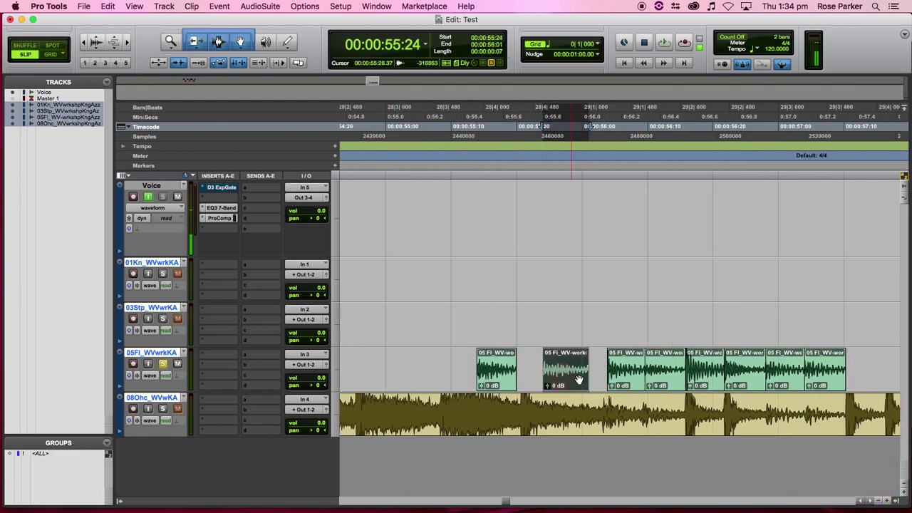
{"action": "left_click", "coordinate": [616, 380]}
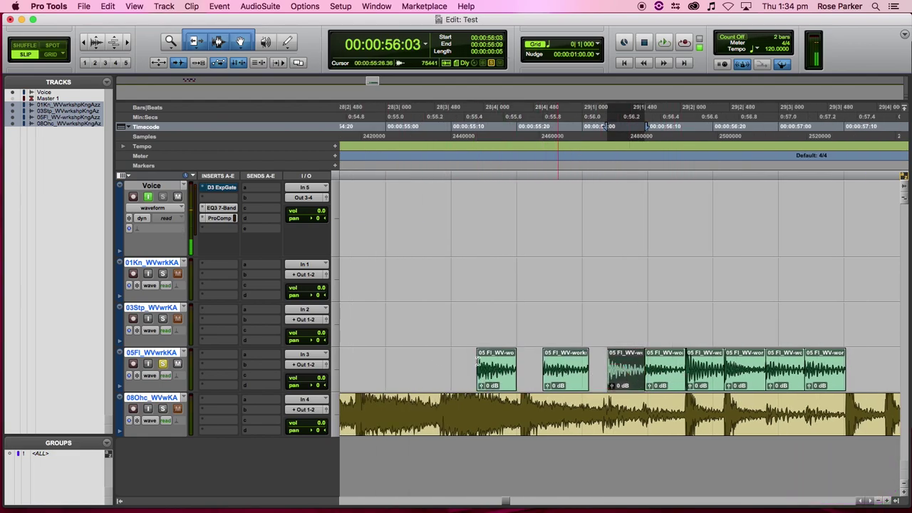
- Audition the separated floor tom clips and highlight the tail of the first one from 00:00:55:17 to 00:00:55:21
{"action": "left_click", "coordinate": [408, 352]}
{"action": "key", "text": "space"}
{"action": "key", "text": "space"}
{"action": "left_click_drag", "start_coordinate": [526, 368], "coordinate": [501, 364]}
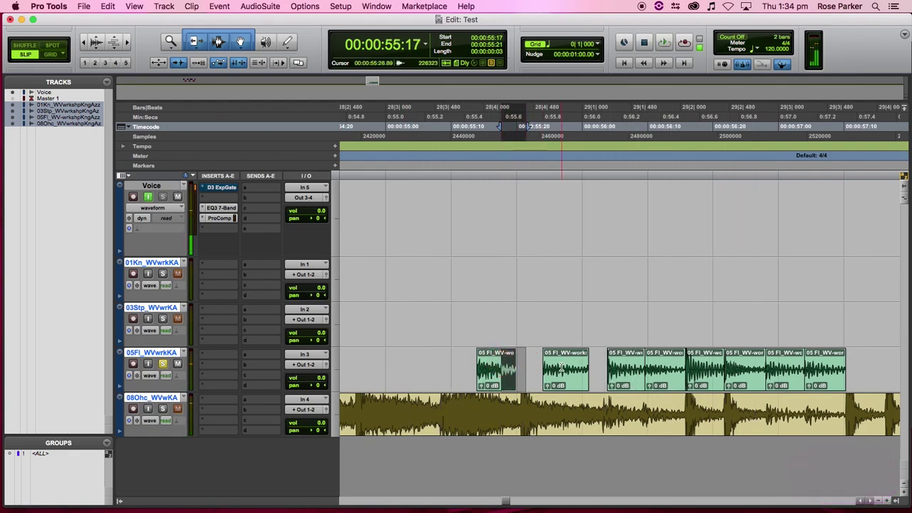
{"action": "left_click", "coordinate": [534, 369]}
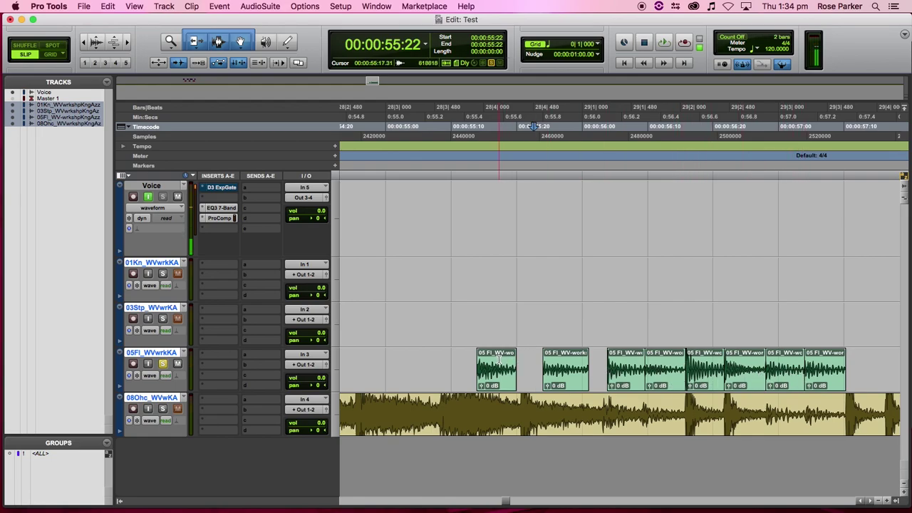
- Space the floor tom clips apart, placing the second at 00:00:55:17 and the second-to-last at 00:00:57:03
{"action": "left_click_drag", "start_coordinate": [478, 379], "coordinate": [411, 379]}
{"action": "left_click_drag", "start_coordinate": [582, 379], "coordinate": [543, 379]}
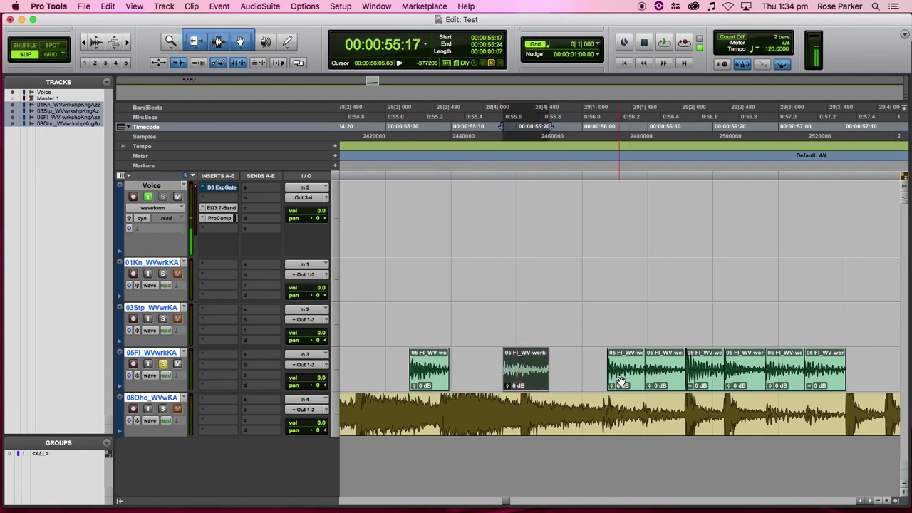
{"action": "left_click_drag", "start_coordinate": [620, 382], "coordinate": [576, 381]}
{"action": "mouse_move", "coordinate": [667, 383]}
{"action": "left_mouse_down"}
{"action": "mouse_move", "coordinate": [625, 384]}
{"action": "mouse_move", "coordinate": [681, 382]}
{"action": "left_mouse_up"}
{"action": "left_click_drag", "start_coordinate": [819, 376], "coordinate": [869, 376]}
{"action": "left_click_drag", "start_coordinate": [780, 376], "coordinate": [816, 376]}
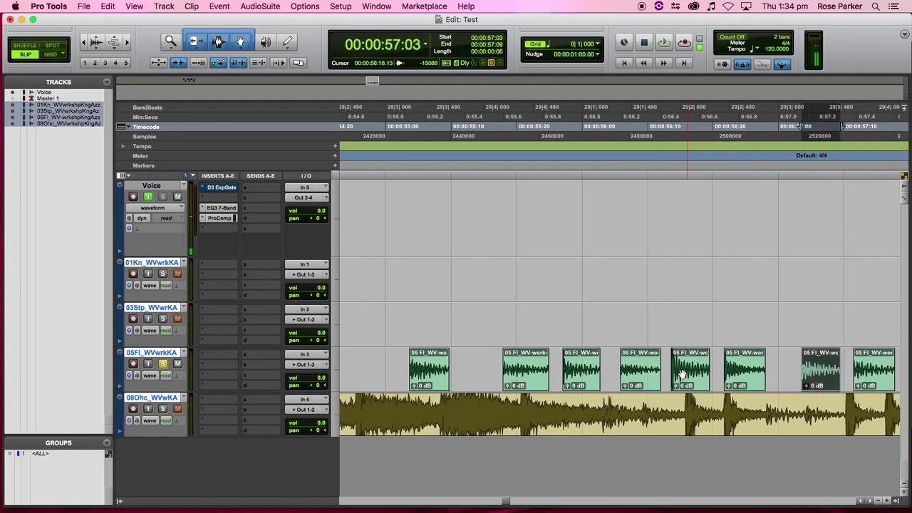
{"action": "left_click", "coordinate": [465, 379]}
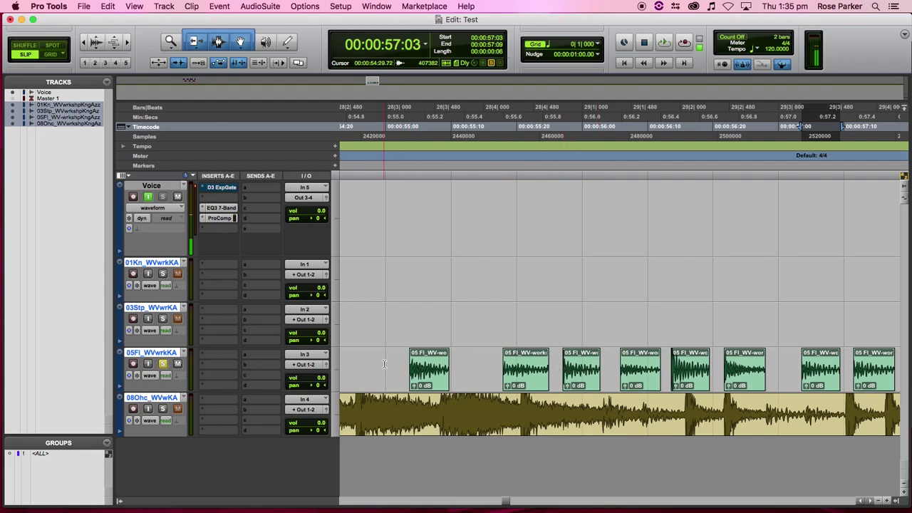
- Select all the floor tom clips and move them together to the session start, 00:00:00:00
{"action": "key", "text": "r"}
{"action": "left_click", "coordinate": [527, 382]}
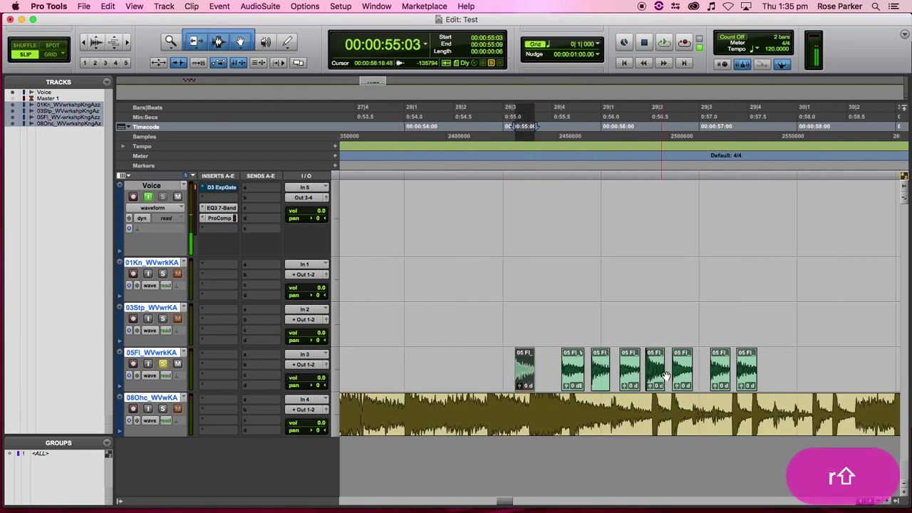
{"action": "left_click", "coordinate": [745, 385], "text": "shift"}
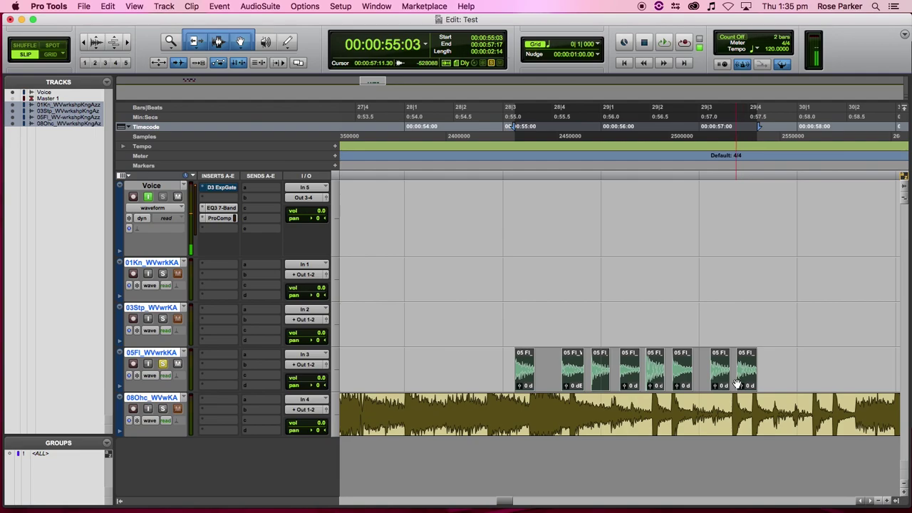
{"action": "left_click_drag", "start_coordinate": [672, 385], "coordinate": [234, 372]}
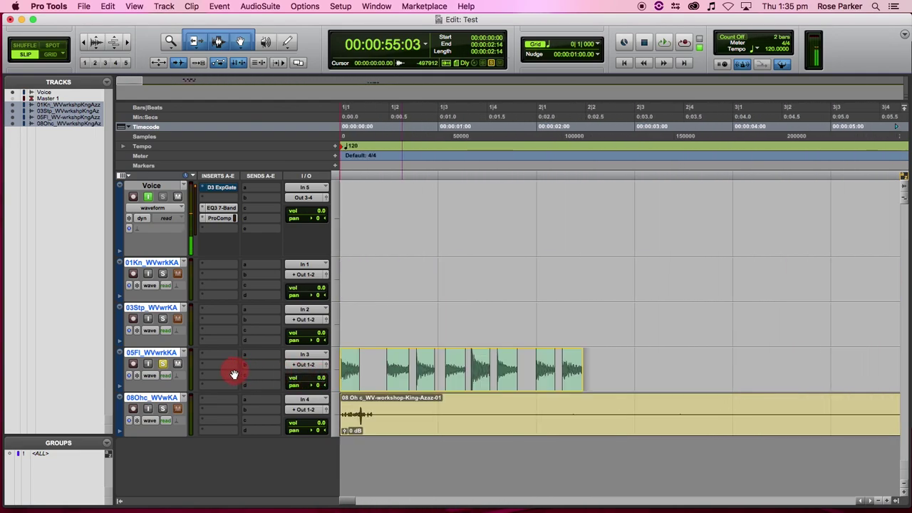
{"action": "left_click_drag", "start_coordinate": [314, 380], "coordinate": [376, 380]}
{"action": "key", "text": "r"}
{"action": "key", "text": "r"}
- Select all the kick and snare clips and move them together to the session start, 00:00:00:00
{"action": "left_click", "coordinate": [702, 288]}
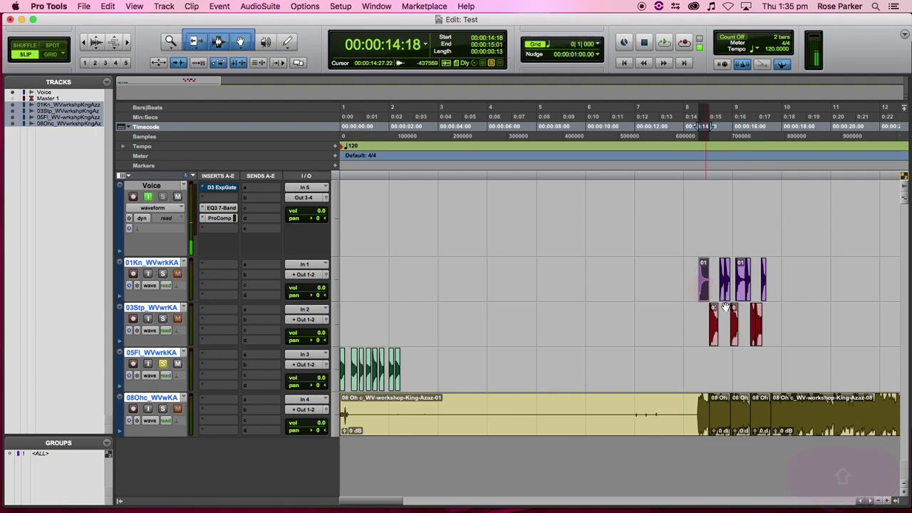
{"action": "left_click", "coordinate": [756, 335], "text": "shift"}
{"action": "left_click", "coordinate": [766, 300], "text": "shift"}
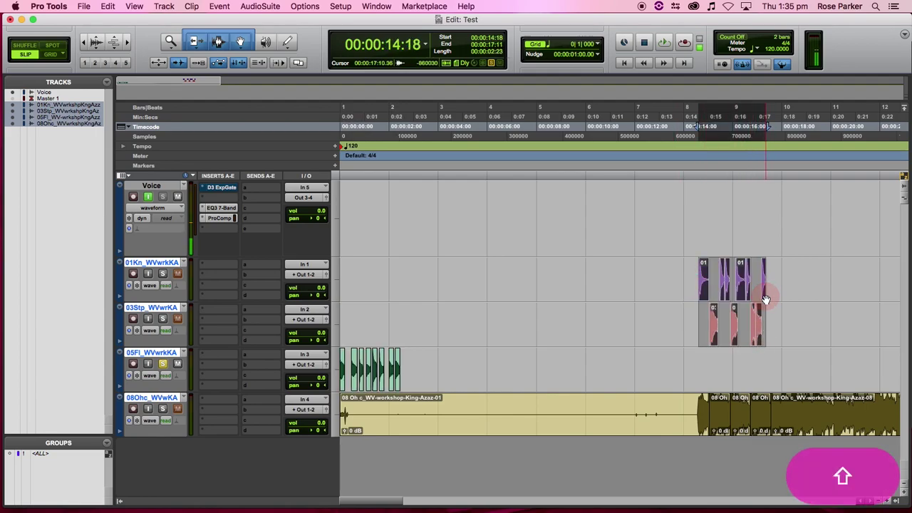
{"action": "left_click_drag", "start_coordinate": [759, 340], "coordinate": [356, 342]}
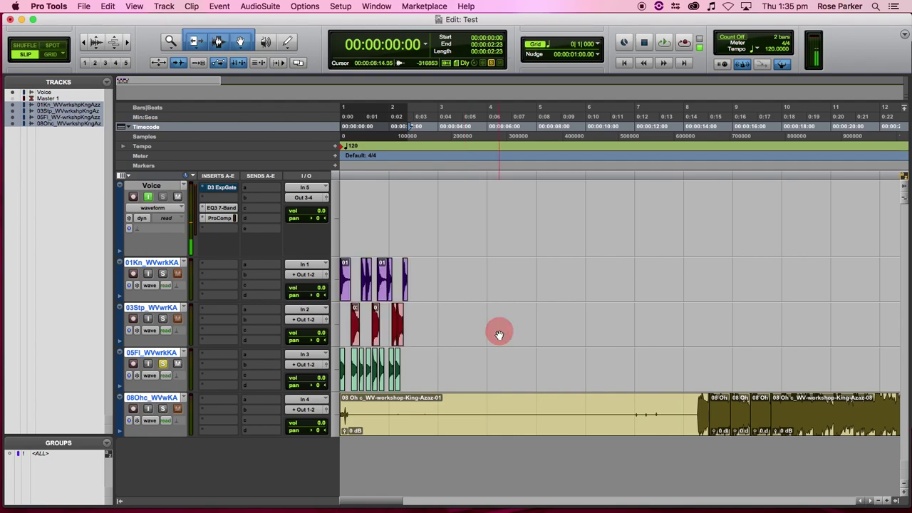
- Delete the 08 Oh c clip running from the session start to 00:00:15:01
{"action": "left_click", "coordinate": [619, 390]}
{"action": "left_click", "coordinate": [664, 409]}
{"action": "left_click", "coordinate": [667, 429]}
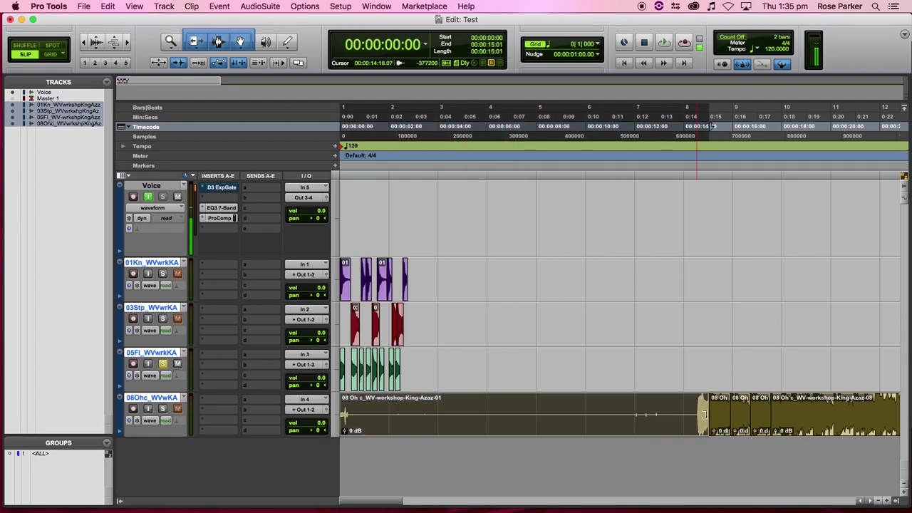
{"action": "key", "text": "BackSpace"}
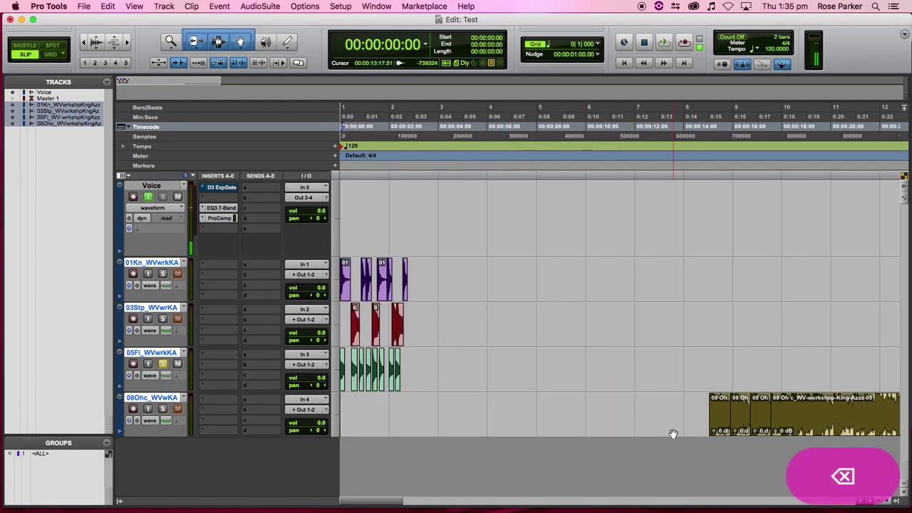
- Delete the long last overhead clip and move the remaining three overhead clips together to the session start, 00:00:00:00
{"action": "left_click", "coordinate": [783, 423]}
{"action": "key", "text": "BackSpace"}
{"action": "left_click", "coordinate": [759, 428]}
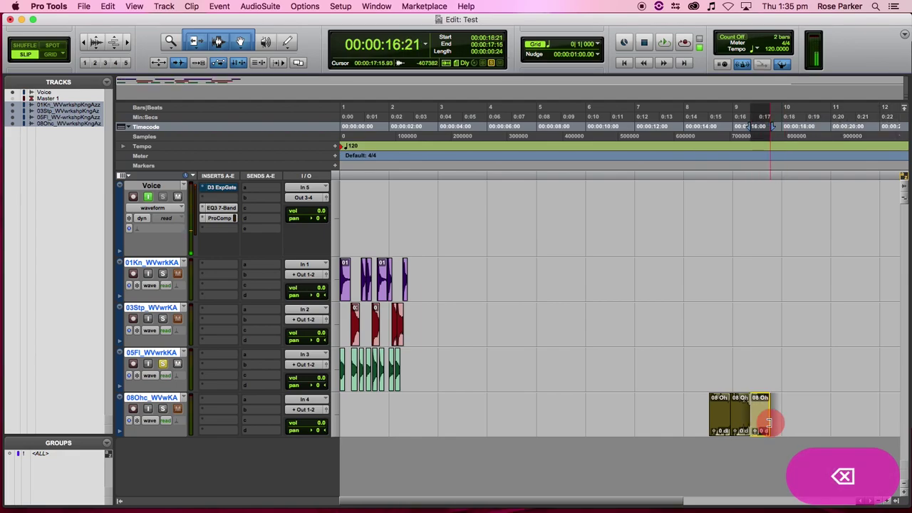
{"action": "left_click", "coordinate": [721, 425], "text": "shift"}
{"action": "left_click", "coordinate": [172, 376]}
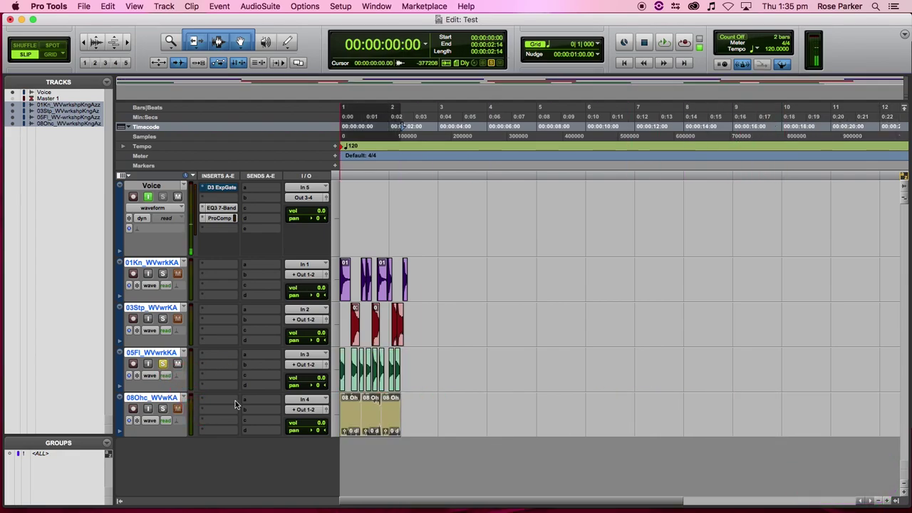
{"action": "left_click", "coordinate": [444, 398]}
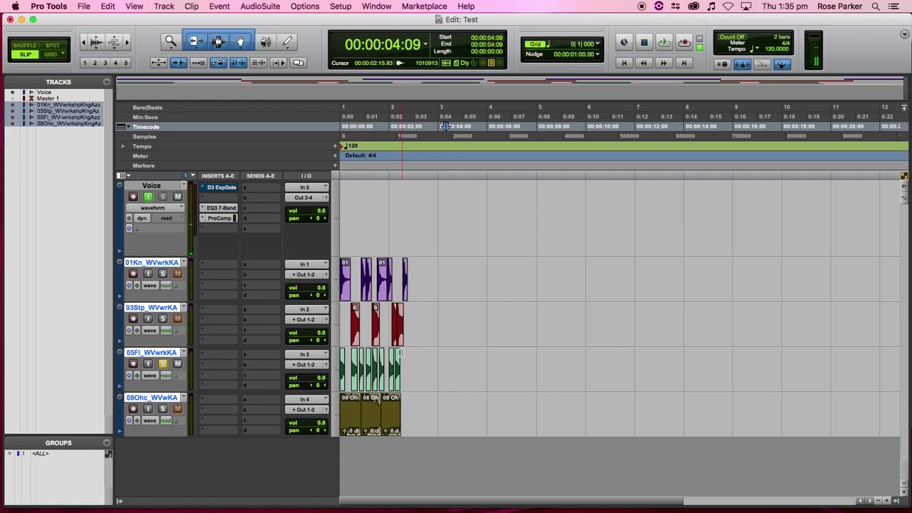
- With the kick track soloed, move its second clip to 00:00:00:22 and shorten the tail of the fourth kick clip
{"action": "left_click", "coordinate": [345, 218]}
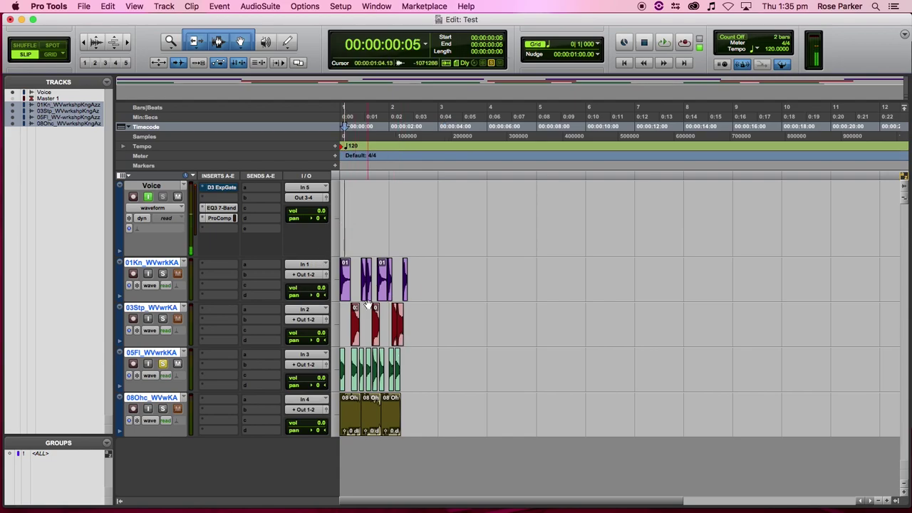
{"action": "key", "text": "t"}
{"action": "key", "text": "t"}
{"action": "left_click", "coordinate": [163, 277]}
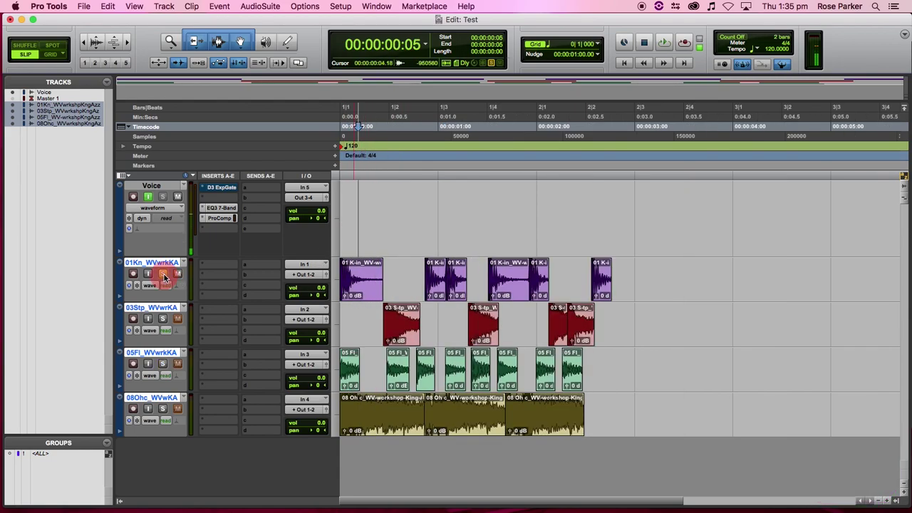
{"action": "left_click_drag", "start_coordinate": [439, 293], "coordinate": [428, 292]}
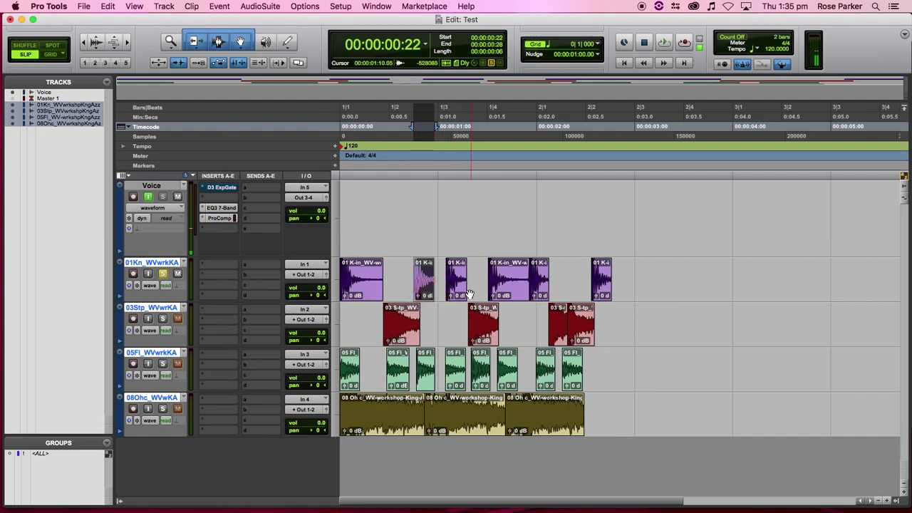
{"action": "left_click", "coordinate": [515, 286]}
{"action": "left_click_drag", "start_coordinate": [521, 279], "coordinate": [516, 279]}
- Play the soloed kick track from the session start to audition the spaced hits
{"action": "key", "text": "Return"}
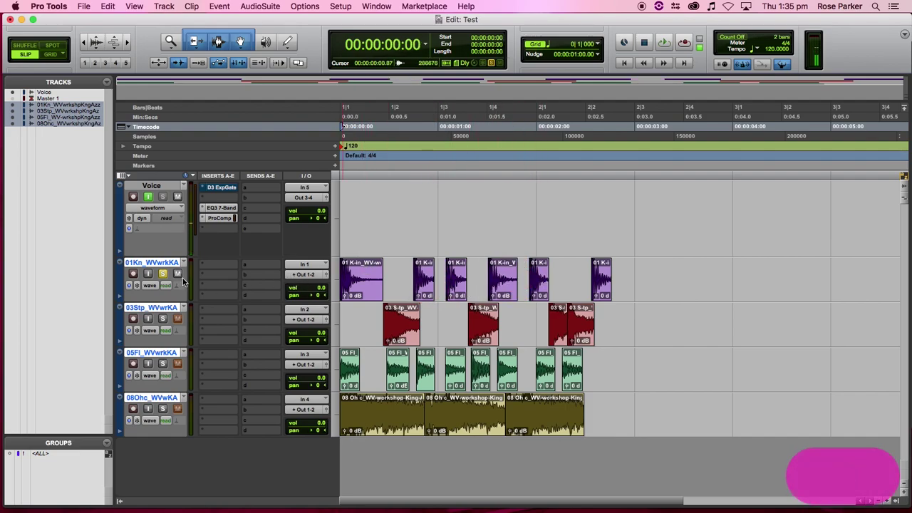
{"action": "key", "text": "space"}
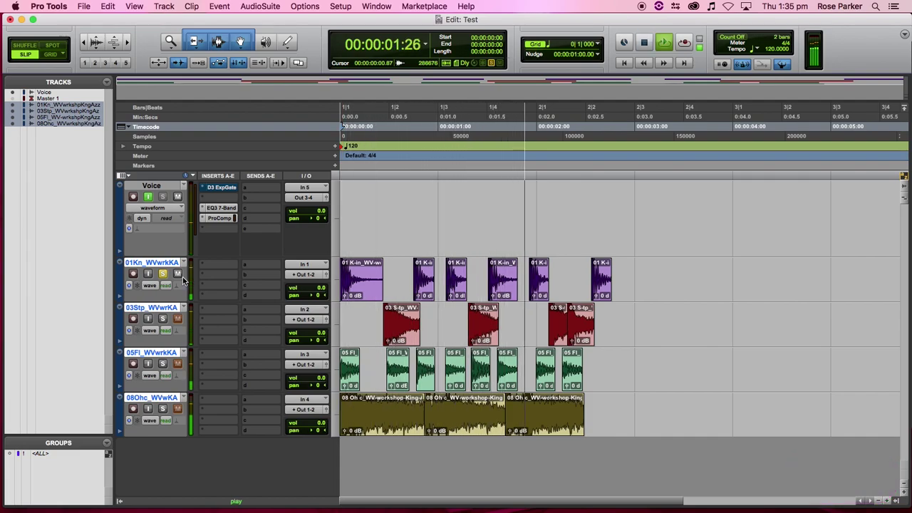
{"action": "key", "text": "space"}
- Audition the soloed snare track and move its third clip to 00:00:01:28
{"action": "left_click", "coordinate": [164, 319]}
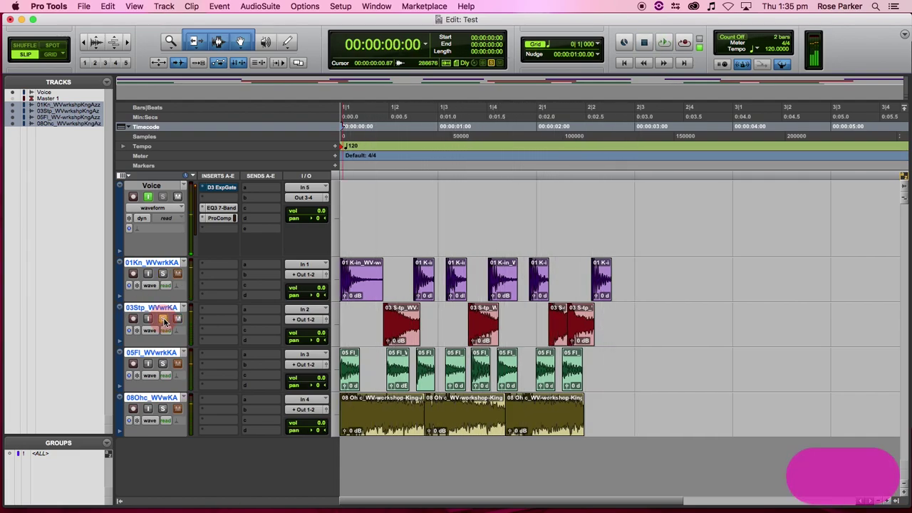
{"action": "key", "text": "space"}
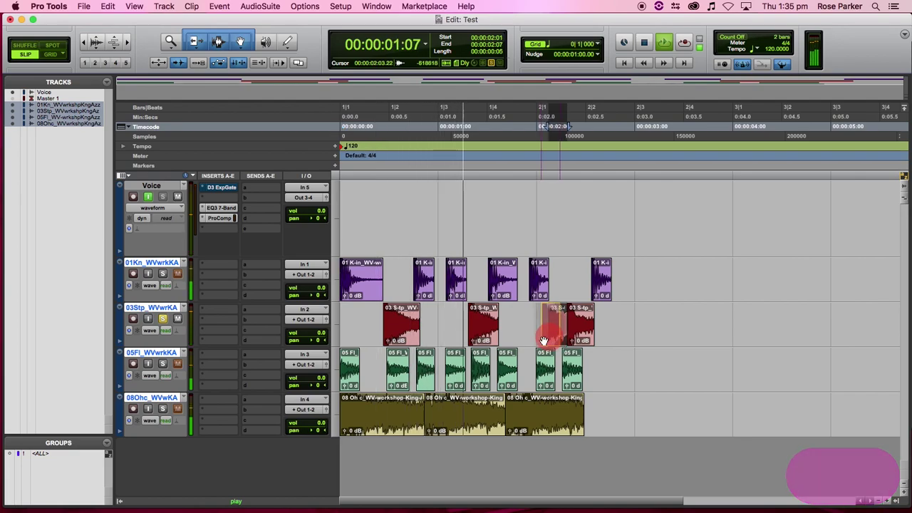
{"action": "left_click_drag", "start_coordinate": [556, 331], "coordinate": [538, 340]}
{"action": "key", "text": "space"}
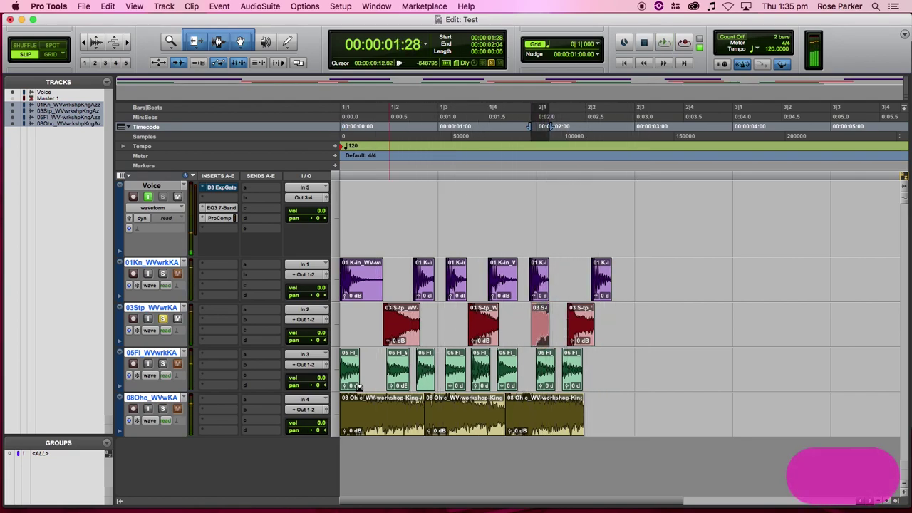
- Solo the floor tom track and play its clips from the session start
{"action": "left_click", "coordinate": [163, 364]}
{"action": "key", "text": "space"}
{"action": "key", "text": "space"}
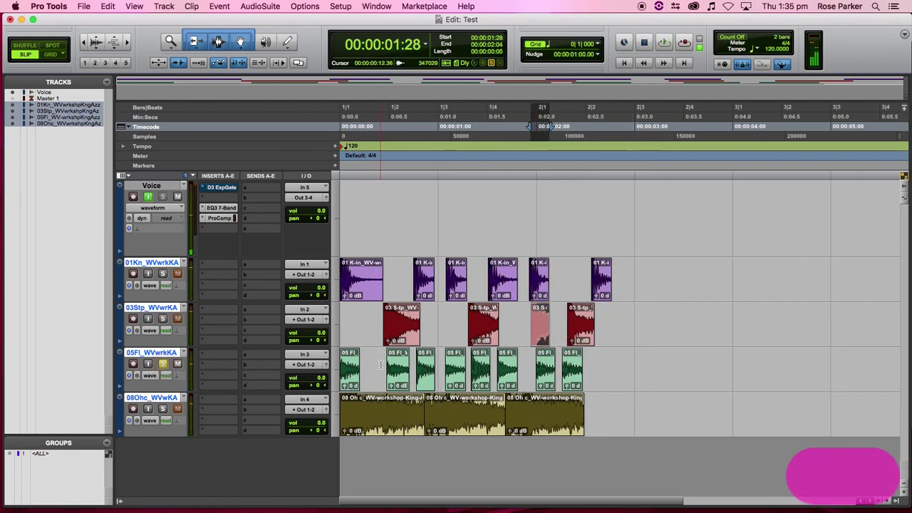
{"action": "key", "text": "Return"}
{"action": "key", "text": "space"}
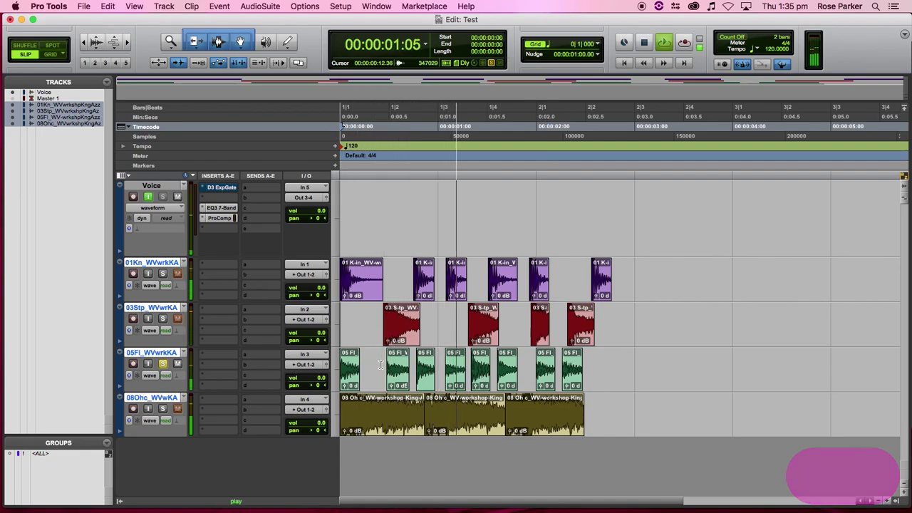
{"action": "key", "text": "space"}
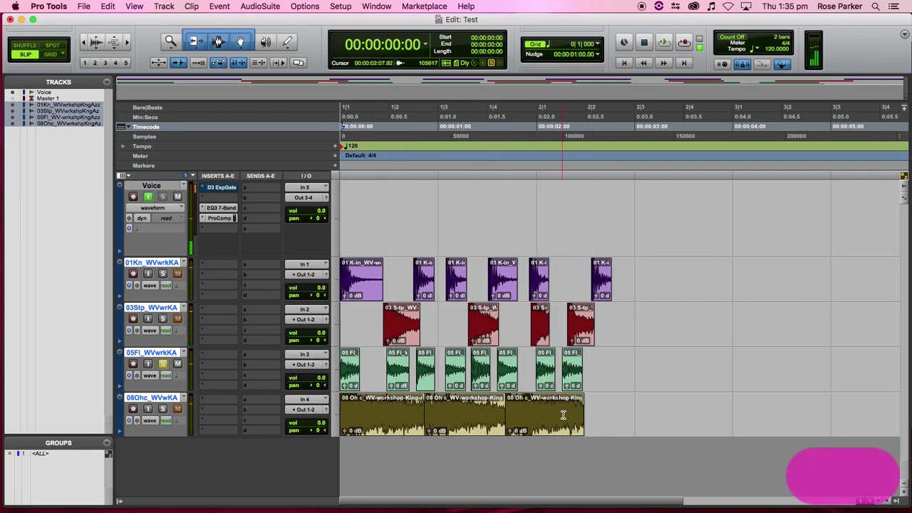
- Space the overhead clips apart, starting the second at 00:00:01:04 and the third at 00:00:02:03, and audition the soloed overhead track
{"action": "left_click_drag", "start_coordinate": [535, 426], "coordinate": [576, 423]}
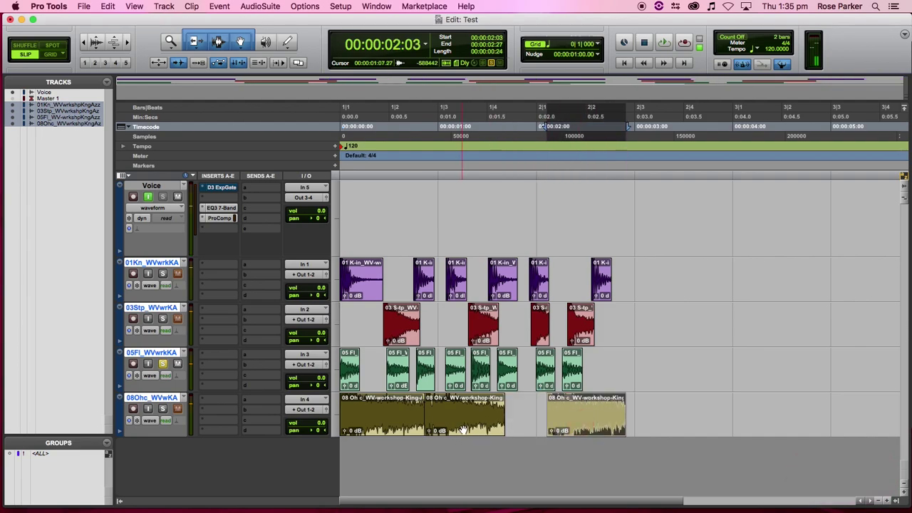
{"action": "left_click_drag", "start_coordinate": [463, 431], "coordinate": [490, 431]}
{"action": "left_click", "coordinate": [163, 410]}
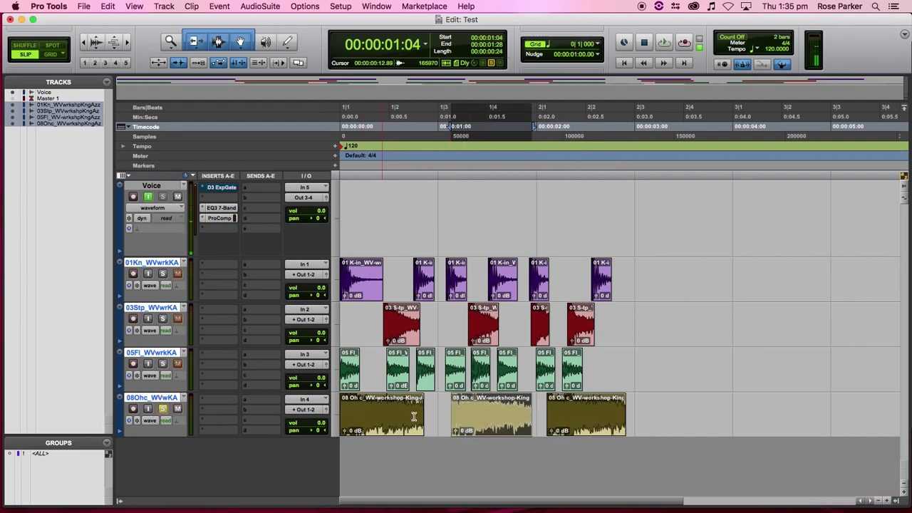
{"action": "key", "text": "space"}
{"action": "key", "text": "space"}
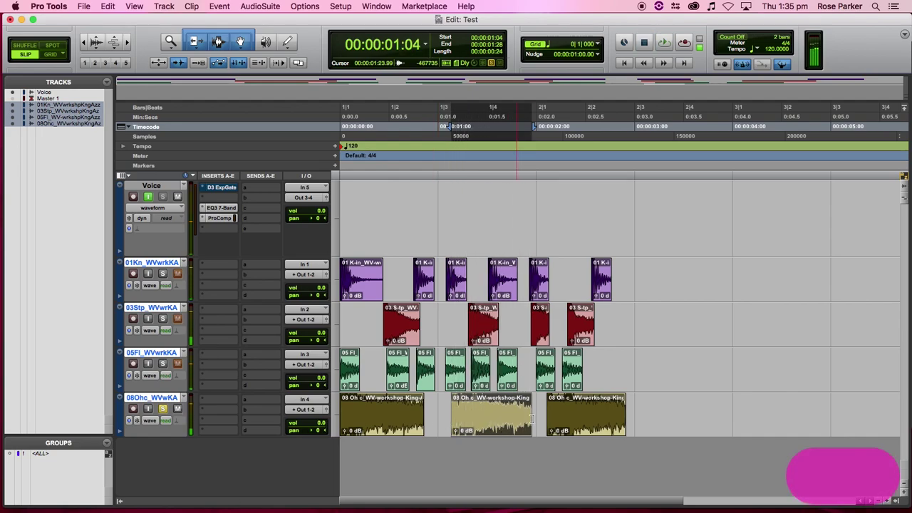
- Trim the second overhead clip to end at 00:00:01:14 and play it back
{"action": "left_click_drag", "start_coordinate": [526, 411], "coordinate": [465, 413]}
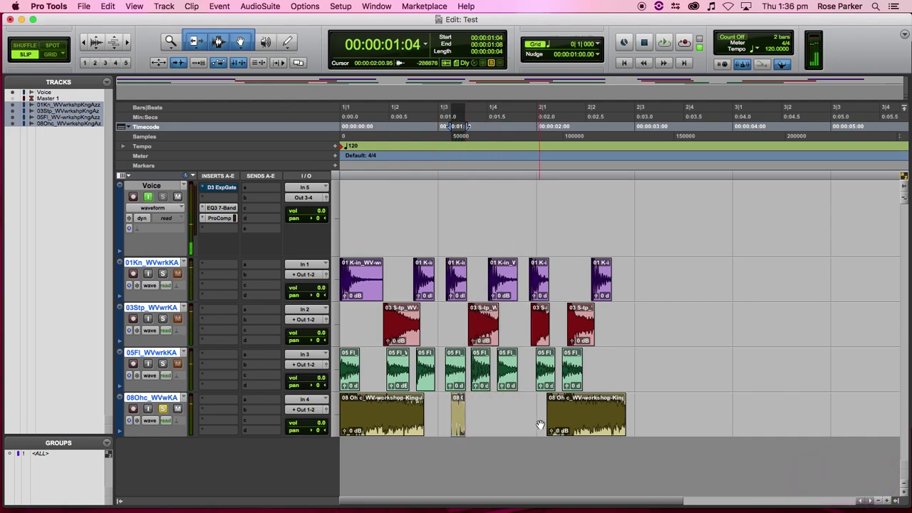
{"action": "left_click_drag", "start_coordinate": [464, 412], "coordinate": [484, 412]}
{"action": "key", "text": "space"}
{"action": "key", "text": "space"}
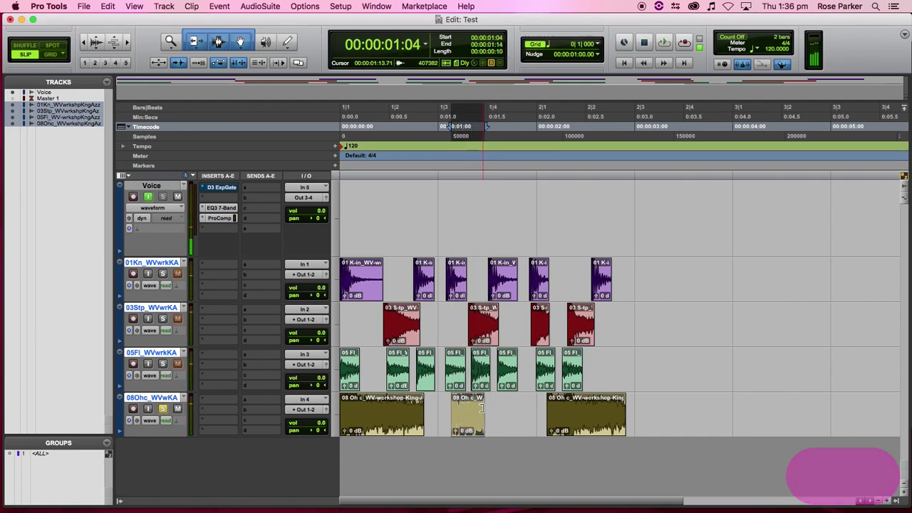
- Add a fade-out to the second overhead clip and shift the fade to span 00:00:01:10 to 00:00:01:20
{"action": "left_click_drag", "start_coordinate": [480, 399], "coordinate": [451, 409]}
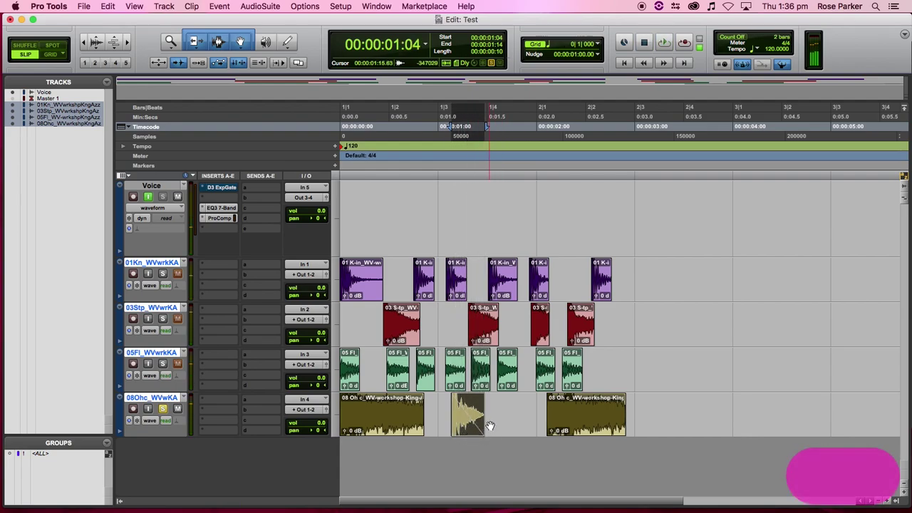
{"action": "left_click_drag", "start_coordinate": [467, 424], "coordinate": [489, 423]}
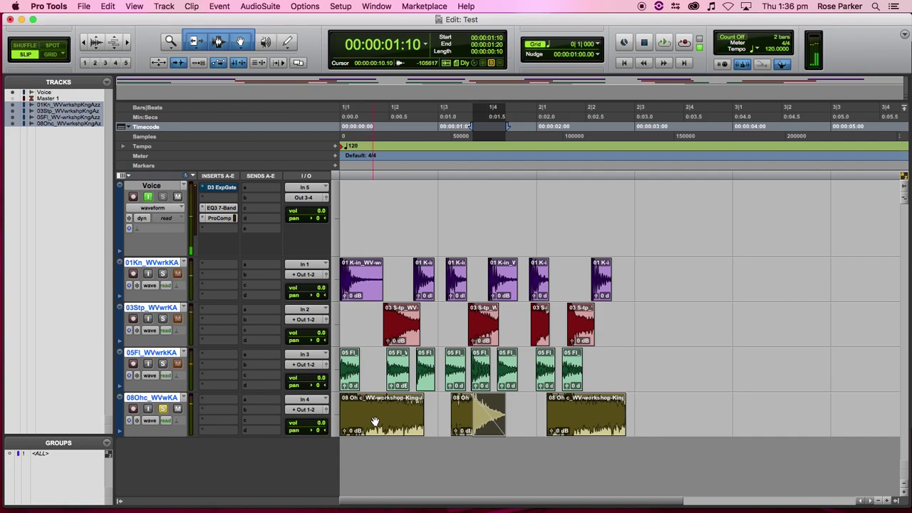
{"action": "left_click", "coordinate": [645, 355]}
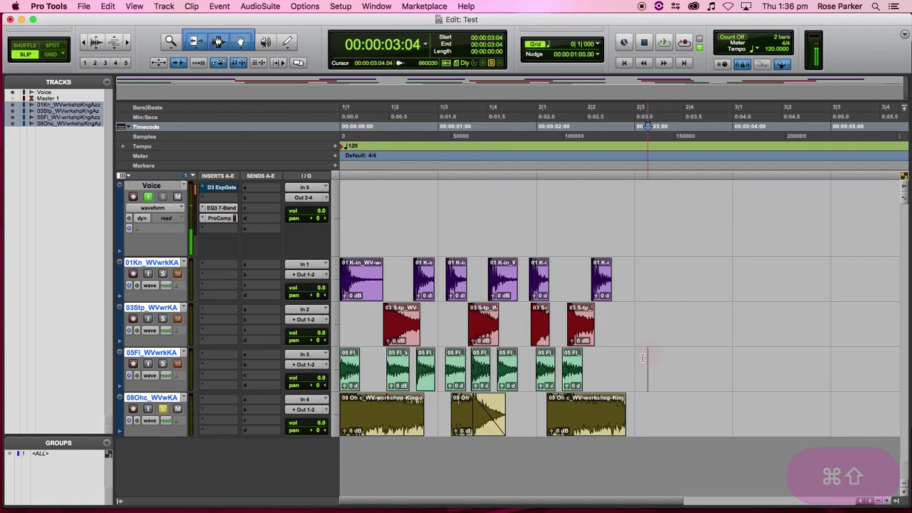
- Switch to Chrome to review the sampling requirements and assessment criteria in the AUD114 Digital Audio PDF, and return to Pro Tools
{"action": "mouse_move", "coordinate": [598, 510]}
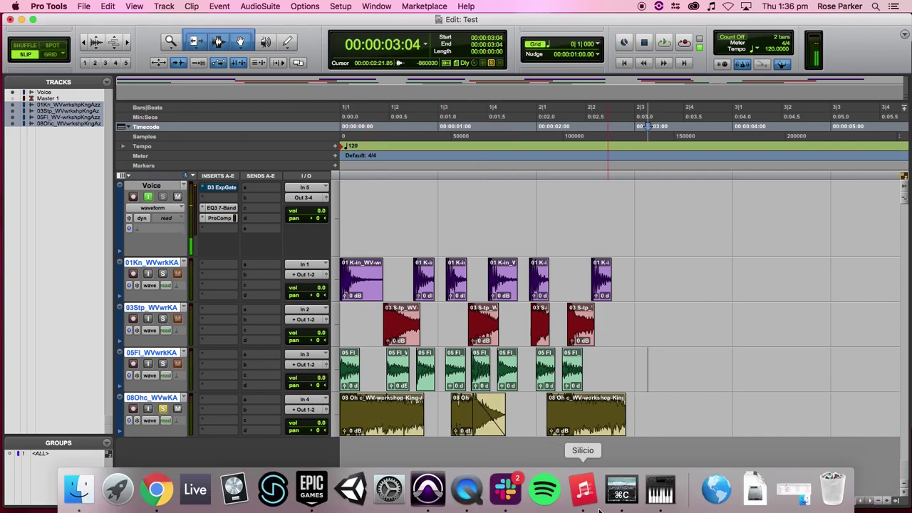
{"action": "left_click", "coordinate": [156, 488]}
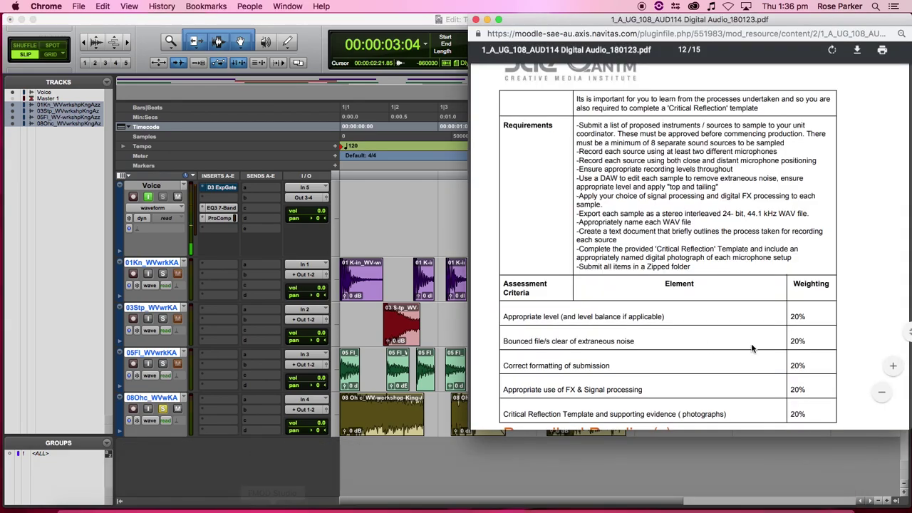
{"action": "left_click_drag", "start_coordinate": [596, 197], "coordinate": [661, 200]}
{"action": "left_click", "coordinate": [671, 200]}
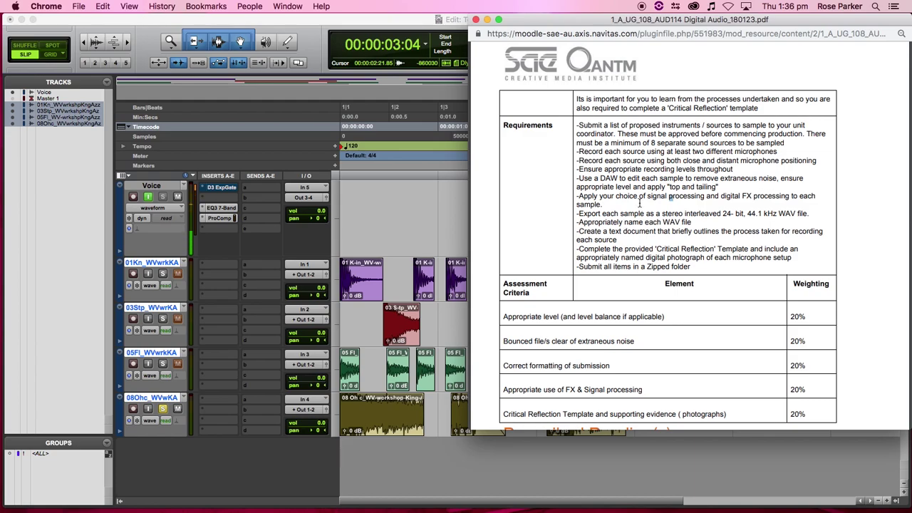
{"action": "scroll", "coordinate": [639, 203], "scroll_direction": "down", "scroll_amount": 1}
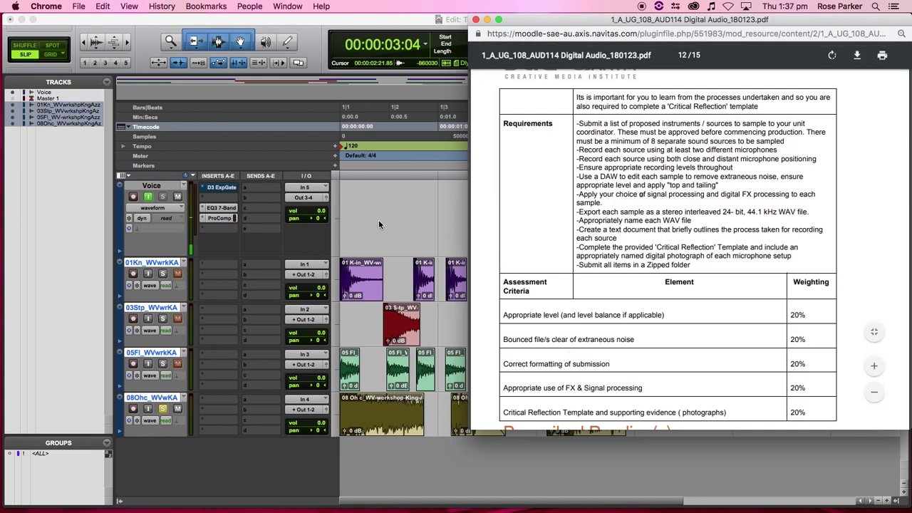
{"action": "left_click", "coordinate": [400, 226]}
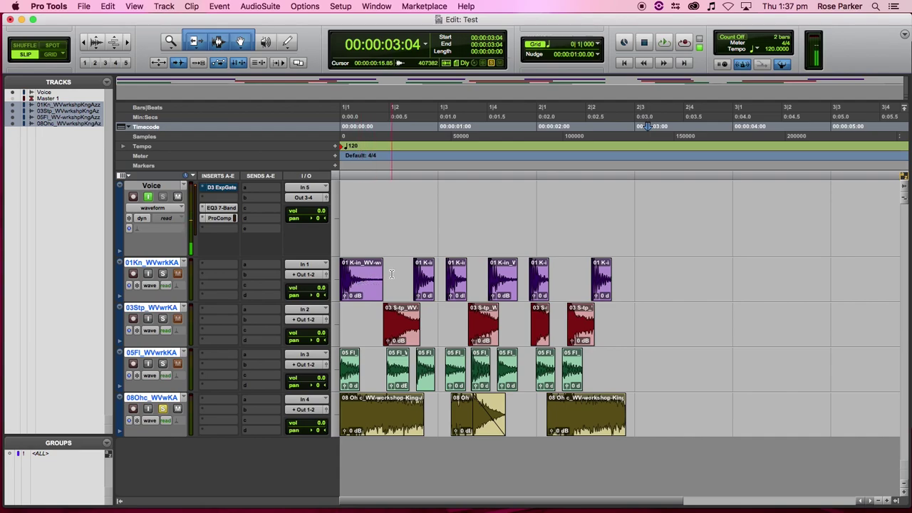
- Solo the kick track and examine the start of its second clip at sample level with an enlarged waveform
{"action": "left_click", "coordinate": [368, 293]}
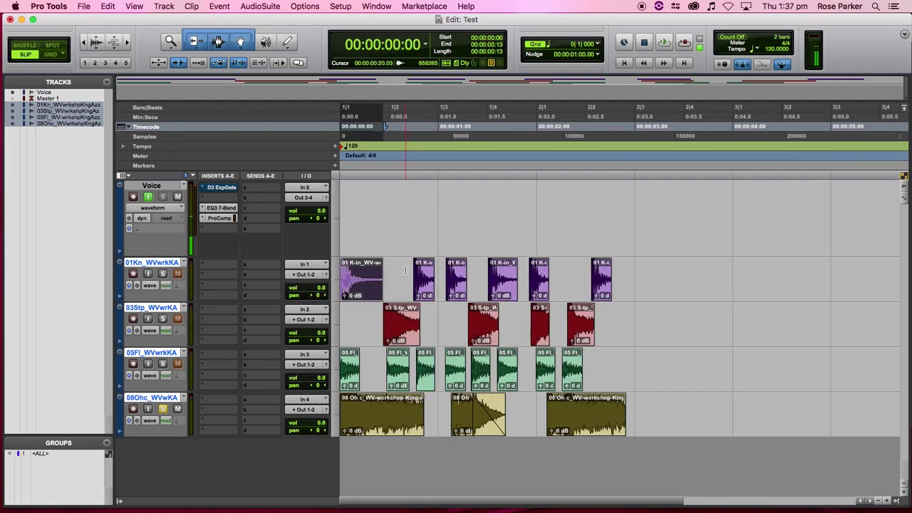
{"action": "left_click", "coordinate": [411, 199]}
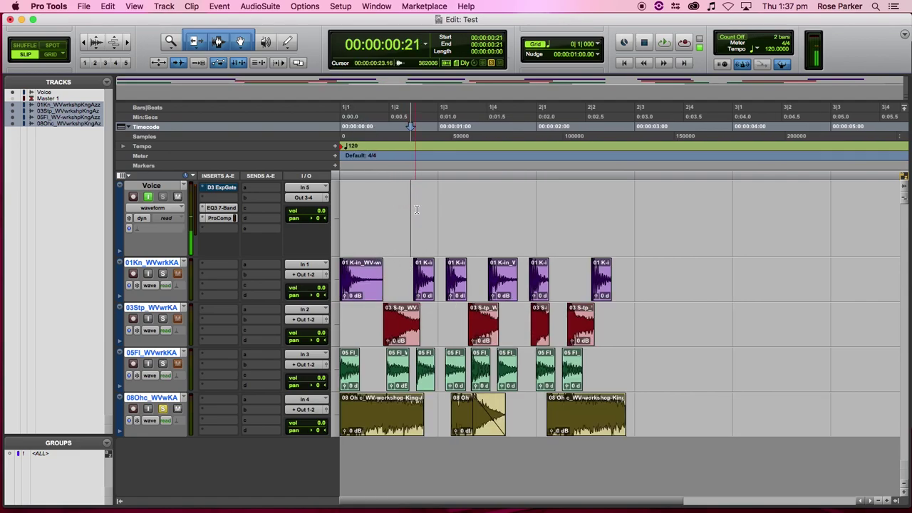
{"action": "scroll", "coordinate": [368, 255], "scroll_direction": "right", "scroll_amount": 3}
{"action": "left_click", "coordinate": [163, 275]}
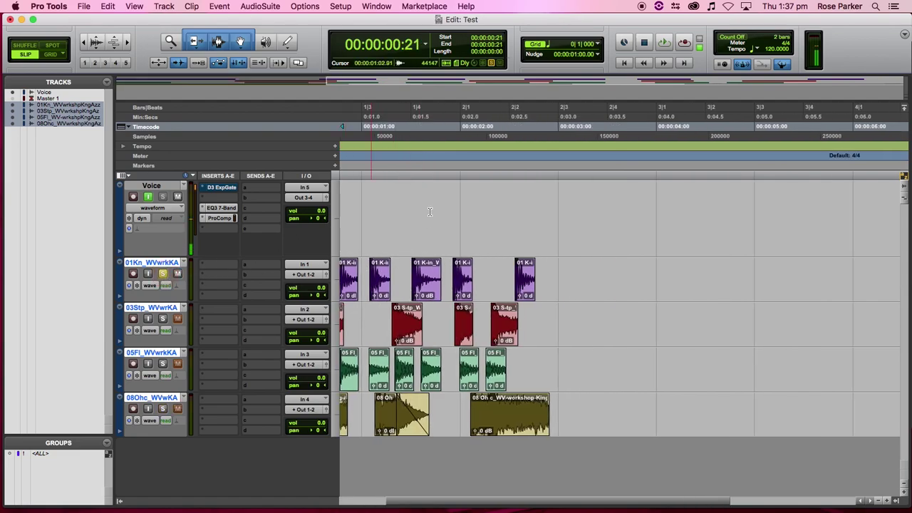
{"action": "scroll", "coordinate": [456, 226], "scroll_direction": "left", "scroll_amount": 3}
{"action": "key", "text": "t"}
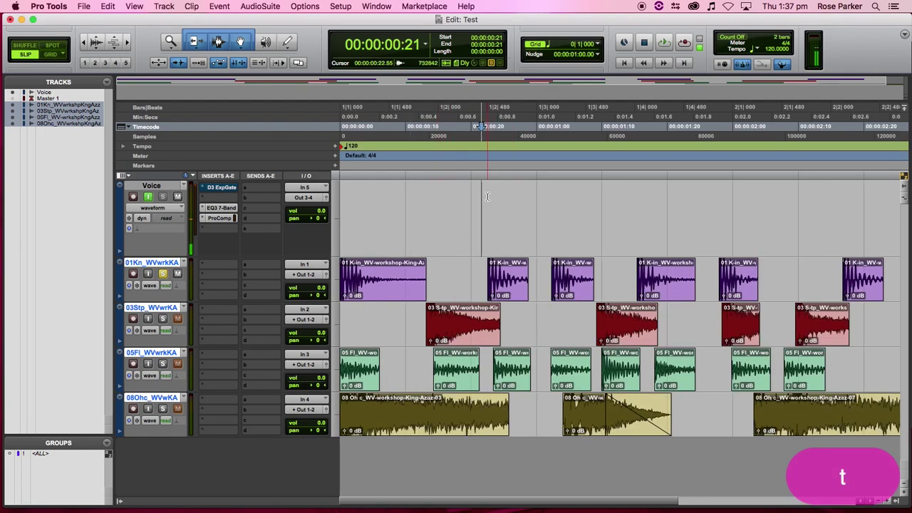
{"action": "key", "text": "t"}
{"action": "key", "text": "t"}
{"action": "key", "text": "t"}
{"action": "key", "text": "t"}
{"action": "key", "text": "t"}
{"action": "key", "text": "t"}
{"action": "key", "text": "t"}
{"action": "key", "text": "t"}
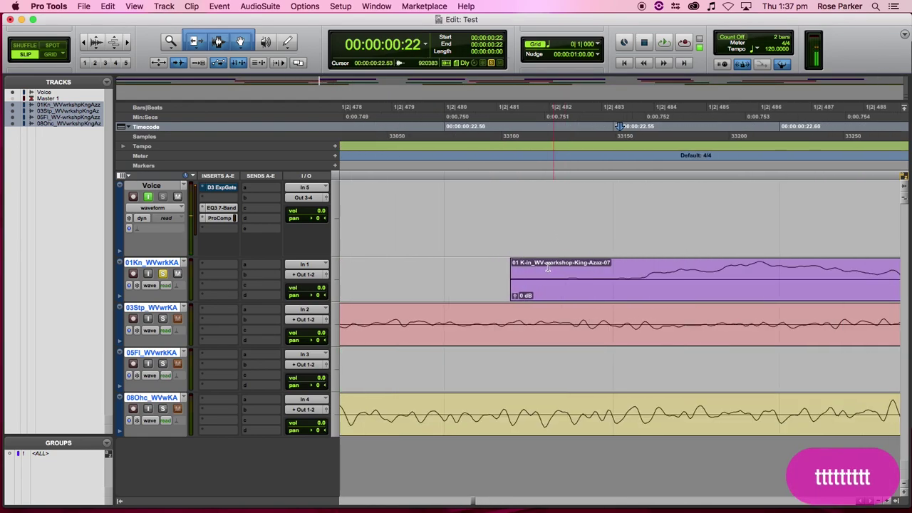
{"action": "left_click", "coordinate": [94, 39]}
{"action": "left_click", "coordinate": [94, 40]}
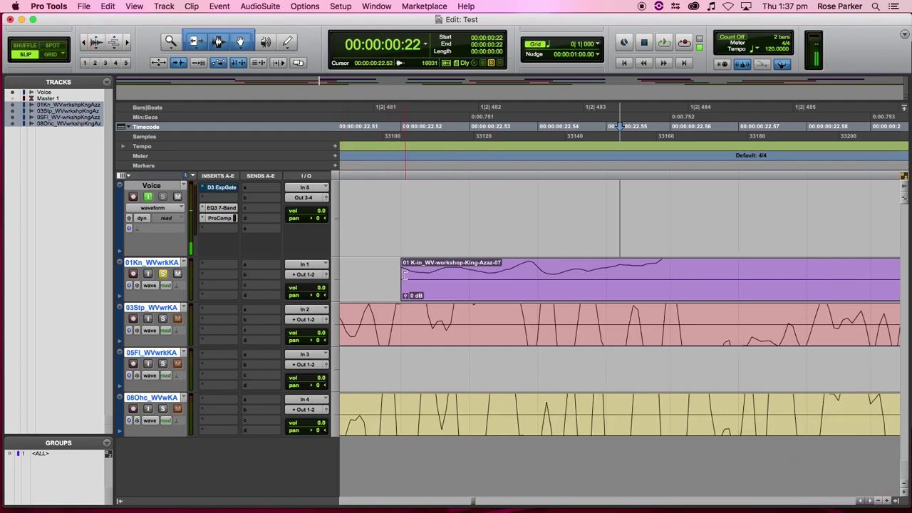
- Extend the start of the second kick clip back to the zero crossing just before sample 33080
{"action": "key", "text": "t"}
{"action": "scroll", "coordinate": [491, 282], "scroll_direction": "left", "scroll_amount": 5}
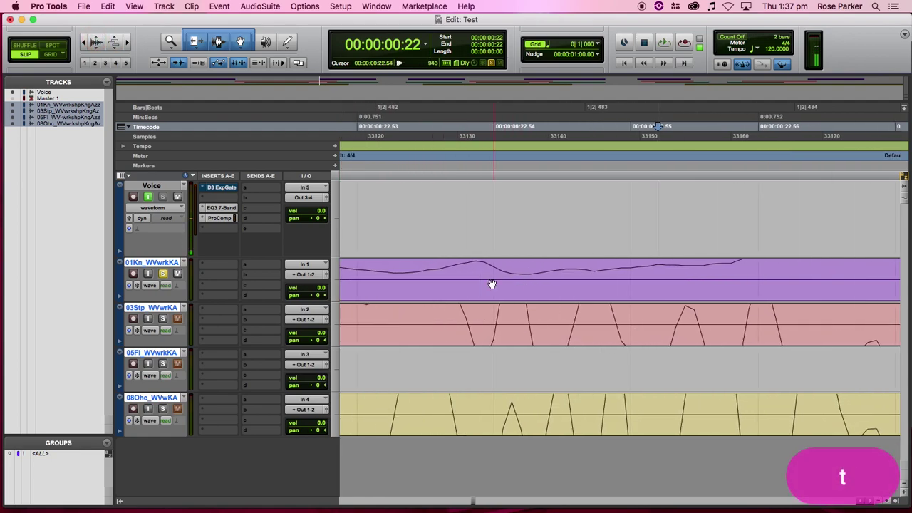
{"action": "left_click_drag", "start_coordinate": [545, 271], "coordinate": [738, 286]}
{"action": "scroll", "coordinate": [684, 293], "scroll_direction": "right", "scroll_amount": 5}
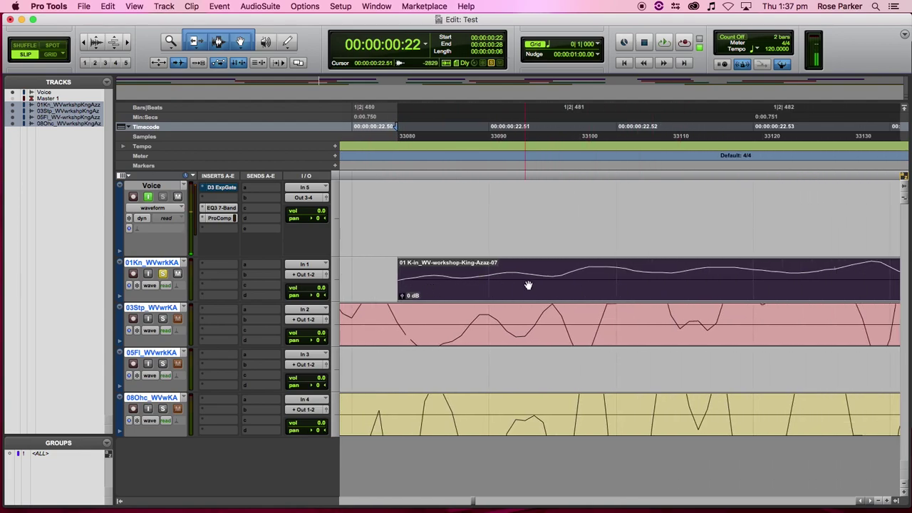
- Add a fade-in about 9 samples long at the start of the second kick clip
{"action": "scroll", "coordinate": [528, 285], "scroll_direction": "right", "scroll_amount": 8}
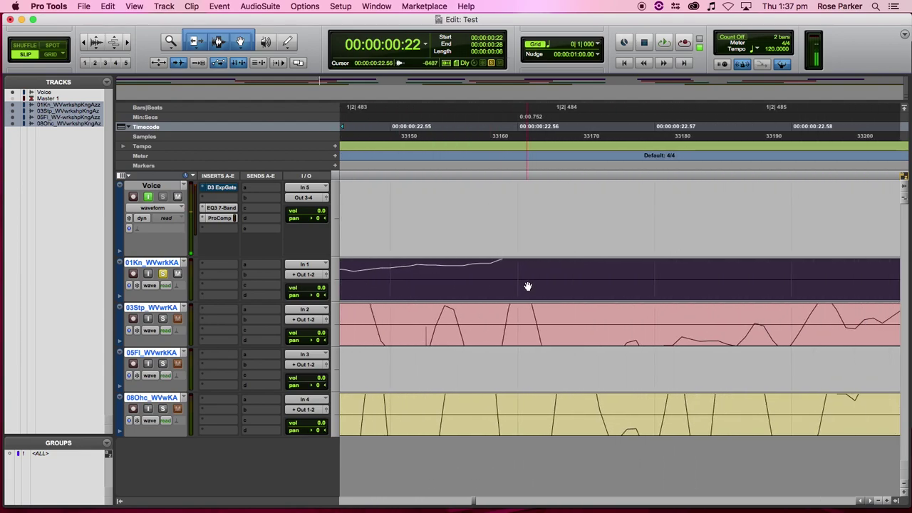
{"action": "scroll", "coordinate": [528, 287], "scroll_direction": "left", "scroll_amount": 8}
{"action": "left_click", "coordinate": [366, 258]}
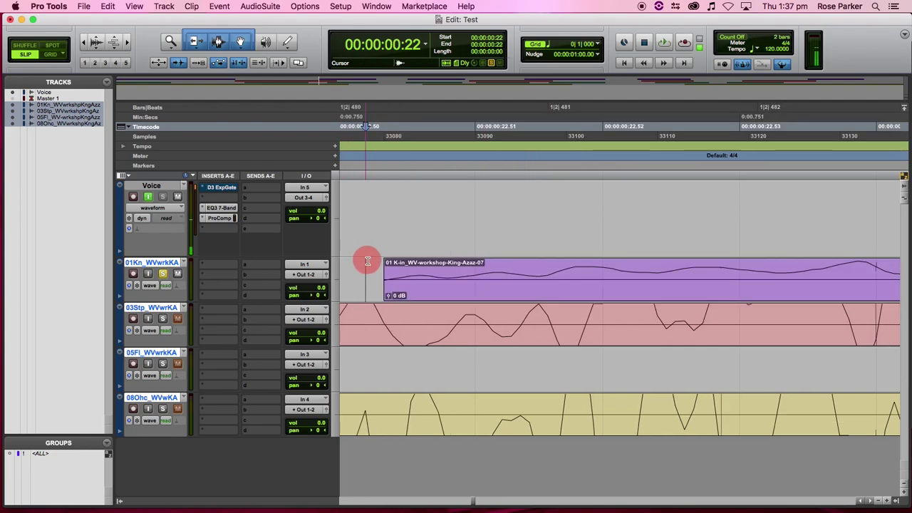
{"action": "left_click_drag", "start_coordinate": [384, 260], "coordinate": [463, 265]}
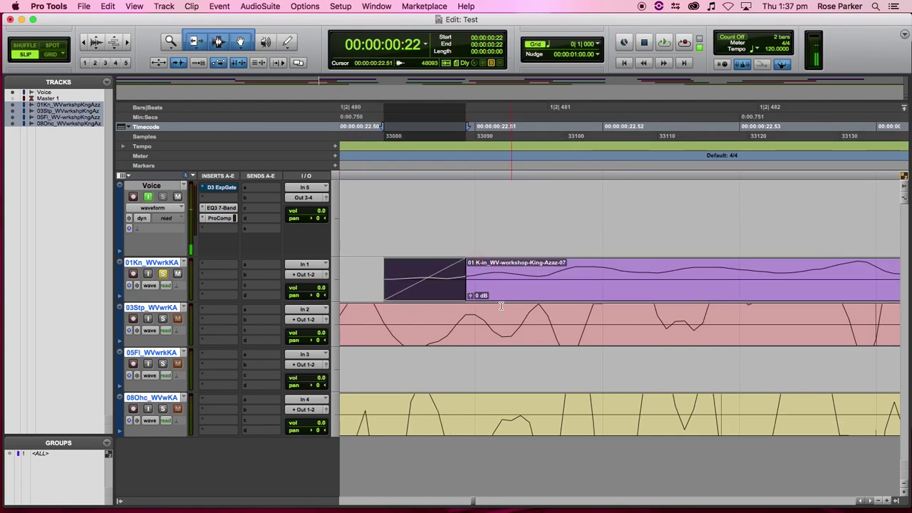
- Select all kick, snare and floor tom clips together and apply short fades to them in one go
{"action": "key", "text": "r"}
{"action": "key", "text": "r"}
{"action": "key", "text": "r"}
{"action": "key", "text": "r"}
{"action": "key", "text": "r"}
{"action": "key", "text": "r"}
{"action": "key", "text": "r"}
{"action": "key", "text": "r"}
{"action": "key", "text": "r"}
{"action": "key", "text": "r"}
{"action": "key", "text": "r"}
{"action": "key", "text": "r"}
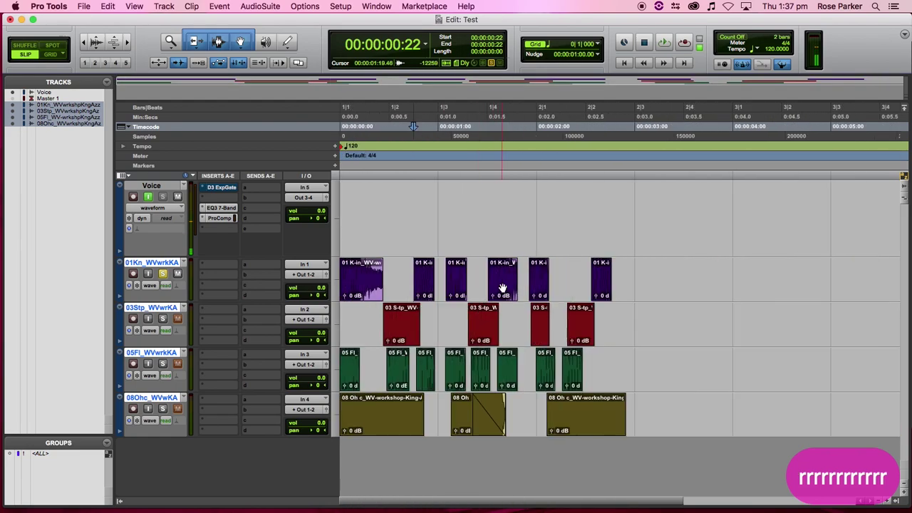
{"action": "left_click_drag", "start_coordinate": [598, 369], "coordinate": [268, 253]}
{"action": "left_click_drag", "start_coordinate": [633, 278], "coordinate": [306, 367]}
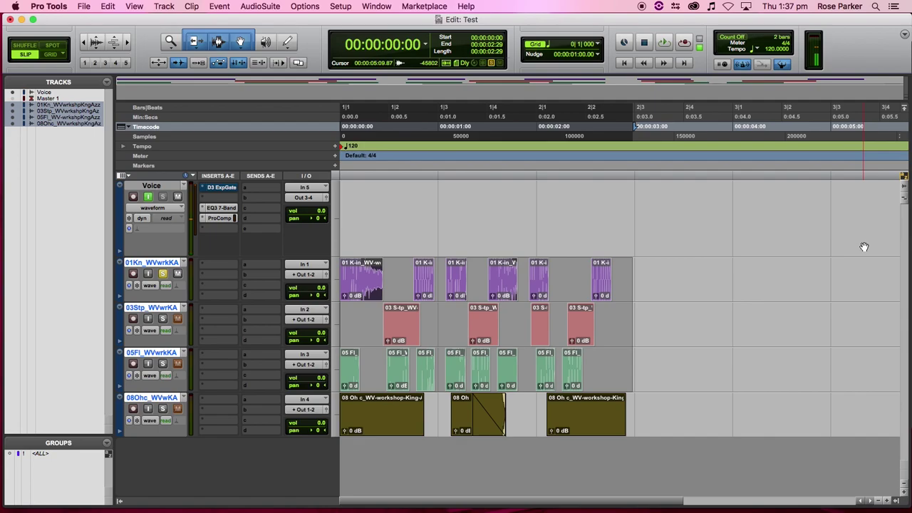
{"action": "key", "text": "f"}
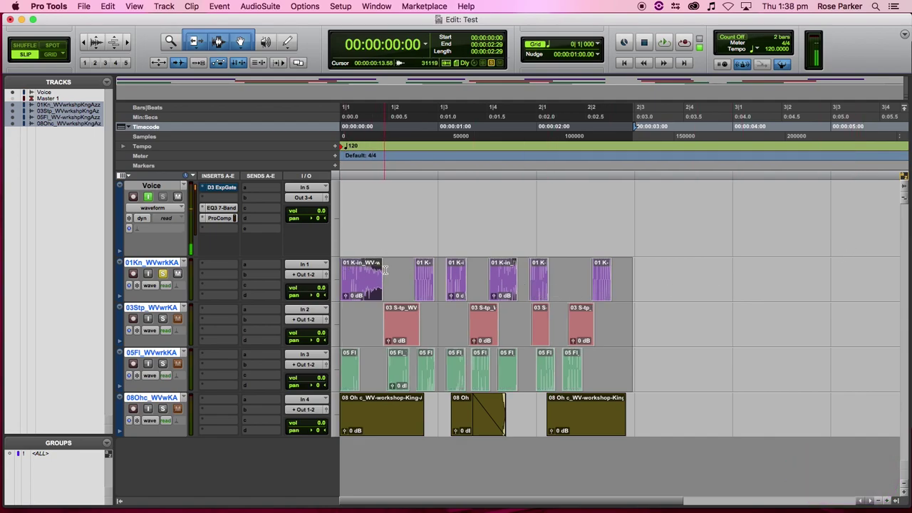
{"action": "left_click", "coordinate": [668, 301]}
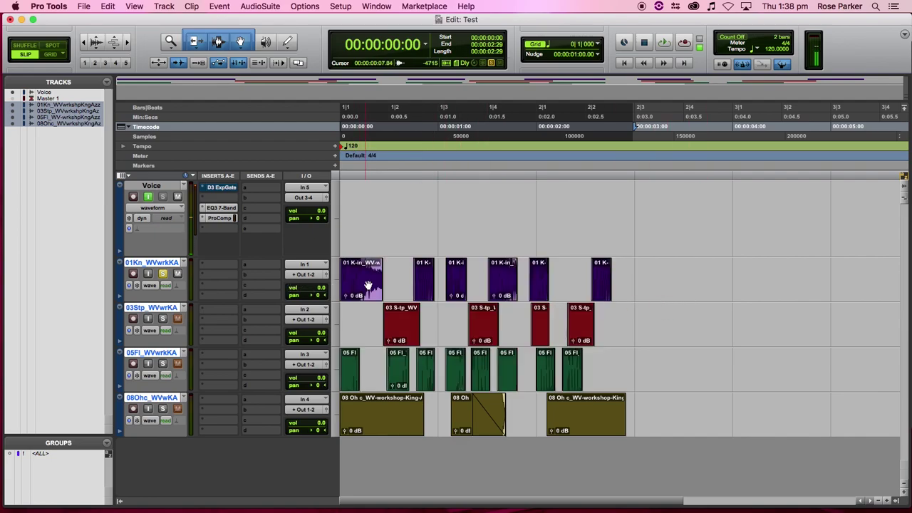
- Play the faded clips from the session start and reset the waveforms to their normal height
{"action": "key", "text": "Return"}
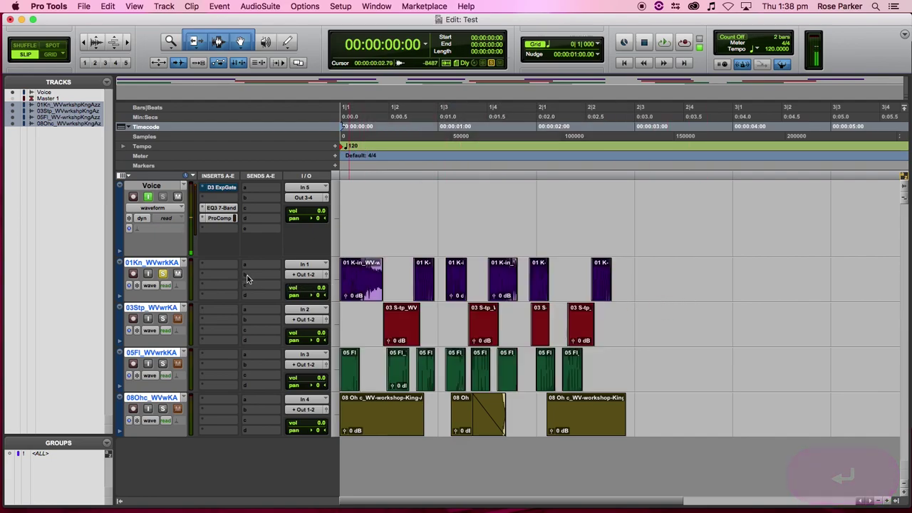
{"action": "key", "text": "space"}
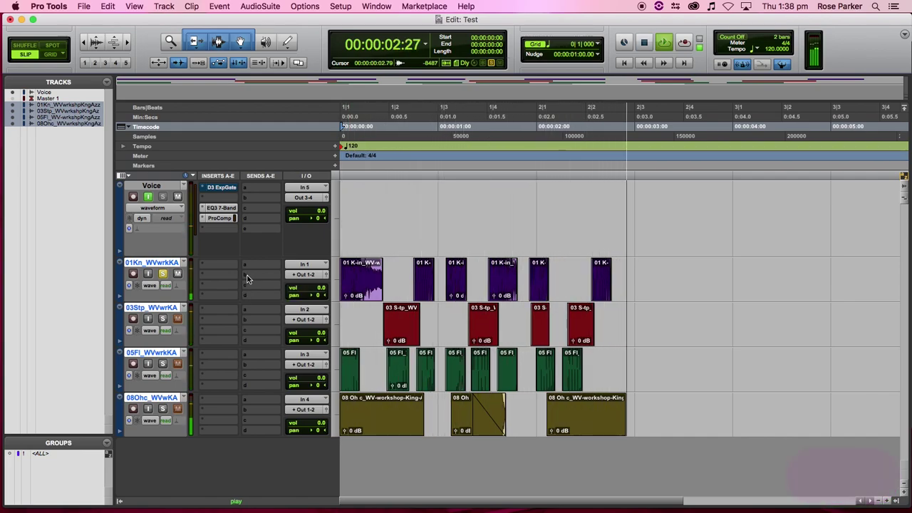
{"action": "key", "text": "space"}
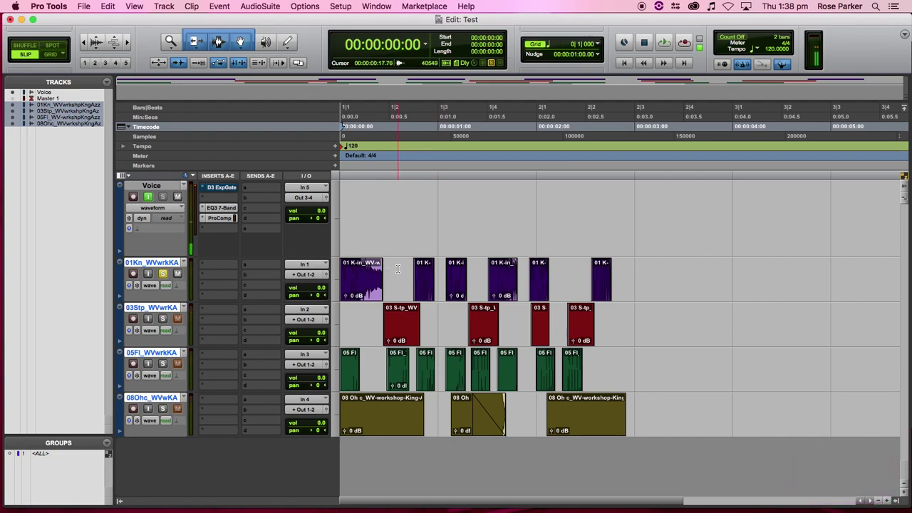
{"action": "left_click", "coordinate": [95, 49]}
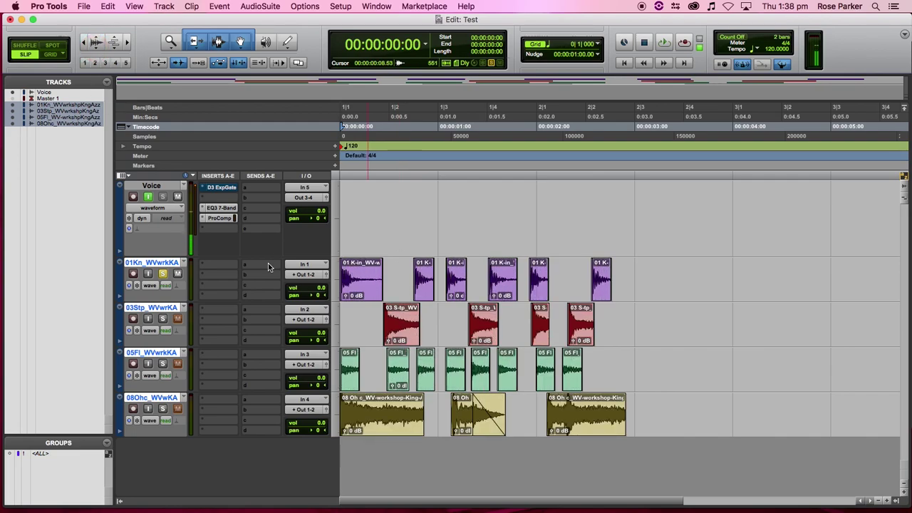
- Add a fade-out to the first kick clip from 00:00:00:04 to its end and audition the clip
{"action": "left_click_drag", "start_coordinate": [395, 278], "coordinate": [355, 278]}
{"action": "key", "text": "f"}
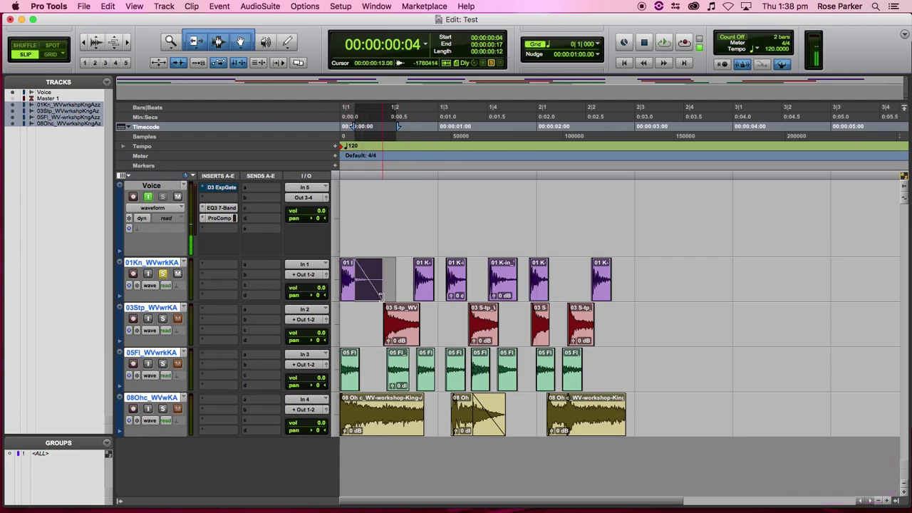
{"action": "left_click", "coordinate": [355, 295]}
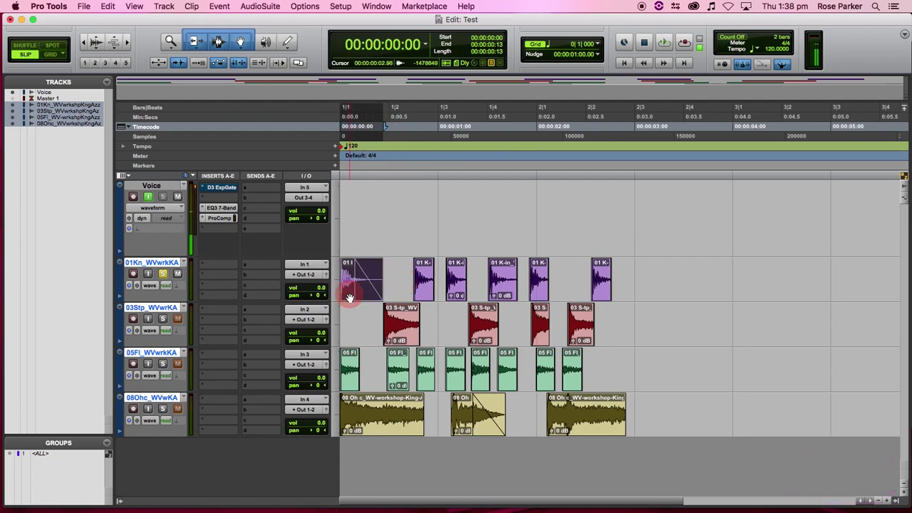
{"action": "key", "text": "space"}
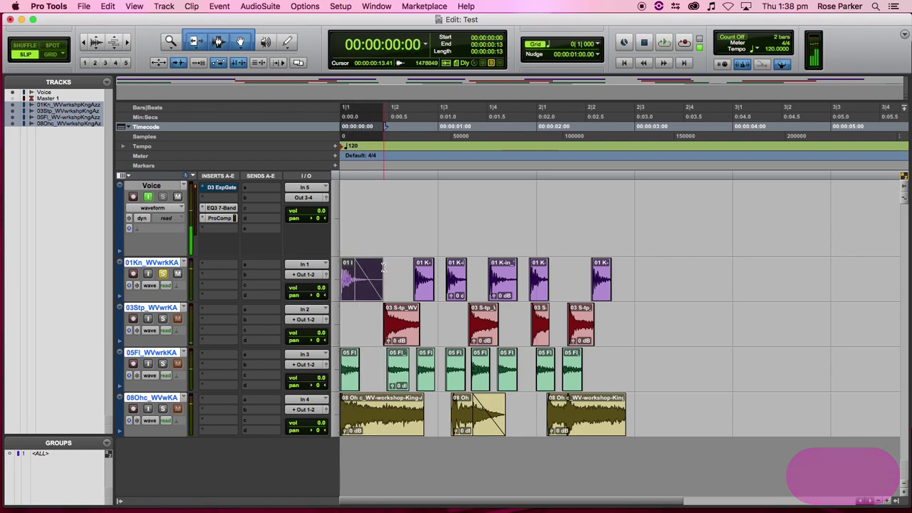
- Trim the first kick clip to end at 00:00:00:07 and delete its fade-out
{"action": "left_click_drag", "start_coordinate": [380, 271], "coordinate": [364, 275]}
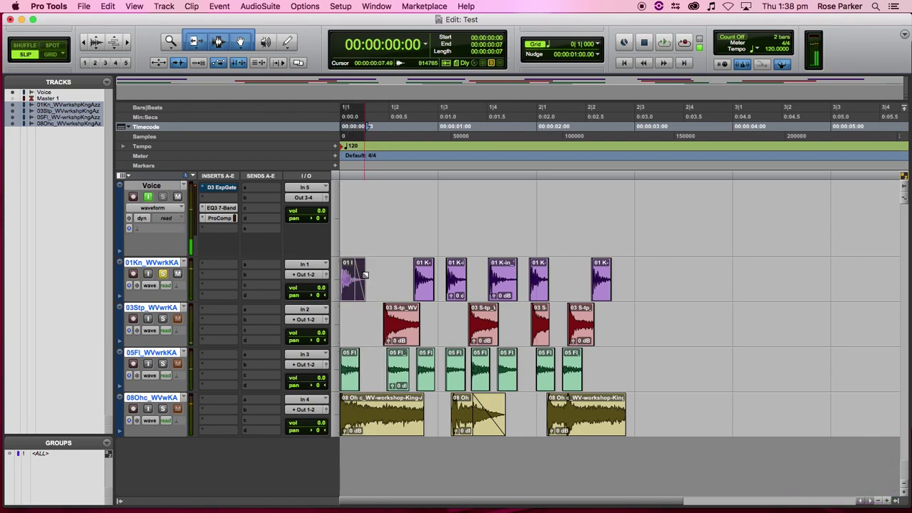
{"action": "key", "text": "space"}
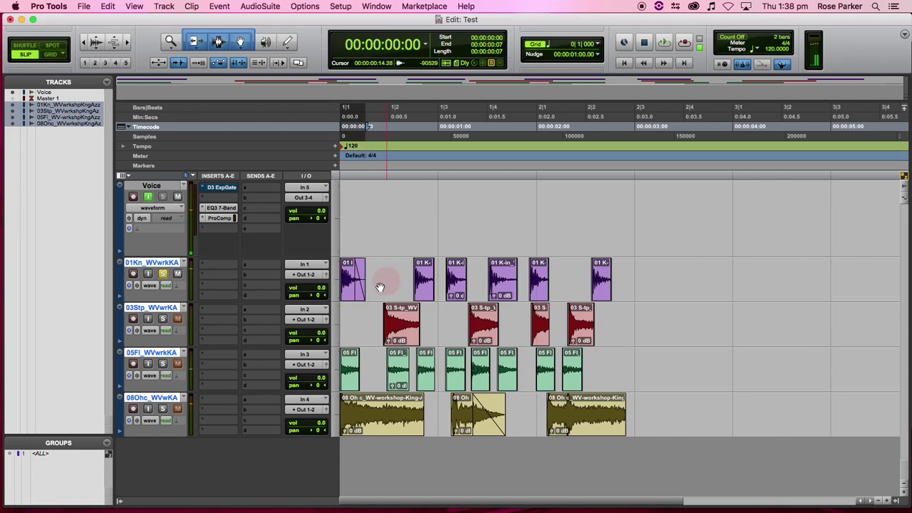
{"action": "left_click_drag", "start_coordinate": [364, 293], "coordinate": [354, 295]}
{"action": "key", "text": "BackSpace"}
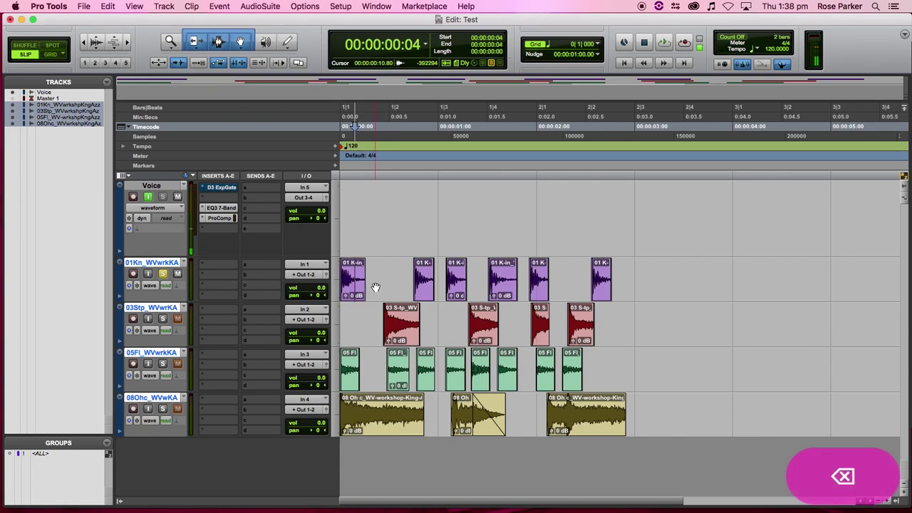
- Add an Equal Gain fade-out with a steep concave curve to the first kick clip, from 00:00:00:03 to its end
{"action": "left_click", "coordinate": [353, 271]}
{"action": "left_click_drag", "start_coordinate": [354, 271], "coordinate": [351, 271]}
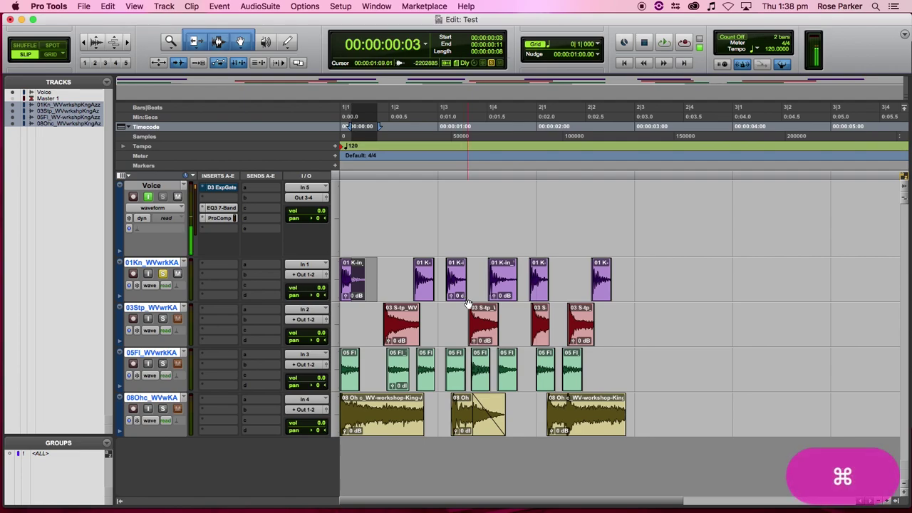
{"action": "key", "text": "super+f"}
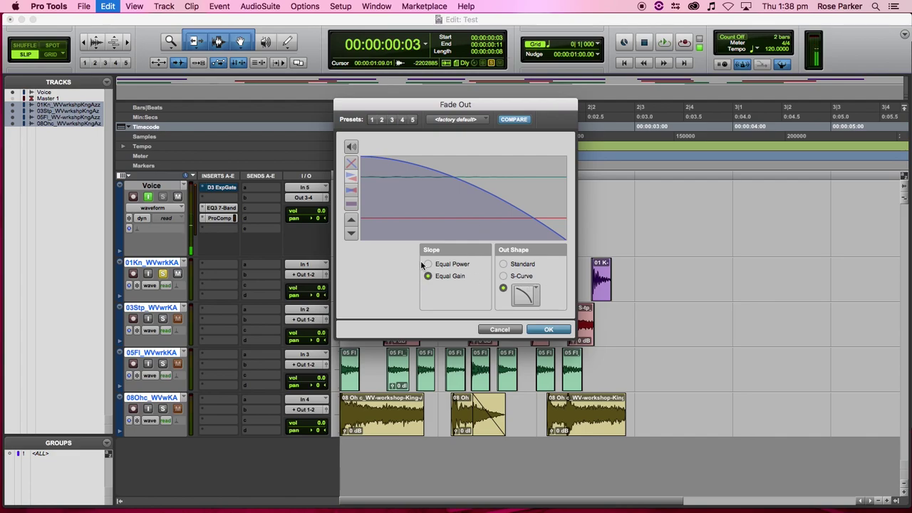
{"action": "left_click", "coordinate": [535, 300]}
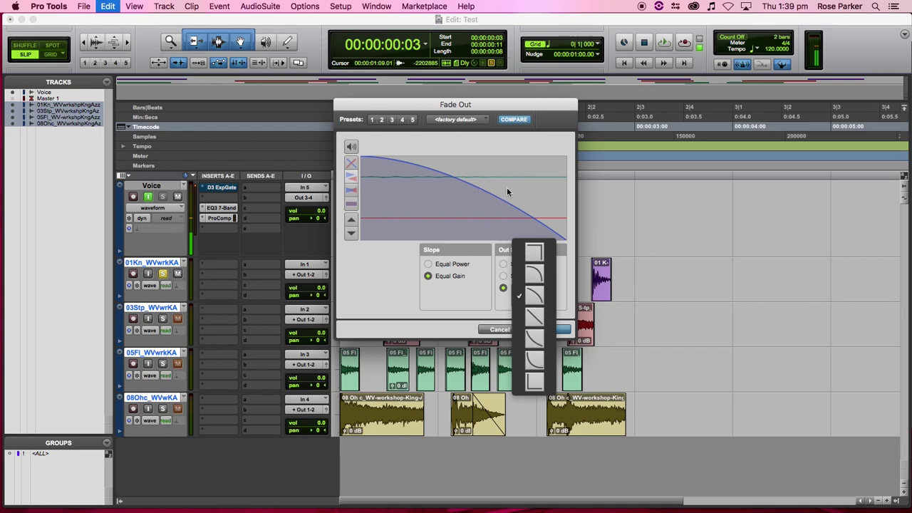
{"action": "left_click", "coordinate": [535, 360]}
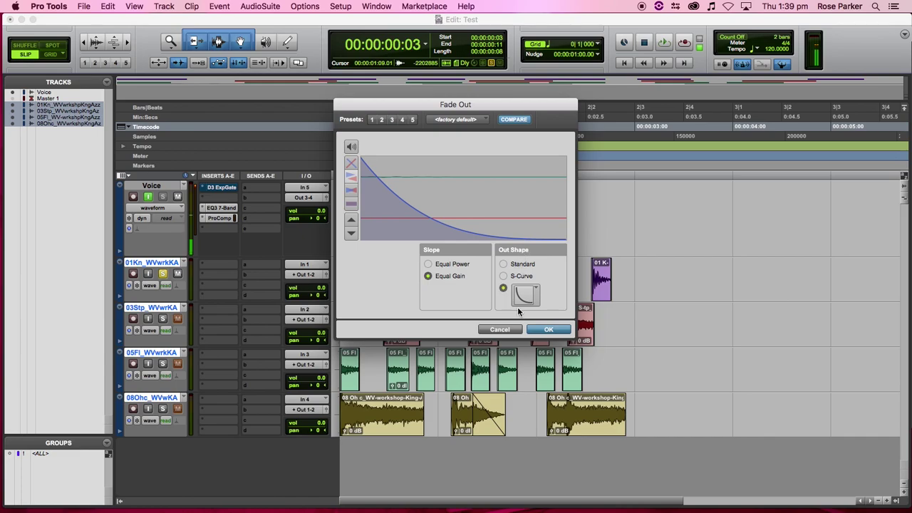
{"action": "left_click", "coordinate": [552, 330]}
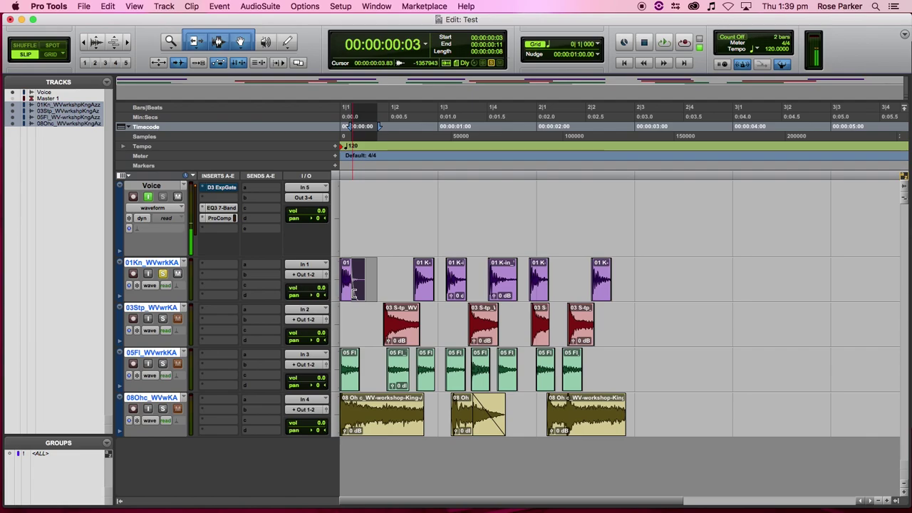
- Audition the first kick clip with its curved fade-out
{"action": "left_click", "coordinate": [348, 298]}
{"action": "key", "text": "space"}
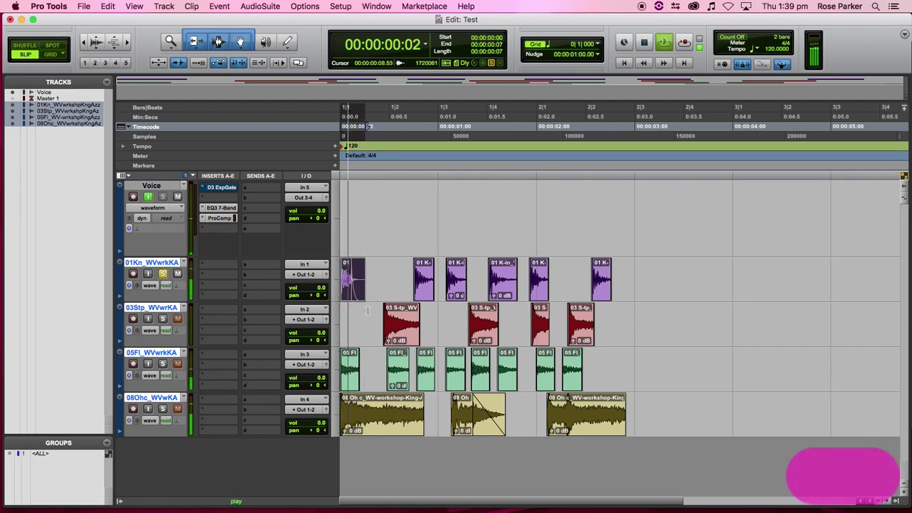
{"action": "key", "text": "space"}
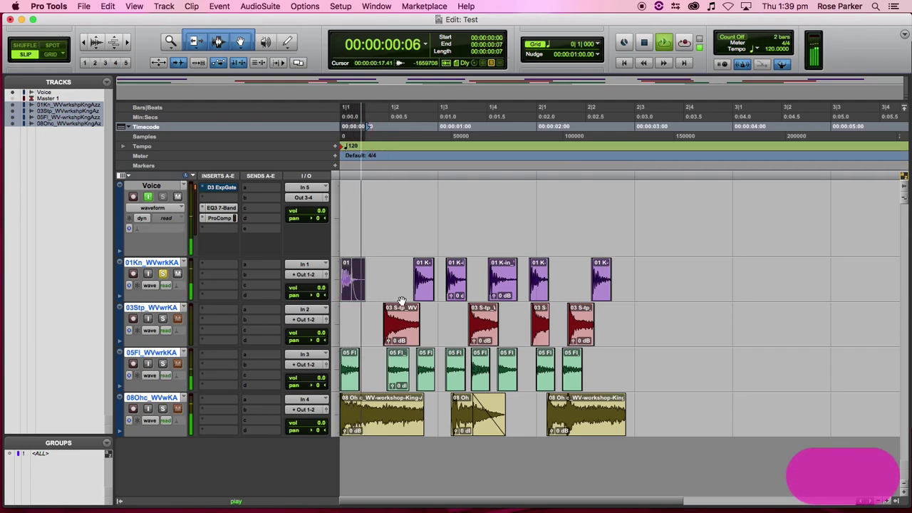
- Apply batch fades to the second through last kick clips, using a linear fade-in 4 milliseconds long
{"action": "left_click", "coordinate": [428, 297]}
{"action": "key", "text": "space"}
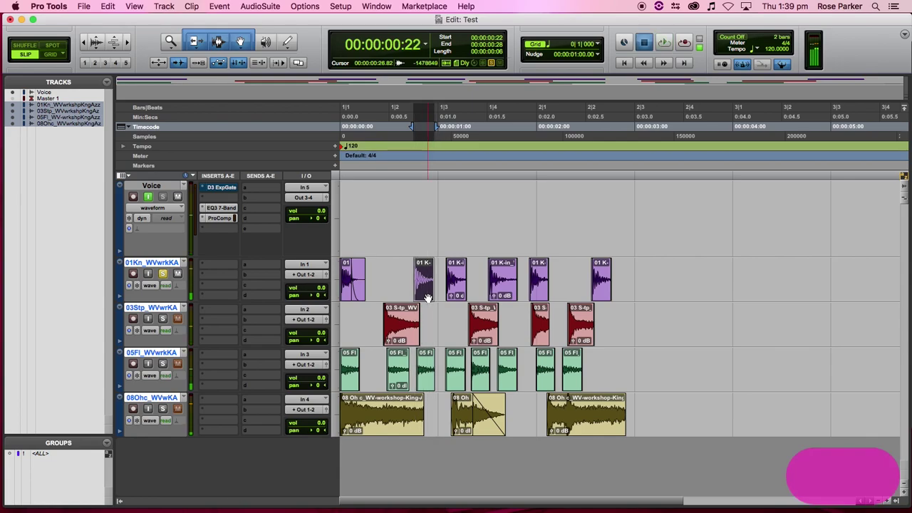
{"action": "left_click", "coordinate": [602, 294], "text": "shift"}
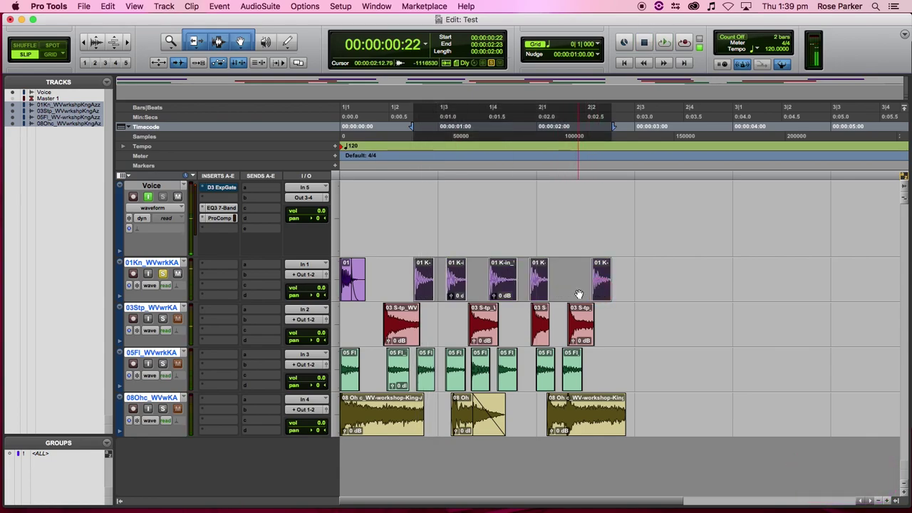
{"action": "key", "text": "super+f"}
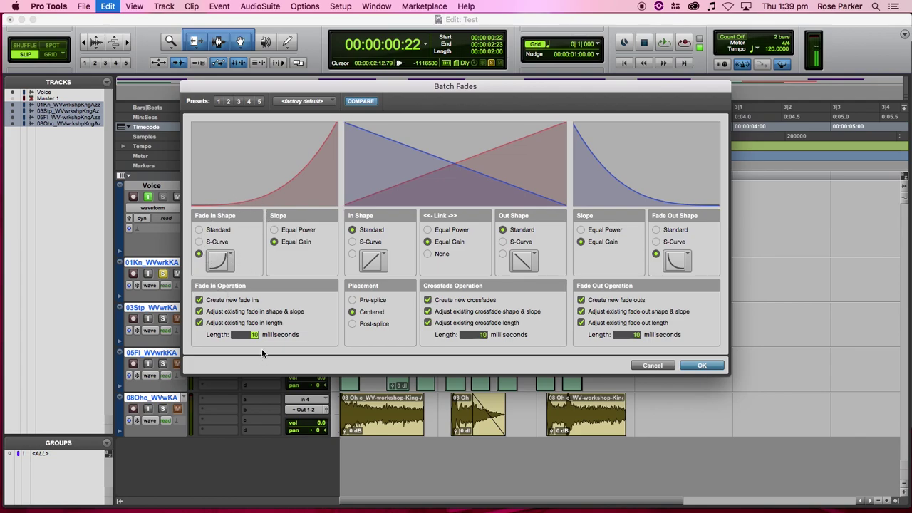
{"action": "left_click", "coordinate": [217, 247]}
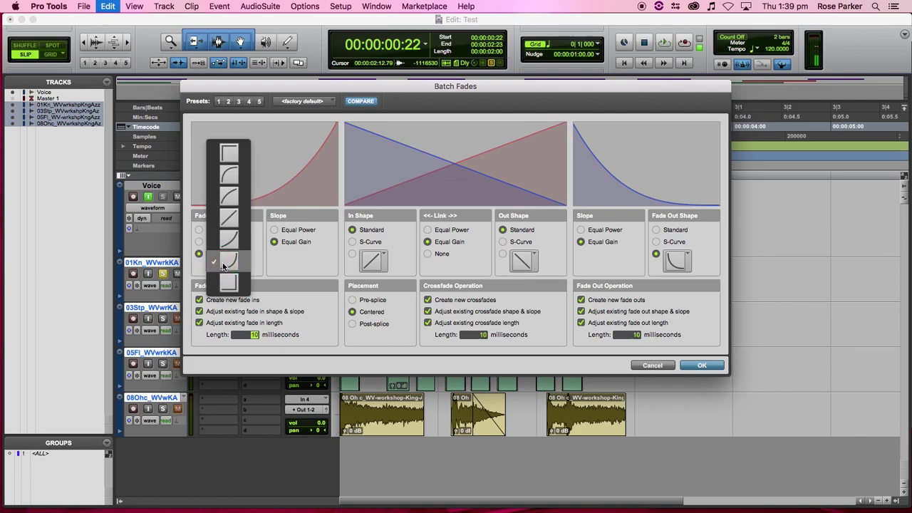
{"action": "left_click", "coordinate": [235, 219]}
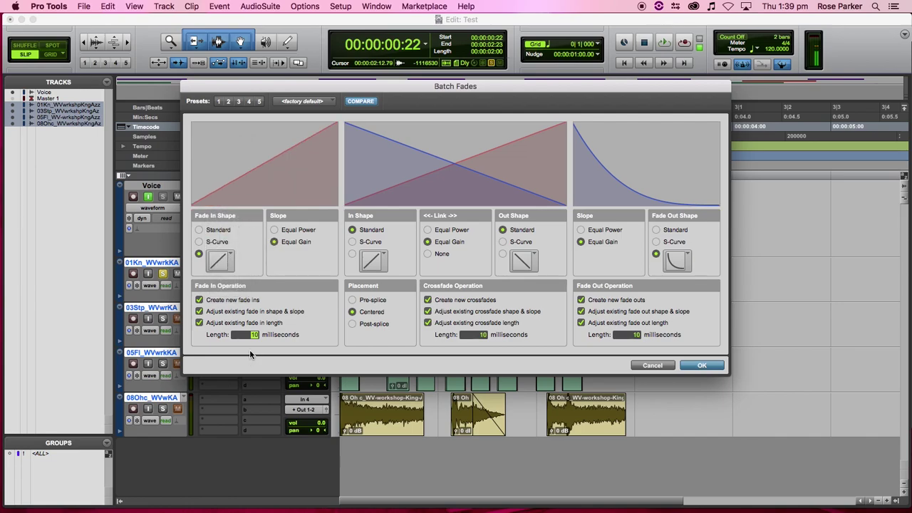
{"action": "type", "text": "2"}
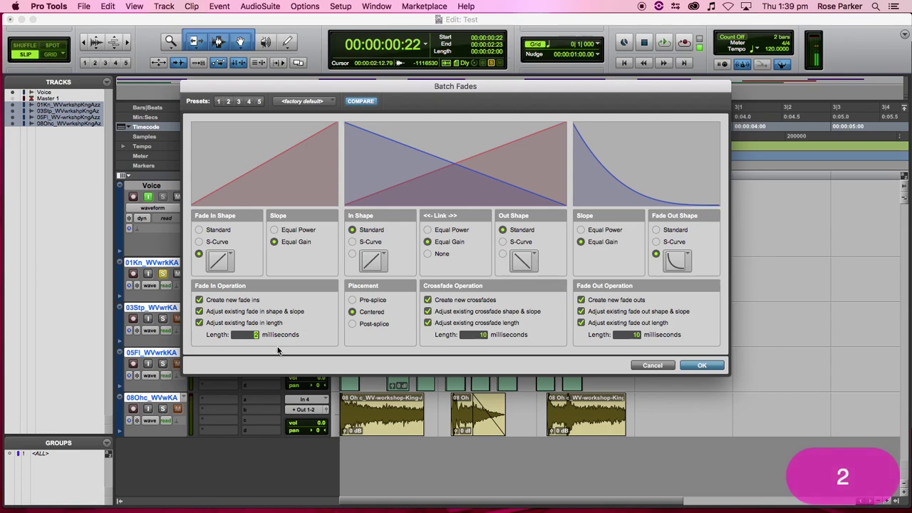
{"action": "type", "text": "4"}
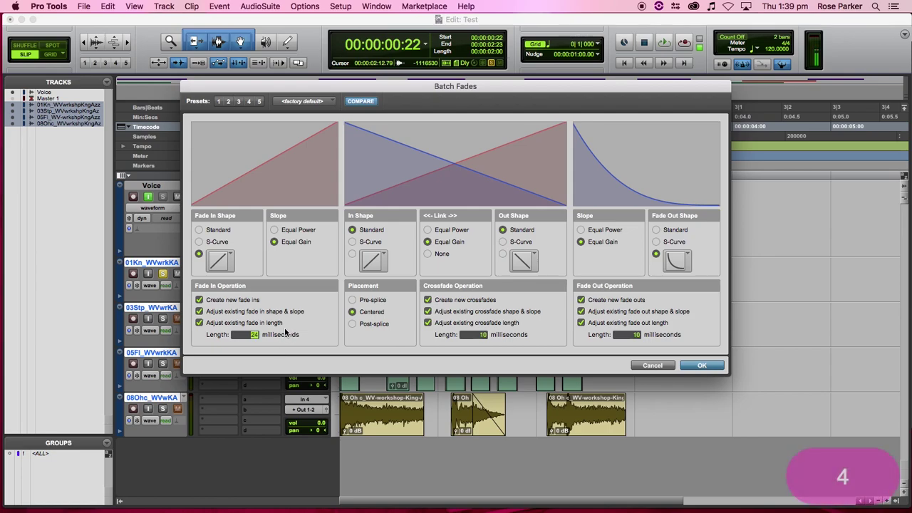
{"action": "key", "text": "BackSpace"}
{"action": "type", "text": "4"}
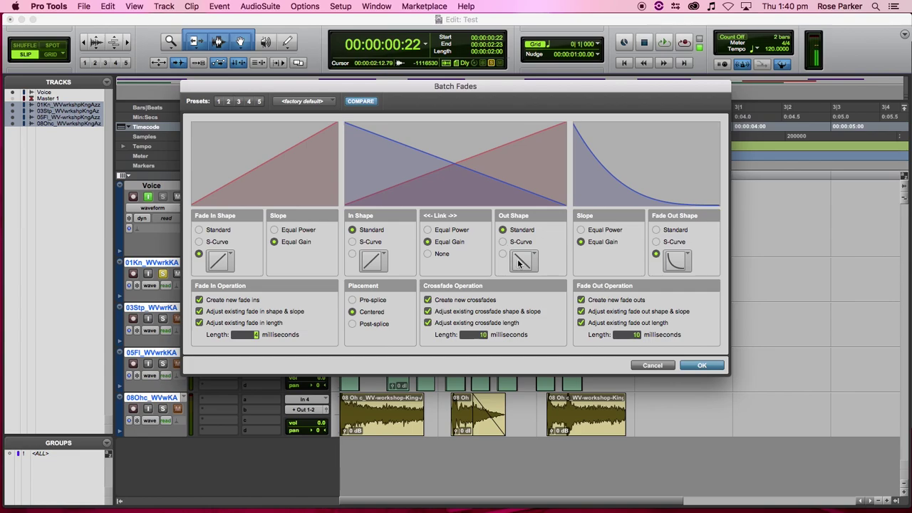
{"action": "left_click_drag", "start_coordinate": [467, 89], "coordinate": [476, 190]}
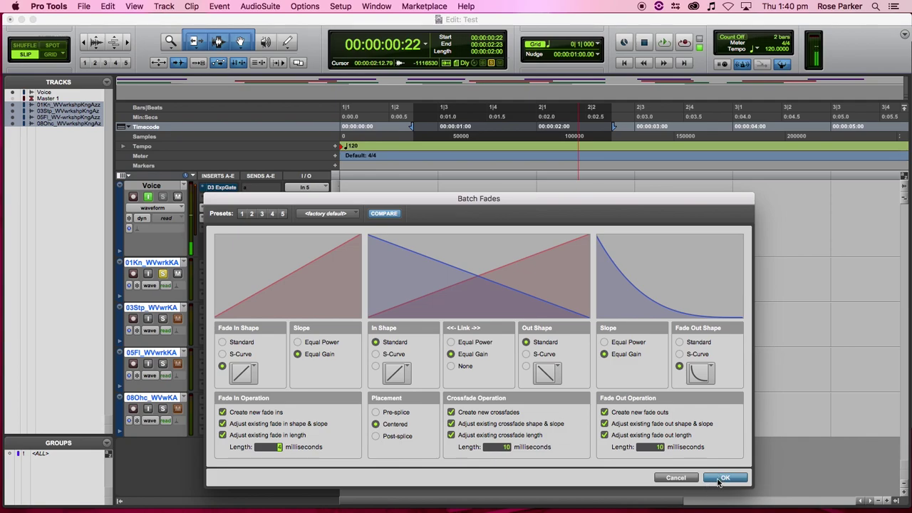
{"action": "left_click", "coordinate": [722, 477]}
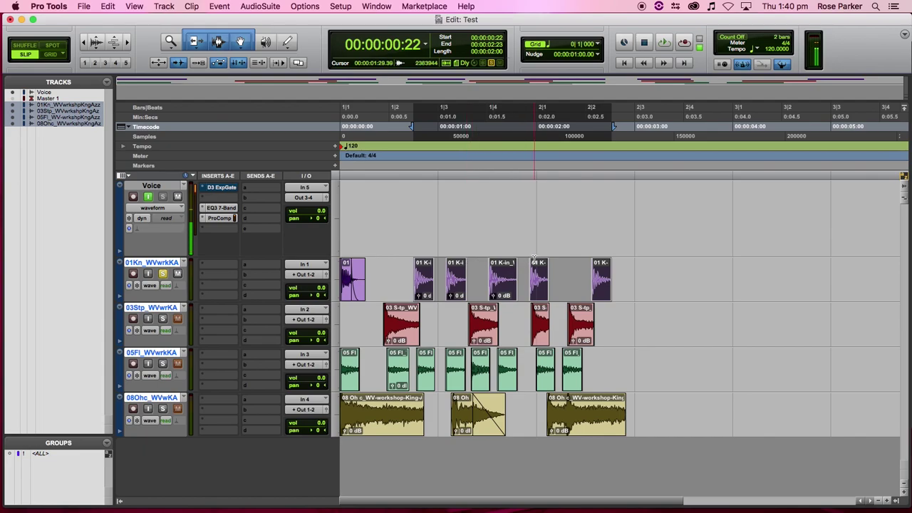
- Extend the second kick clip to end at 00:00:00:29 and lengthen its fade-out to start at 00:00:00:24
{"action": "key", "text": "t"}
{"action": "key", "text": "t"}
{"action": "key", "text": "t"}
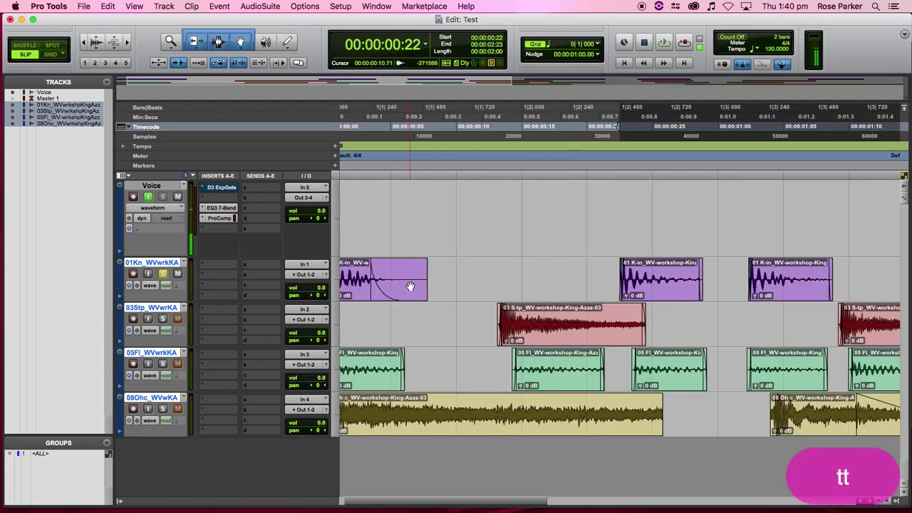
{"action": "left_click", "coordinate": [781, 283]}
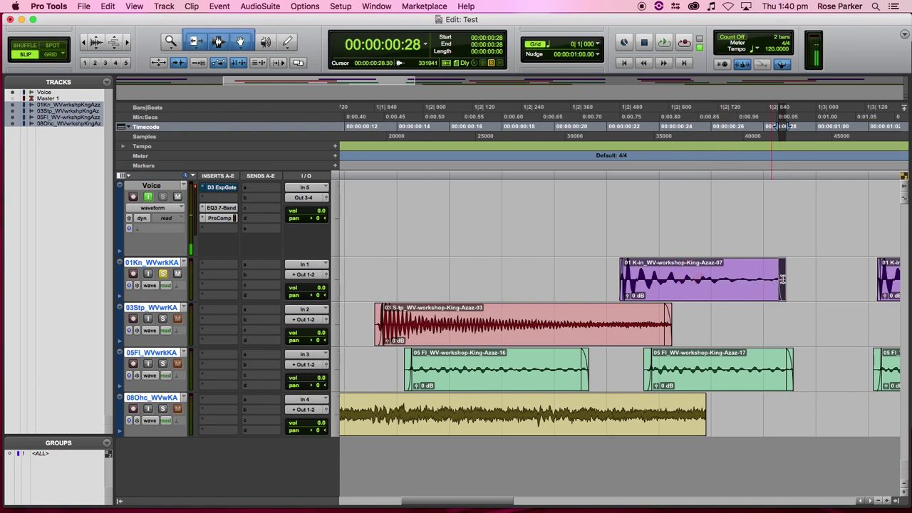
{"action": "left_click_drag", "start_coordinate": [779, 280], "coordinate": [760, 277]}
{"action": "key", "text": "t"}
{"action": "key", "text": "t"}
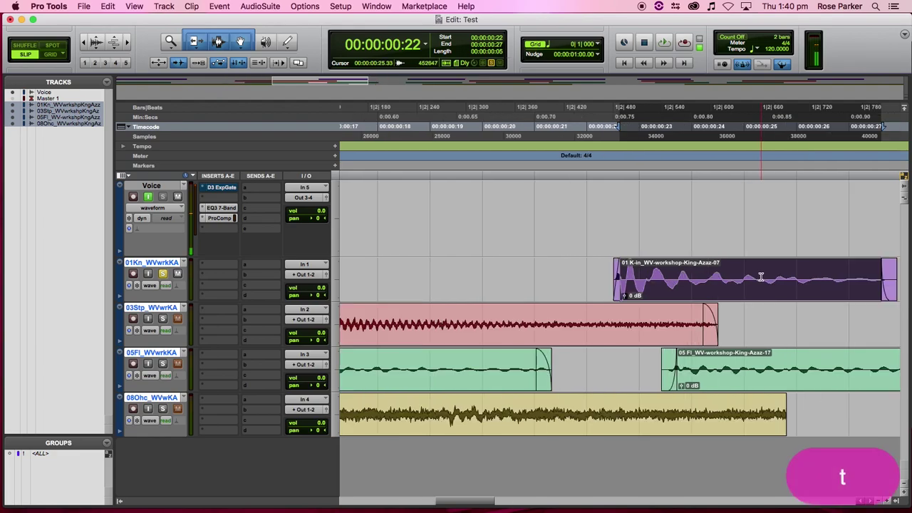
{"action": "left_click", "coordinate": [752, 279]}
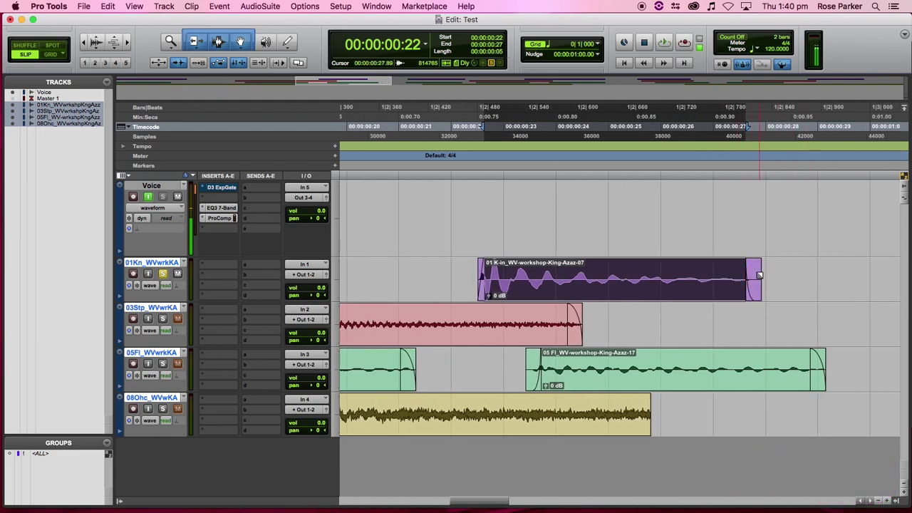
{"action": "left_click_drag", "start_coordinate": [758, 288], "coordinate": [840, 290]}
{"action": "left_click_drag", "start_coordinate": [752, 291], "coordinate": [585, 282]}
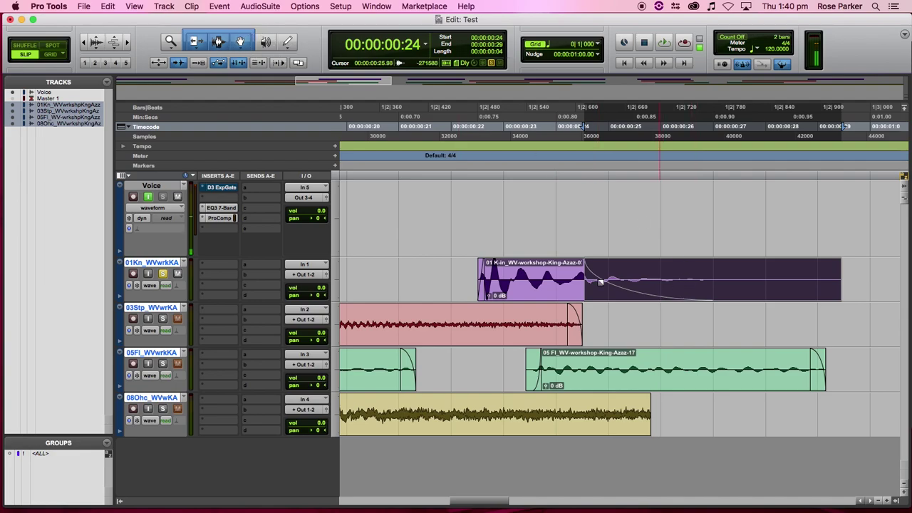
- Audition the second kick clip with its lengthened fade-out
{"action": "left_click", "coordinate": [430, 268]}
{"action": "key", "text": "space"}
{"action": "key", "text": "space"}
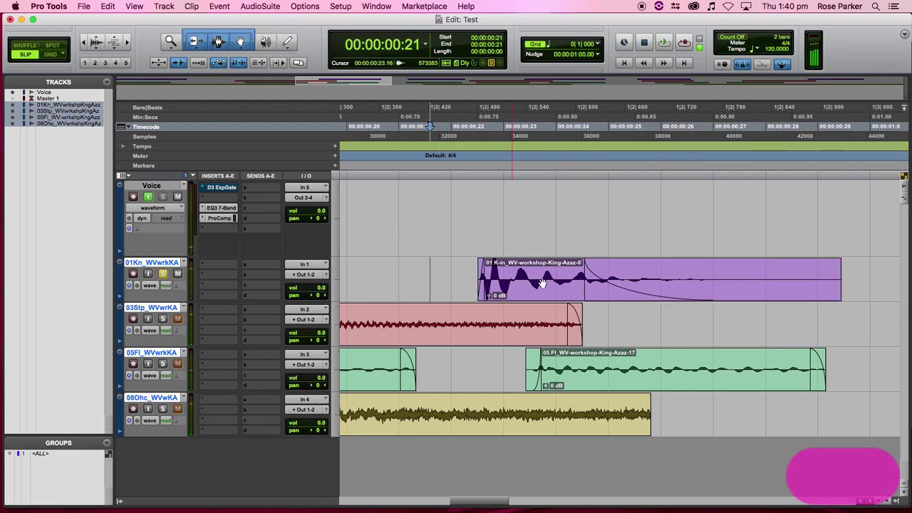
- Shorten the second kick clip's fade-out to start at 00:00:00:26 and switch the main time scale to Min:Secs
{"action": "left_click_drag", "start_coordinate": [590, 271], "coordinate": [663, 270]}
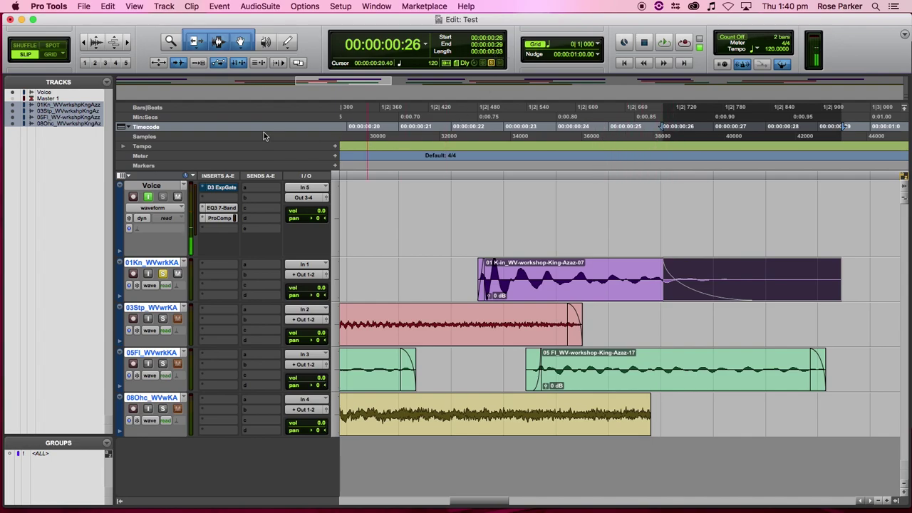
{"action": "left_click", "coordinate": [165, 116]}
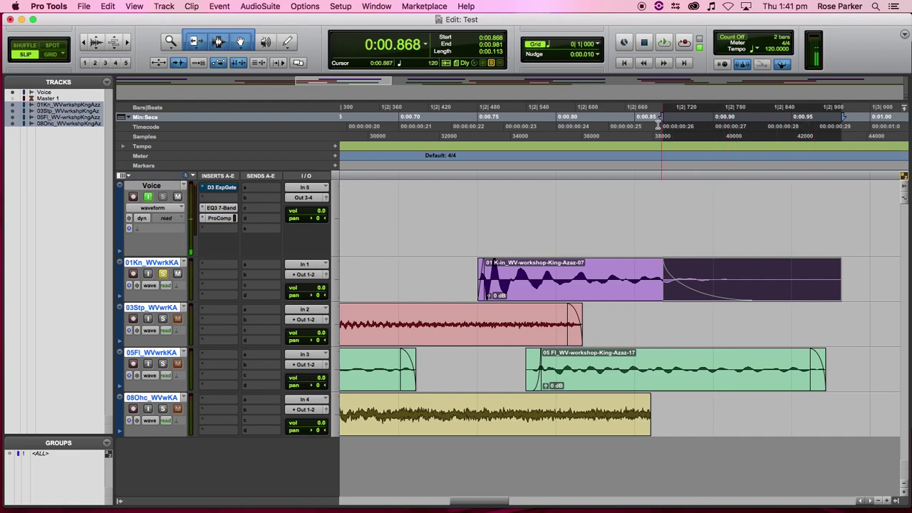
{"action": "scroll", "coordinate": [793, 126], "scroll_direction": "left", "scroll_amount": 2}
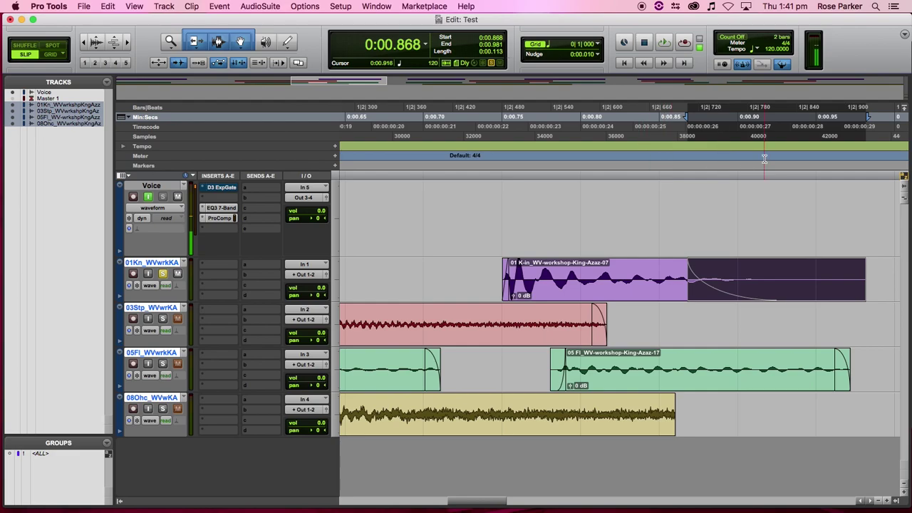
- Apply batch fades to the third kick clip with the fade-out length set to 100 milliseconds
{"action": "key", "text": "r"}
{"action": "key", "text": "r"}
{"action": "key", "text": "r"}
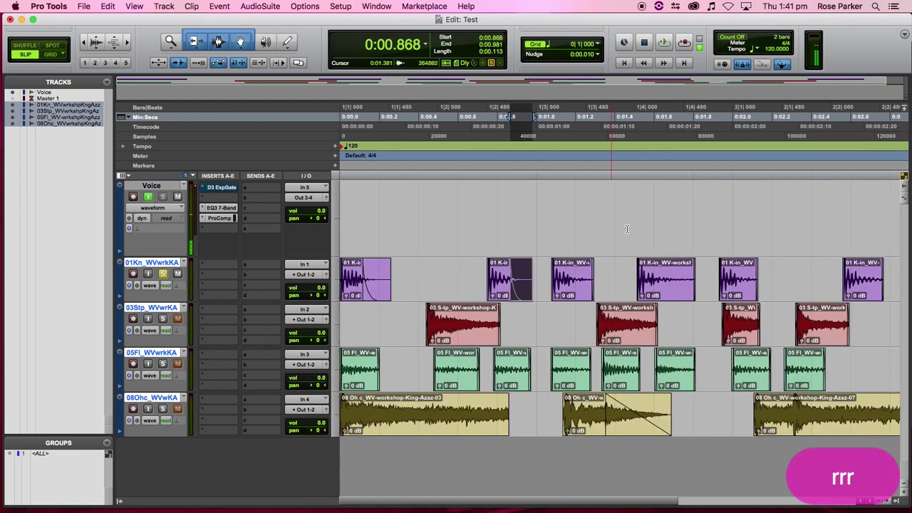
{"action": "left_click", "coordinate": [589, 294]}
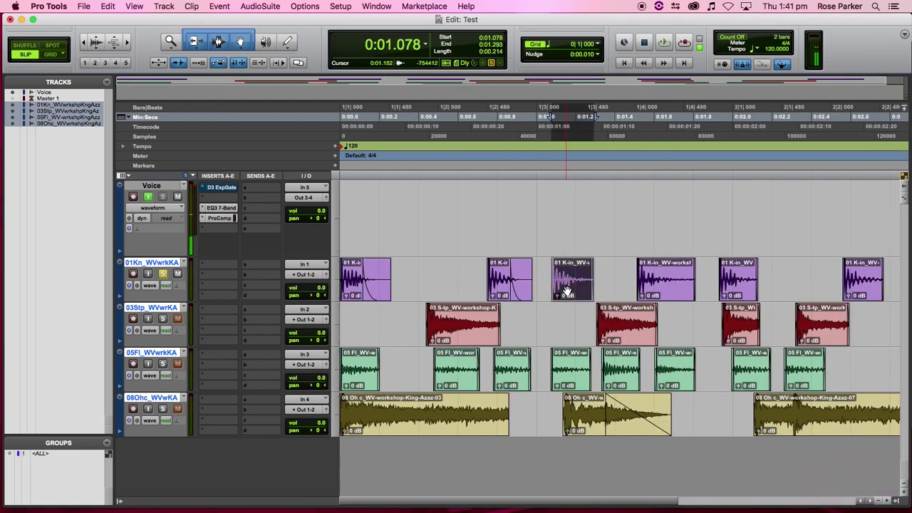
{"action": "key", "text": "super+f"}
{"action": "left_click", "coordinate": [637, 335]}
{"action": "type", "text": "100"}
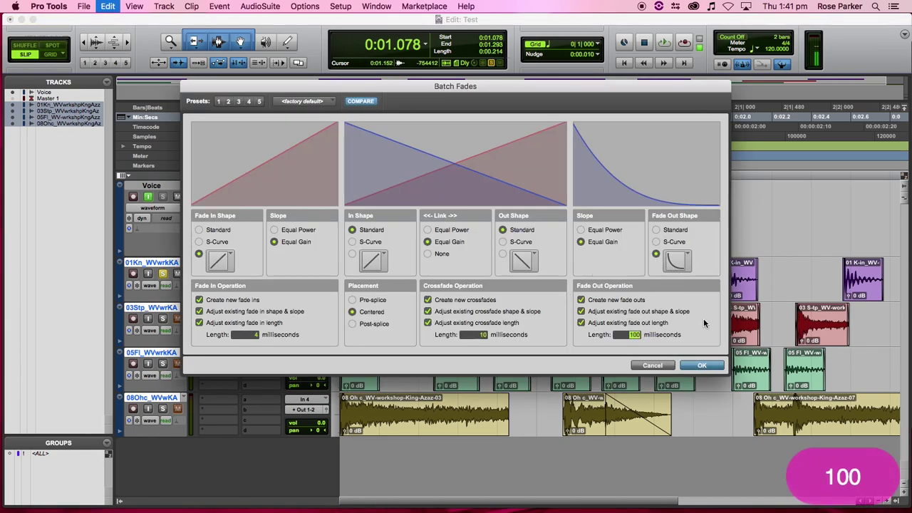
{"action": "left_click", "coordinate": [708, 366]}
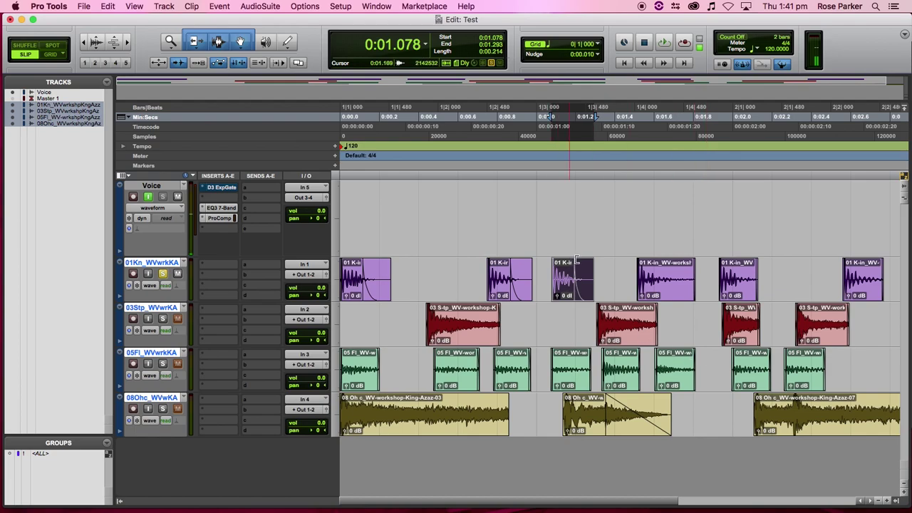
- Apply the same 100-millisecond batch fade-outs to the fourth through last kick clips
{"action": "left_click", "coordinate": [667, 290]}
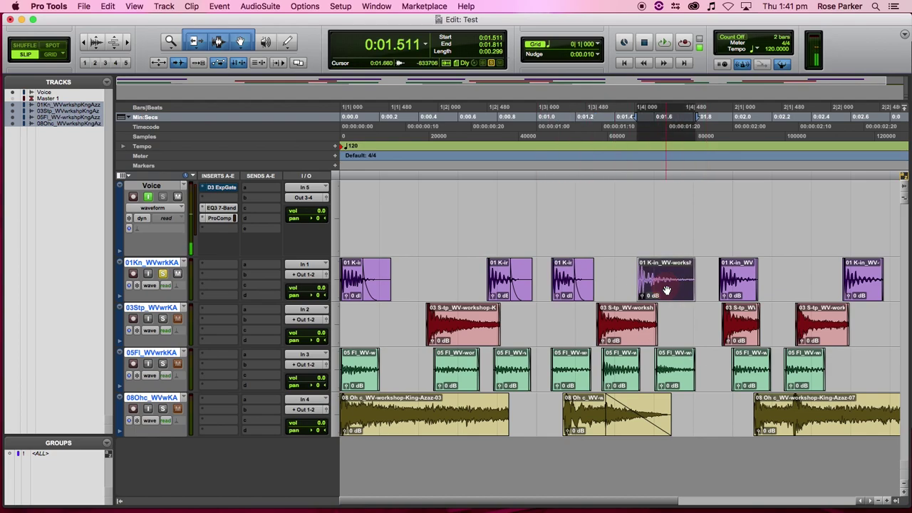
{"action": "left_click", "coordinate": [841, 286], "text": "shift"}
{"action": "key", "text": "super+f"}
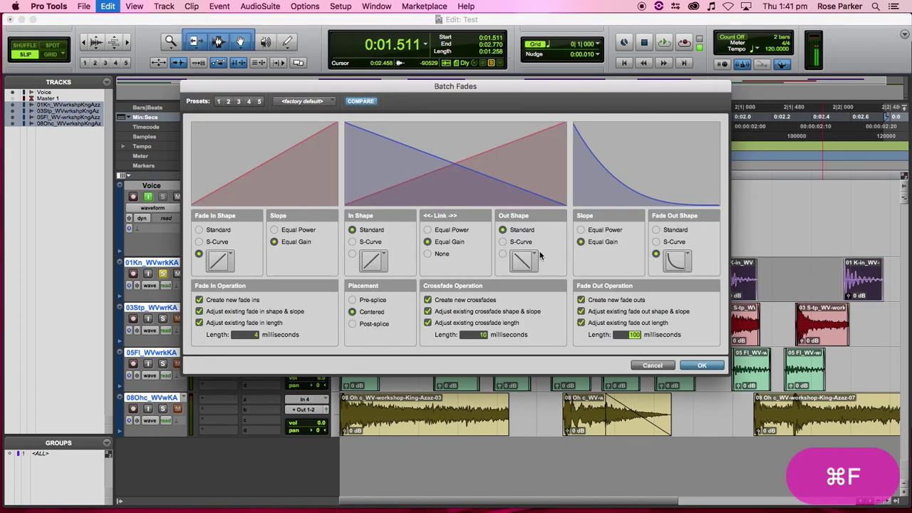
{"action": "left_click", "coordinate": [708, 365]}
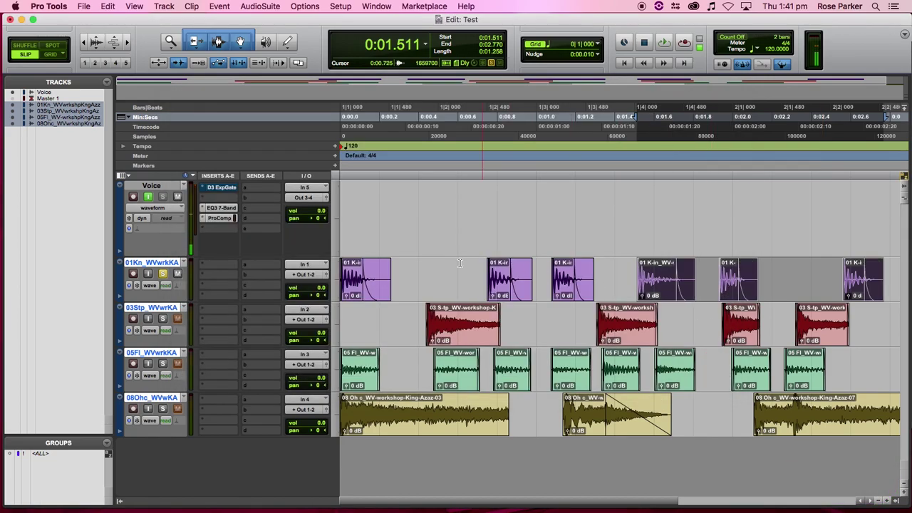
- Audition the second through last kick clips with their new fade-outs
{"action": "left_click", "coordinate": [420, 267]}
{"action": "key", "text": "space"}
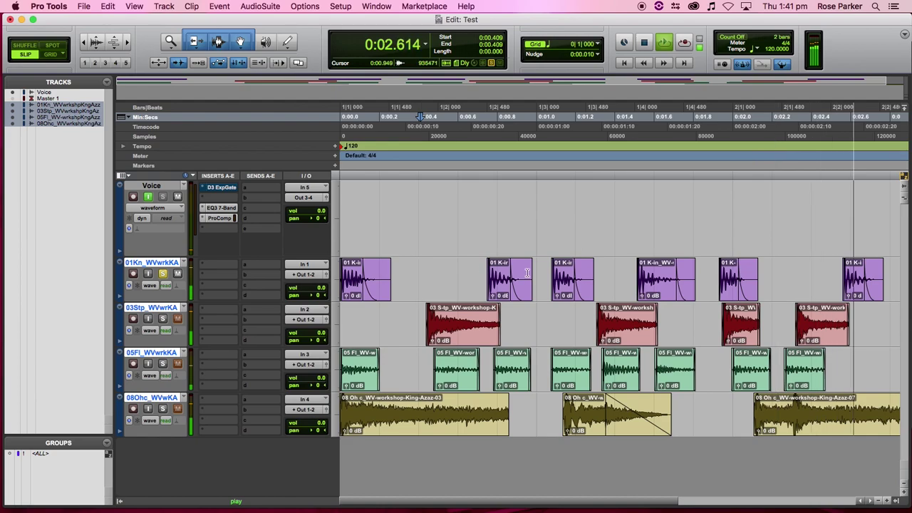
{"action": "key", "text": "space"}
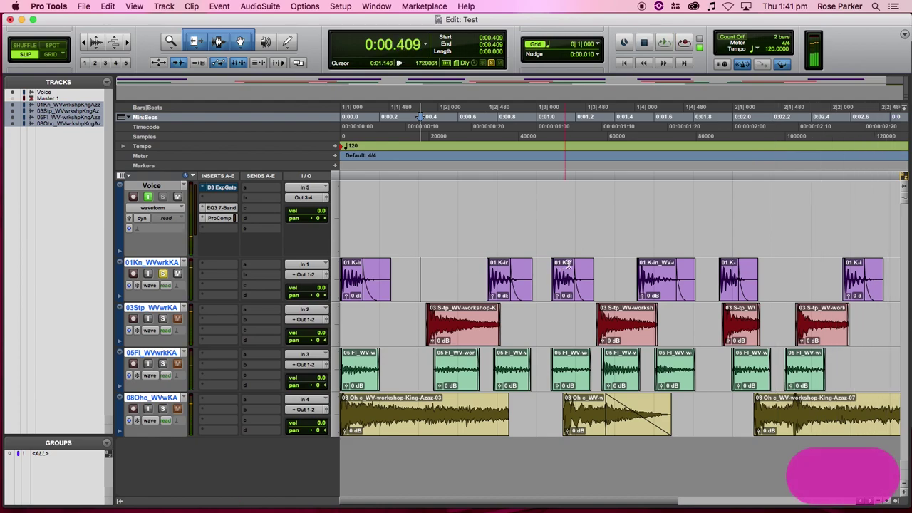
- Reapply batch fades to the second through last kick clips, changing the fade-out shape to a gentler concave curve
{"action": "left_click", "coordinate": [683, 293]}
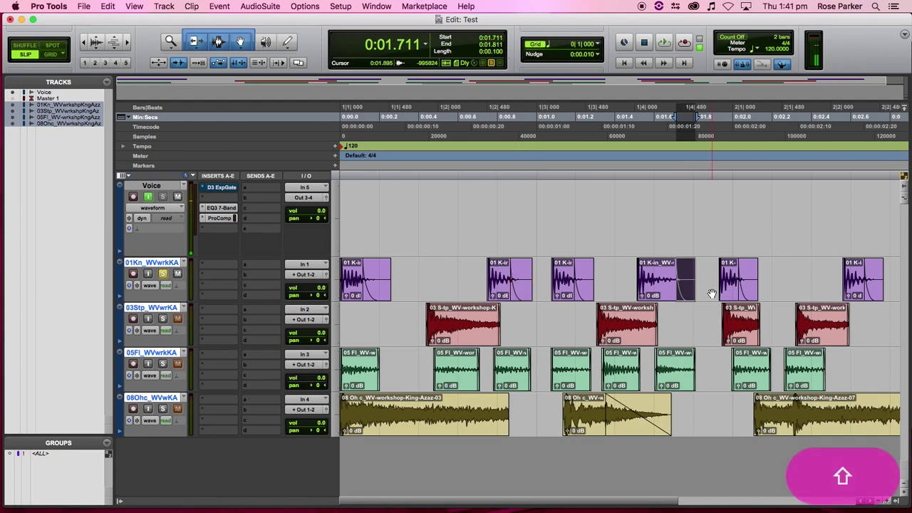
{"action": "left_click", "coordinate": [504, 288]}
{"action": "left_click", "coordinate": [851, 287], "text": "shift"}
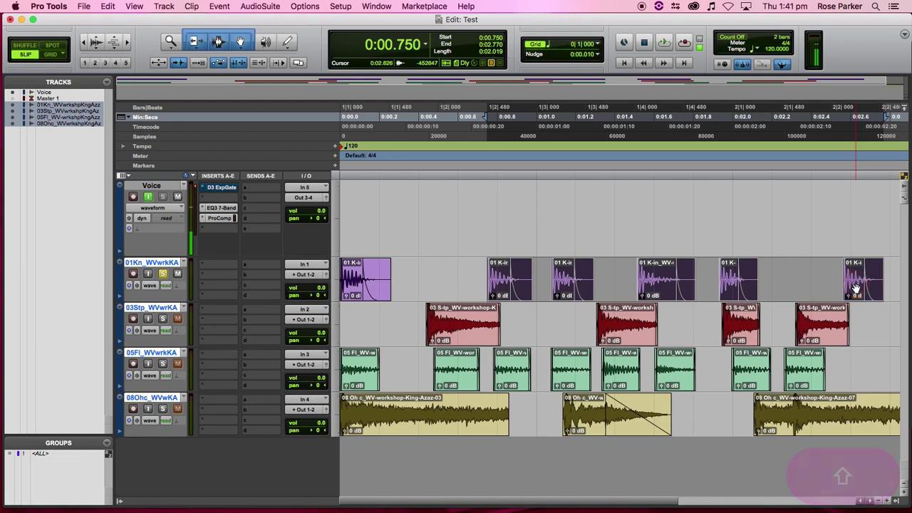
{"action": "key", "text": "super+f"}
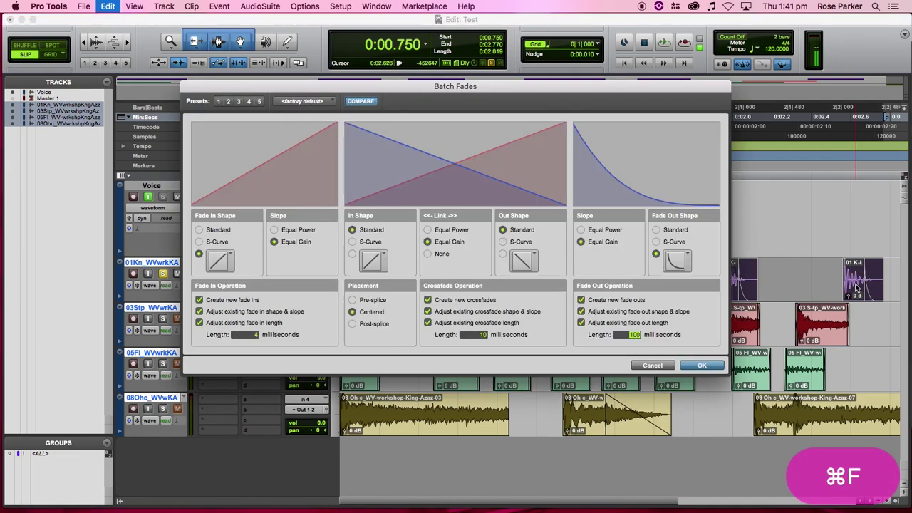
{"action": "left_click", "coordinate": [680, 262]}
{"action": "left_click", "coordinate": [690, 242]}
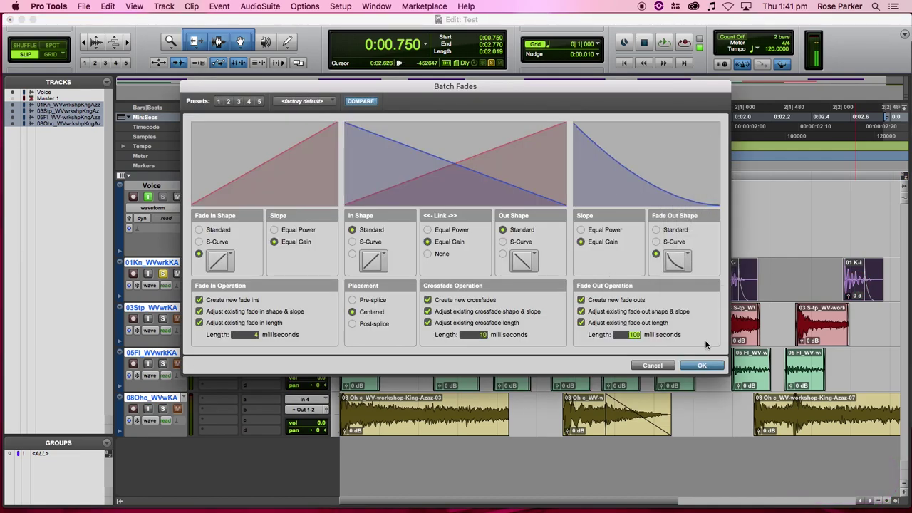
{"action": "left_click", "coordinate": [702, 366]}
- Audition the kick clips with the gentler fade-outs, starting from the second clip
{"action": "key", "text": "space"}
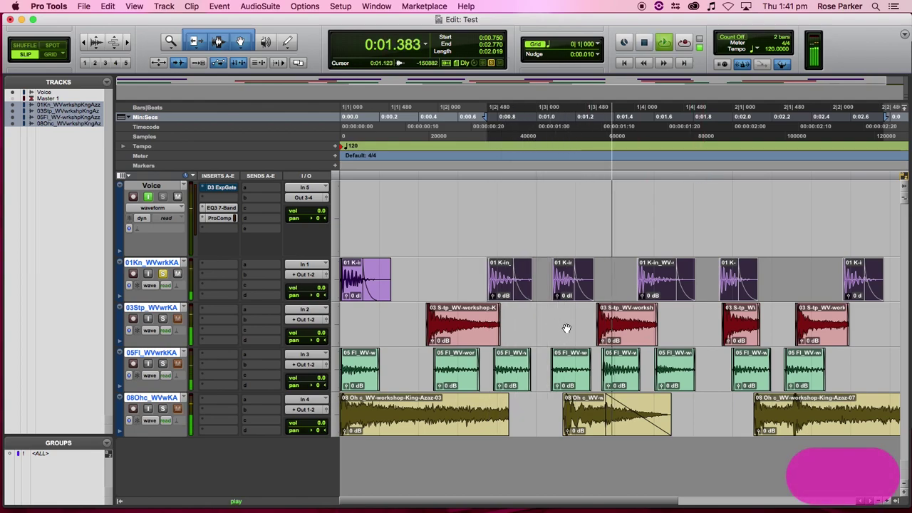
{"action": "key", "text": "space"}
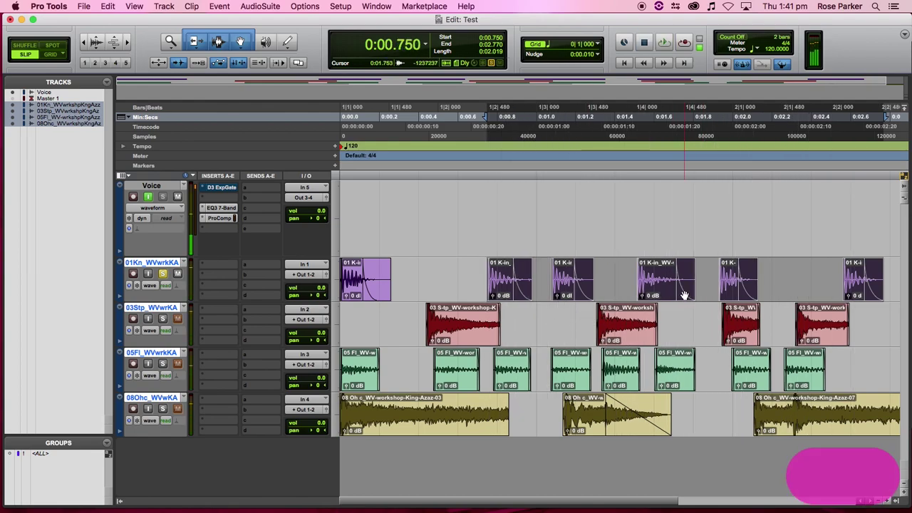
{"action": "left_click", "coordinate": [534, 272]}
{"action": "left_click", "coordinate": [465, 264]}
{"action": "key", "text": "space"}
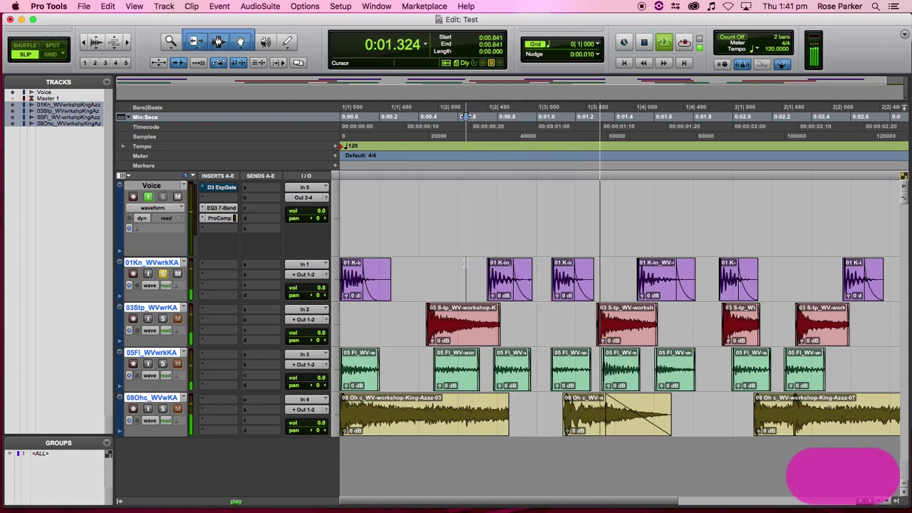
{"action": "key", "text": "space"}
- Trim the end of the second kick clip to shorten its tail and audition the result
{"action": "left_click_drag", "start_coordinate": [513, 267], "coordinate": [522, 267]}
{"action": "key", "text": "space"}
{"action": "left_click", "coordinate": [463, 267]}
{"action": "key", "text": "space"}
{"action": "key", "text": "space"}
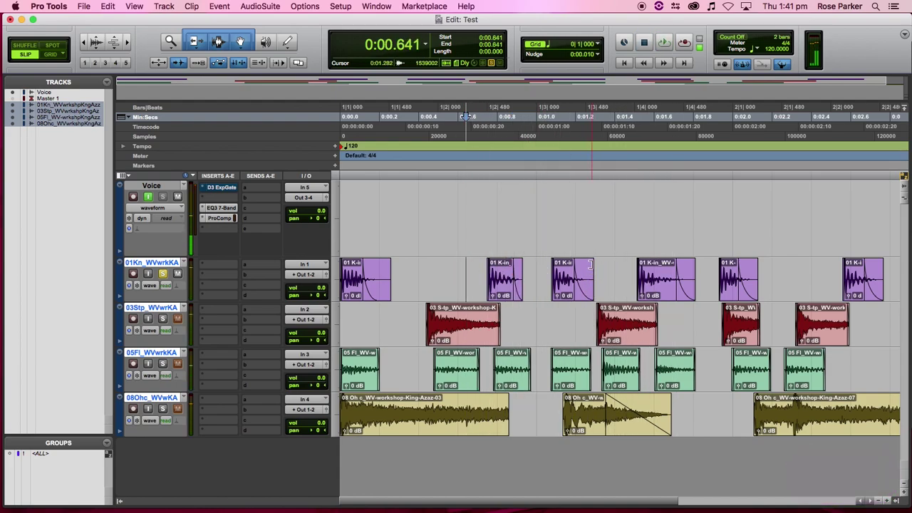
- Trim the ends of the third, fourth and last kick clips, ending the third at 0:01.245 and the last at 0:02.708
{"action": "left_click_drag", "start_coordinate": [589, 265], "coordinate": [587, 263]}
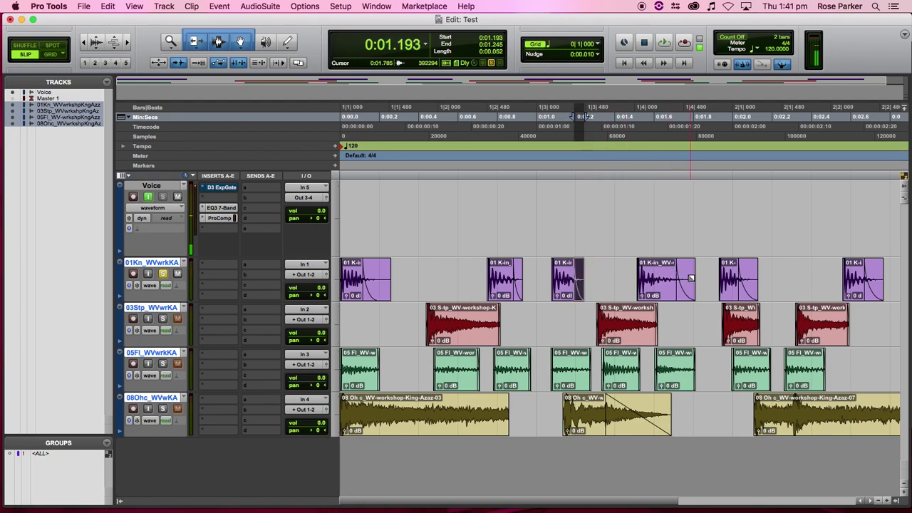
{"action": "left_click_drag", "start_coordinate": [691, 270], "coordinate": [668, 298]}
{"action": "left_click", "coordinate": [618, 278]}
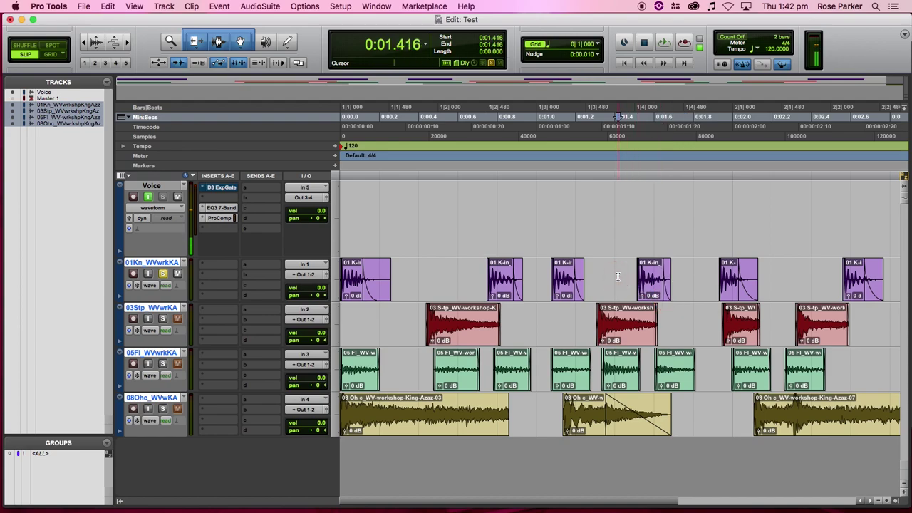
{"action": "key", "text": "space"}
{"action": "key", "text": "space"}
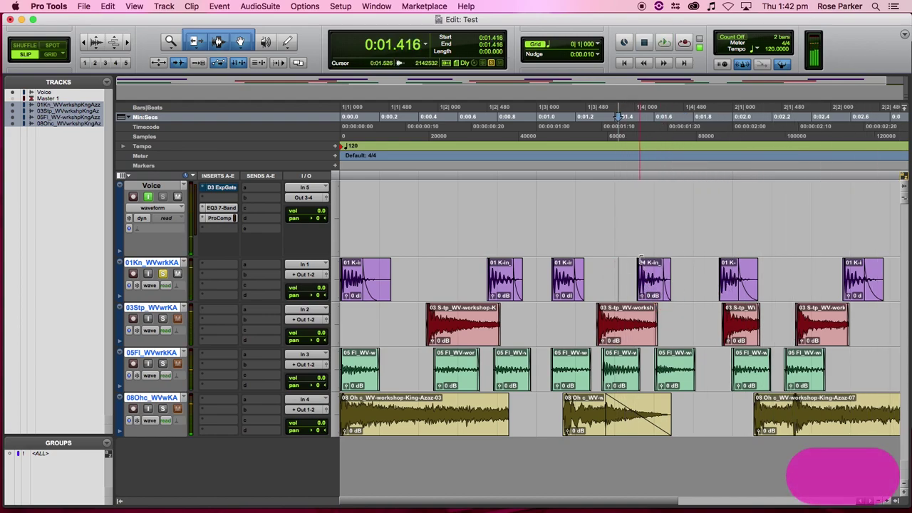
{"action": "key", "text": "space"}
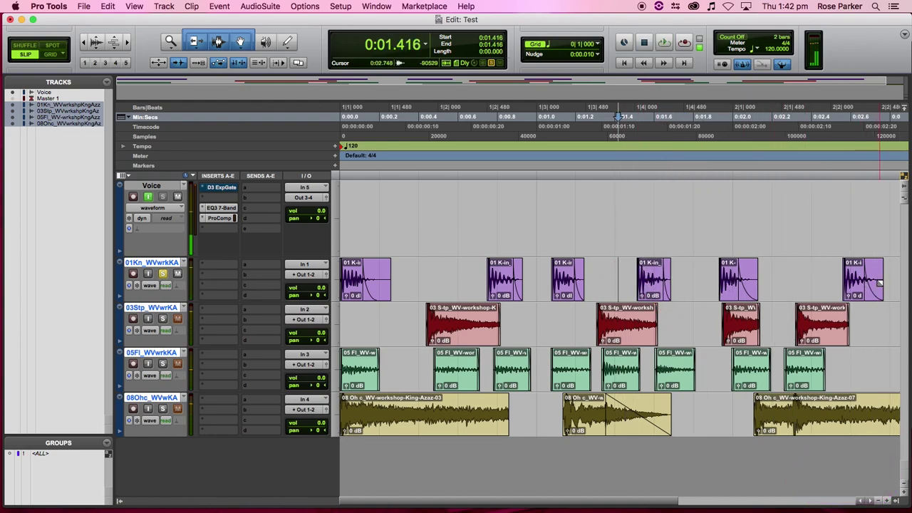
{"action": "left_click_drag", "start_coordinate": [881, 271], "coordinate": [870, 271]}
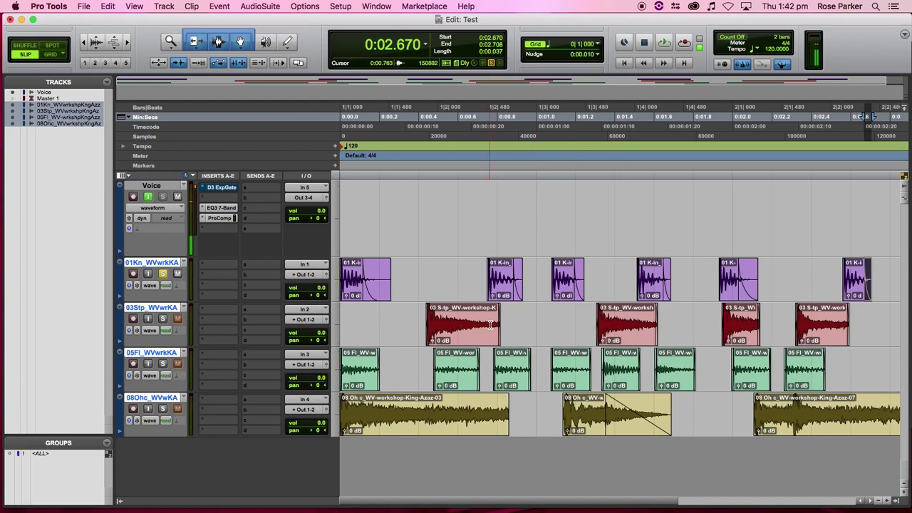
- Add linear fade-outs to the four snare clips, starting at 0:00.516, 0:01.378, 0:01.991 and 0:02.382 and running to each clip's end
{"action": "left_click_drag", "start_coordinate": [528, 316], "coordinate": [441, 318]}
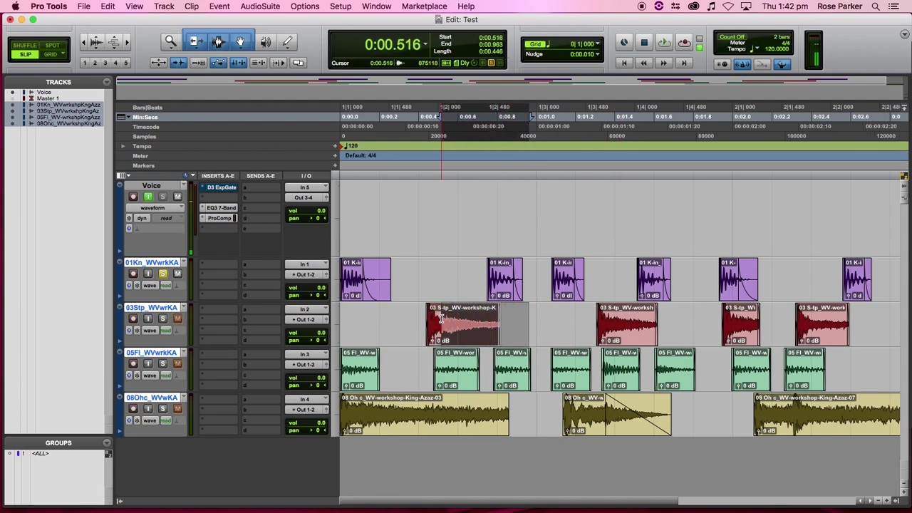
{"action": "key", "text": "f"}
{"action": "left_click_drag", "start_coordinate": [679, 317], "coordinate": [610, 318]}
{"action": "key", "text": "f"}
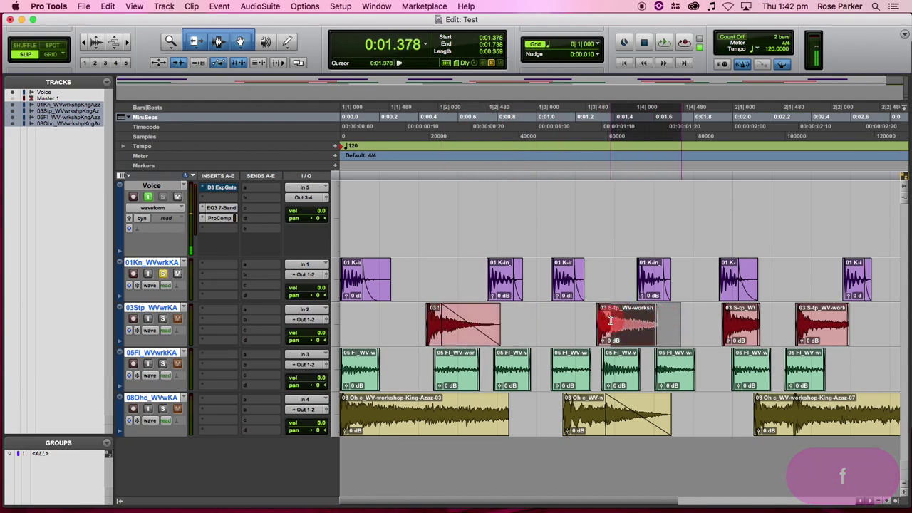
{"action": "left_click_drag", "start_coordinate": [778, 321], "coordinate": [729, 322]}
{"action": "key", "text": "f"}
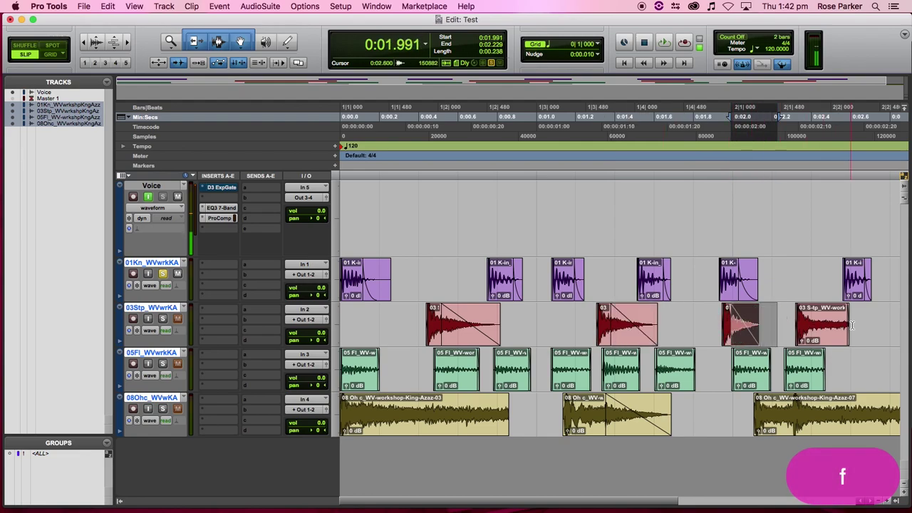
{"action": "left_click_drag", "start_coordinate": [851, 326], "coordinate": [797, 324]}
{"action": "key", "text": "f"}
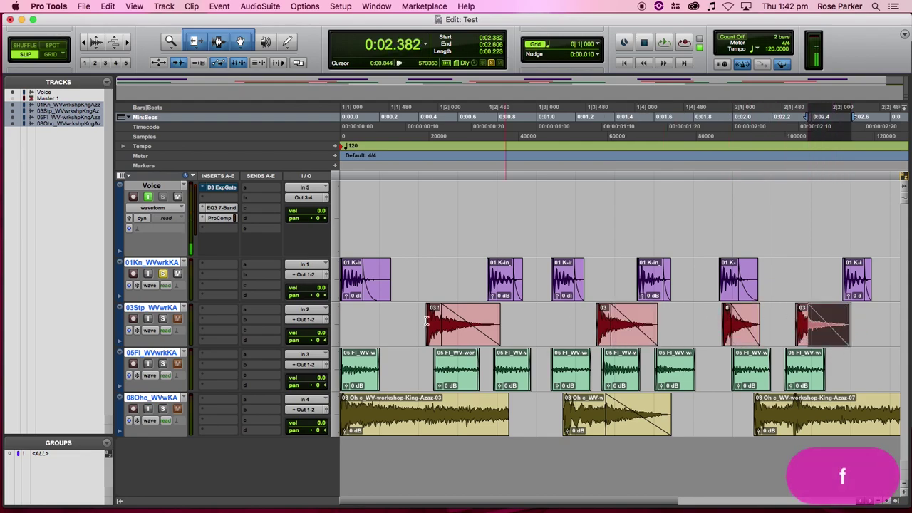
- Solo the snare track and audition its clips with the linear fade-outs from 0:00.365
{"action": "left_click", "coordinate": [410, 313]}
{"action": "left_click", "coordinate": [163, 318]}
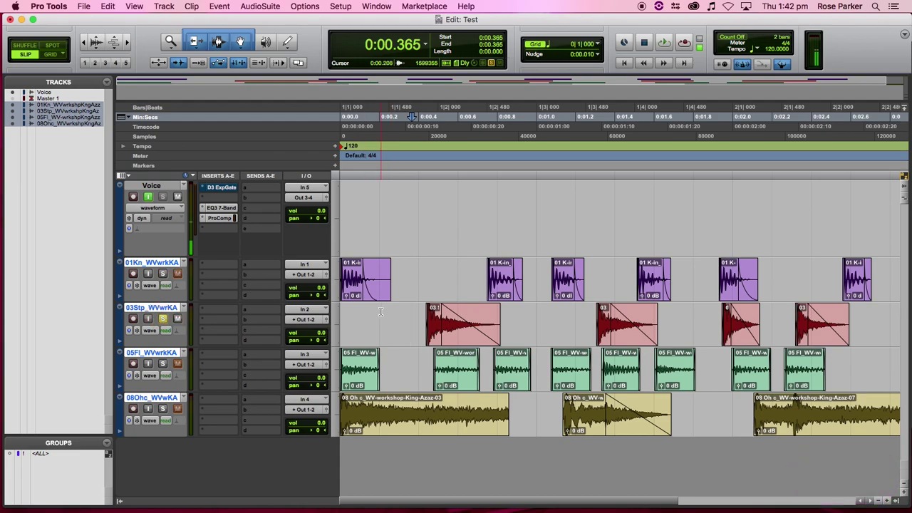
{"action": "key", "text": "space"}
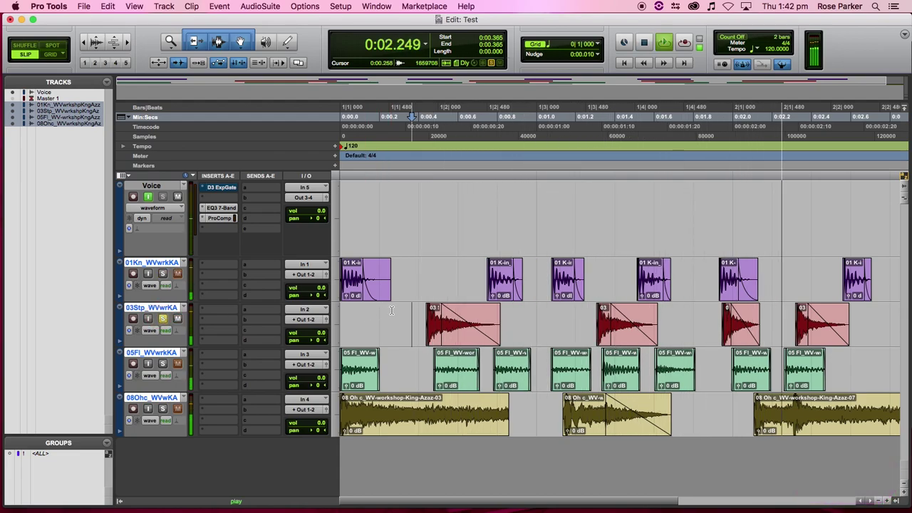
{"action": "key", "text": "space"}
- Reshape the fade-outs on all four snare clips from linear to outward-bowing curves
{"action": "left_click_drag", "start_coordinate": [443, 332], "coordinate": [481, 320]}
{"action": "left_click", "coordinate": [474, 330]}
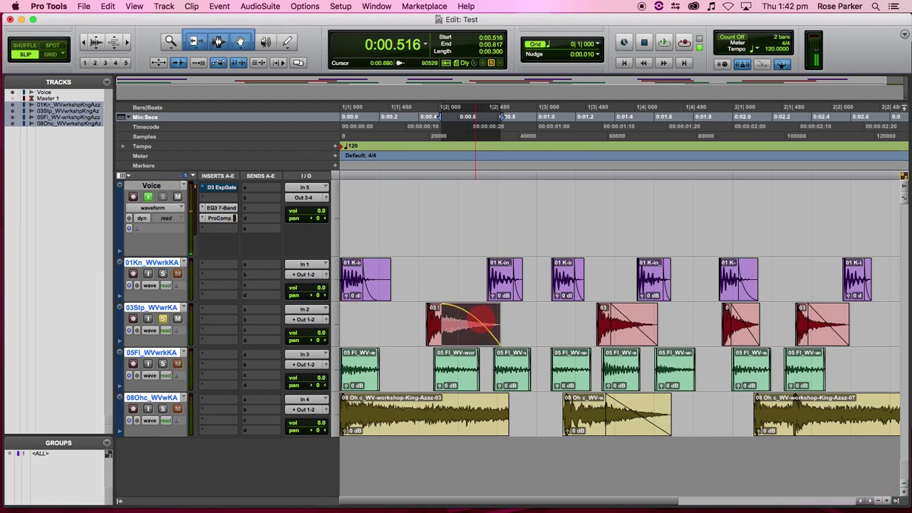
{"action": "left_click_drag", "start_coordinate": [629, 320], "coordinate": [636, 316]}
{"action": "left_click_drag", "start_coordinate": [741, 321], "coordinate": [751, 319]}
{"action": "left_click_drag", "start_coordinate": [827, 321], "coordinate": [830, 313]}
- Audition the snare clips with the curved fade-outs from 0:00.330, and play the whole first snare clip separately
{"action": "left_click", "coordinate": [404, 314]}
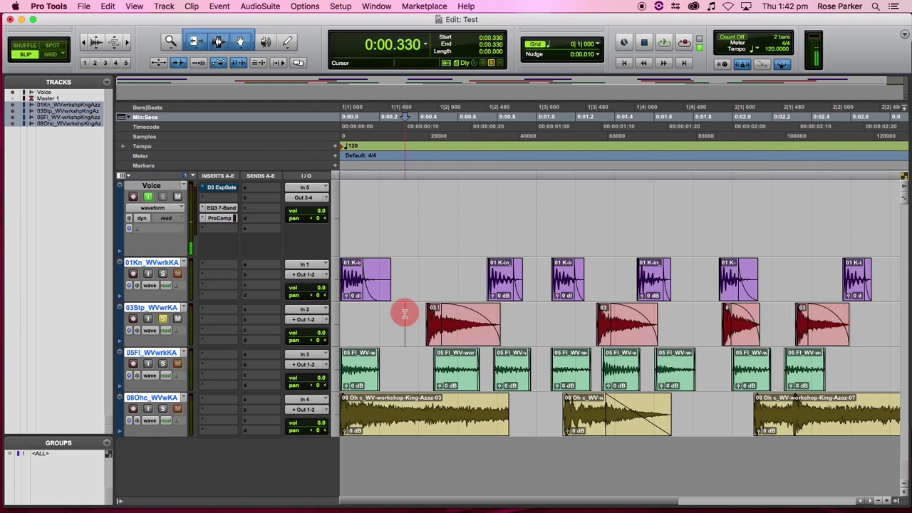
{"action": "key", "text": "space"}
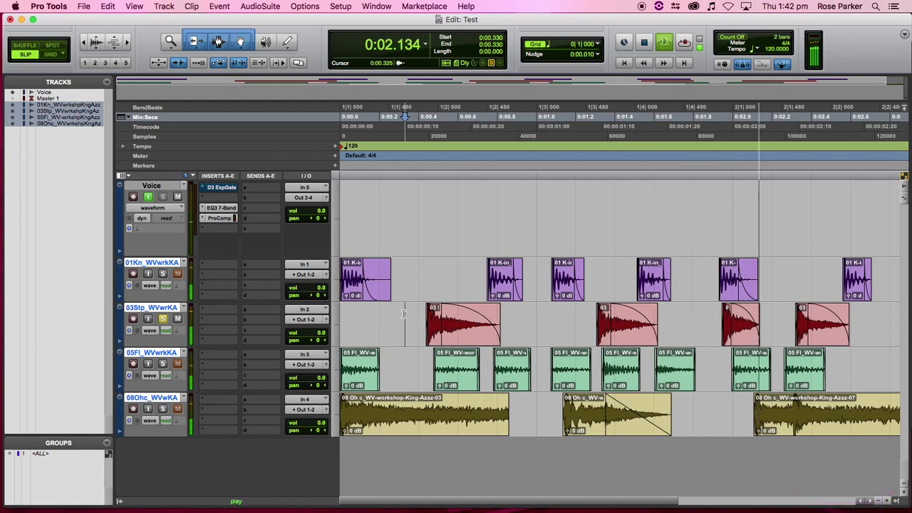
{"action": "key", "text": "space"}
{"action": "left_click", "coordinate": [461, 339]}
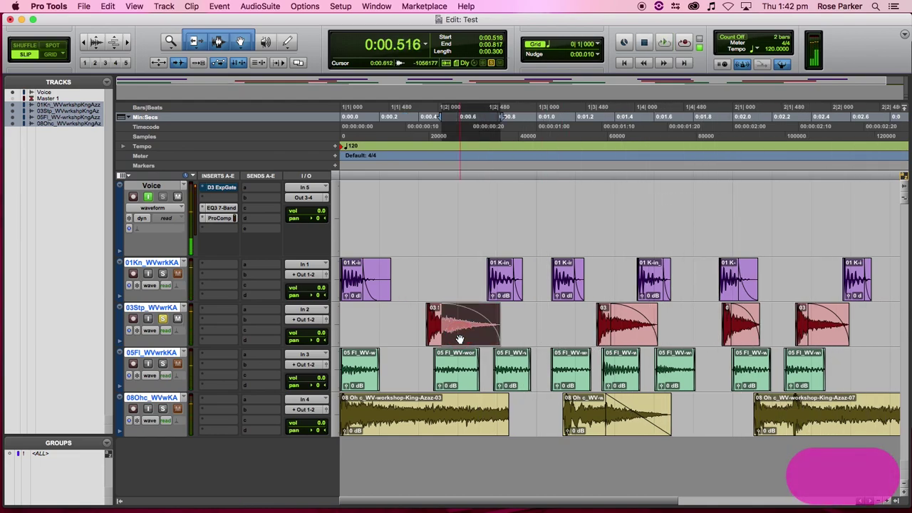
{"action": "left_click", "coordinate": [435, 341], "text": "shift"}
{"action": "key", "text": "space"}
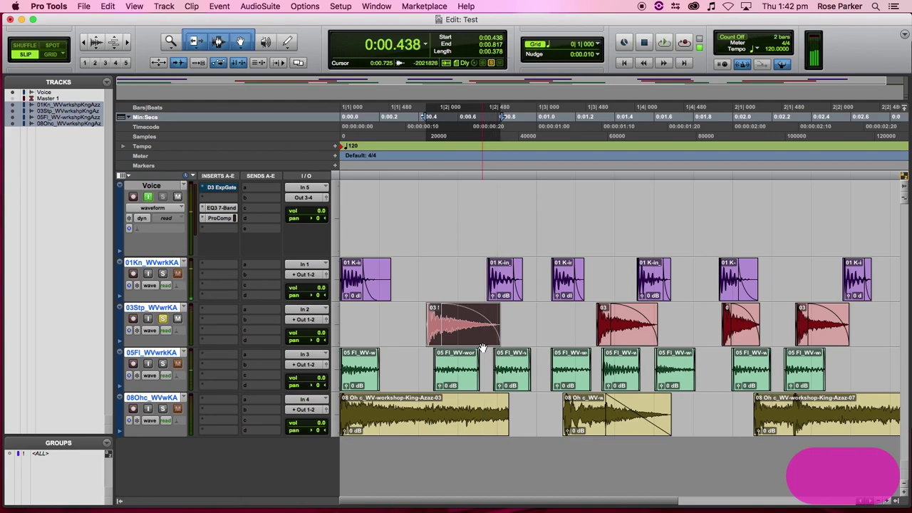
{"action": "key", "text": "space"}
- Trim the end of the second snare clip to 0:01.520, auditioning the clip before and after shortening its tail
{"action": "left_click", "coordinate": [607, 342]}
{"action": "key", "text": "space"}
{"action": "key", "text": "space"}
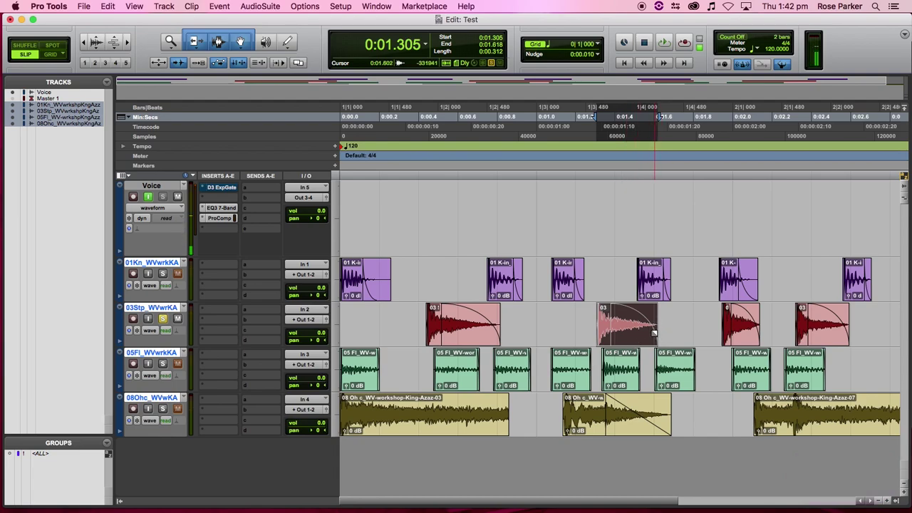
{"action": "left_click_drag", "start_coordinate": [650, 331], "coordinate": [644, 332]}
{"action": "key", "text": "space"}
{"action": "key", "text": "space"}
{"action": "left_click_drag", "start_coordinate": [645, 331], "coordinate": [636, 331]}
{"action": "key", "text": "space"}
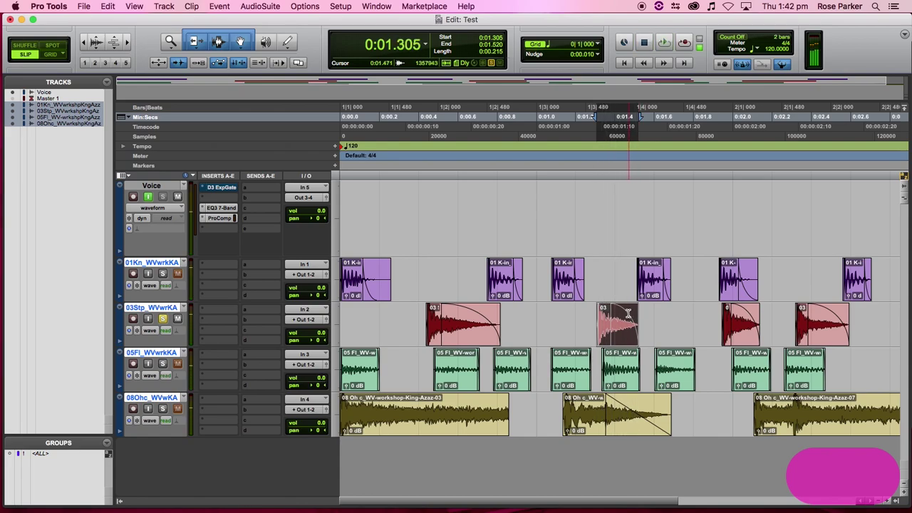
- Audition the last two snare clips from 0:01.912
{"action": "left_click", "coordinate": [716, 318]}
{"action": "key", "text": "space"}
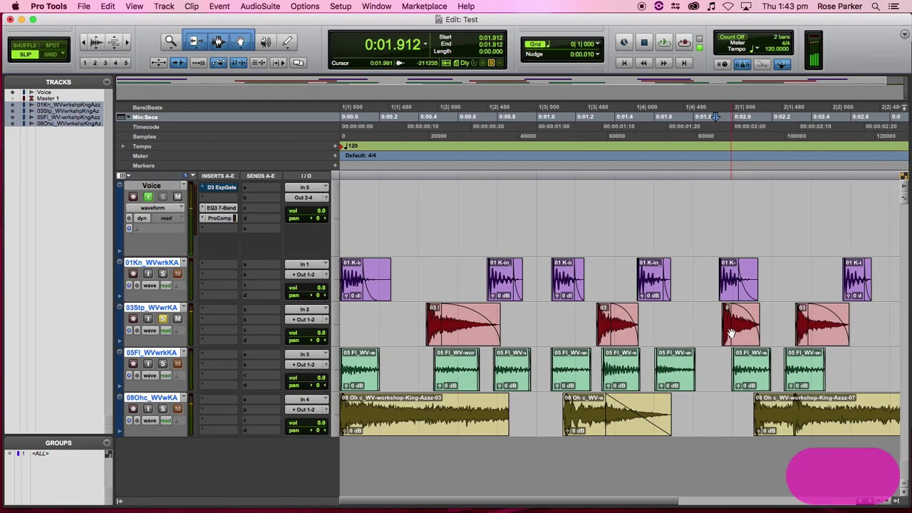
{"action": "key", "text": "space"}
{"action": "key", "text": "space"}
- Solo the floor tom track and audition its first clip
{"action": "left_click", "coordinate": [355, 384]}
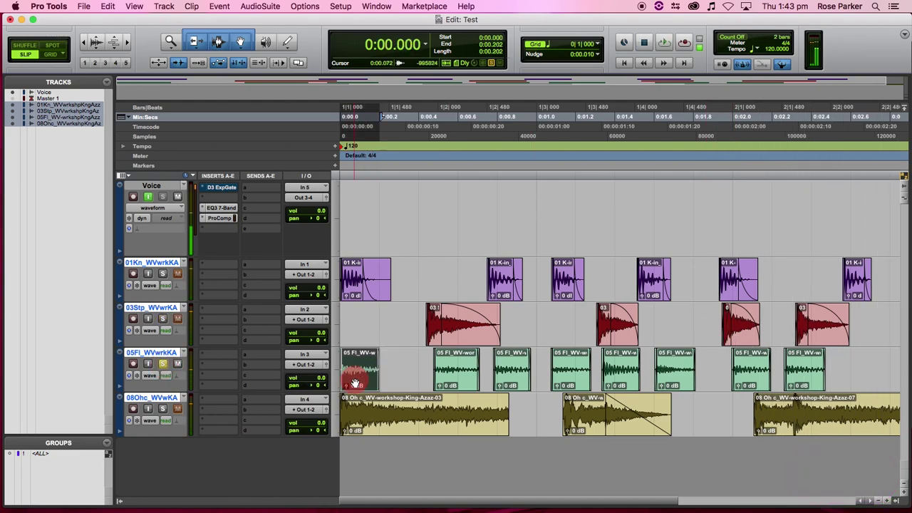
{"action": "key", "text": "space"}
{"action": "key", "text": "space"}
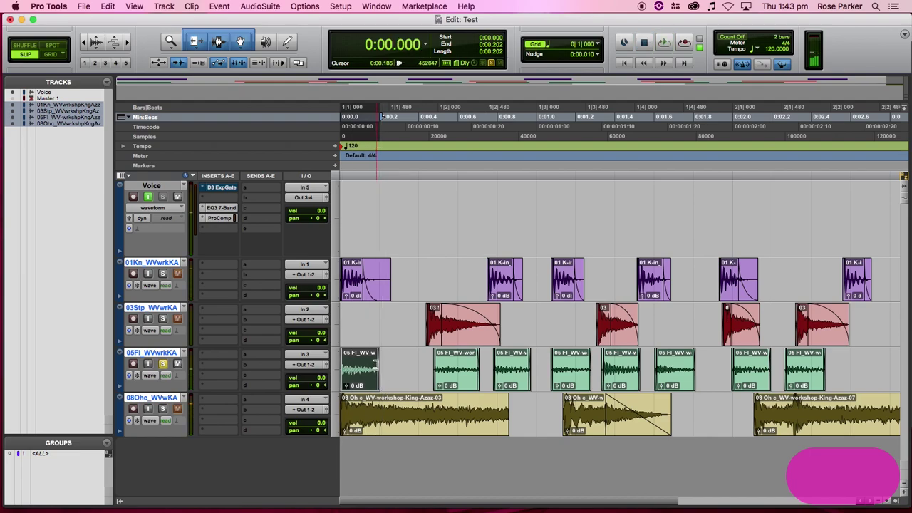
{"action": "left_click", "coordinate": [393, 369]}
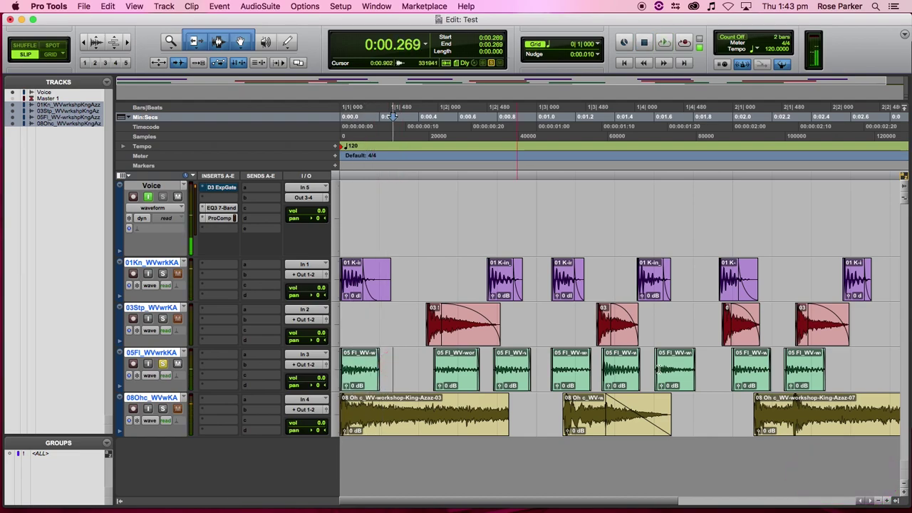
- Apply batch fades with a 150 ms fade-out length to all the floor tom clips and audition them from the start
{"action": "left_click_drag", "start_coordinate": [834, 364], "coordinate": [321, 356]}
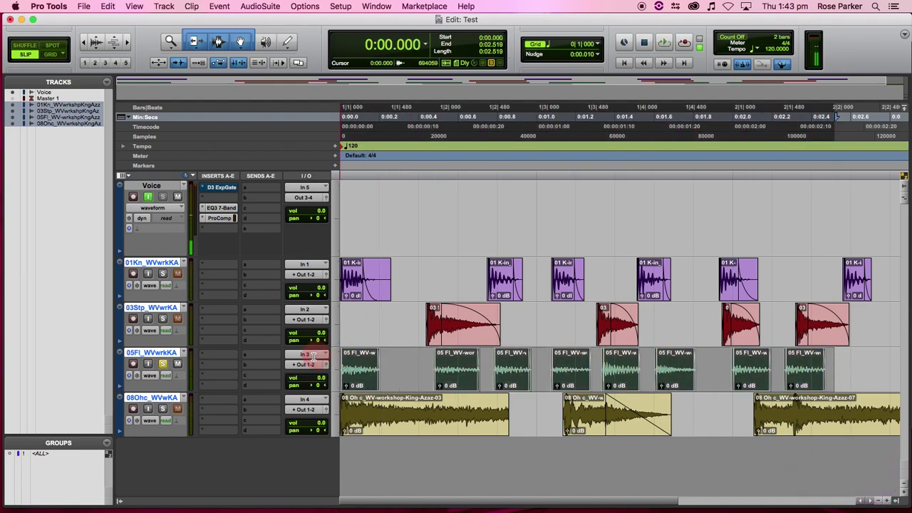
{"action": "key", "text": "ctrl+f"}
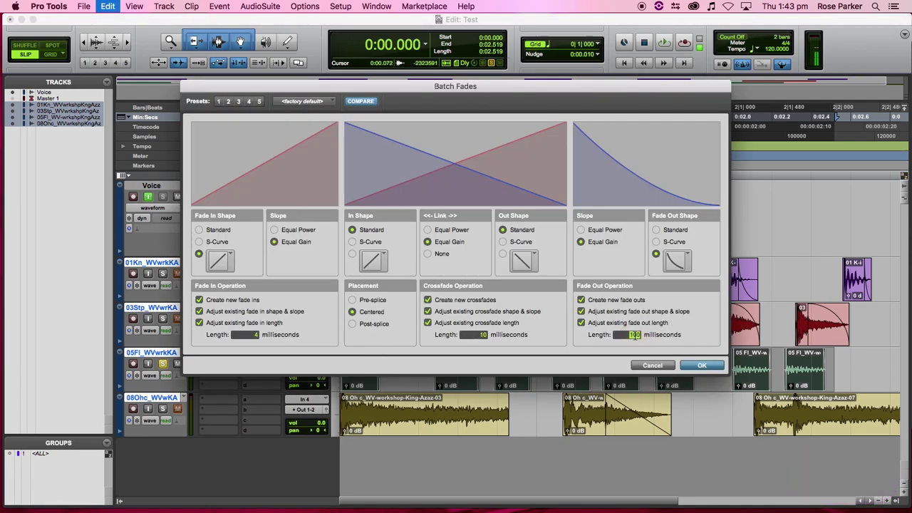
{"action": "type", "text": "150"}
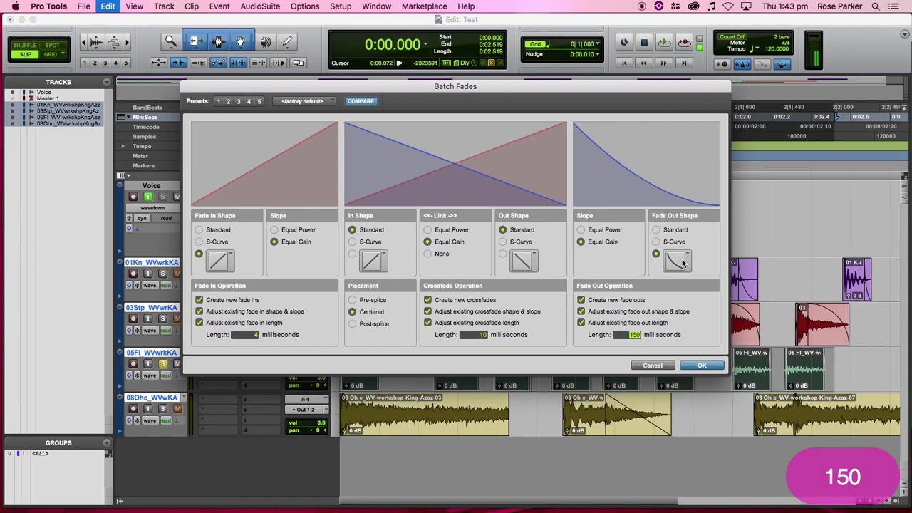
{"action": "left_click", "coordinate": [701, 366]}
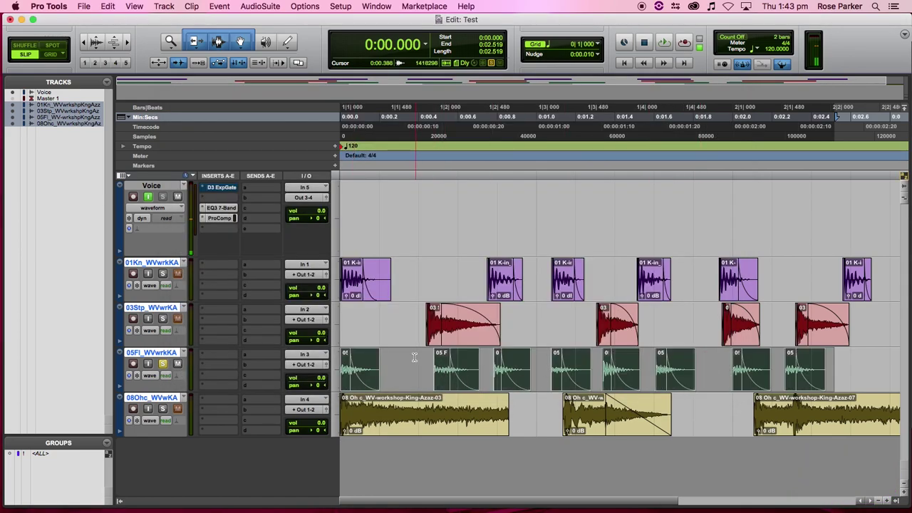
{"action": "key", "text": "Return"}
{"action": "key", "text": "space"}
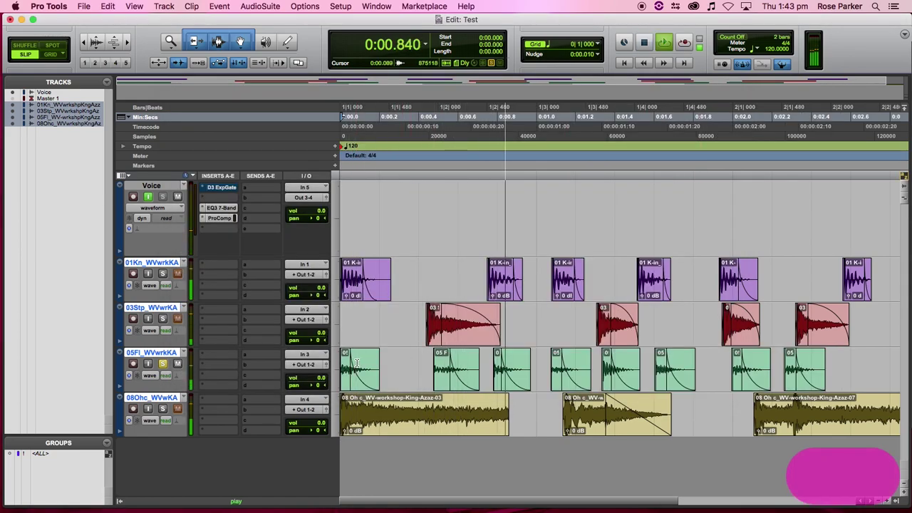
{"action": "key", "text": "space"}
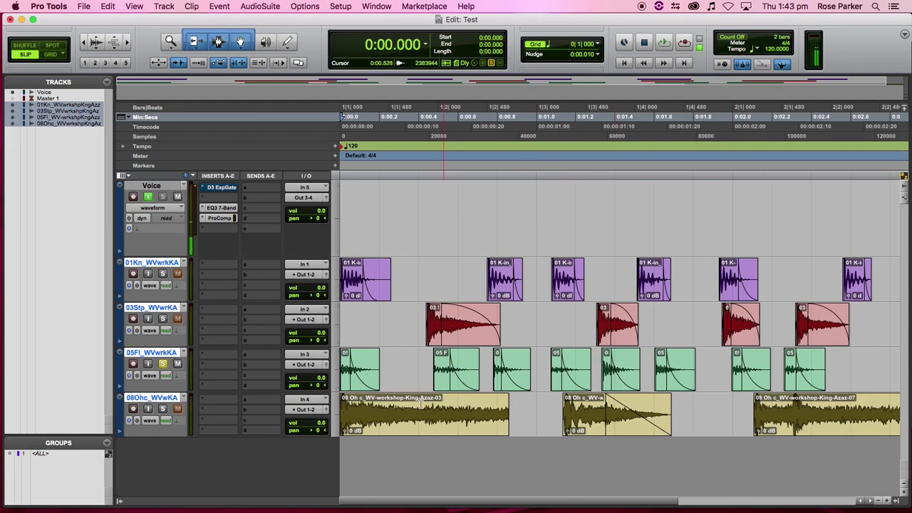
- Solo the overhead track and audition its first clip
{"action": "left_click", "coordinate": [164, 410]}
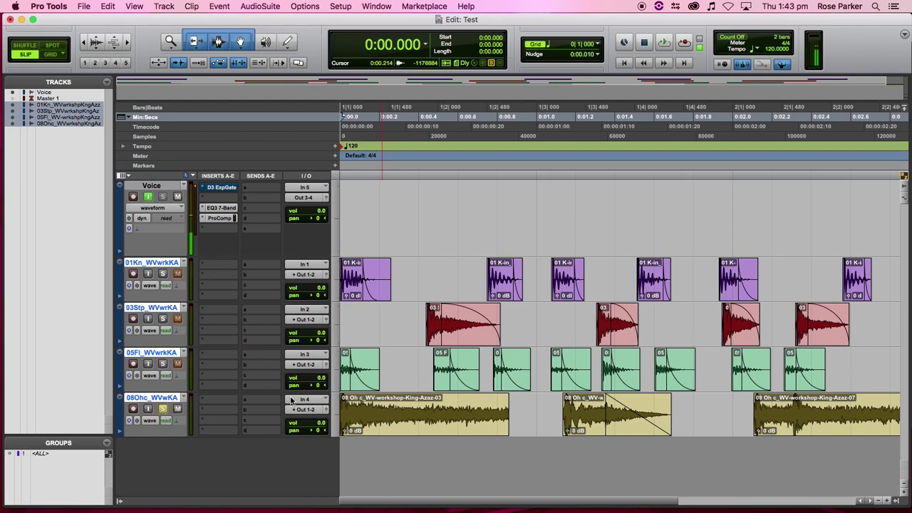
{"action": "left_click", "coordinate": [443, 429]}
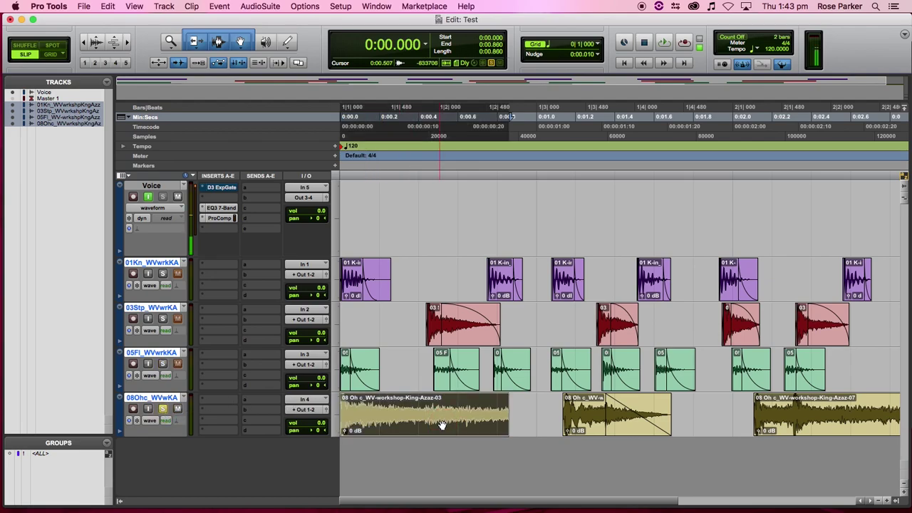
{"action": "key", "text": "space"}
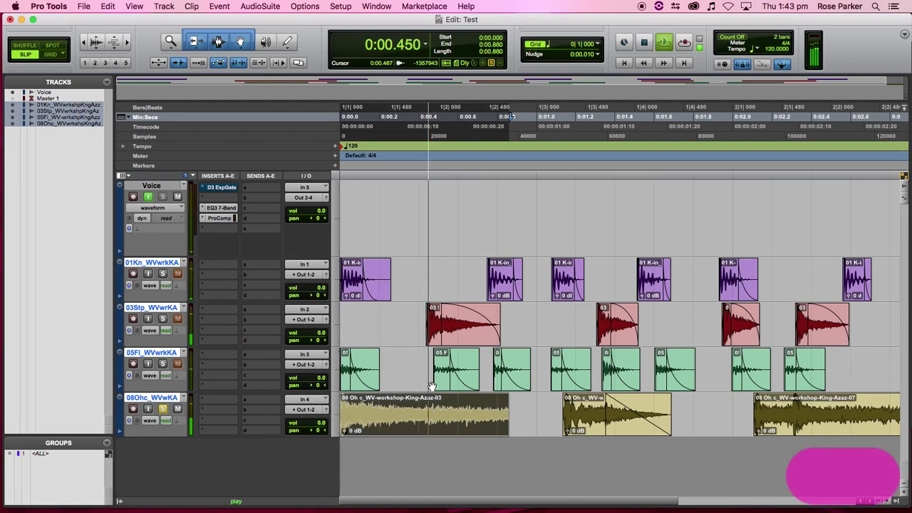
- Trim the end of the first overhead clip to 0:00.313 and add a linear fade-out starting at 0:00.046
{"action": "left_click_drag", "start_coordinate": [506, 412], "coordinate": [348, 400]}
{"action": "key", "text": "space"}
{"action": "key", "text": "space"}
{"action": "key", "text": "space"}
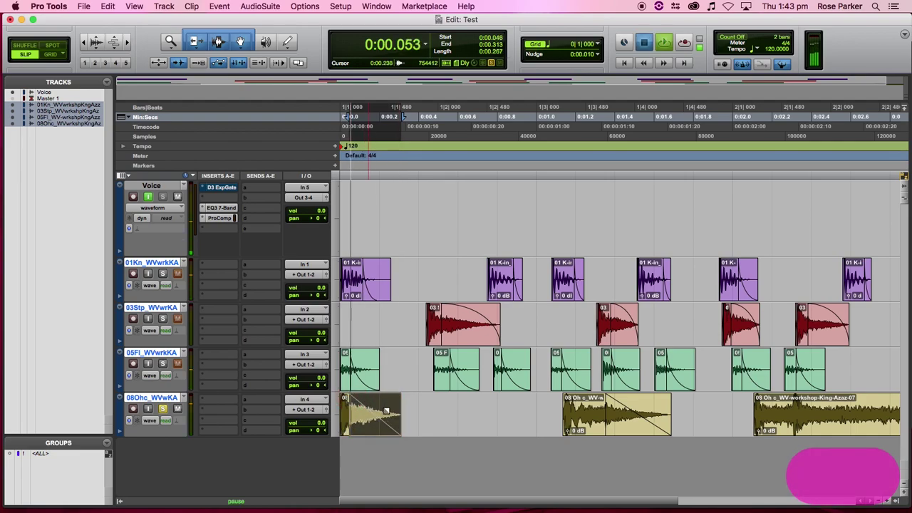
- Reshape the first overhead clip's fade-out into an outward-bowing curve and audition the whole clip
{"action": "left_click", "coordinate": [381, 414]}
{"action": "key", "text": "space"}
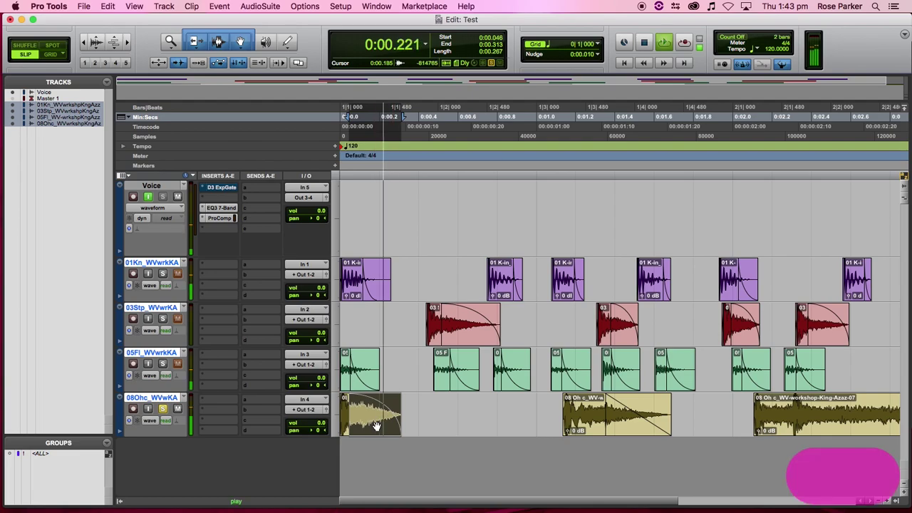
{"action": "left_click", "coordinate": [344, 431], "text": "shift"}
{"action": "key", "text": "space"}
{"action": "key", "text": "space"}
- Trim the second overhead clip's end to about 0:01.44, move its fade-out start to 0:01.288, and audition the result
{"action": "left_click", "coordinate": [588, 429]}
{"action": "key", "text": "space"}
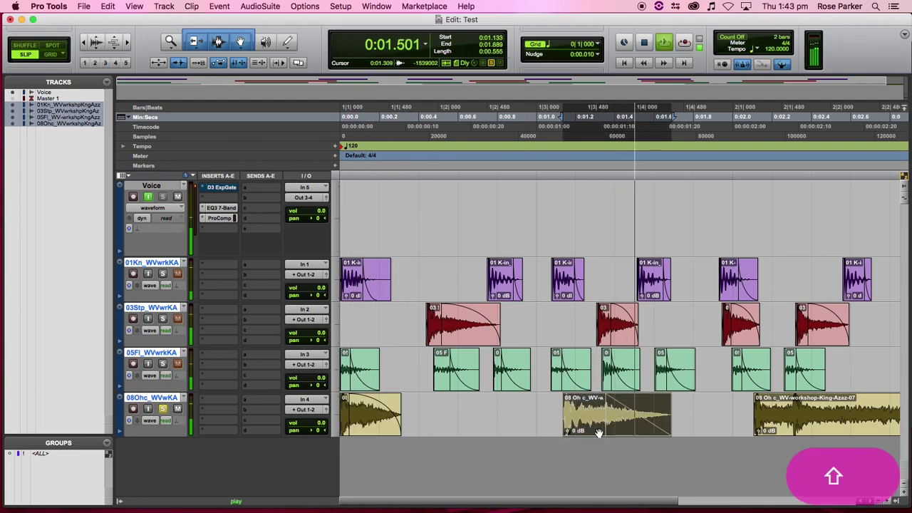
{"action": "left_click_drag", "start_coordinate": [668, 414], "coordinate": [634, 423]}
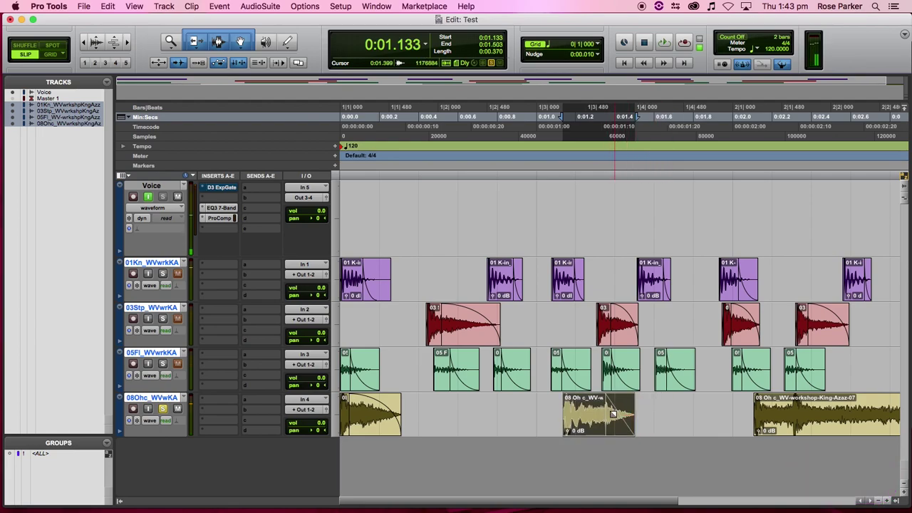
{"action": "left_click_drag", "start_coordinate": [600, 423], "coordinate": [593, 426]}
{"action": "left_click", "coordinate": [553, 411]}
{"action": "key", "text": "space"}
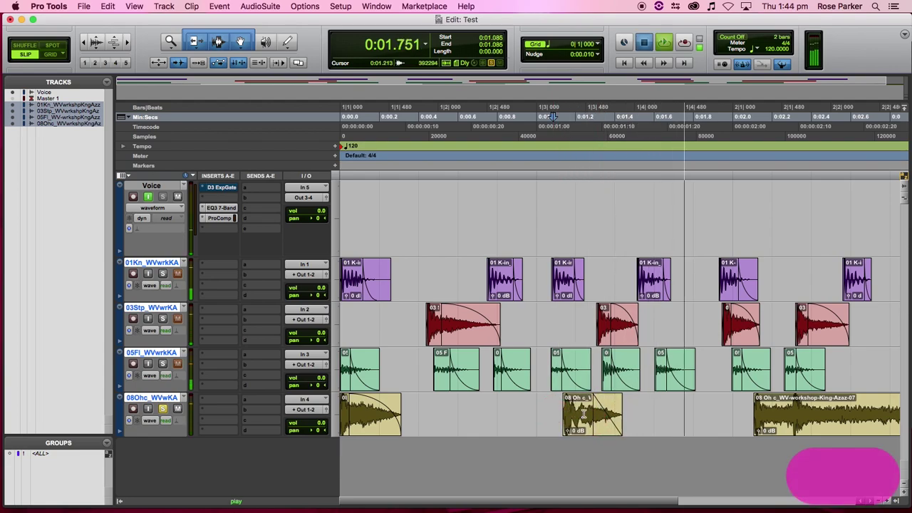
{"action": "key", "text": "space"}
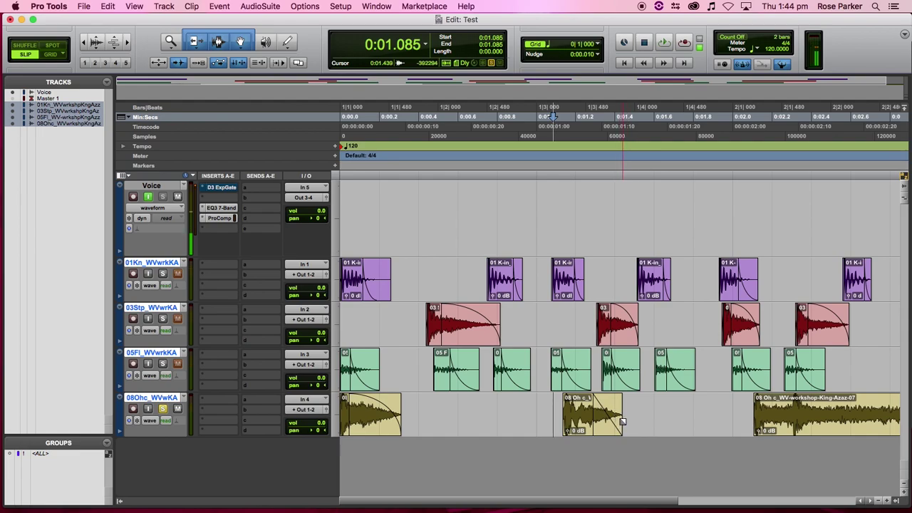
- Shorten the second overhead clip to end at 0:01.399 with an outward-bowing fade-out, and audition it repeatedly
{"action": "left_click_drag", "start_coordinate": [620, 430], "coordinate": [585, 426]}
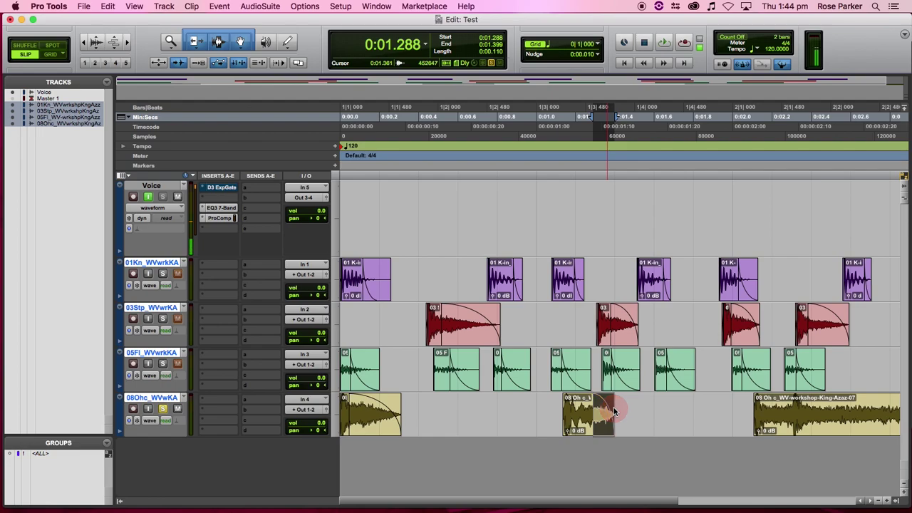
{"action": "left_click", "coordinate": [550, 404]}
{"action": "key", "text": "space"}
{"action": "key", "text": "space"}
{"action": "key", "text": "space"}
{"action": "key", "text": "space"}
{"action": "key", "text": "space"}
{"action": "key", "text": "space"}
- Trim the second overhead clip's end to 0:01.367, start its curved fade-out slightly earlier, and audition the result
{"action": "left_click_drag", "start_coordinate": [607, 431], "coordinate": [601, 430]}
{"action": "left_click", "coordinate": [602, 403]}
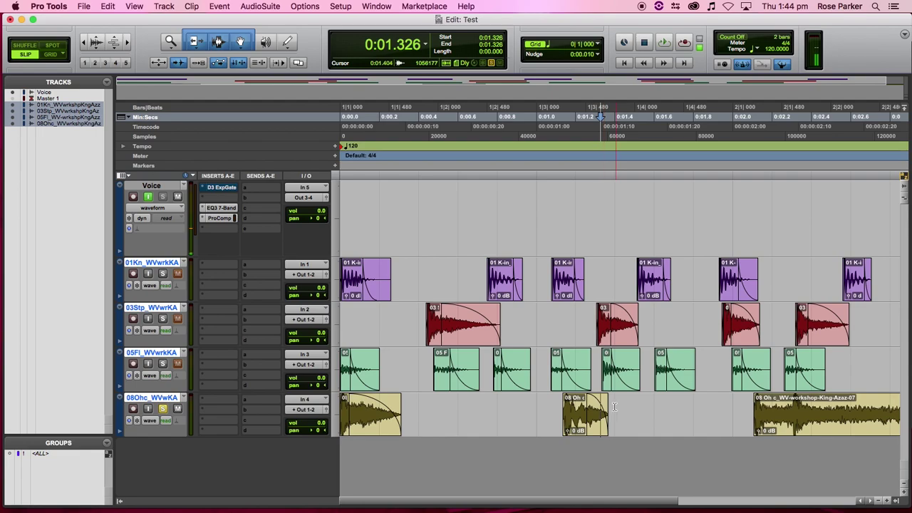
{"action": "key", "text": "space"}
{"action": "left_click", "coordinate": [544, 405]}
{"action": "key", "text": "space"}
{"action": "key", "text": "space"}
{"action": "key", "text": "space"}
{"action": "key", "text": "space"}
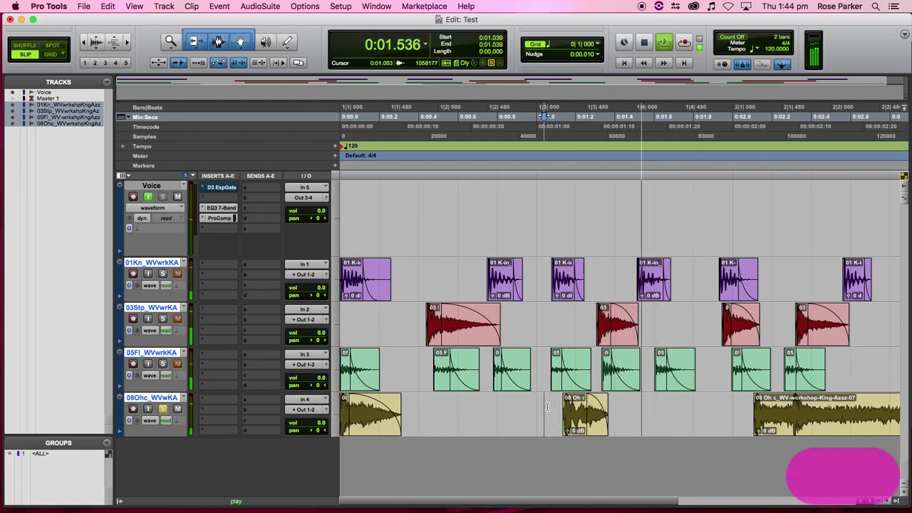
{"action": "key", "text": "space"}
{"action": "double_click", "coordinate": [581, 421]}
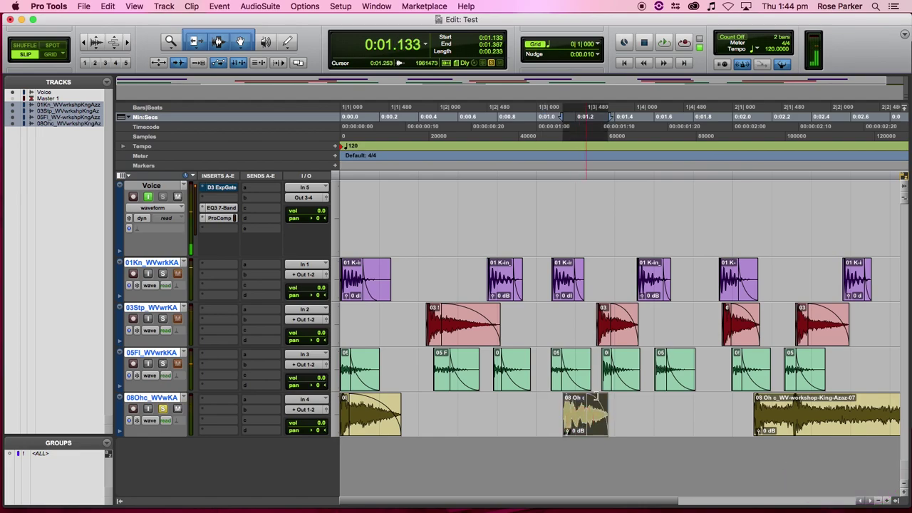
- Audition the third overhead clip from 0:01.918 and around the second hit within it, near 0:02.307
{"action": "left_click", "coordinate": [717, 407]}
{"action": "scroll", "coordinate": [605, 407], "scroll_direction": "right", "scroll_amount": 10}
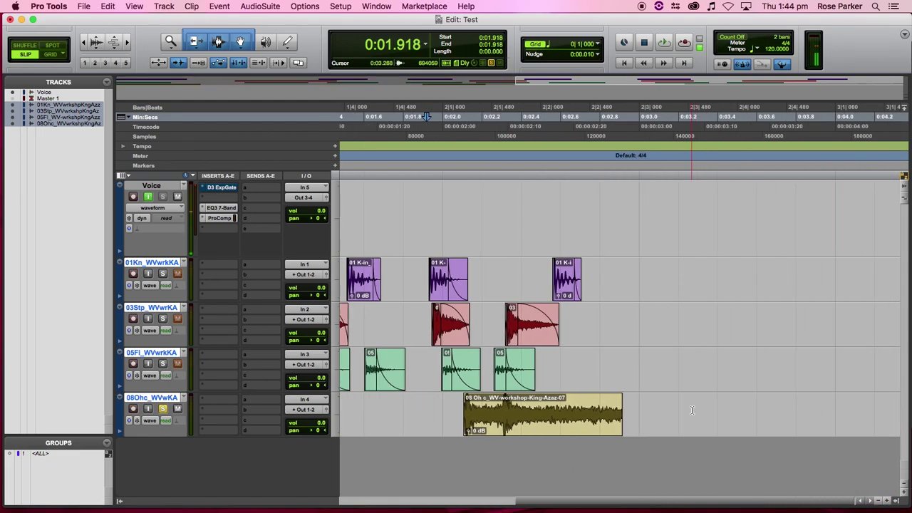
{"action": "scroll", "coordinate": [503, 408], "scroll_direction": "left", "scroll_amount": 1}
{"action": "key", "text": "space"}
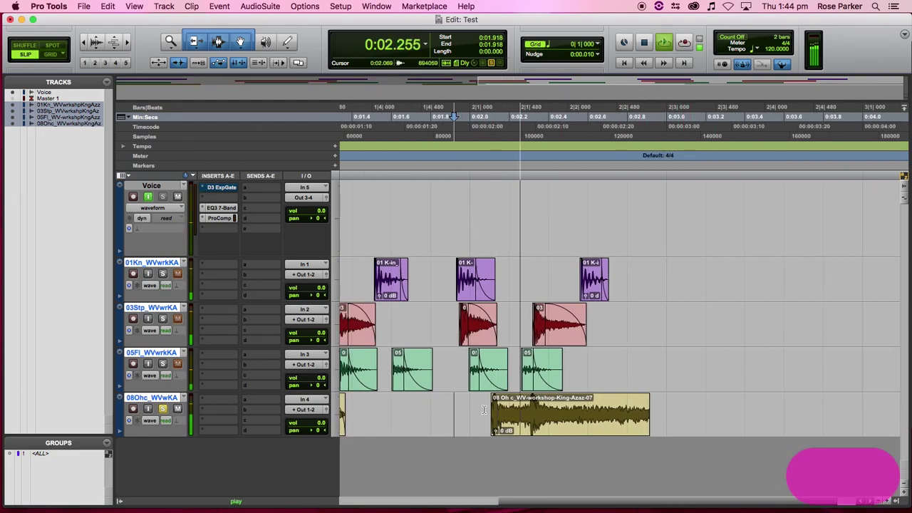
{"action": "key", "text": "space"}
{"action": "left_click", "coordinate": [536, 406]}
{"action": "key", "text": "space"}
{"action": "key", "text": "space"}
{"action": "key", "text": "space"}
{"action": "key", "text": "space"}
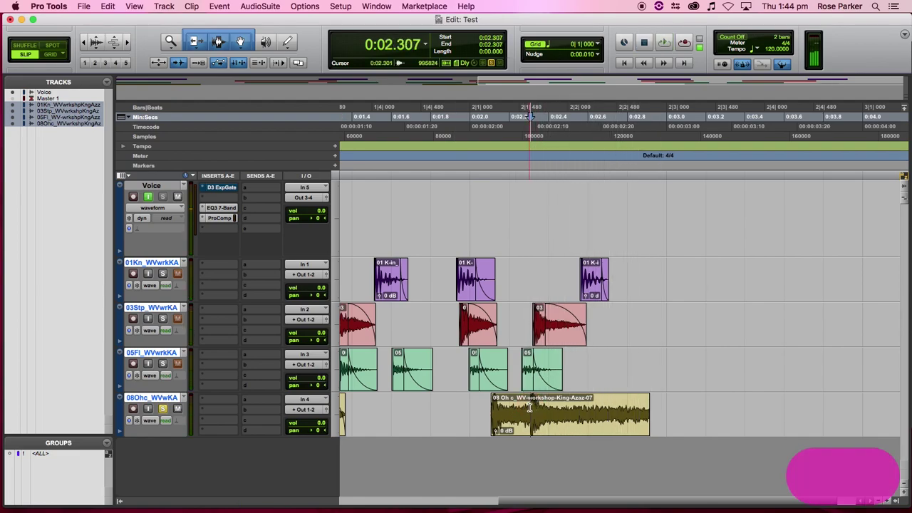
- Split the third overhead clip at 0:02.307, delete the part before the split, and audition the remaining hit
{"action": "key", "text": "b"}
{"action": "left_click", "coordinate": [514, 425]}
{"action": "key", "text": "BackSpace"}
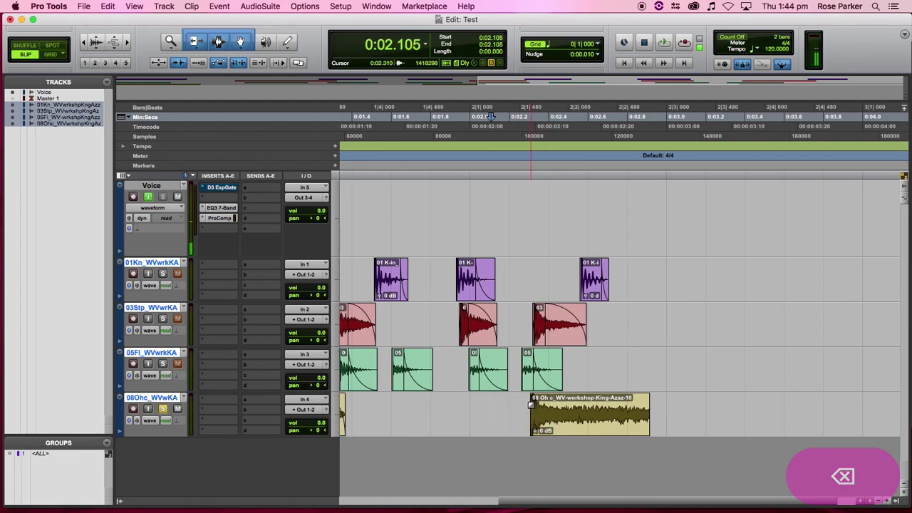
{"action": "left_click", "coordinate": [544, 425]}
{"action": "key", "text": "space"}
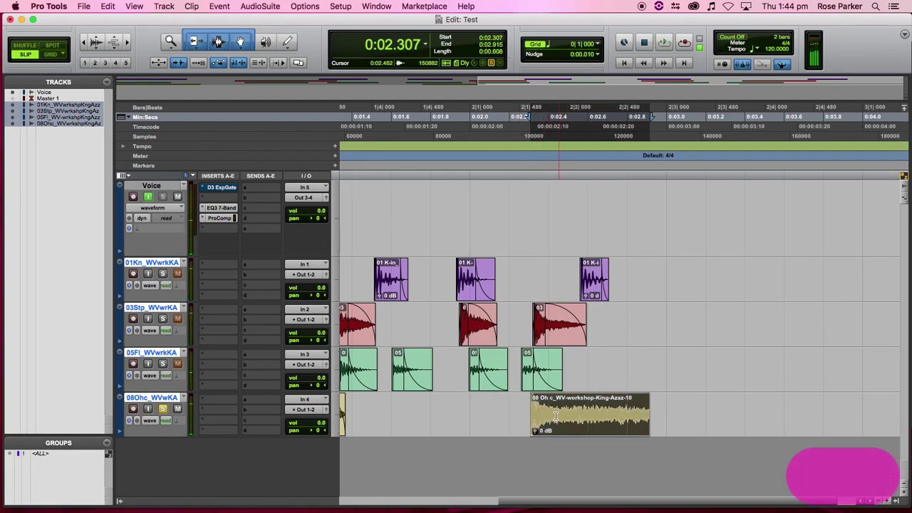
- Add a fade-out starting at 0:02.441 to the third overhead clip, trim its end to 0:02.681, and audition it
{"action": "left_click_drag", "start_coordinate": [645, 397], "coordinate": [558, 399]}
{"action": "left_click_drag", "start_coordinate": [647, 413], "coordinate": [597, 425]}
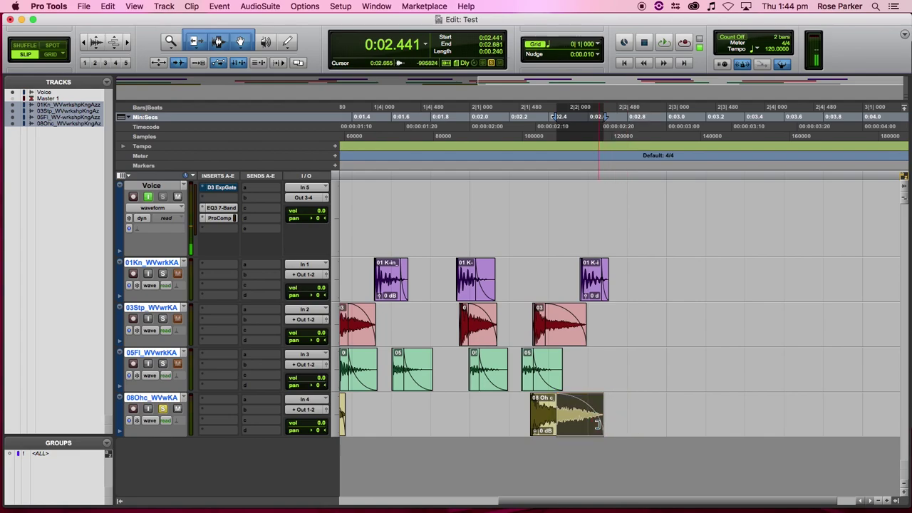
{"action": "left_click", "coordinate": [520, 411]}
{"action": "key", "text": "space"}
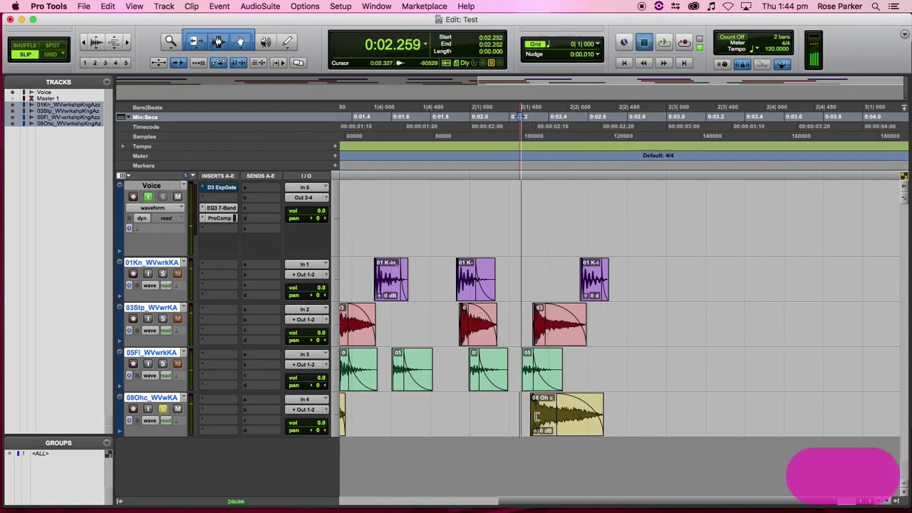
{"action": "key", "text": "space"}
- Shorten the third overhead clip to end at 0:02.594 with a straight fade-out, auditioning it from 0:02.269
{"action": "left_click_drag", "start_coordinate": [598, 423], "coordinate": [586, 423]}
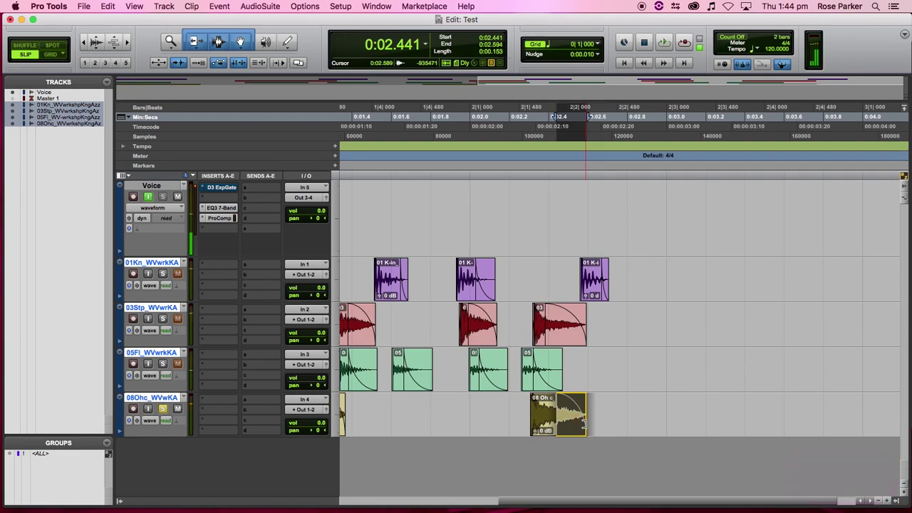
{"action": "left_click", "coordinate": [523, 409]}
{"action": "key", "text": "space"}
{"action": "key", "text": "space"}
{"action": "key", "text": "space"}
{"action": "key", "text": "space"}
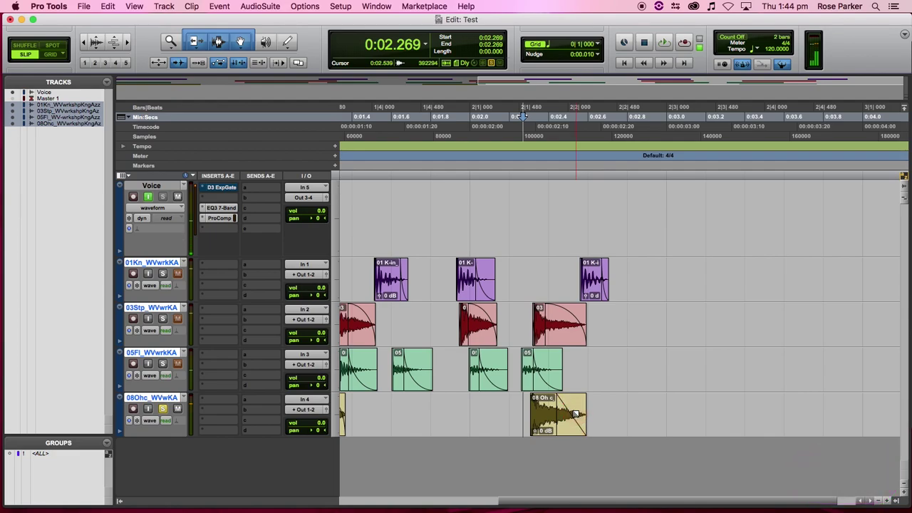
- Audition the third overhead clip's faded tail from 0:02.249 and take the overhead track out of solo
{"action": "left_click", "coordinate": [519, 409]}
{"action": "key", "text": "space"}
{"action": "key", "text": "space"}
{"action": "key", "text": "space"}
{"action": "key", "text": "space"}
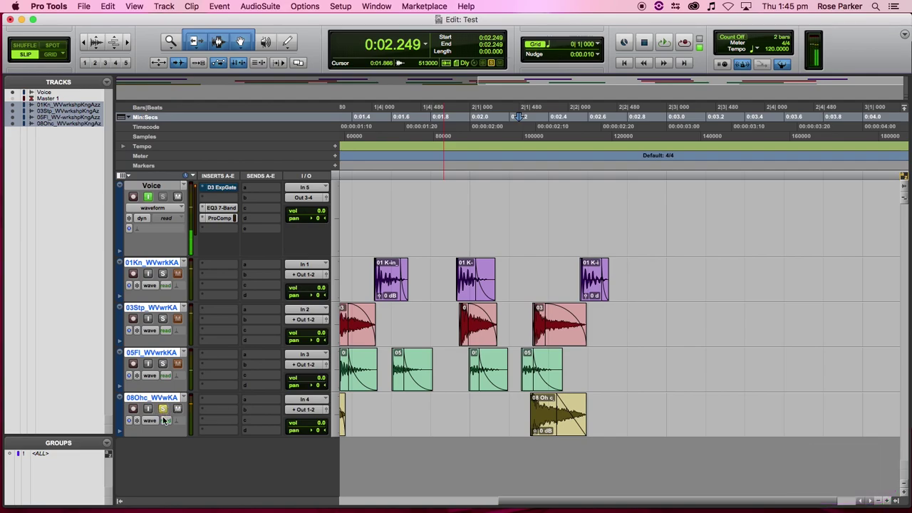
{"action": "scroll", "coordinate": [385, 299], "scroll_direction": "left", "scroll_amount": 5}
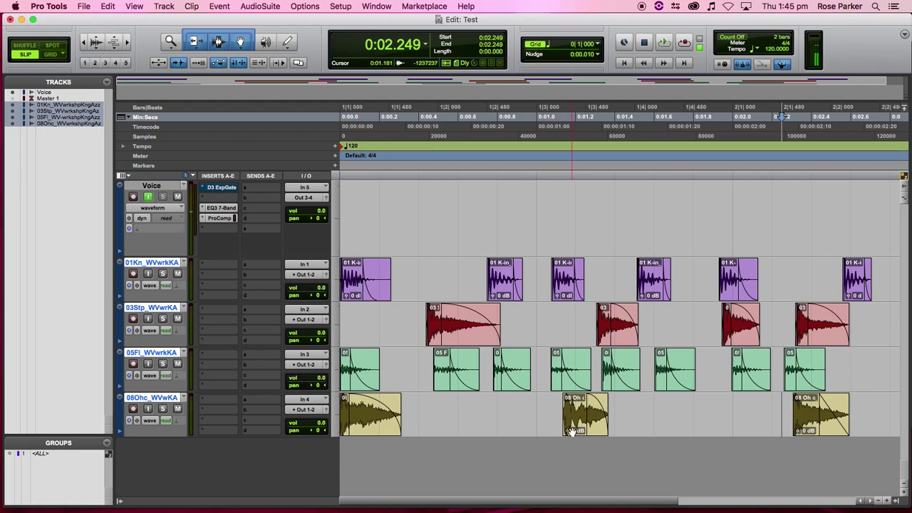
{"action": "left_click", "coordinate": [451, 341]}
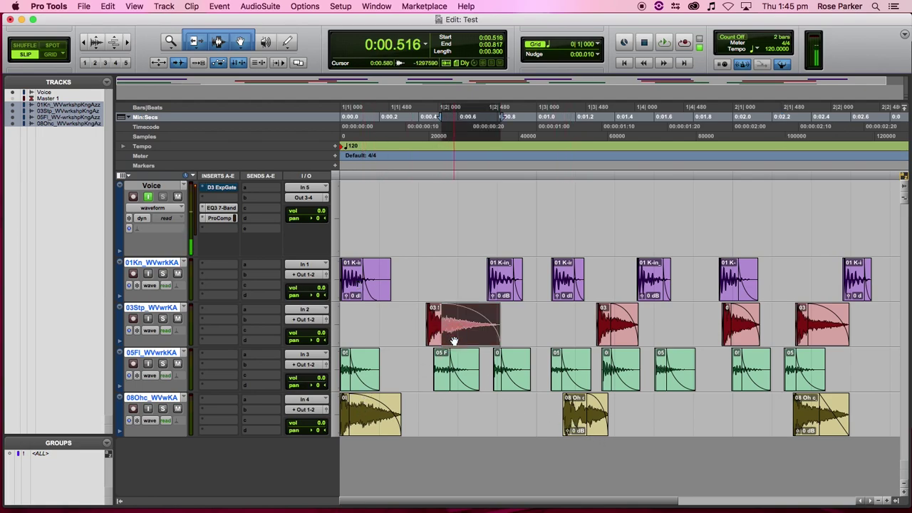
{"action": "left_click", "coordinate": [368, 421]}
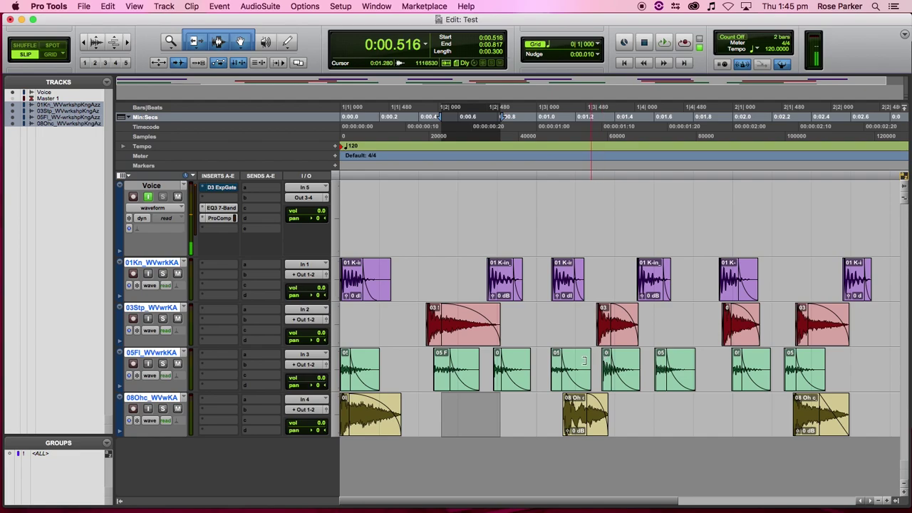
- Rename the first kick clip KICK_01 and copy the name for reuse
{"action": "double_click", "coordinate": [349, 294]}
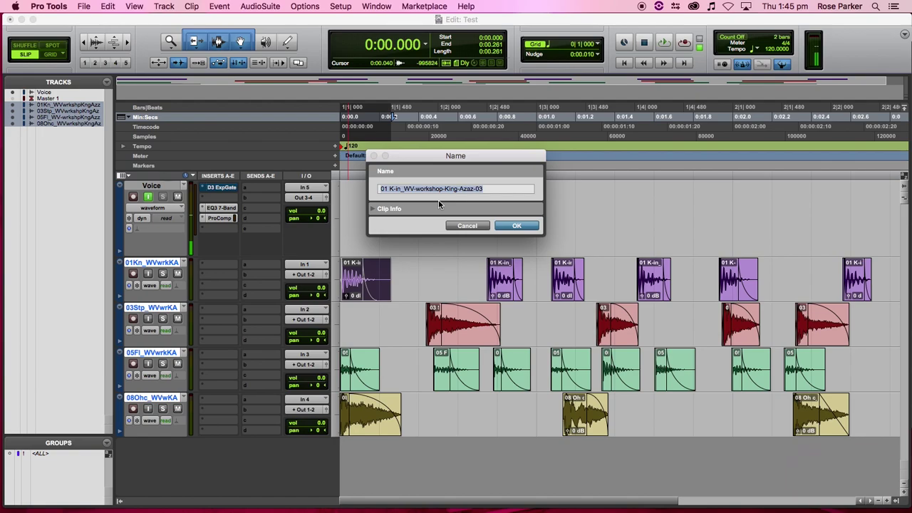
{"action": "type", "text": "KICK_"}
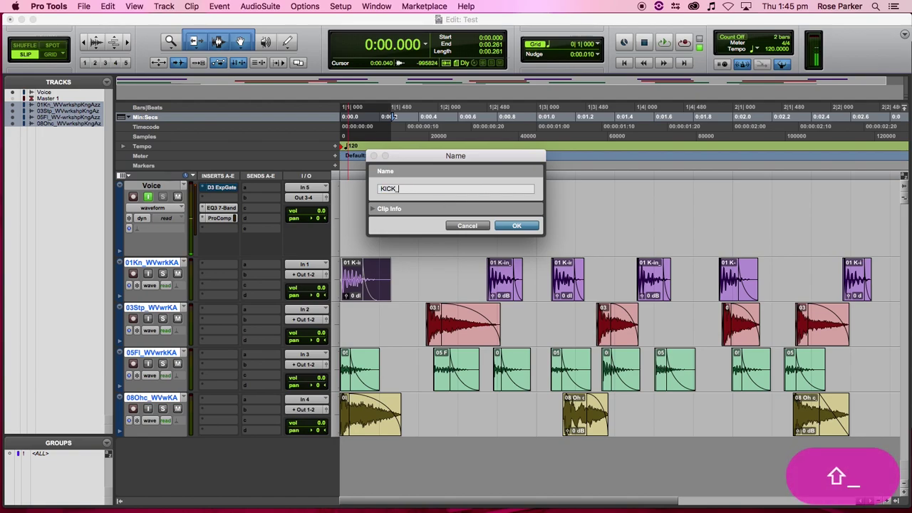
{"action": "type", "text": "01"}
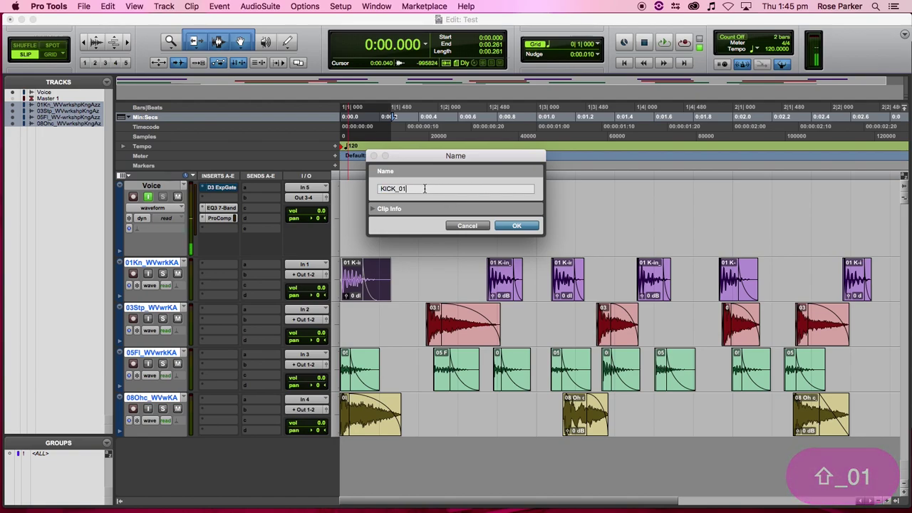
{"action": "double_click", "coordinate": [422, 188]}
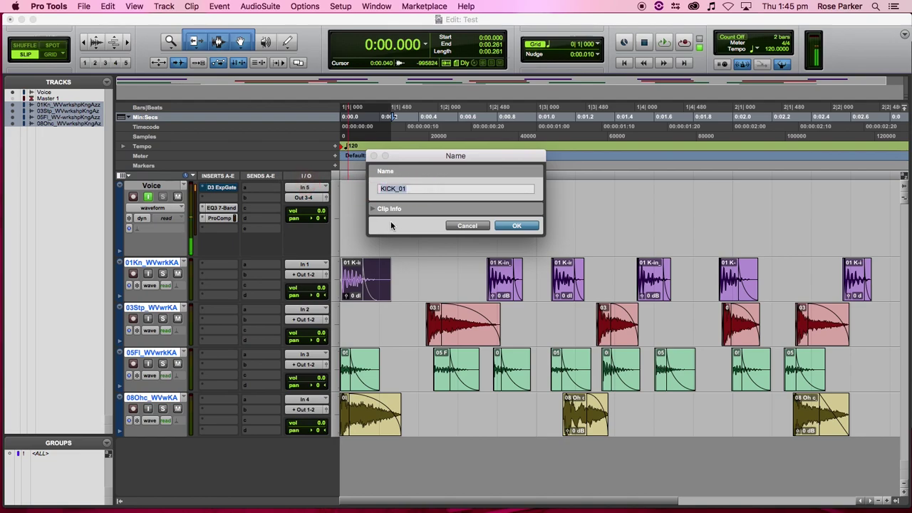
{"action": "key", "text": "super+c"}
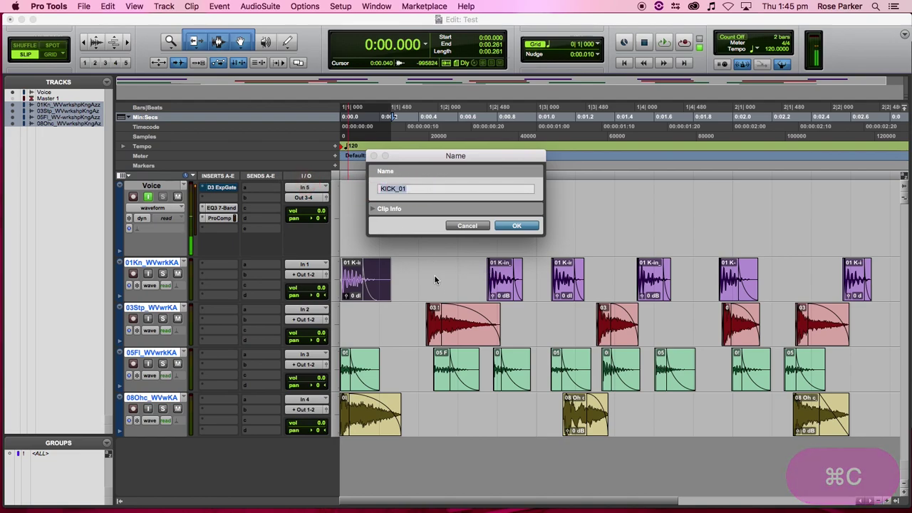
{"action": "left_click", "coordinate": [507, 227]}
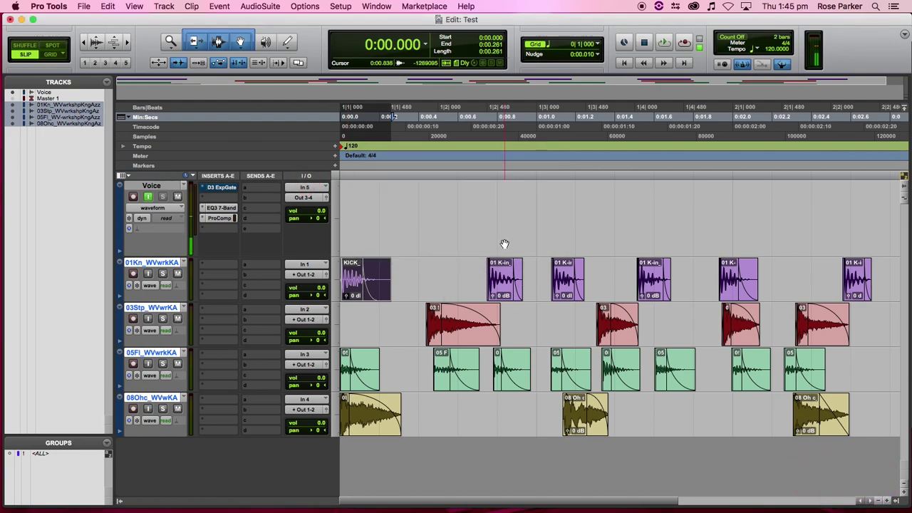
- Rename the second kick clip, at 0:00.750, KICK_02 by editing the copied name
{"action": "double_click", "coordinate": [501, 285]}
{"action": "key", "text": "super+v"}
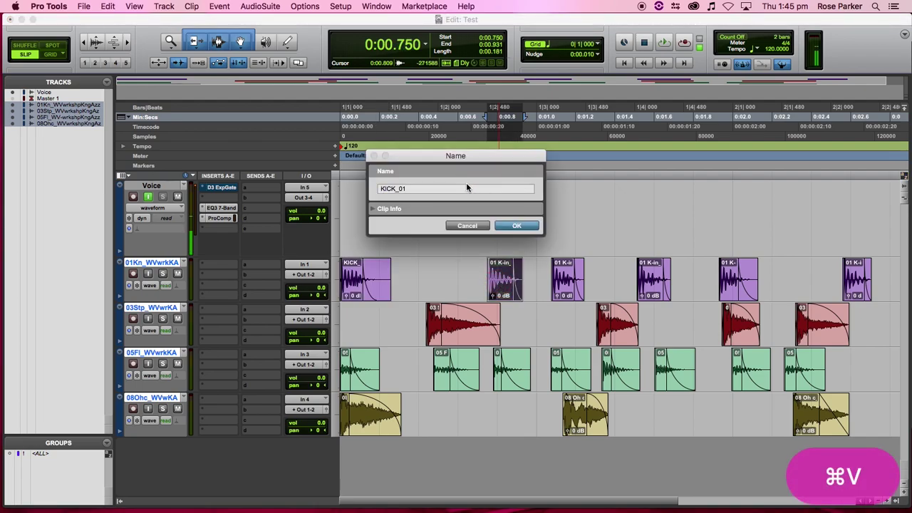
{"action": "key", "text": "BackSpace"}
{"action": "type", "text": "2"}
{"action": "left_click", "coordinate": [509, 226]}
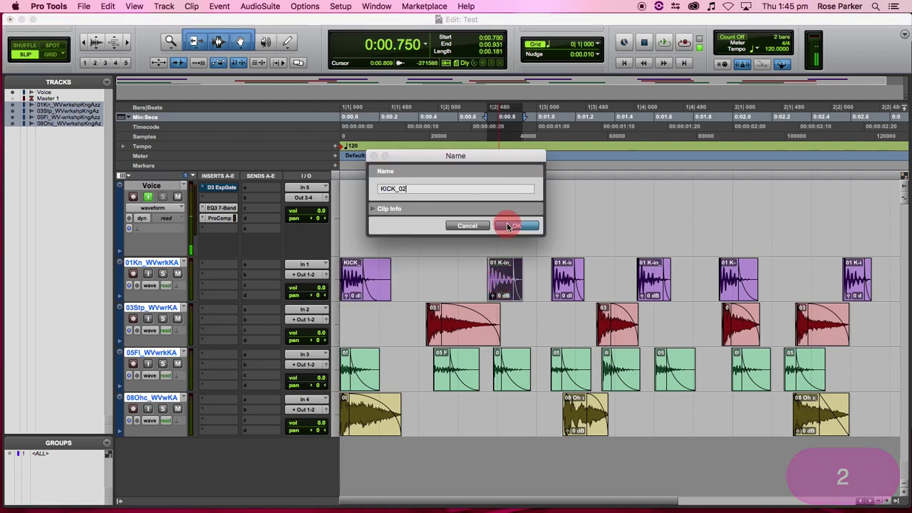
- Rename the third kick clip, at 0:01.078, KICK_03 by editing the copied name
{"action": "double_click", "coordinate": [565, 277]}
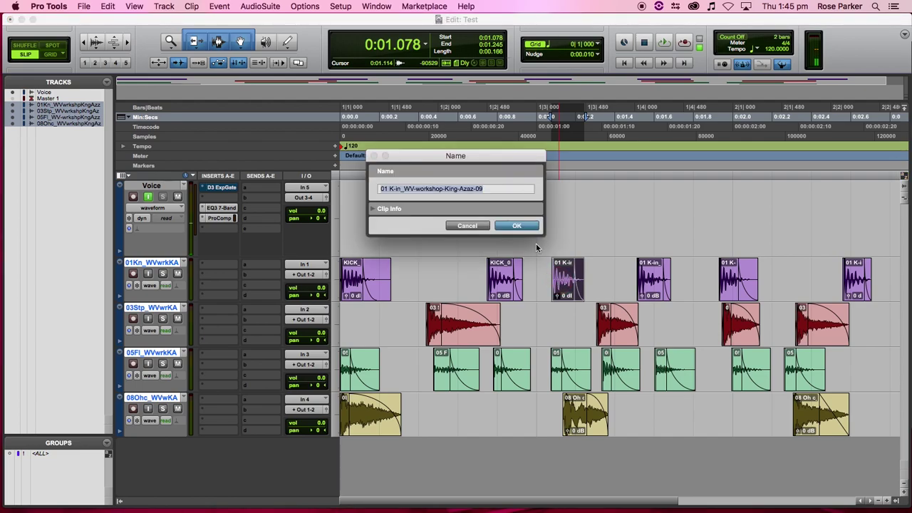
{"action": "key", "text": "super+v"}
{"action": "key", "text": "BackSpace"}
{"action": "type", "text": "3"}
{"action": "key", "text": "Return"}
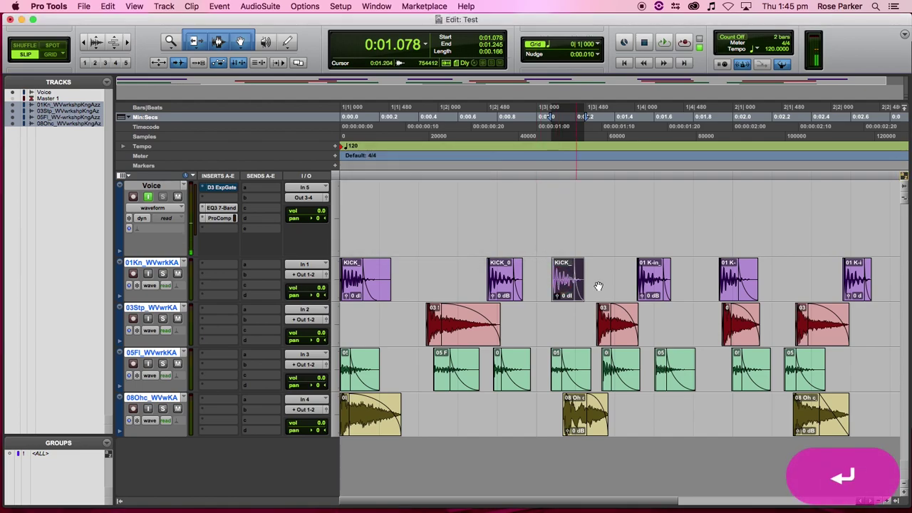
- Rename the fourth kick clip, at 0:01.511, KICK_04, correcting its number after first entering KICK_03
{"action": "double_click", "coordinate": [654, 285]}
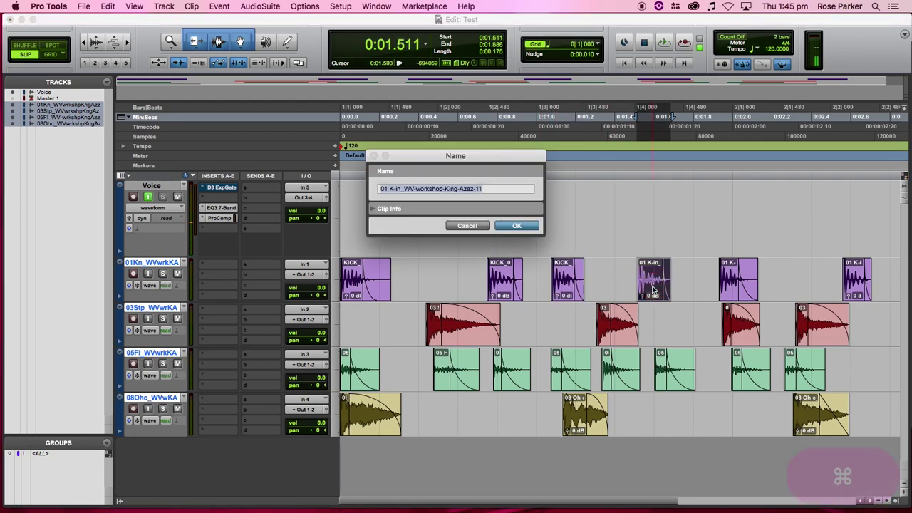
{"action": "key", "text": "super+v"}
{"action": "key", "text": "BackSpace"}
{"action": "type", "text": "3"}
{"action": "key", "text": "Return"}
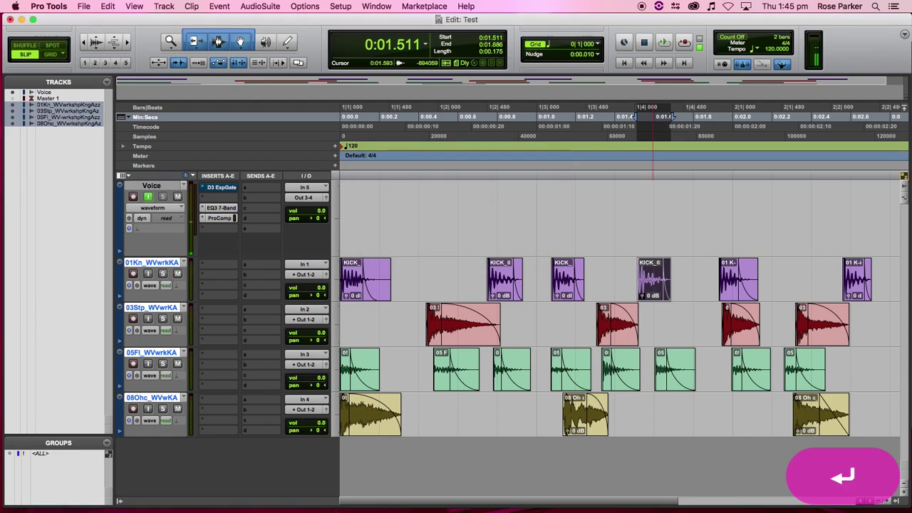
{"action": "double_click", "coordinate": [654, 287]}
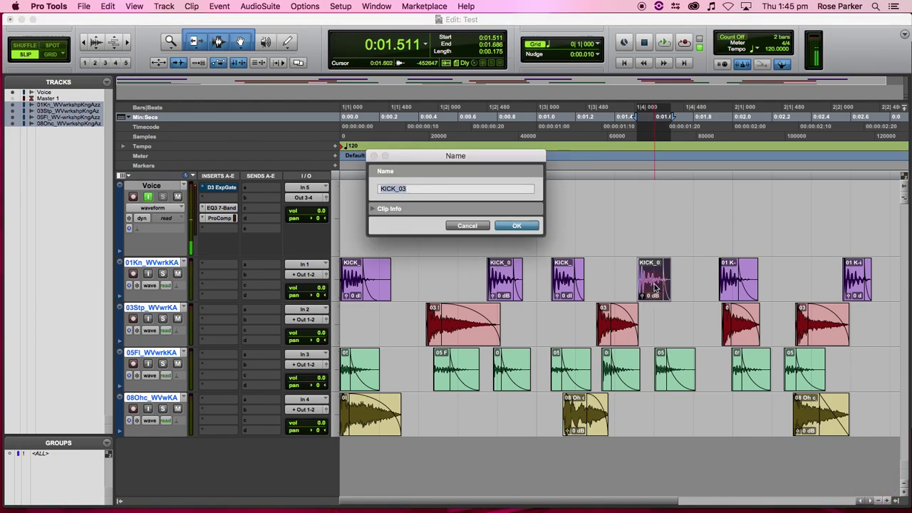
{"action": "key", "text": "Return"}
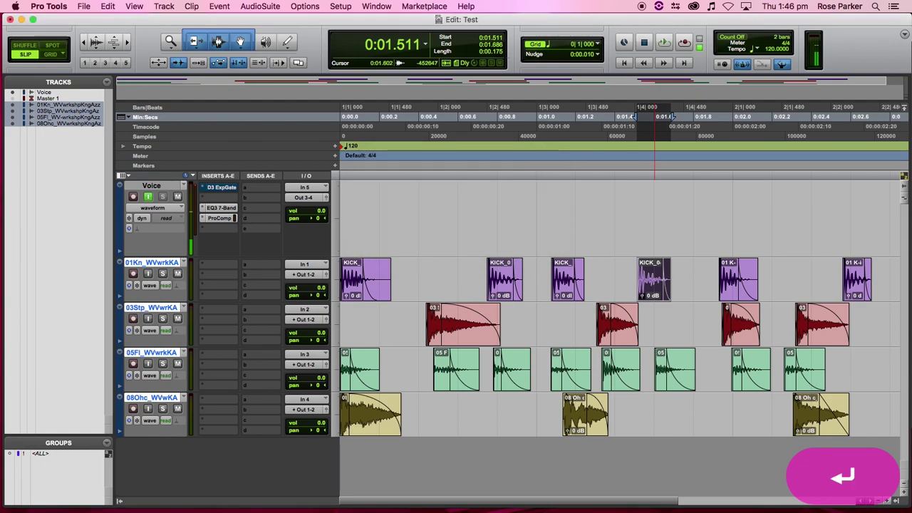
- Rename the fifth kick clip, at 0:01.928, KICK_05 by editing the copied name
{"action": "double_click", "coordinate": [728, 288]}
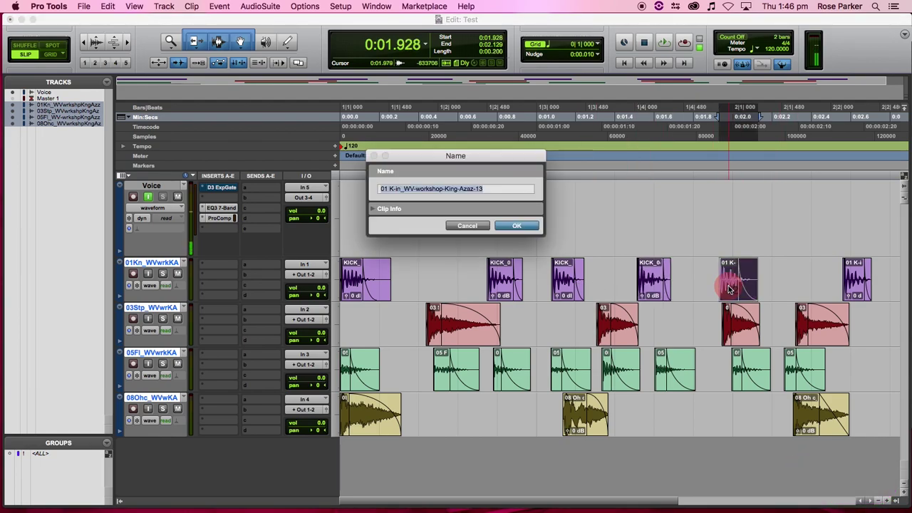
{"action": "key", "text": "super+v"}
{"action": "key", "text": "BackSpace"}
{"action": "type", "text": "5"}
{"action": "key", "text": "Return"}
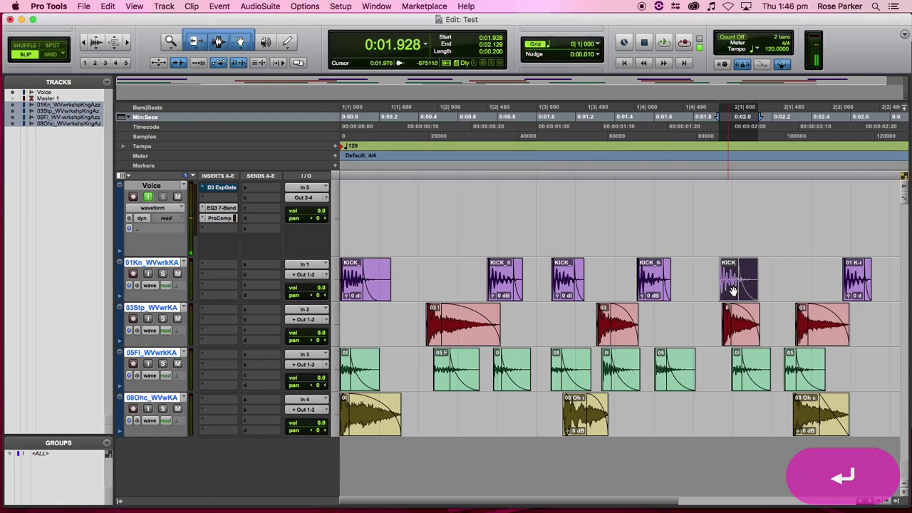
- Rename the sixth kick clip, at 0:02.561, KICK_06 by editing the copied name
{"action": "double_click", "coordinate": [855, 289]}
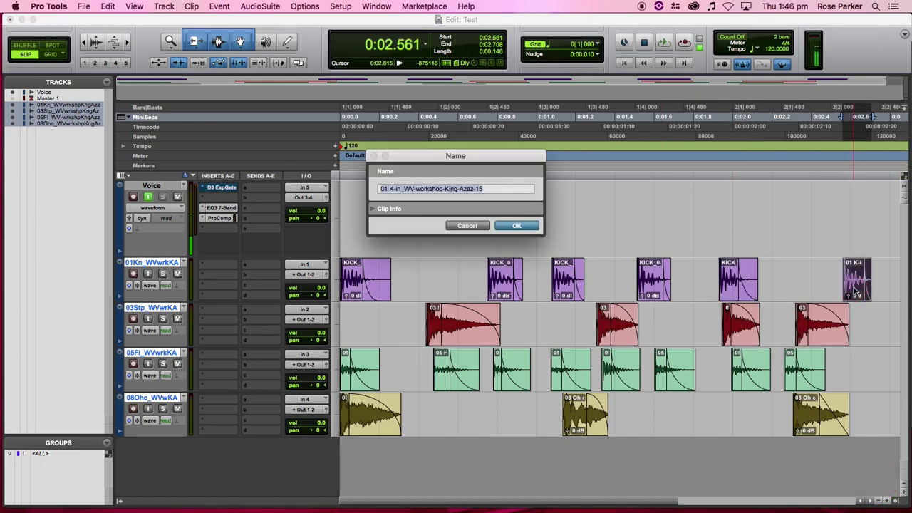
{"action": "type", "text": "KICK_01"}
{"action": "key", "text": "BackSpace"}
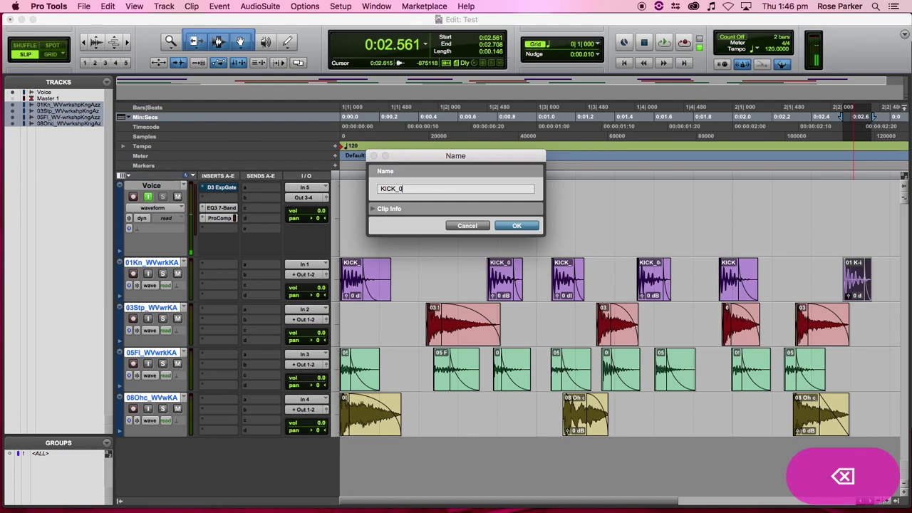
{"action": "type", "text": "6"}
{"action": "key", "text": "Return"}
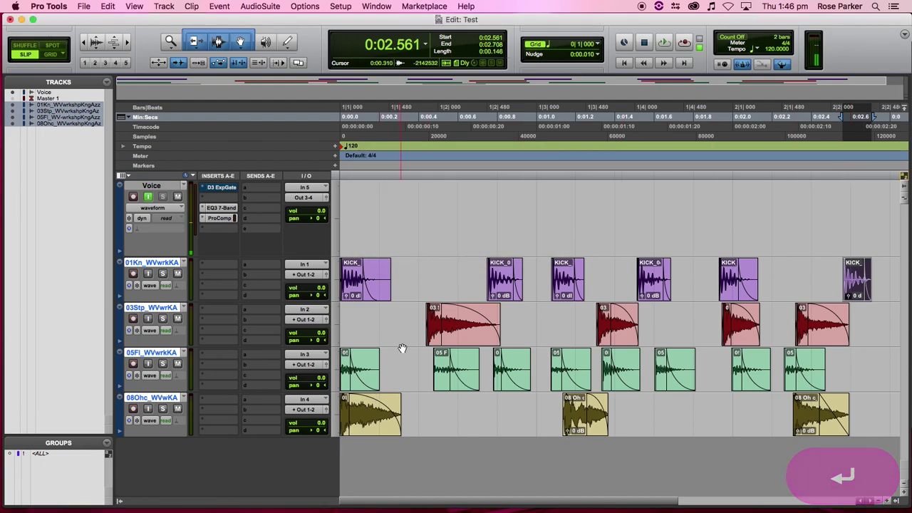
- Rename the first snare clip, at 0:00.438, SNARE_01 and copy the name for reuse
{"action": "double_click", "coordinate": [436, 339]}
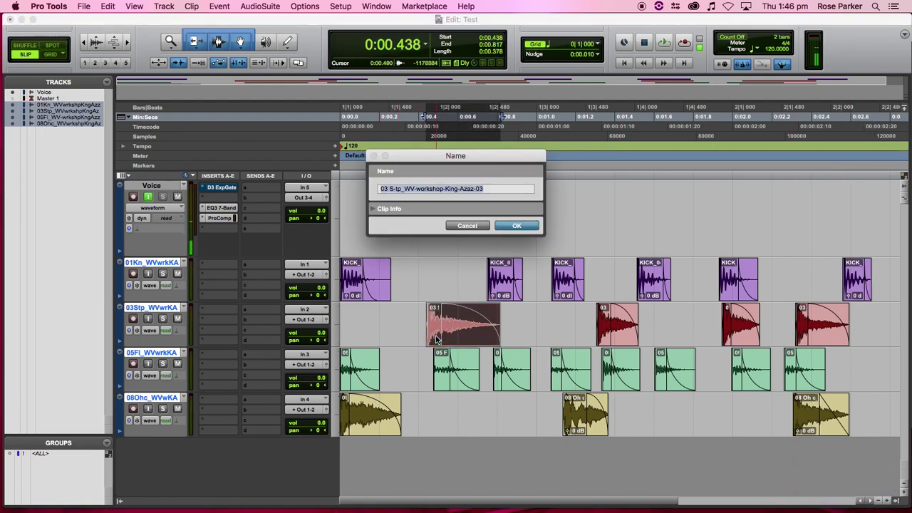
{"action": "type", "text": "SNARE"}
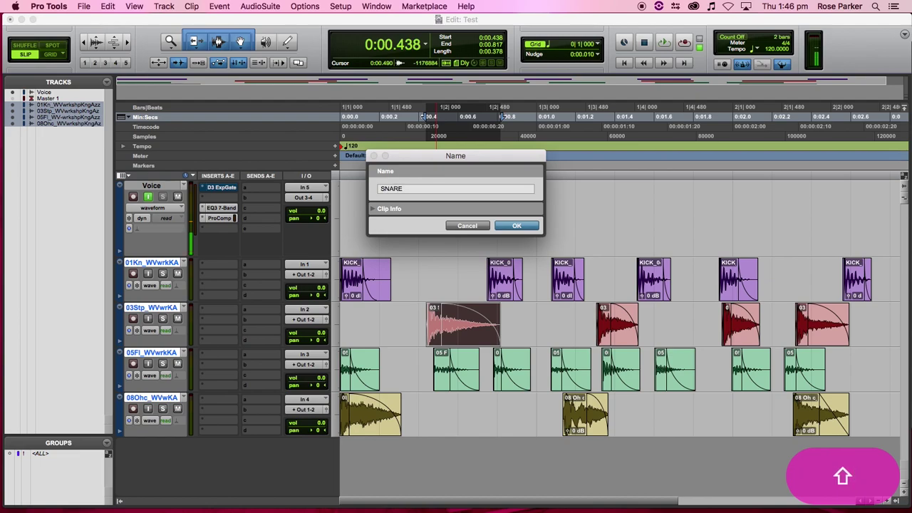
{"action": "type", "text": "_01"}
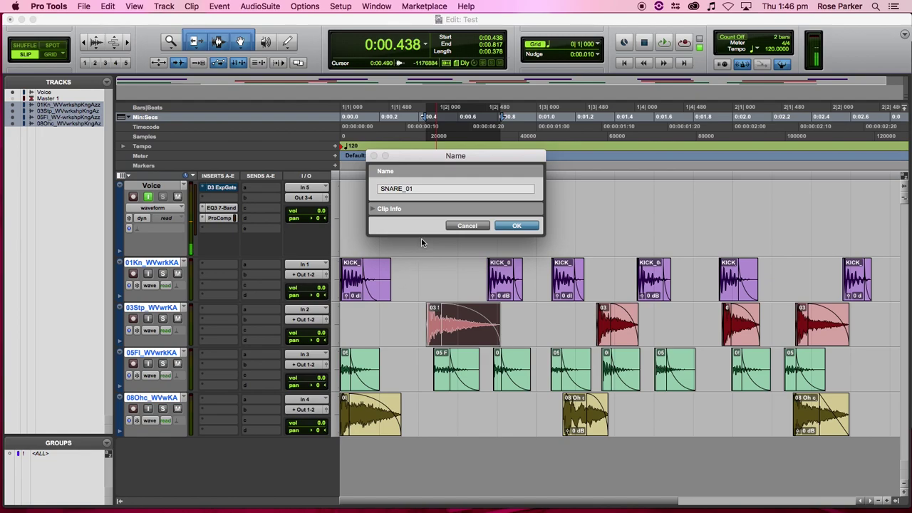
{"action": "double_click", "coordinate": [403, 189]}
{"action": "left_click_drag", "start_coordinate": [409, 190], "coordinate": [352, 189]}
{"action": "key", "text": "super+c"}
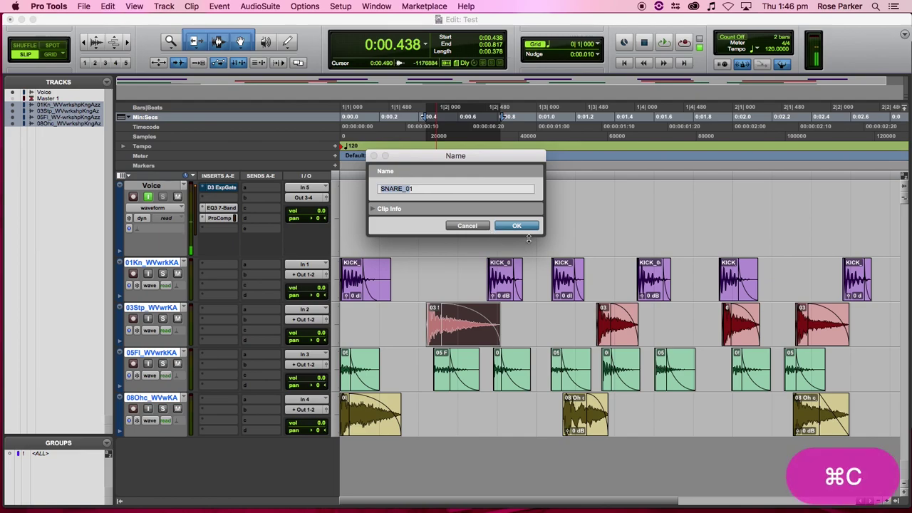
{"action": "left_click", "coordinate": [517, 226]}
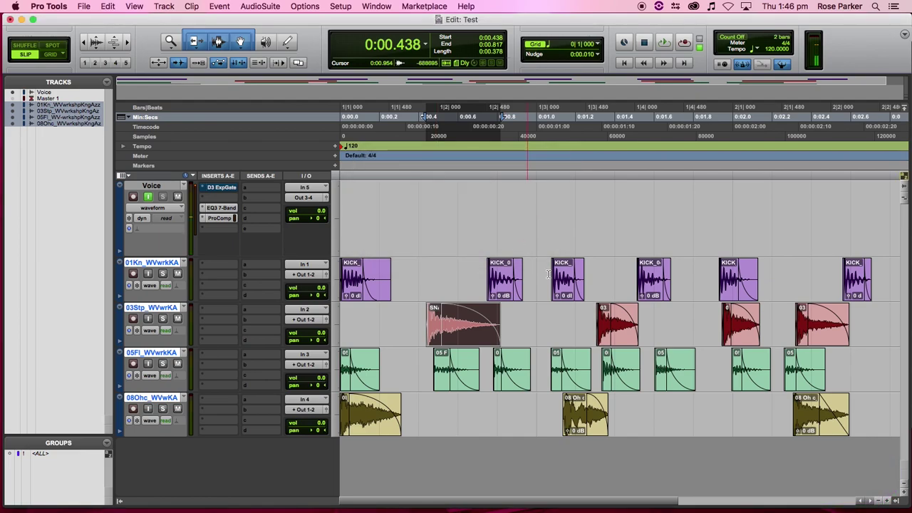
- Rename the second snare clip, at 0:01.305, by changing the copied SNARE_01 name to the next number in sequence
{"action": "double_click", "coordinate": [606, 341]}
{"action": "key", "text": "super+v"}
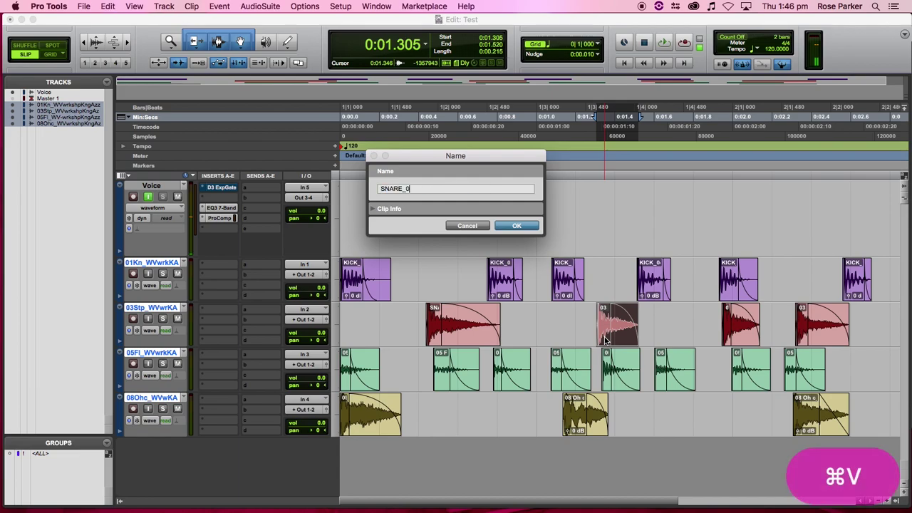
{"action": "type", "text": "3"}
{"action": "key", "text": "Return"}
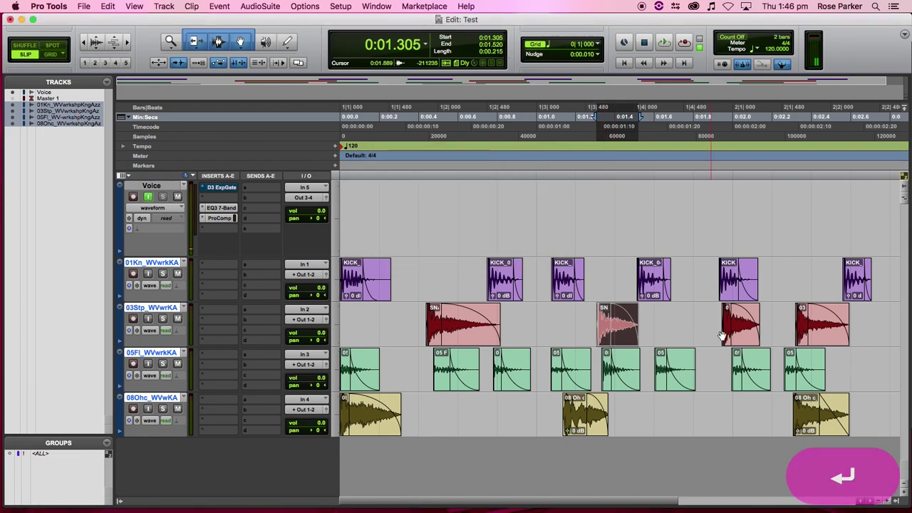
- Rename the third snare clip, at 0:01.943, SNARE_03 by editing the copied name
{"action": "left_click", "coordinate": [728, 338]}
{"action": "double_click", "coordinate": [728, 338]}
{"action": "key", "text": "super+v"}
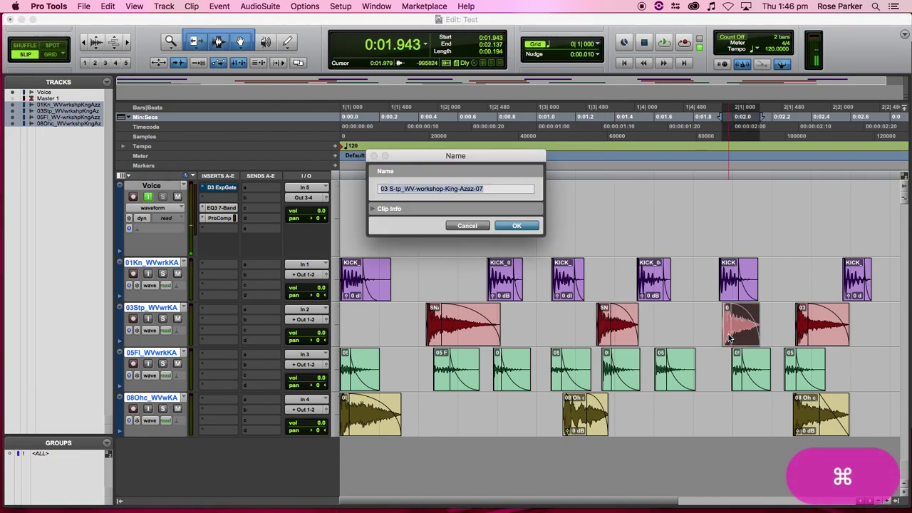
{"action": "type", "text": "3"}
{"action": "key", "text": "Return"}
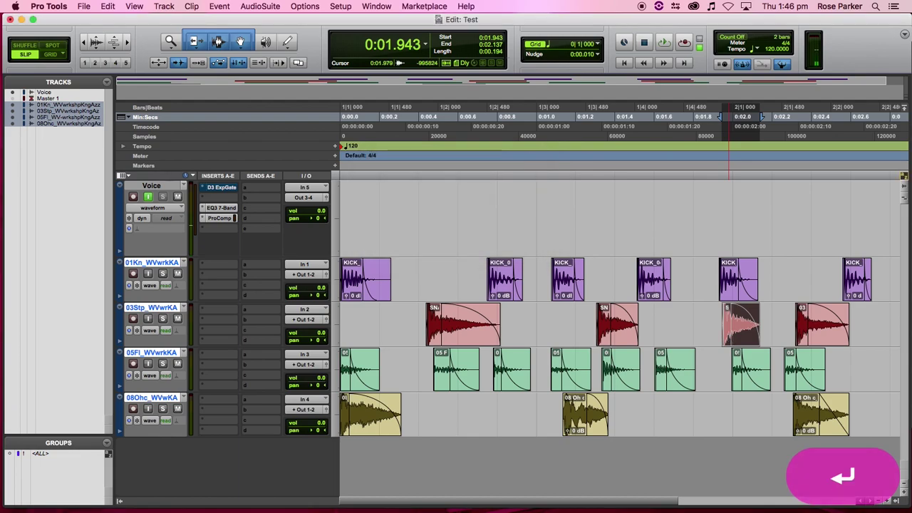
- Rename the fourth snare clip, at 0:02.317, SNARE_04 by editing the copied name
{"action": "double_click", "coordinate": [801, 336]}
{"action": "key", "text": "super+v"}
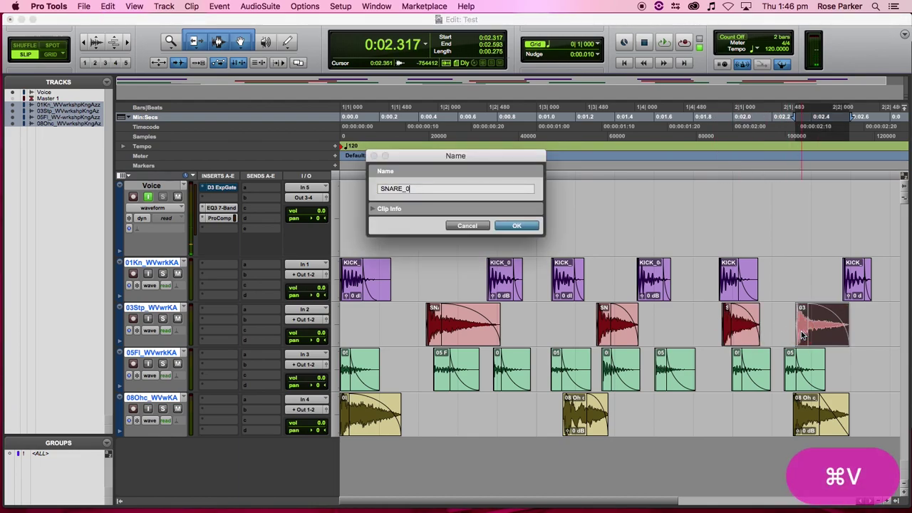
{"action": "type", "text": "4"}
{"action": "key", "text": "Return"}
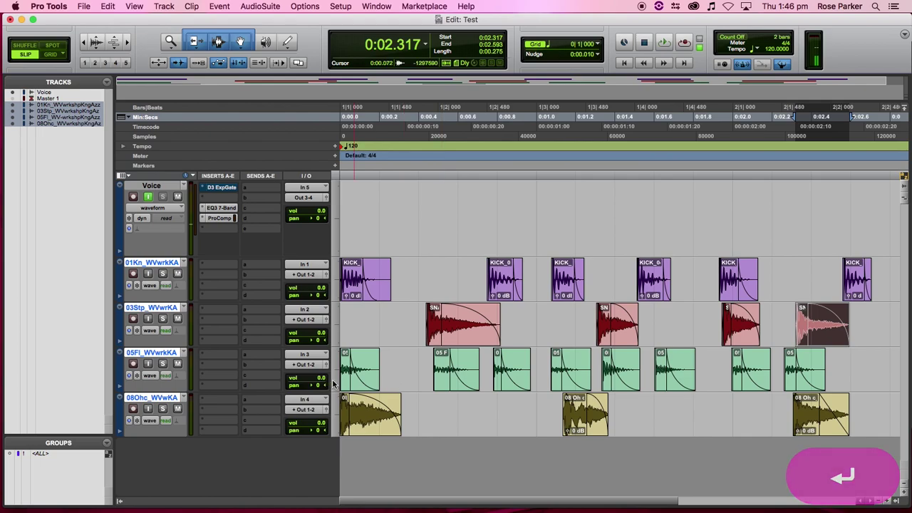
- Rename the first floor tom clip, at 0:00.000, FLOORTOM_01 and copy the name for reuse
{"action": "double_click", "coordinate": [346, 383]}
{"action": "type", "text": "F"}
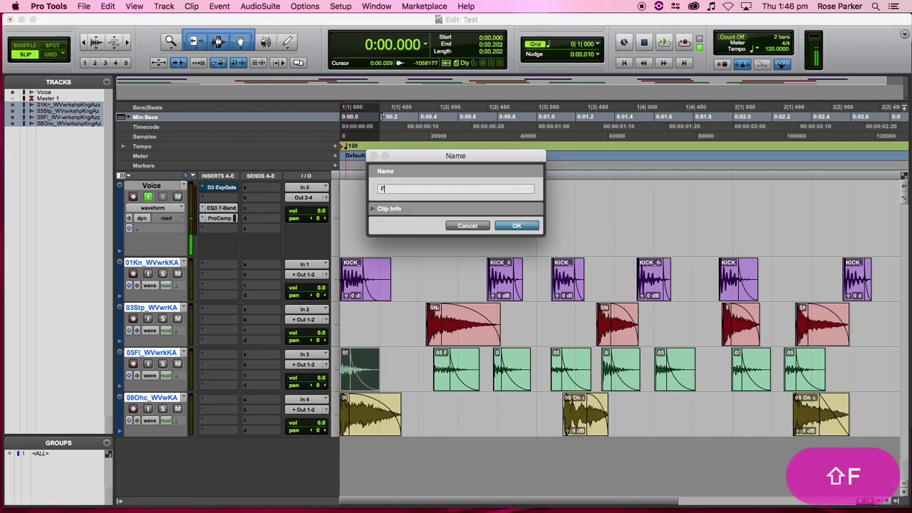
{"action": "type", "text": "LOORT"}
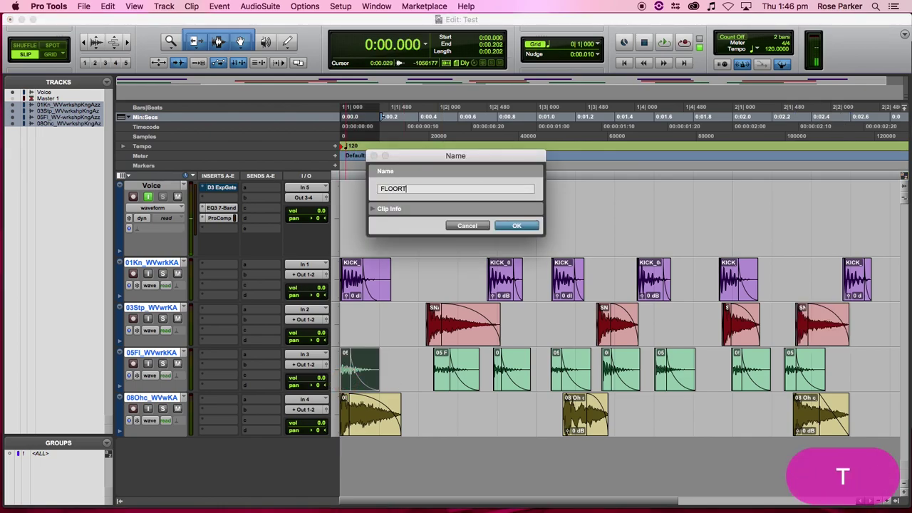
{"action": "type", "text": "OM_01"}
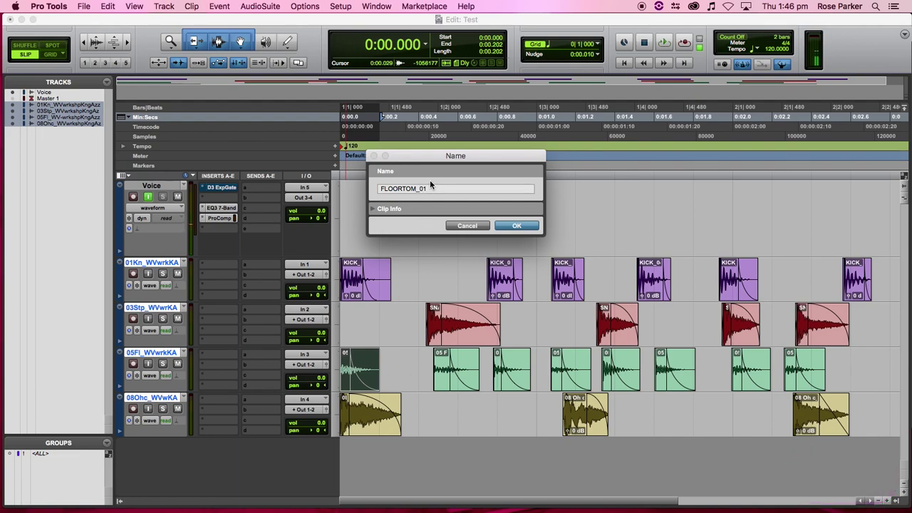
{"action": "left_click_drag", "start_coordinate": [430, 188], "coordinate": [328, 186]}
{"action": "key", "text": "super+c"}
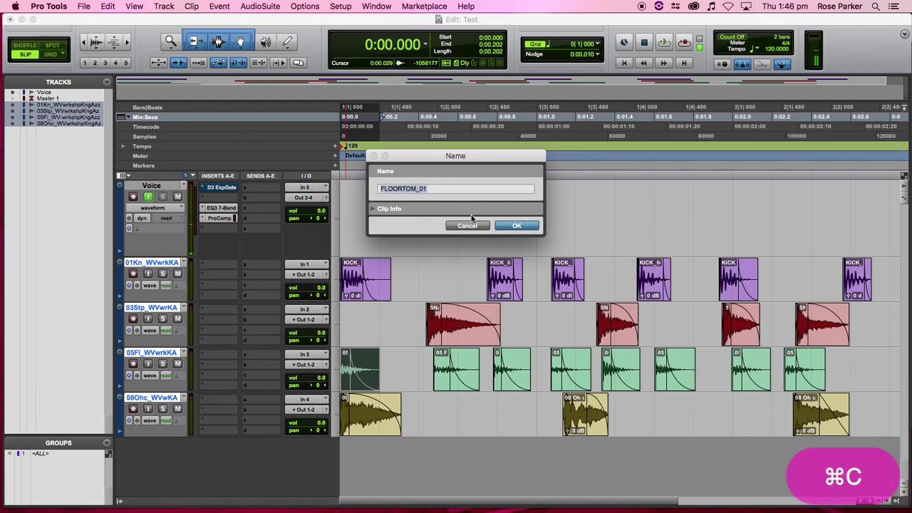
{"action": "left_click", "coordinate": [516, 225]}
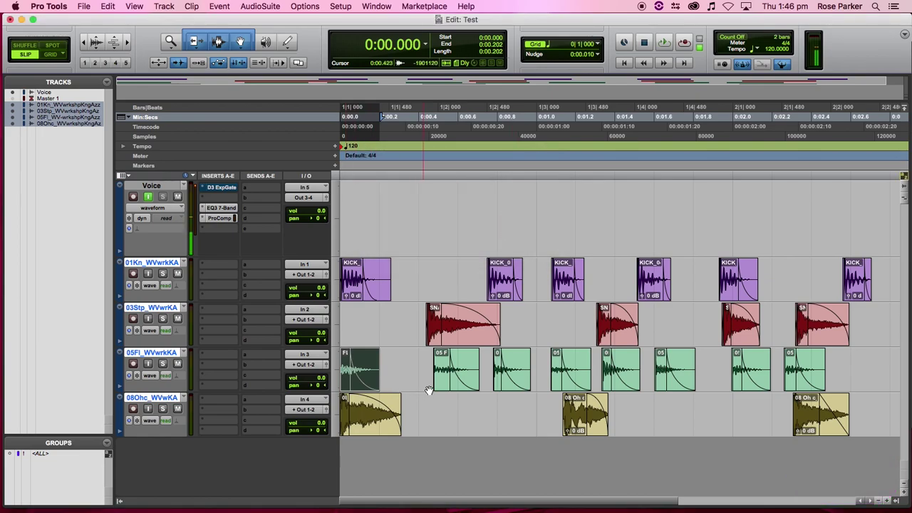
- Rename the second floor tom clip, at 0:00.475, FLOORTOM_02 by editing the copied name
{"action": "double_click", "coordinate": [439, 381]}
{"action": "key", "text": "super+v"}
{"action": "key", "text": "BackSpace"}
{"action": "type", "text": "2"}
{"action": "key", "text": "Return"}
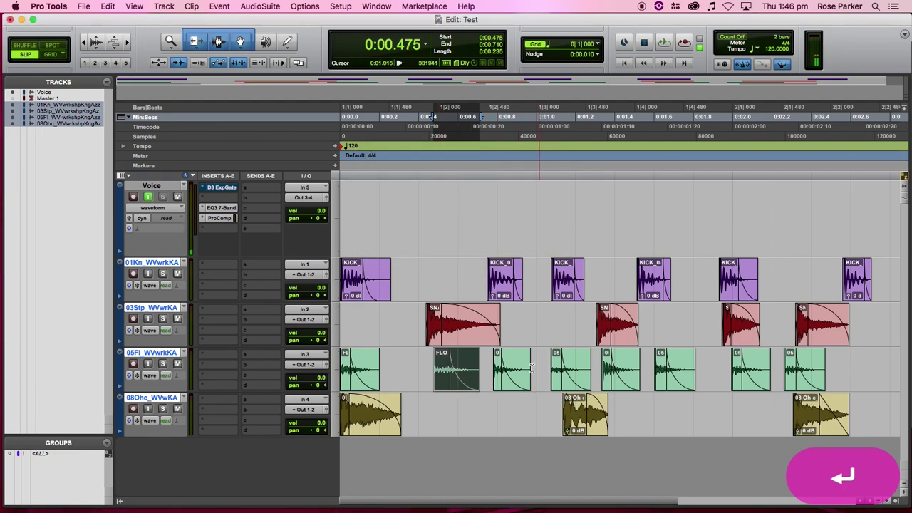
- Rename the third floor tom clip, at 0:00.780, FLOORTOM_03 by editing the copied name
{"action": "double_click", "coordinate": [501, 375]}
{"action": "key", "text": "super+v"}
{"action": "key", "text": "BackSpace"}
{"action": "type", "text": "3"}
{"action": "key", "text": "Return"}
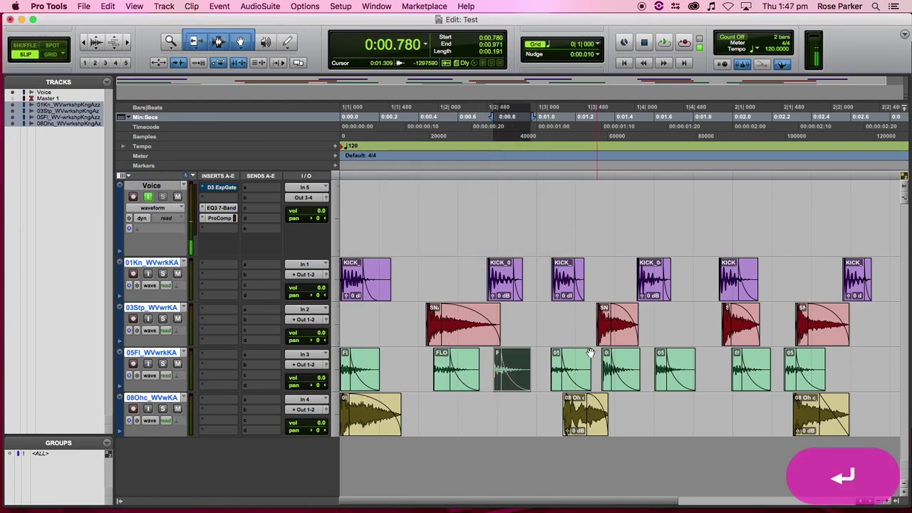
- Rename the fourth and fifth floor tom clips, at 0:01.073 and 0:01.332, from the copied FLOORTOM_01 name, continuing the numbering in sequence
{"action": "double_click", "coordinate": [555, 385]}
{"action": "key", "text": "super+v"}
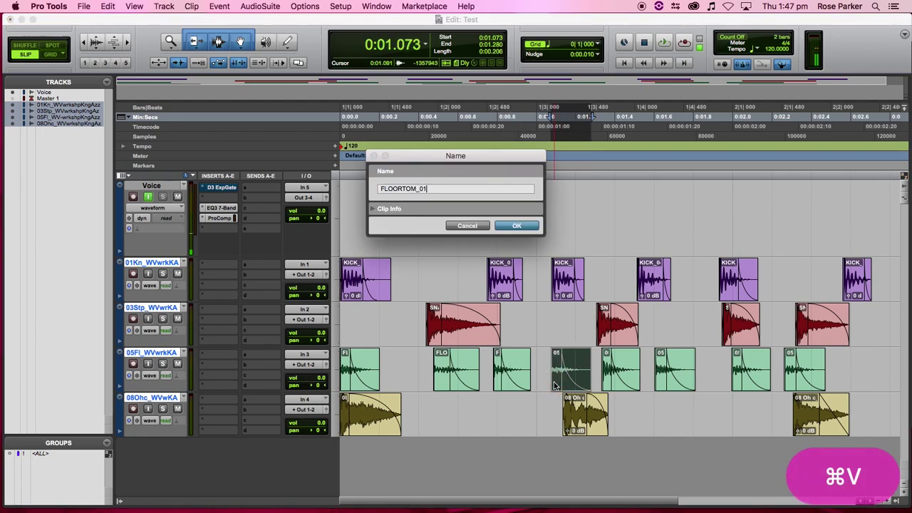
{"action": "key", "text": "Return"}
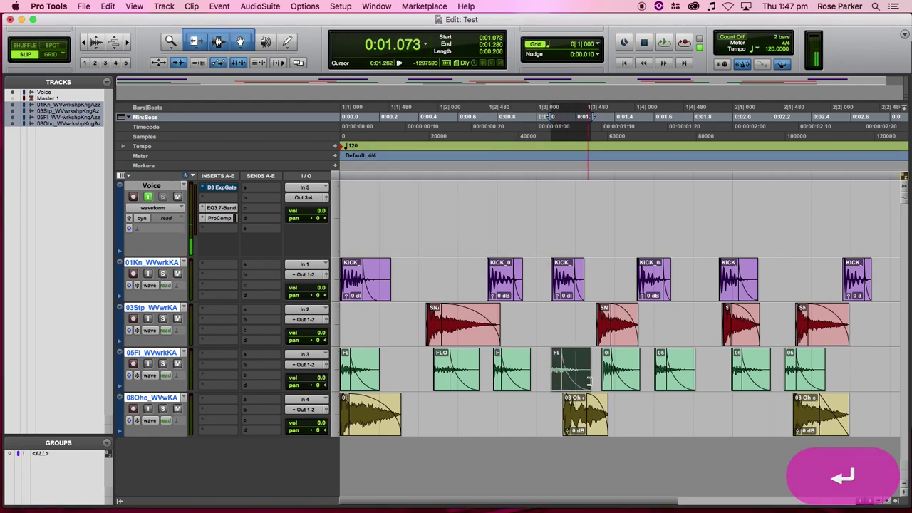
{"action": "left_click", "coordinate": [608, 385]}
{"action": "double_click", "coordinate": [608, 384]}
{"action": "key", "text": "super+v"}
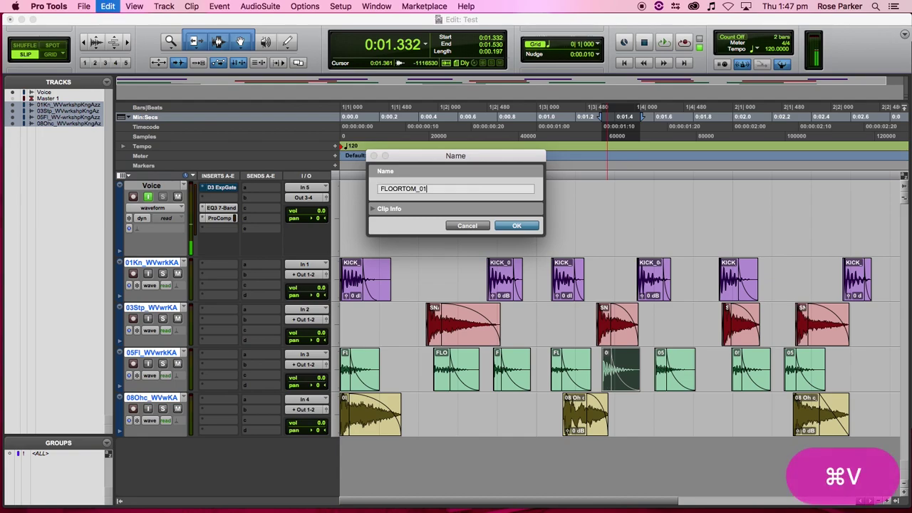
{"action": "key", "text": "Return"}
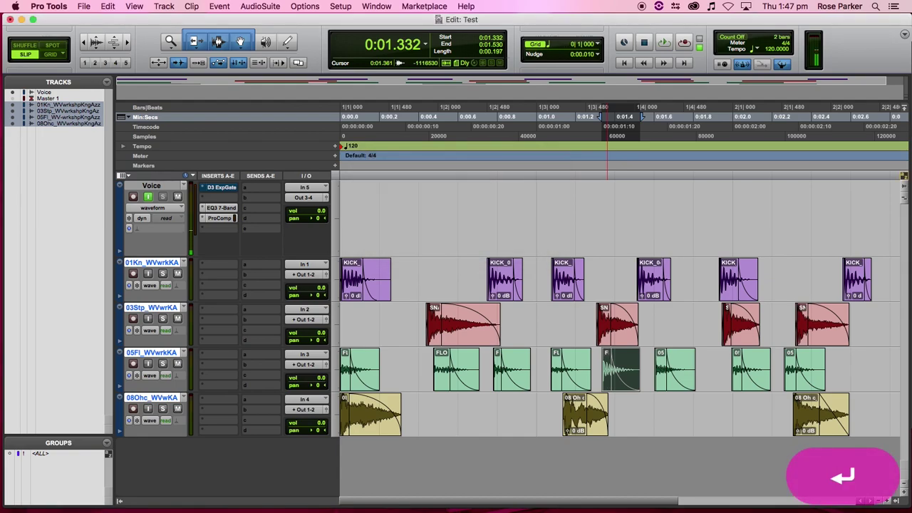
- Rename the sixth floor tom clip, at 0:01.603, FLOORTOM_06 by editing the copied name
{"action": "double_click", "coordinate": [661, 377]}
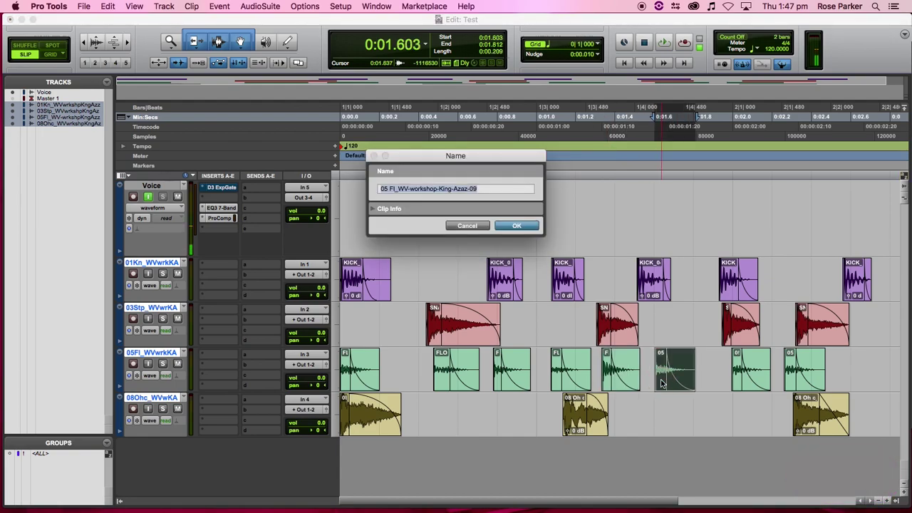
{"action": "key", "text": "super+v"}
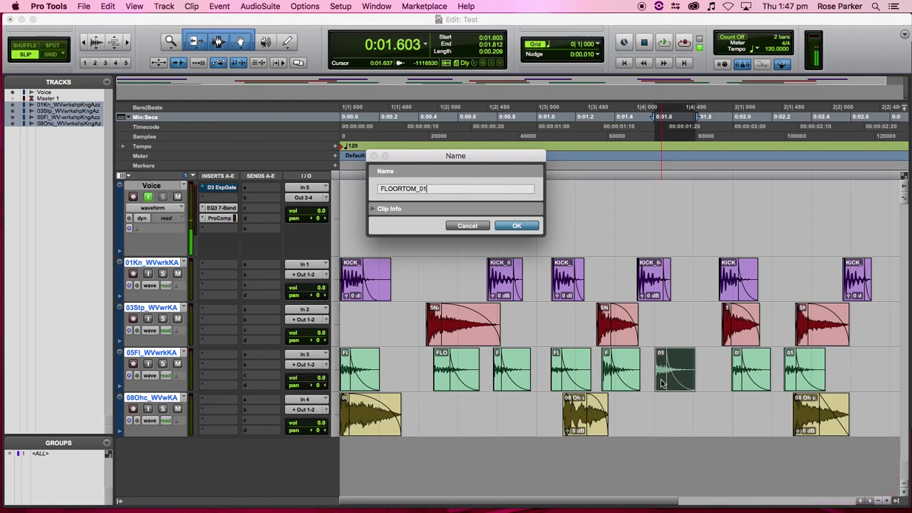
{"action": "key", "text": "BackSpace"}
{"action": "type", "text": "2"}
{"action": "key", "text": "Return"}
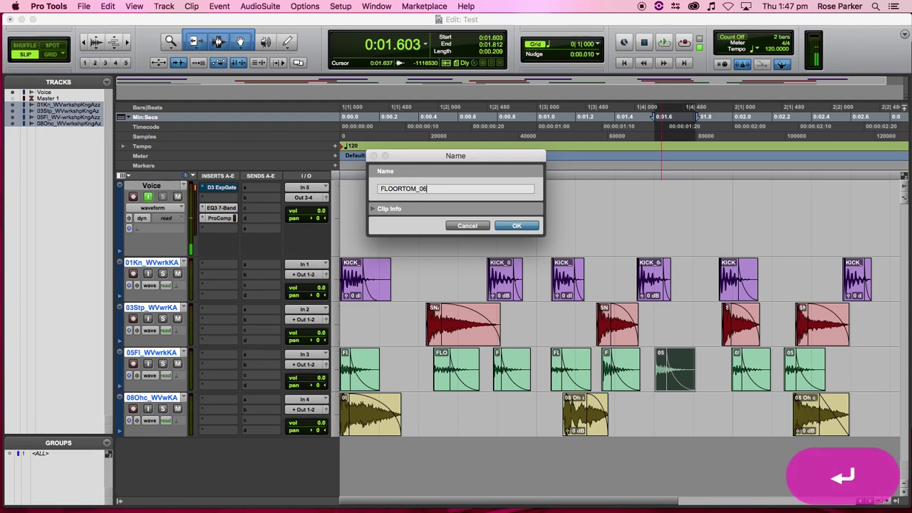
- Replace the name of the seventh floor tom clip, at 0:01.995, with the copied FLOORTOM_01 and remove its last digit
{"action": "double_click", "coordinate": [739, 381]}
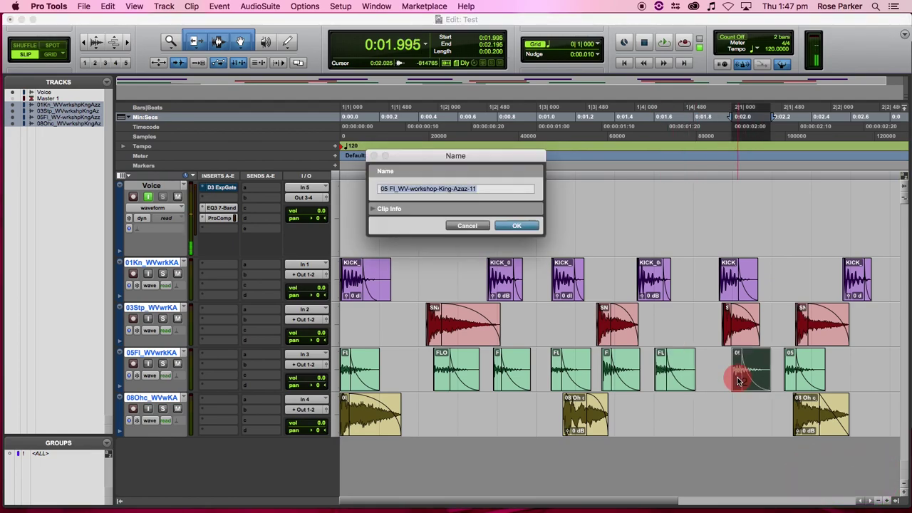
{"action": "type", "text": "FLOORTOM_01"}
{"action": "key", "text": "BackSpace"}
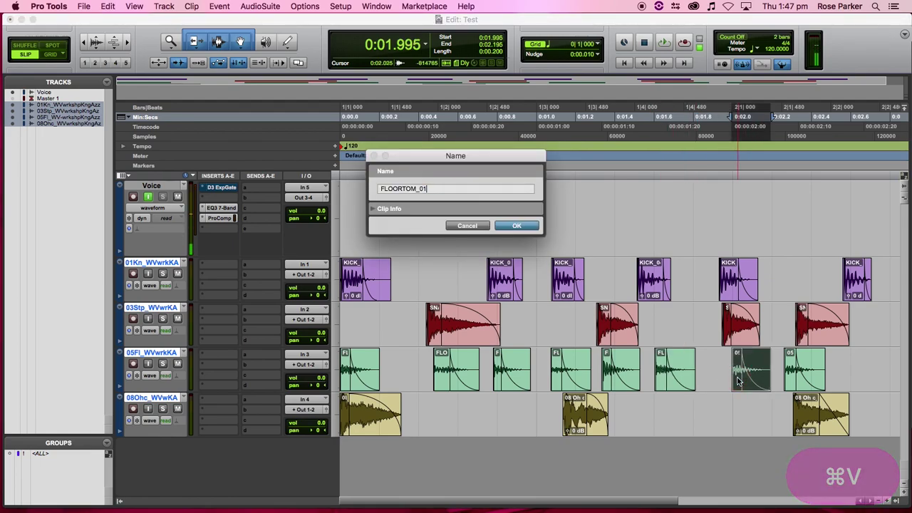
- Finish renaming the seventh floor tom clip and rename the eighth floor tom clip FLOORTOM_08
{"action": "type", "text": "3"}
{"action": "key", "text": "Return"}
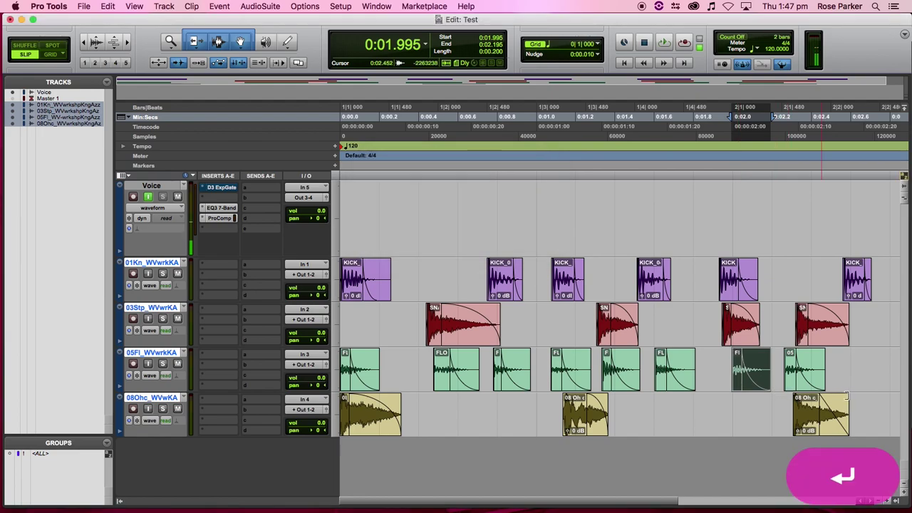
{"action": "double_click", "coordinate": [788, 381]}
{"action": "type", "text": "FLOORTOM_01"}
{"action": "key", "text": "BackSpace"}
{"action": "type", "text": "8"}
{"action": "key", "text": "Return"}
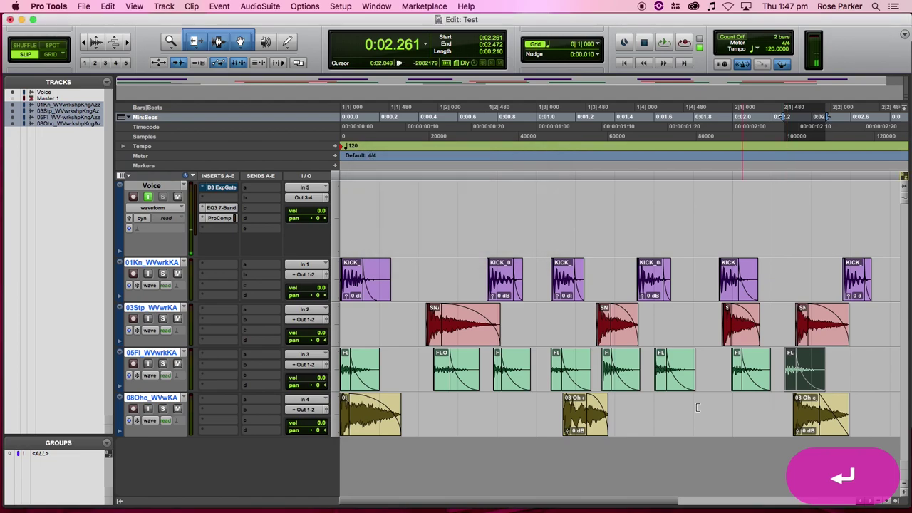
- Rename the first clip on the 08Ohc overhead track SNARE_DISTANT_01
{"action": "left_click", "coordinate": [343, 421]}
{"action": "double_click", "coordinate": [343, 420]}
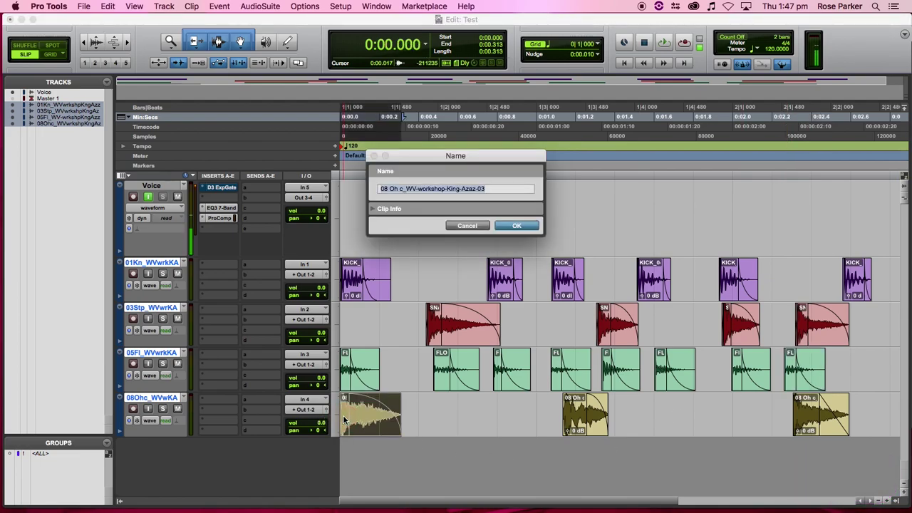
{"action": "type", "text": "FLOORTOM_01"}
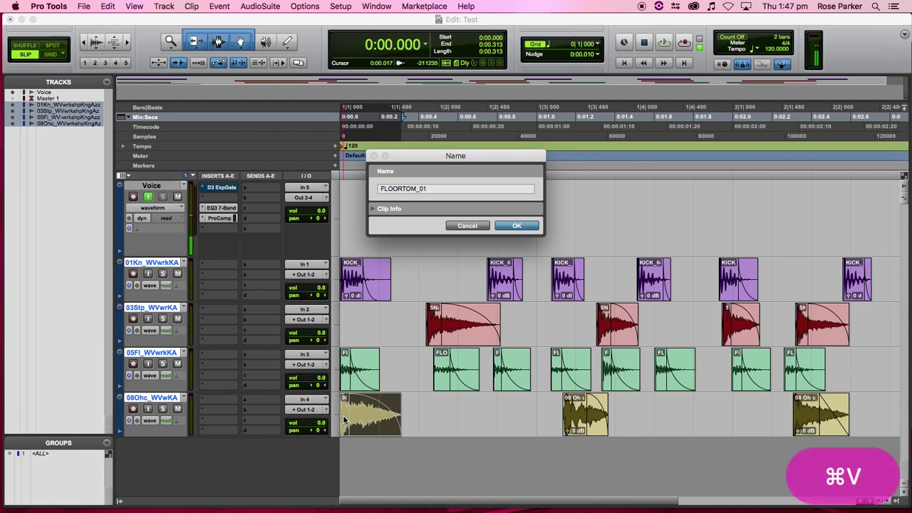
{"action": "key", "text": "BackSpace"}
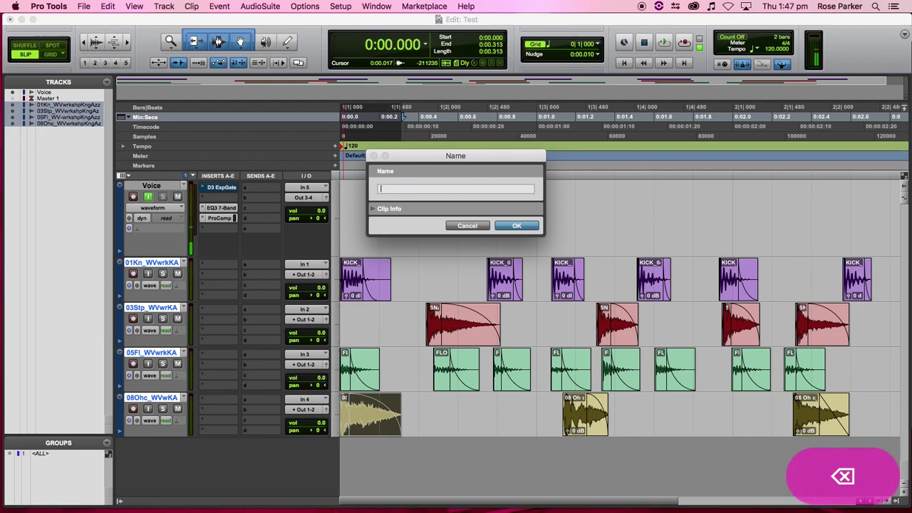
{"action": "type", "text": "SNA"}
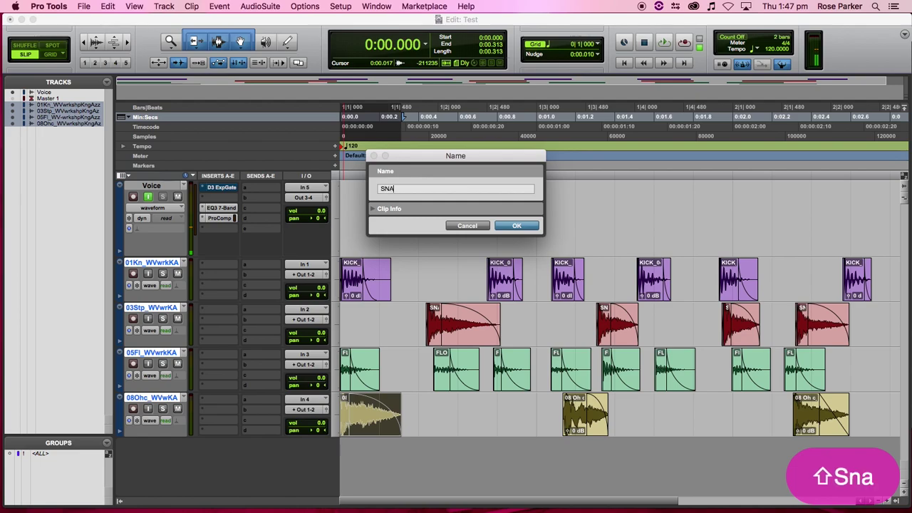
{"action": "type", "text": "RE_DI"}
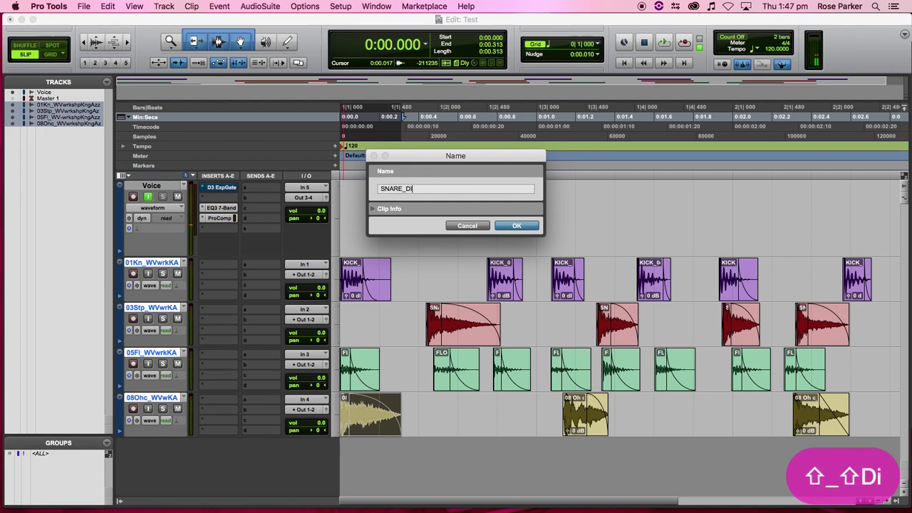
{"action": "type", "text": "STANT_"}
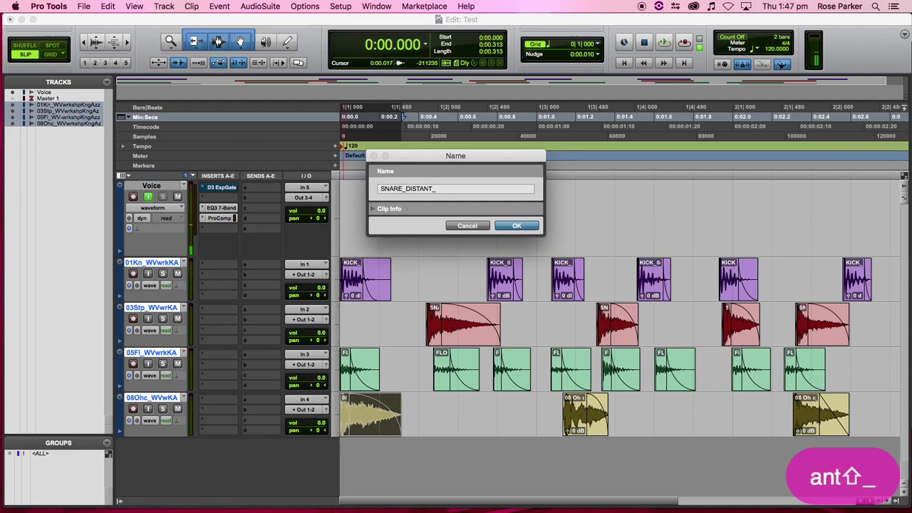
{"action": "type", "text": "01"}
{"action": "key", "text": "Return"}
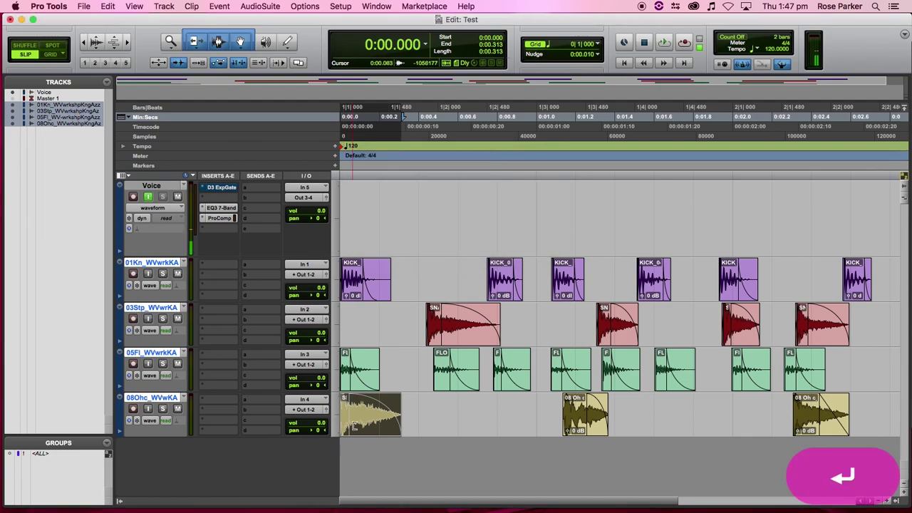
{"action": "double_click", "coordinate": [576, 421]}
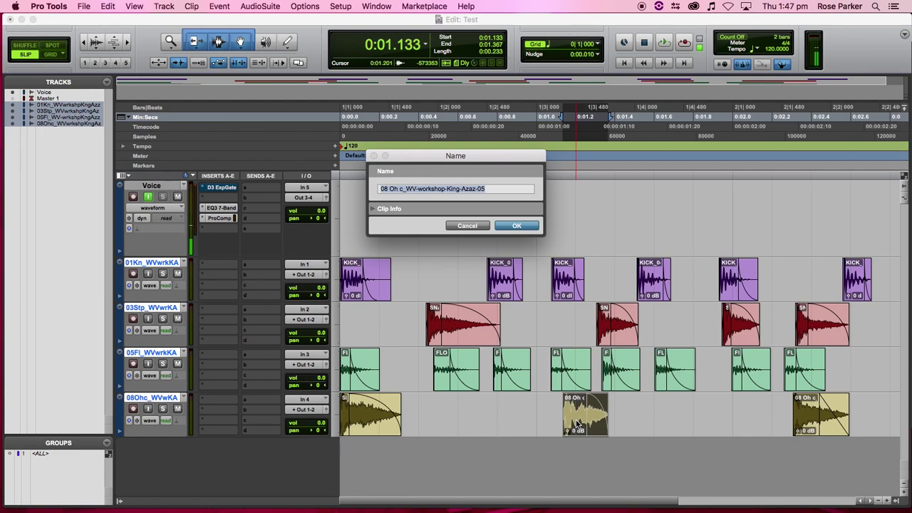
{"action": "type", "text": "FLOORTOM_01"}
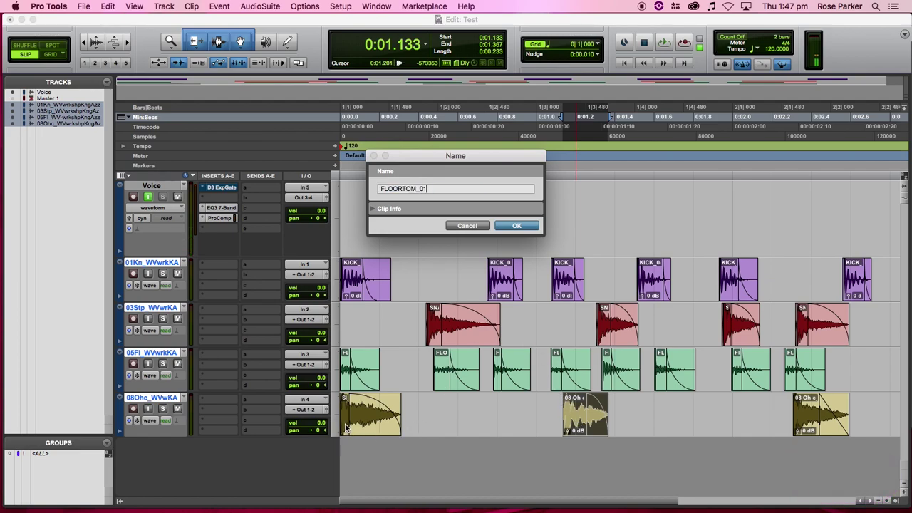
{"action": "left_click", "coordinate": [480, 225]}
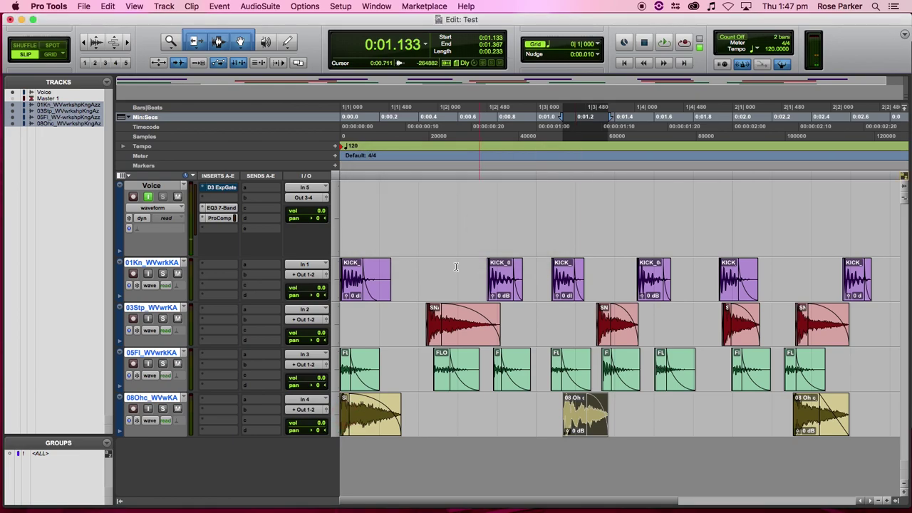
- Copy the name SNARE_DISTANT_01 from the first clip on the overhead track
{"action": "double_click", "coordinate": [346, 424]}
{"action": "key", "text": "super+c"}
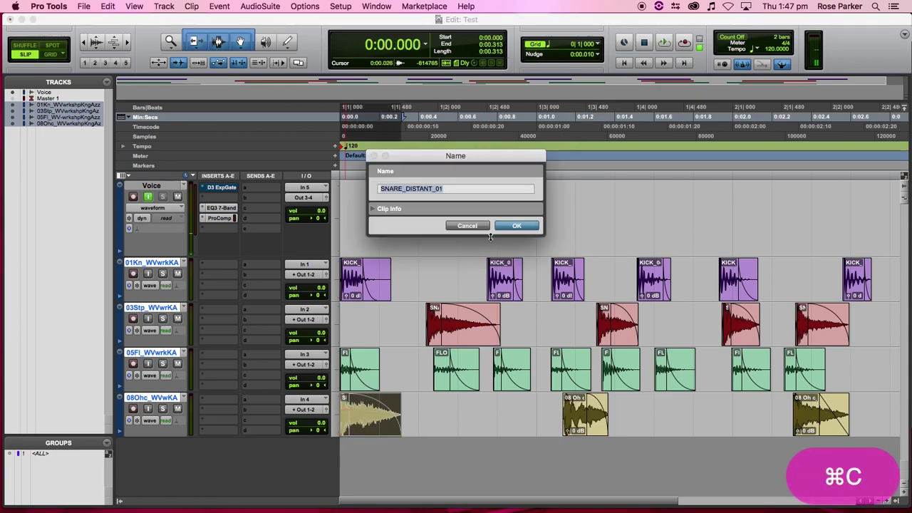
{"action": "left_click", "coordinate": [526, 226]}
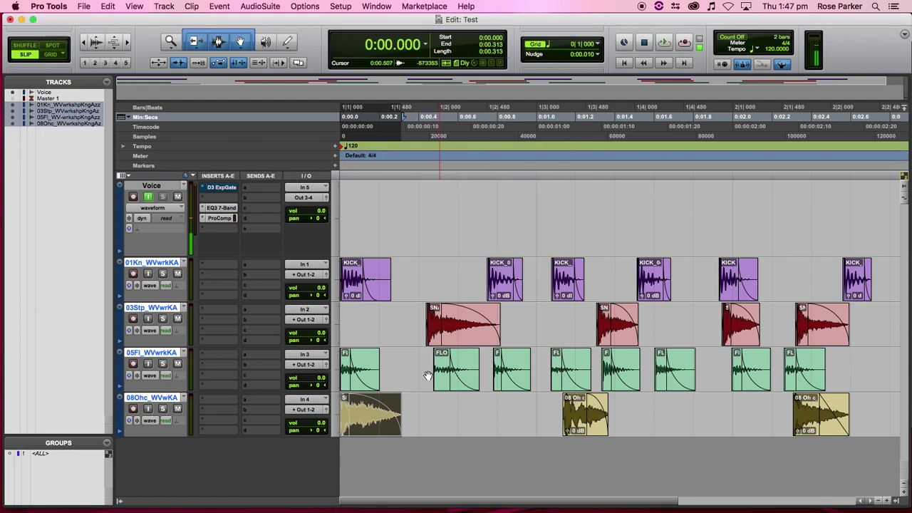
- Move the first close snare clip to the session start and the second one earlier to roughly line up with the second overhead clip
{"action": "left_click_drag", "start_coordinate": [432, 344], "coordinate": [347, 344]}
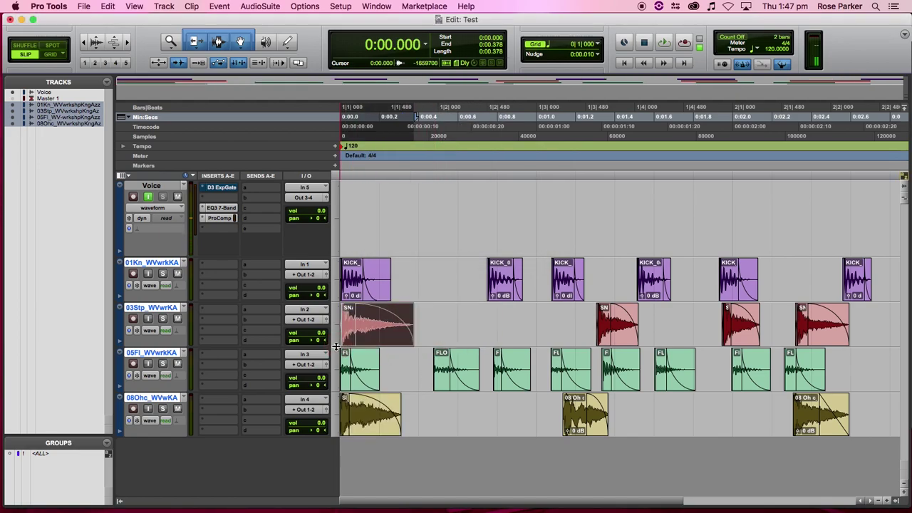
{"action": "left_click_drag", "start_coordinate": [602, 335], "coordinate": [566, 350]}
- Rename the second clip on the overhead track using the copied SNARE_DISTANT name
{"action": "double_click", "coordinate": [574, 415]}
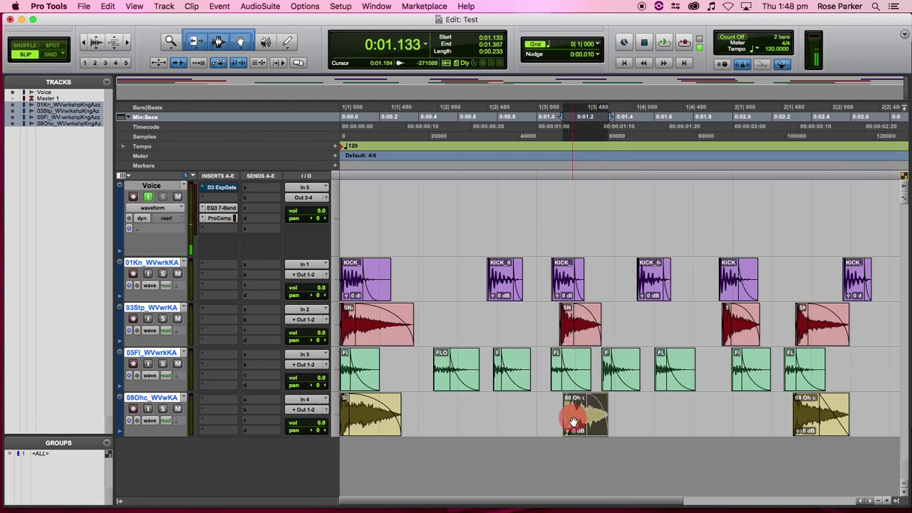
{"action": "key", "text": "super+v"}
{"action": "key", "text": "Return"}
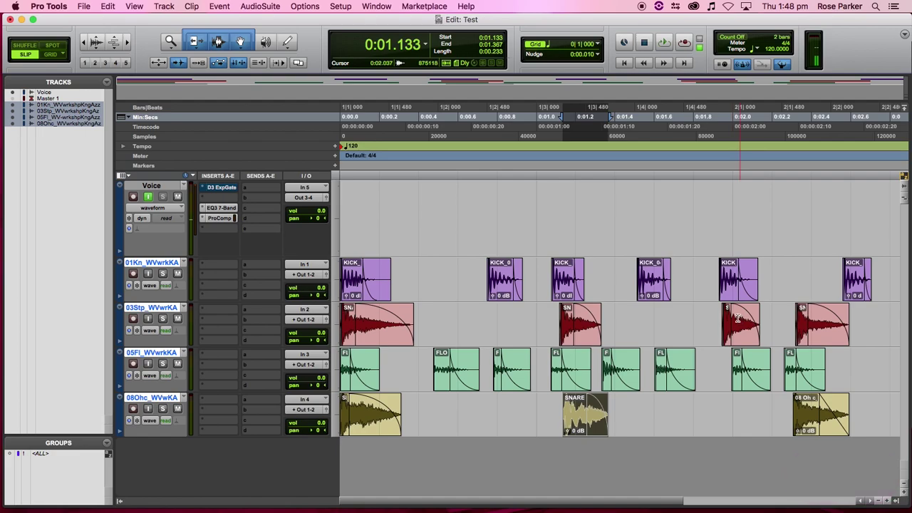
- Rename the last overhead clip SNARE_DISTANT_04 and check the name of the close snare clip at the same time position
{"action": "double_click", "coordinate": [813, 426]}
{"action": "key", "text": "super+v"}
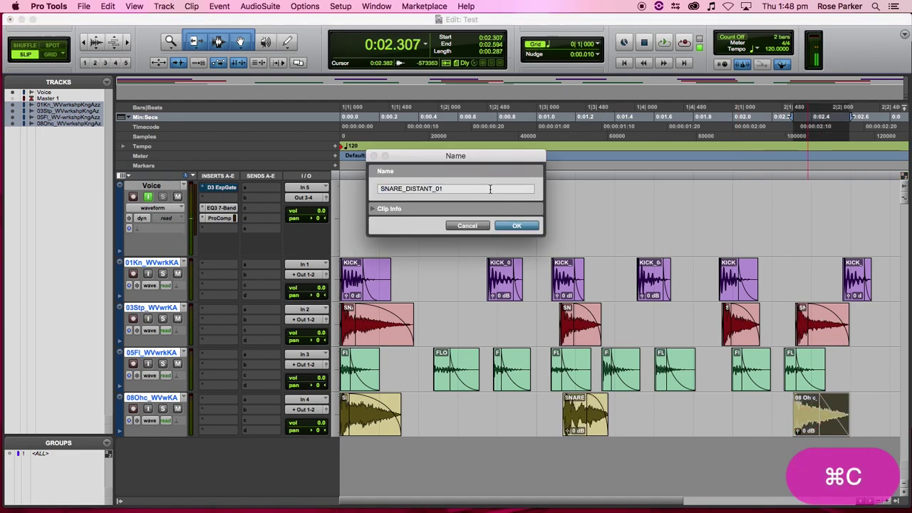
{"action": "key", "text": "BackSpace"}
{"action": "key", "text": "BackSpace"}
{"action": "type", "text": "4"}
{"action": "key", "text": "BackSpace"}
{"action": "type", "text": "04"}
{"action": "key", "text": "Return"}
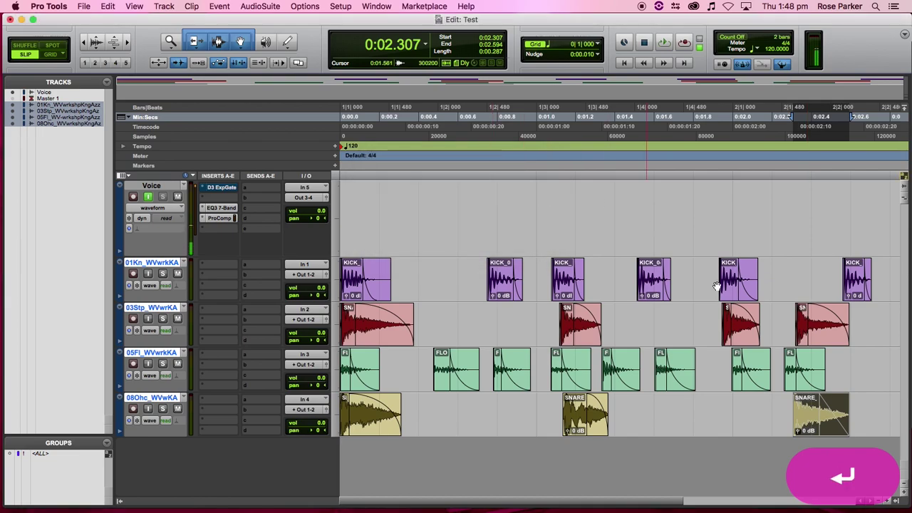
{"action": "double_click", "coordinate": [802, 329]}
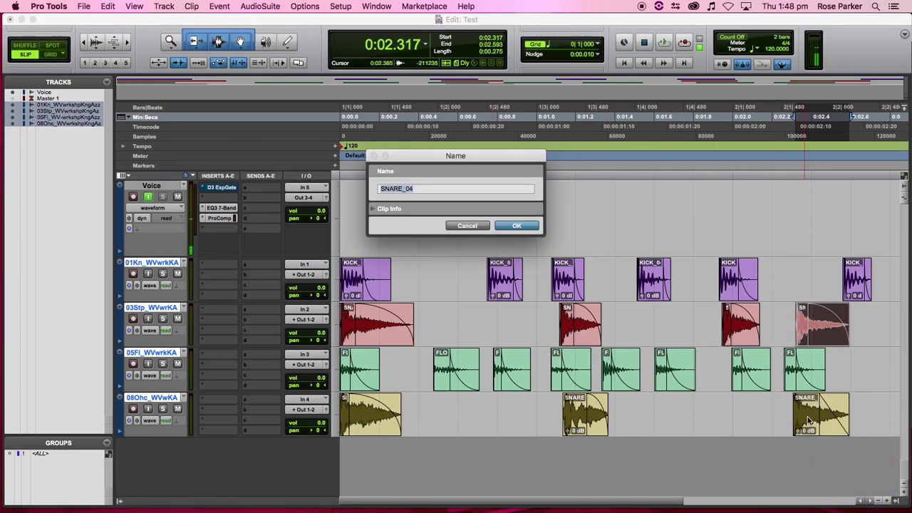
{"action": "left_click", "coordinate": [517, 225]}
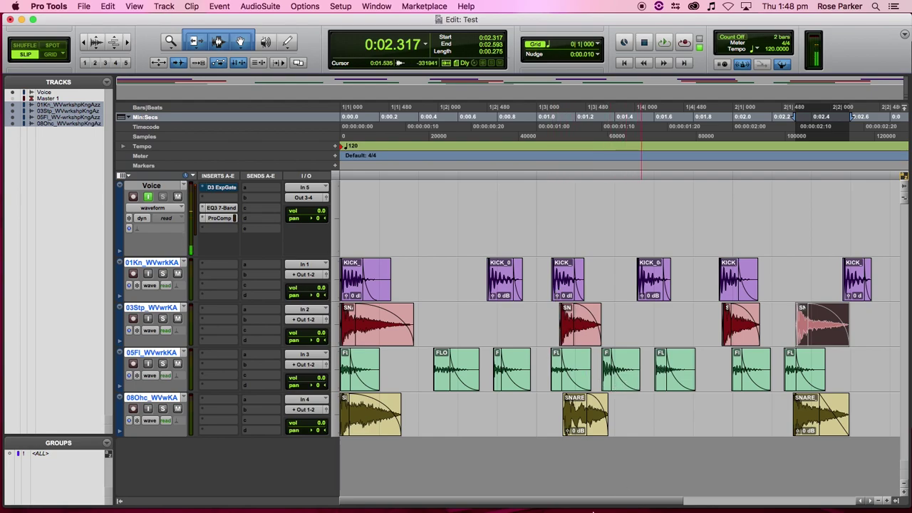
- Switch to Chrome to review the assignment PDF's requirement on appropriate level and top and tailing, and return to Pro Tools
{"action": "left_click", "coordinate": [159, 496]}
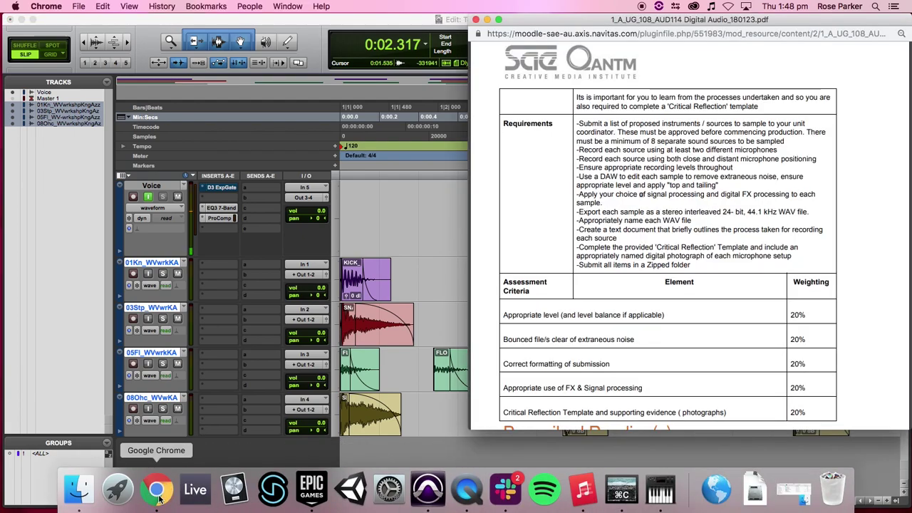
{"action": "left_click_drag", "start_coordinate": [716, 184], "coordinate": [666, 190]}
{"action": "left_click", "coordinate": [616, 186]}
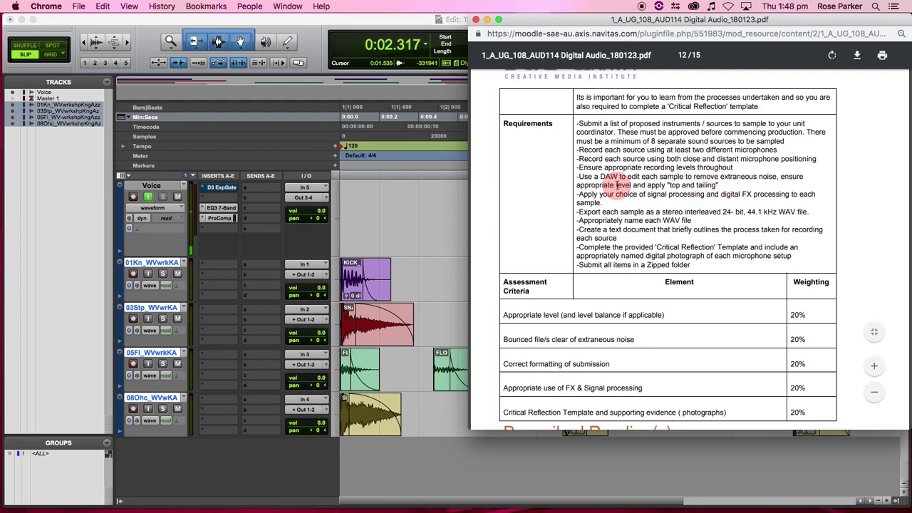
{"action": "left_click", "coordinate": [403, 211]}
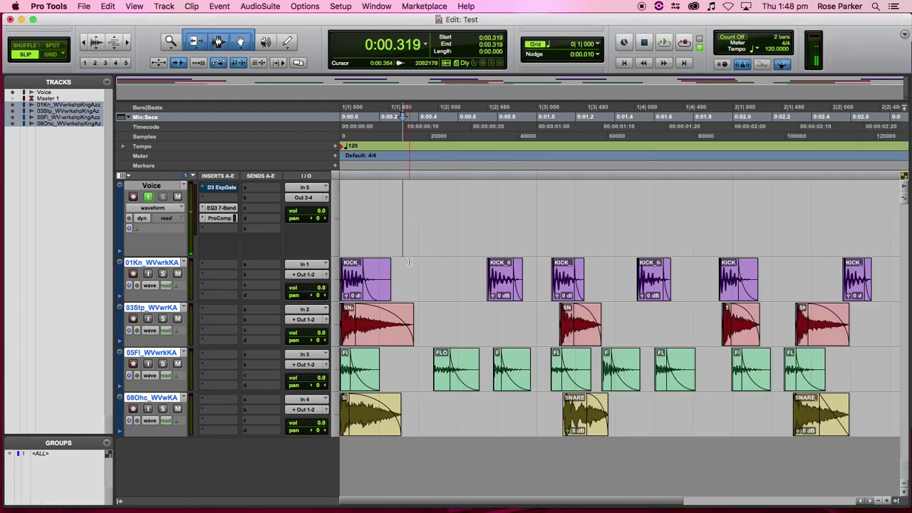
- Open the AudioSuite Gain plug-in for the first kick clip and place its window clear of the kick clips
{"action": "left_click", "coordinate": [356, 285]}
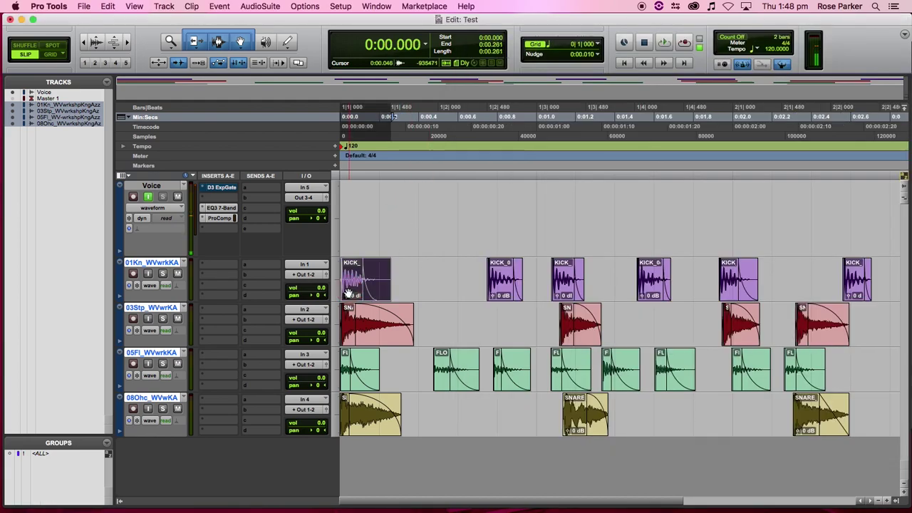
{"action": "left_click", "coordinate": [306, 7]}
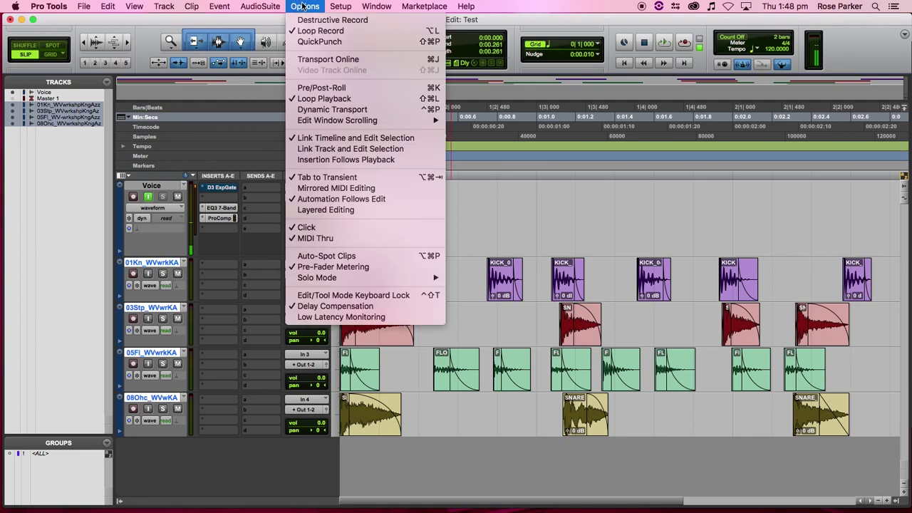
{"action": "mouse_move", "coordinate": [194, 6]}
{"action": "mouse_move", "coordinate": [248, 5]}
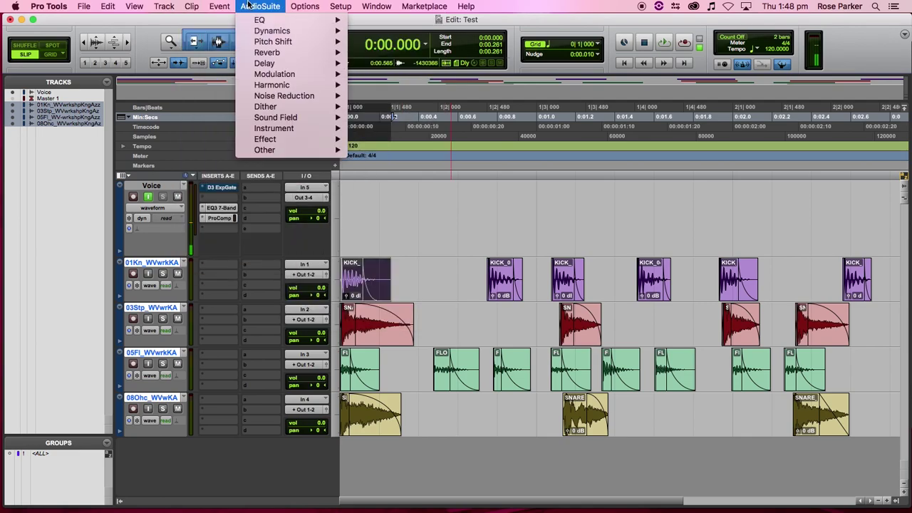
{"action": "mouse_move", "coordinate": [279, 145]}
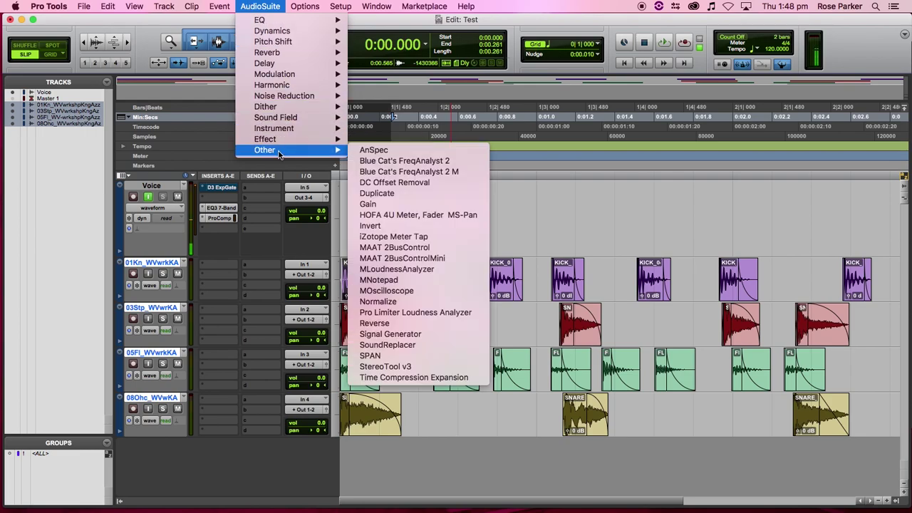
{"action": "left_click", "coordinate": [386, 205]}
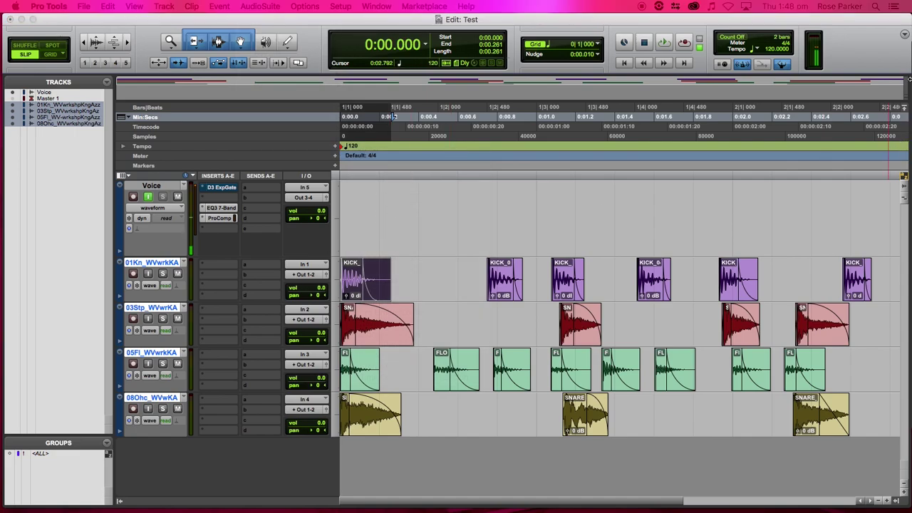
{"action": "left_click_drag", "start_coordinate": [760, 270], "coordinate": [443, 143]}
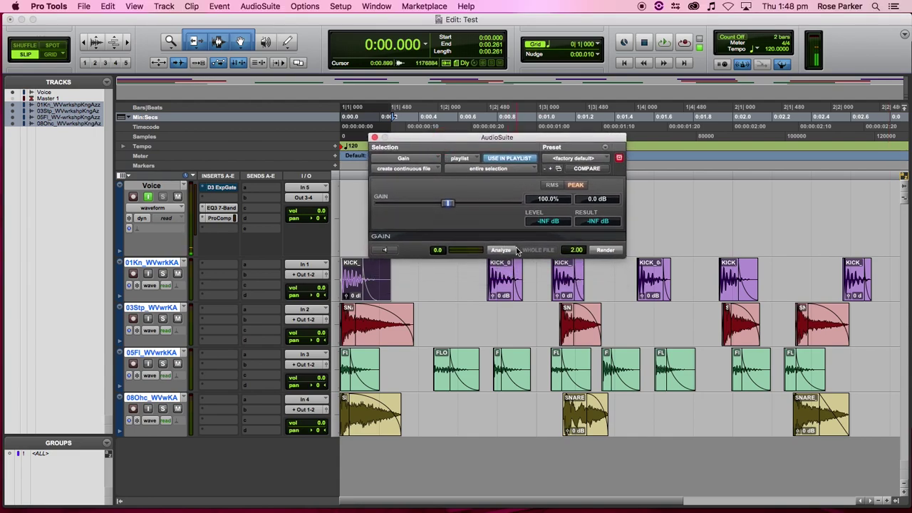
{"action": "left_click_drag", "start_coordinate": [529, 140], "coordinate": [545, 117]}
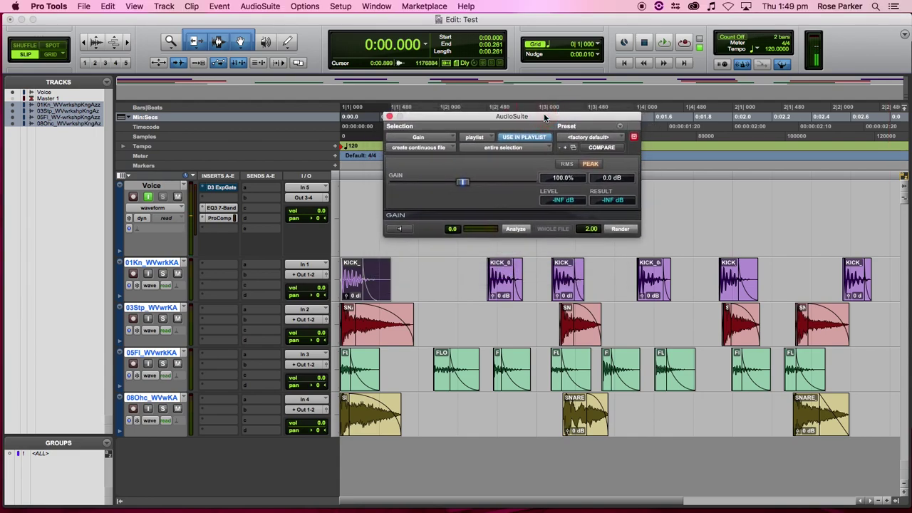
- Analyze the peak level of the first, second and third kick clips with the Gain plug-in
{"action": "left_click", "coordinate": [515, 228]}
{"action": "left_click", "coordinate": [499, 292]}
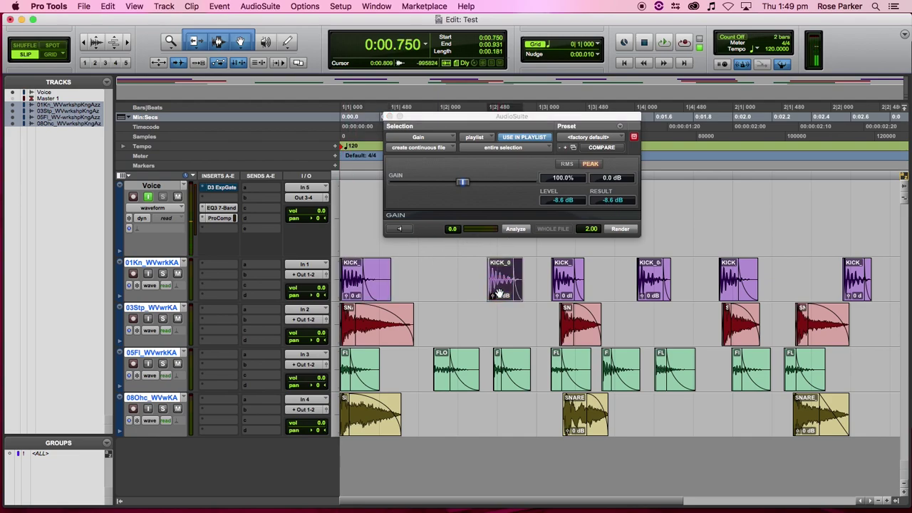
{"action": "left_click", "coordinate": [519, 231]}
{"action": "left_click", "coordinate": [560, 287]}
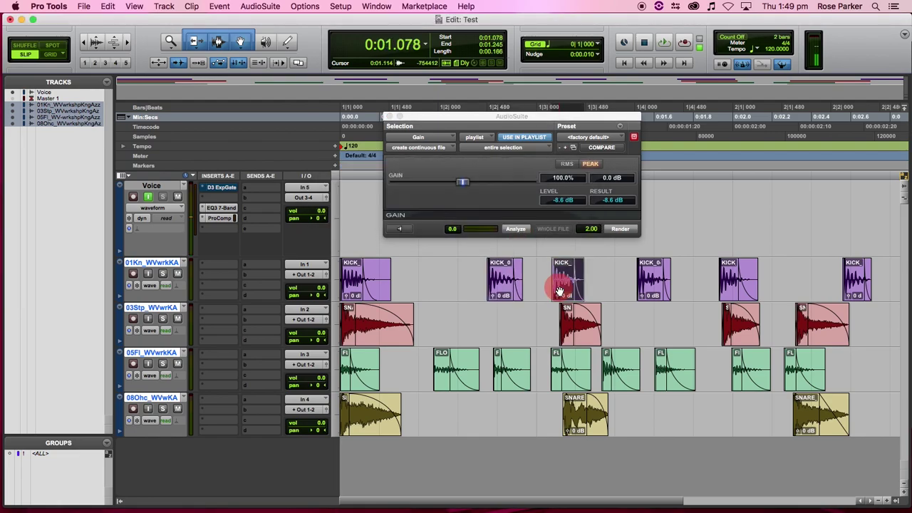
{"action": "left_click", "coordinate": [510, 230]}
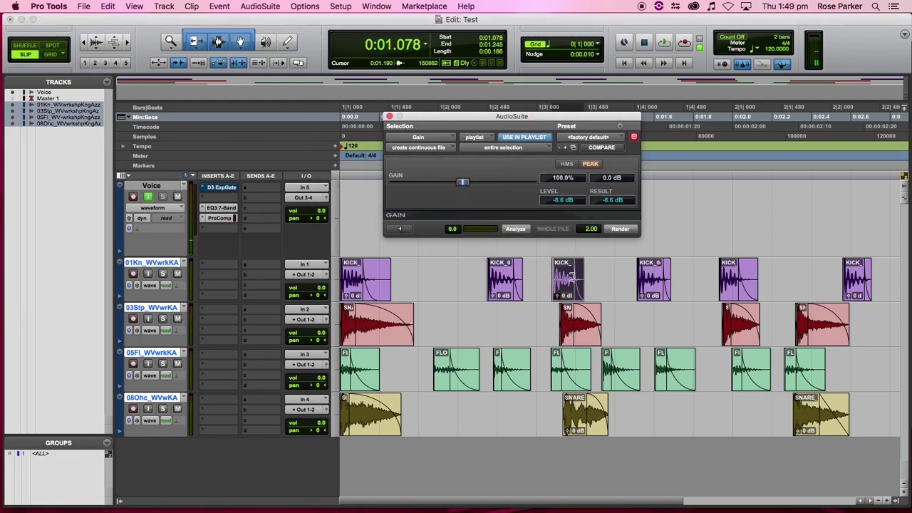
{"action": "left_click", "coordinate": [523, 231]}
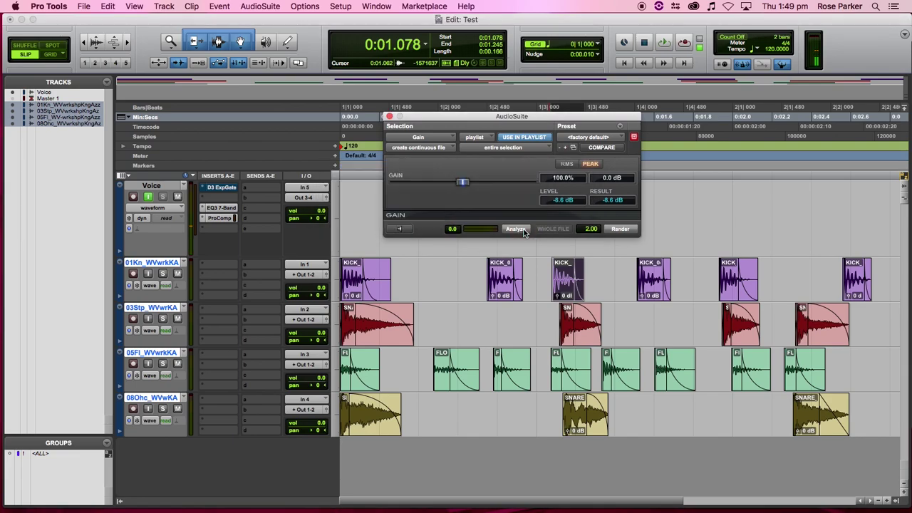
- Analyze the peak levels of the fourth kick clip and the fourth, third and second floor tom clips with the Gain plug-in
{"action": "left_click", "coordinate": [655, 294]}
{"action": "left_click", "coordinate": [516, 229]}
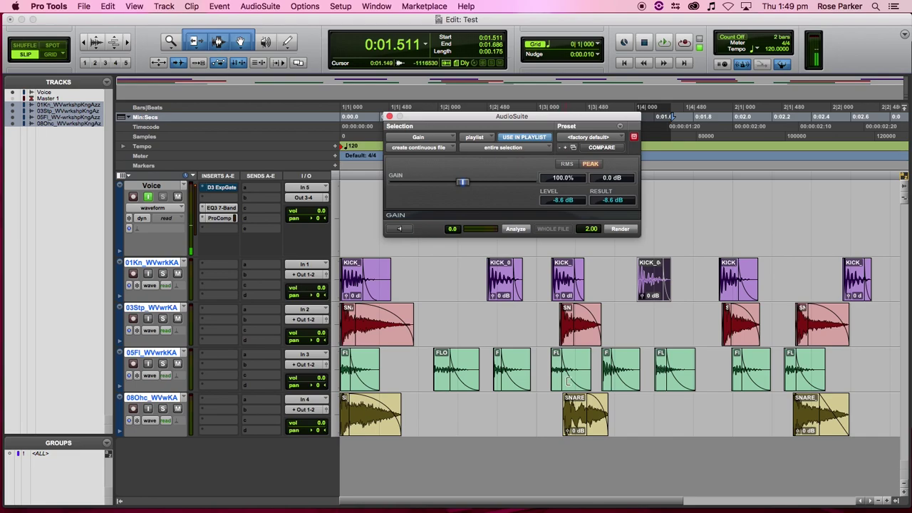
{"action": "left_click", "coordinate": [558, 382]}
{"action": "key", "text": "super+z"}
{"action": "left_click", "coordinate": [554, 382]}
{"action": "left_click", "coordinate": [515, 229]}
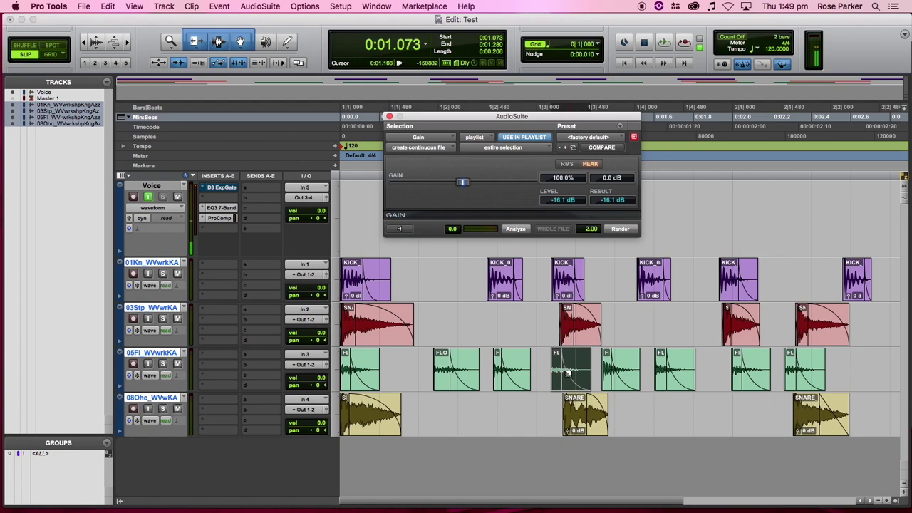
{"action": "left_click", "coordinate": [499, 386]}
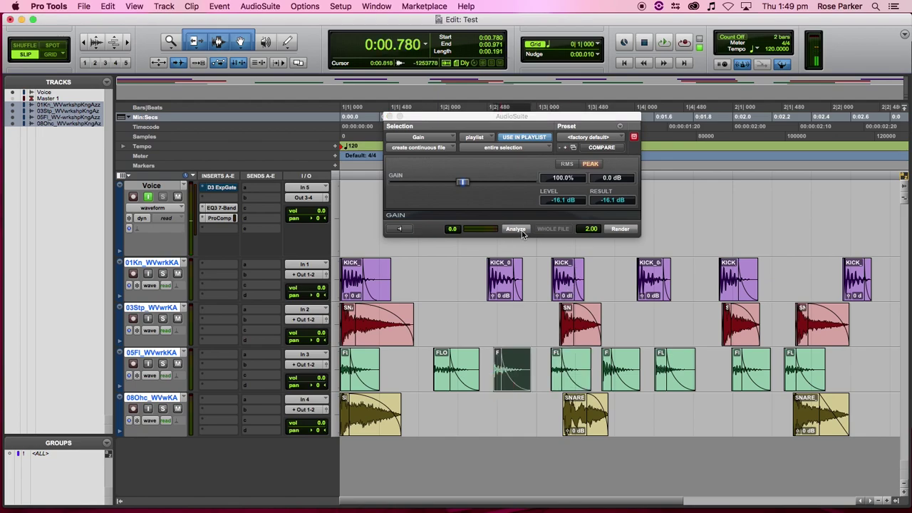
{"action": "left_click", "coordinate": [522, 229]}
{"action": "left_click", "coordinate": [441, 385]}
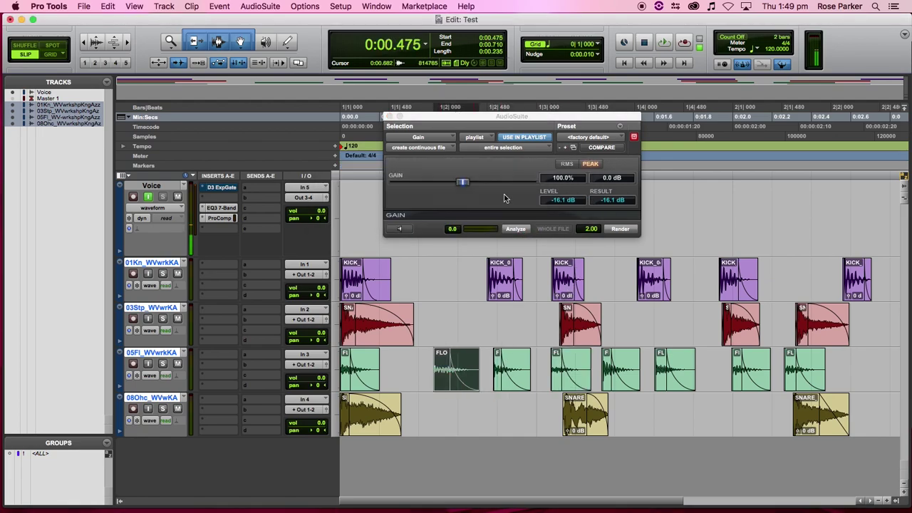
{"action": "left_click", "coordinate": [518, 230]}
- Try to set the Gain plug-in's processing to clip by clip, including with all the floor tom clips selected
{"action": "left_click", "coordinate": [540, 148]}
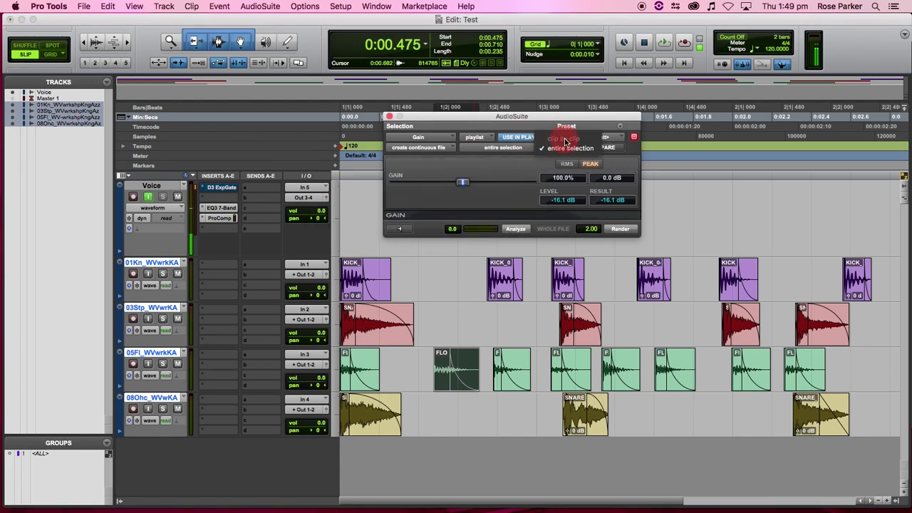
{"action": "left_click", "coordinate": [839, 365]}
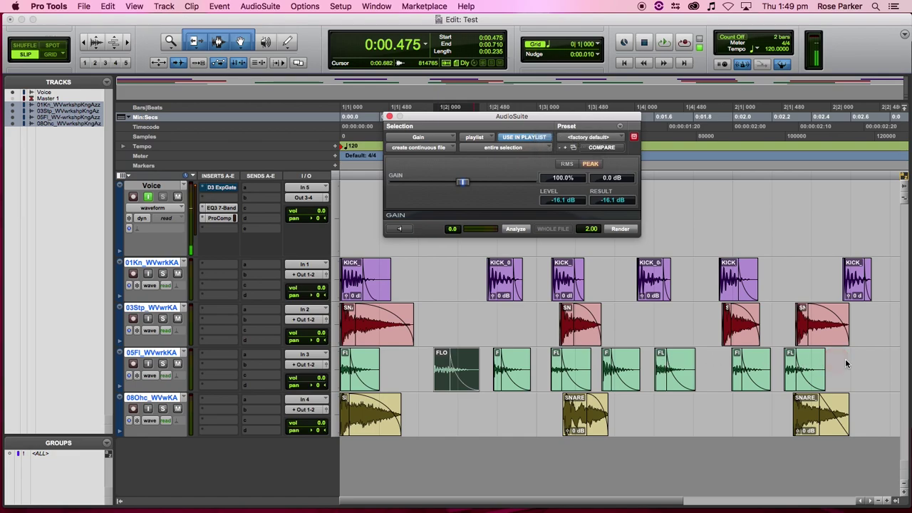
{"action": "left_click_drag", "start_coordinate": [854, 365], "coordinate": [261, 364]}
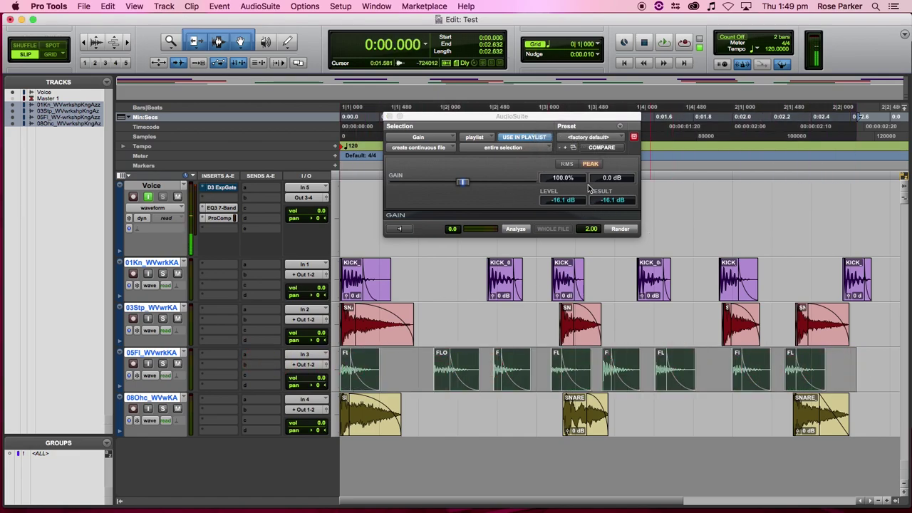
{"action": "left_click", "coordinate": [512, 148]}
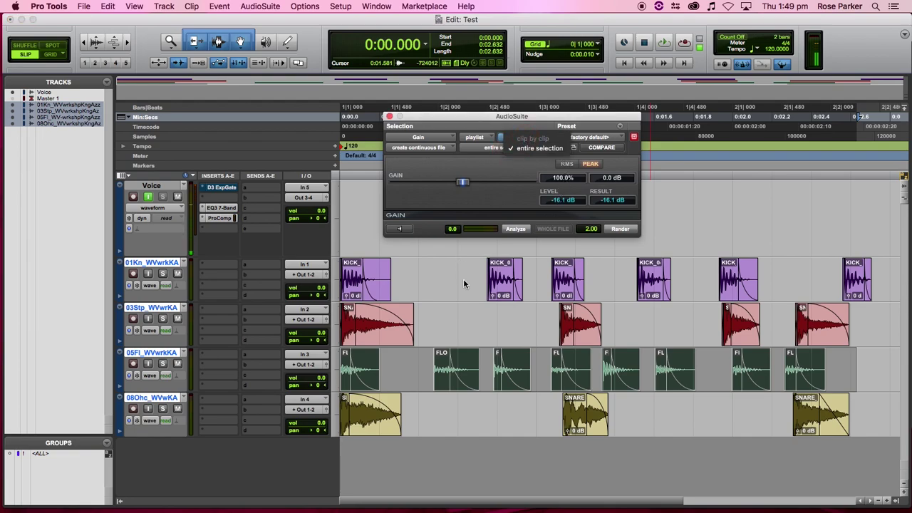
{"action": "left_click", "coordinate": [467, 305]}
{"action": "left_click", "coordinate": [520, 323]}
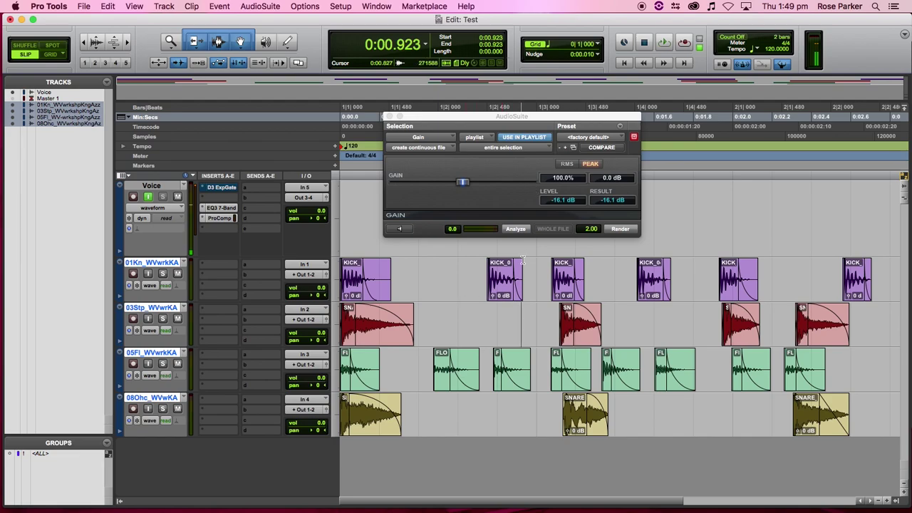
{"action": "left_click", "coordinate": [509, 147]}
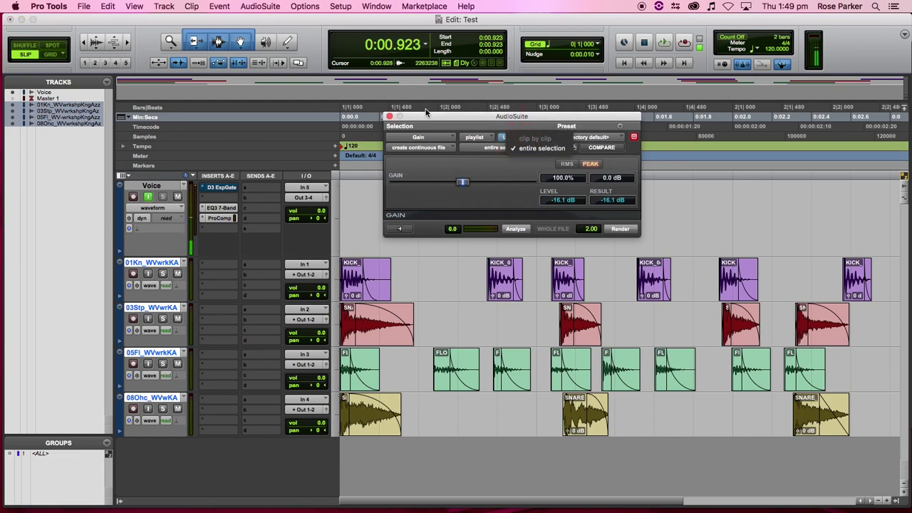
- Close the Gain plug-in, open the AudioSuite Normalize plug-in and set its processing to clip by clip
{"action": "left_click", "coordinate": [393, 119]}
{"action": "left_click", "coordinate": [389, 117]}
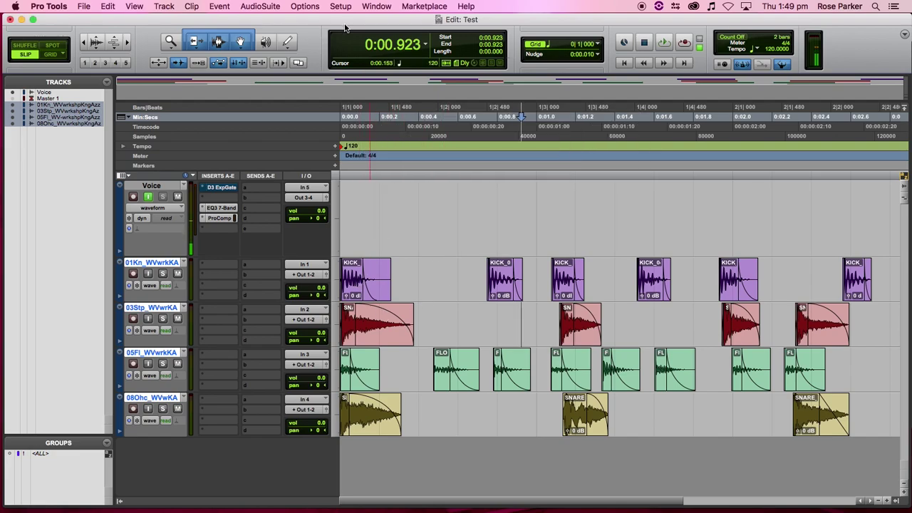
{"action": "left_click", "coordinate": [270, 6]}
{"action": "mouse_move", "coordinate": [275, 31]}
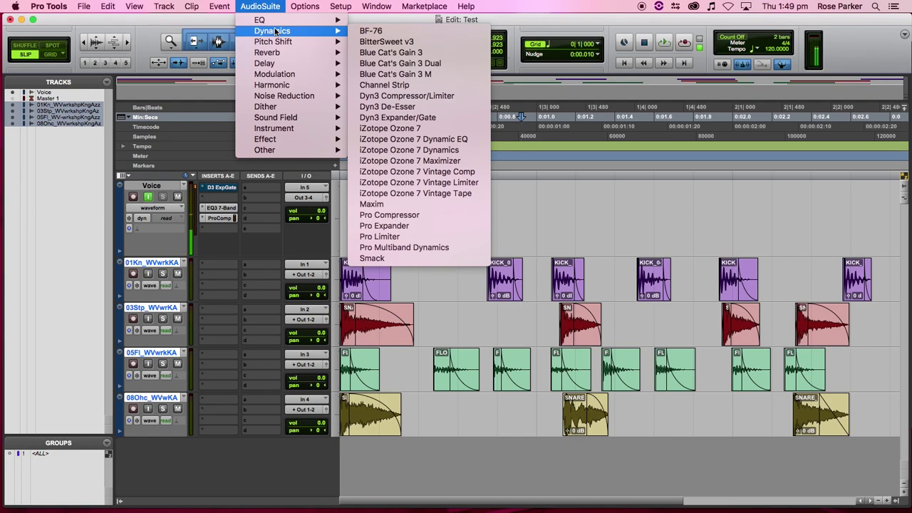
{"action": "mouse_move", "coordinate": [289, 151]}
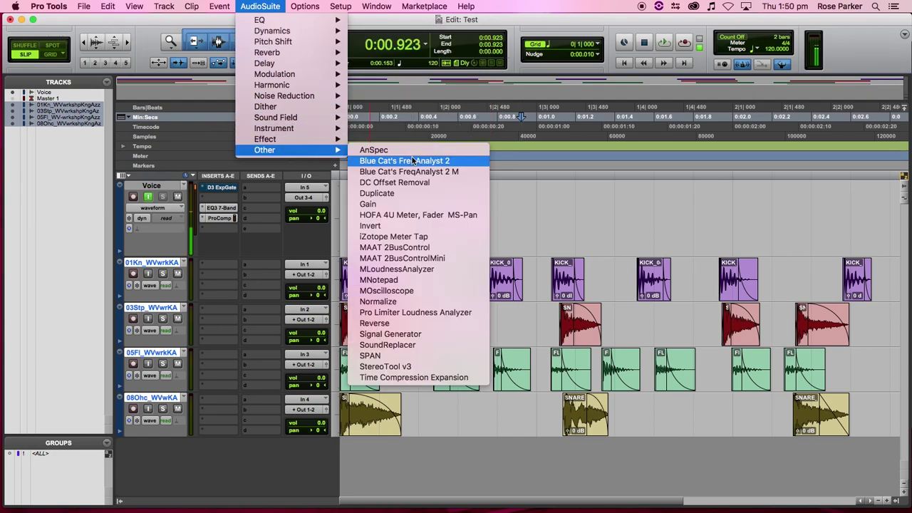
{"action": "left_click", "coordinate": [422, 302]}
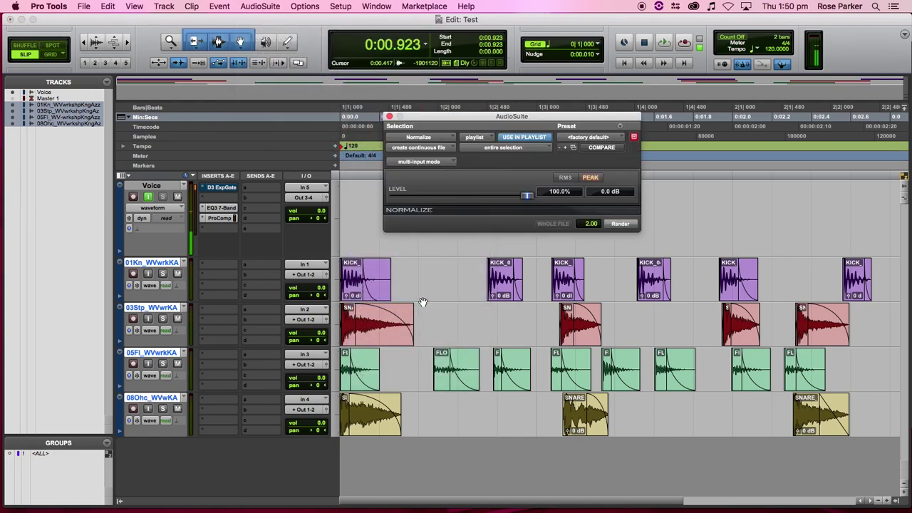
{"action": "left_click", "coordinate": [528, 148]}
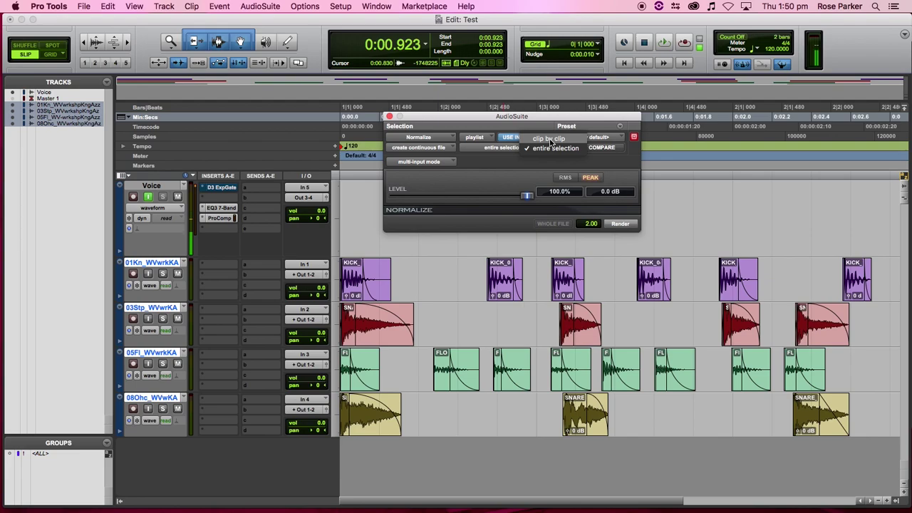
{"action": "left_click", "coordinate": [550, 140]}
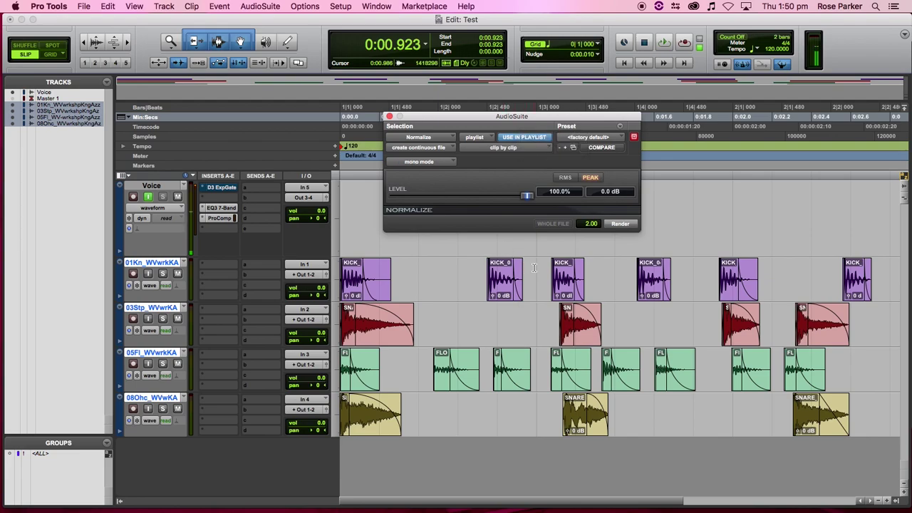
- Select the first kick clip, solo the kick track in the mixer and play it to check its level
{"action": "scroll", "coordinate": [536, 260], "scroll_direction": "right", "scroll_amount": 2}
{"action": "scroll", "coordinate": [555, 278], "scroll_direction": "left", "scroll_amount": 2}
{"action": "left_click", "coordinate": [408, 274]}
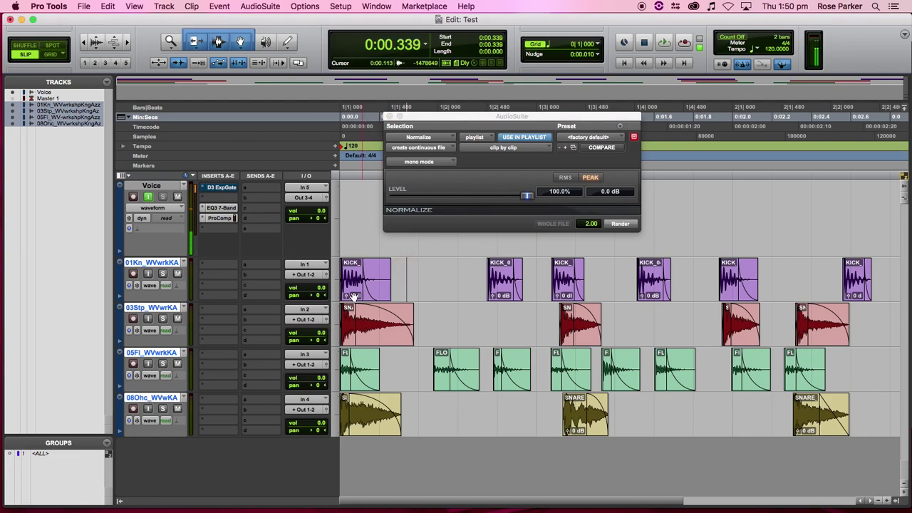
{"action": "left_click", "coordinate": [360, 289]}
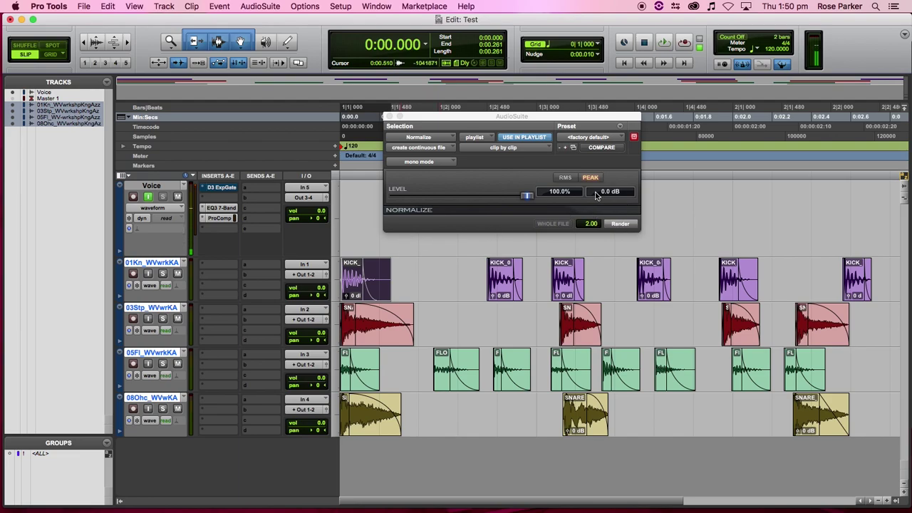
{"action": "key", "text": "super+equal"}
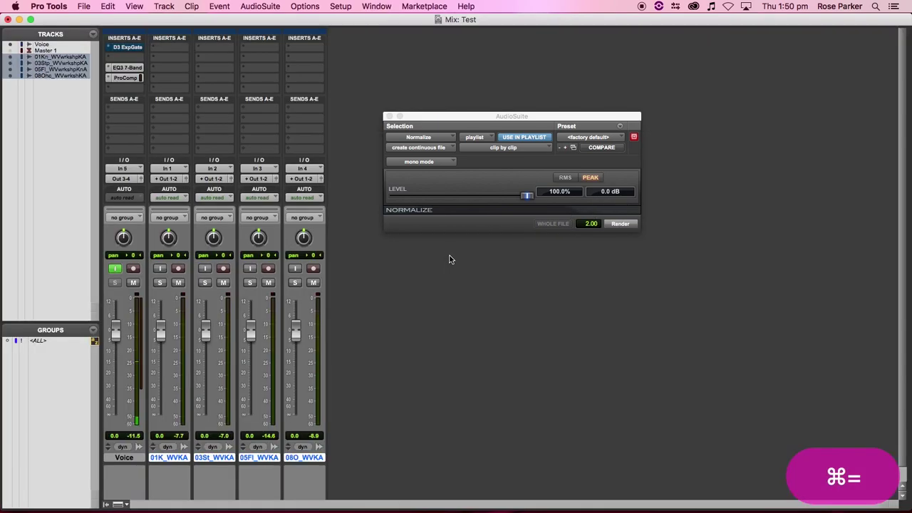
{"action": "scroll", "coordinate": [379, 288], "scroll_direction": "down", "scroll_amount": 1}
{"action": "left_click", "coordinate": [159, 267]}
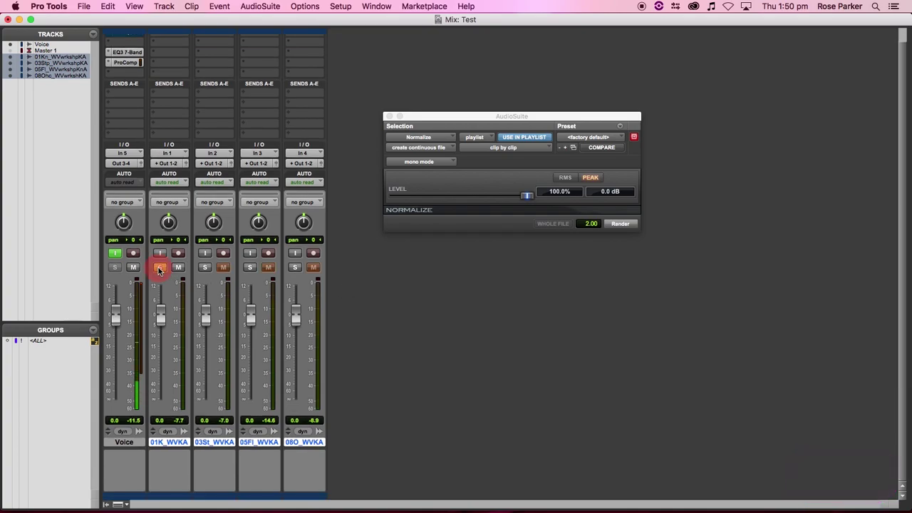
{"action": "key", "text": "Return"}
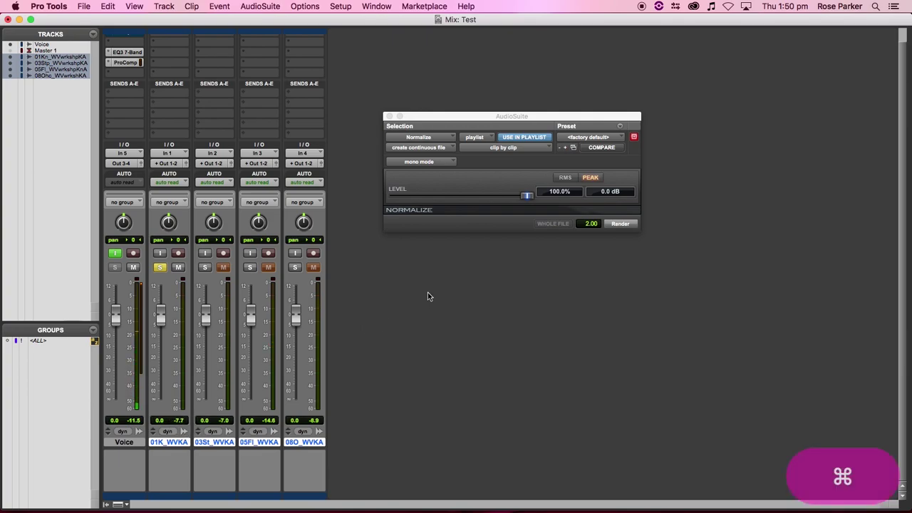
{"action": "key", "text": "super+equal"}
- Normalize the first kick clip to a 0.0 dB peak and check its level on the kick track's mixer meter
{"action": "left_click", "coordinate": [352, 295]}
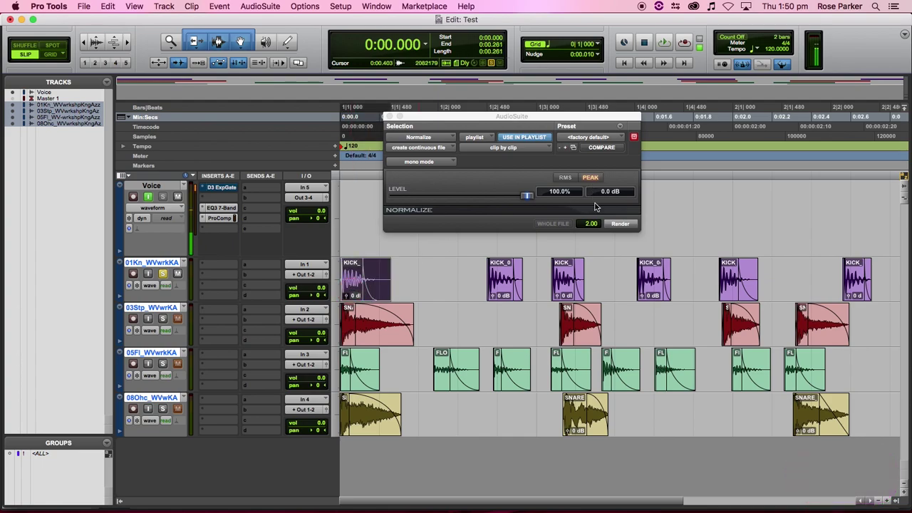
{"action": "left_click", "coordinate": [619, 225]}
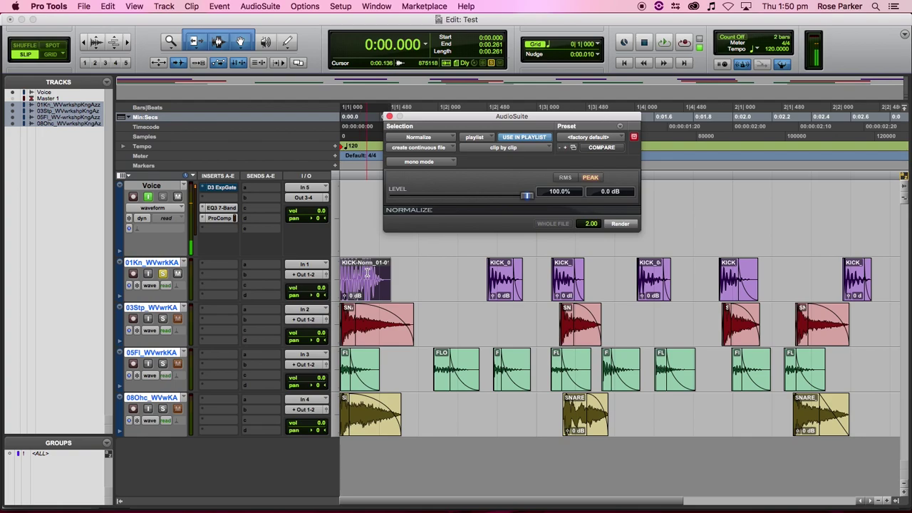
{"action": "key", "text": "super+equal"}
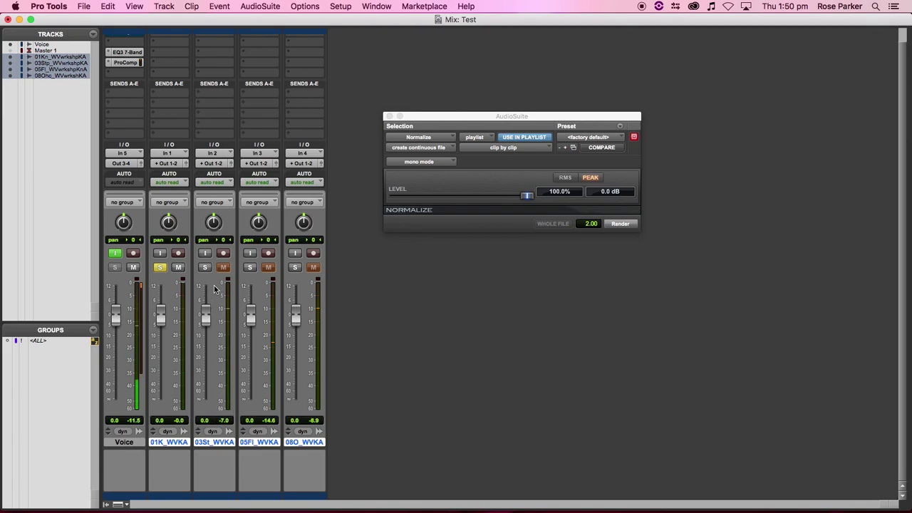
{"action": "key", "text": "super+equal"}
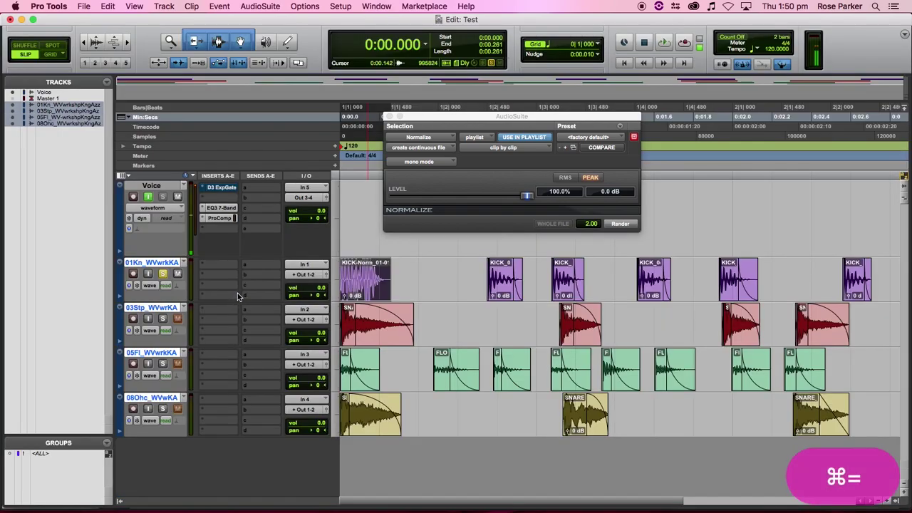
- Reduce the vertical zoom of the audio waveforms and undo the normalization of the first kick clip
{"action": "left_click", "coordinate": [94, 46]}
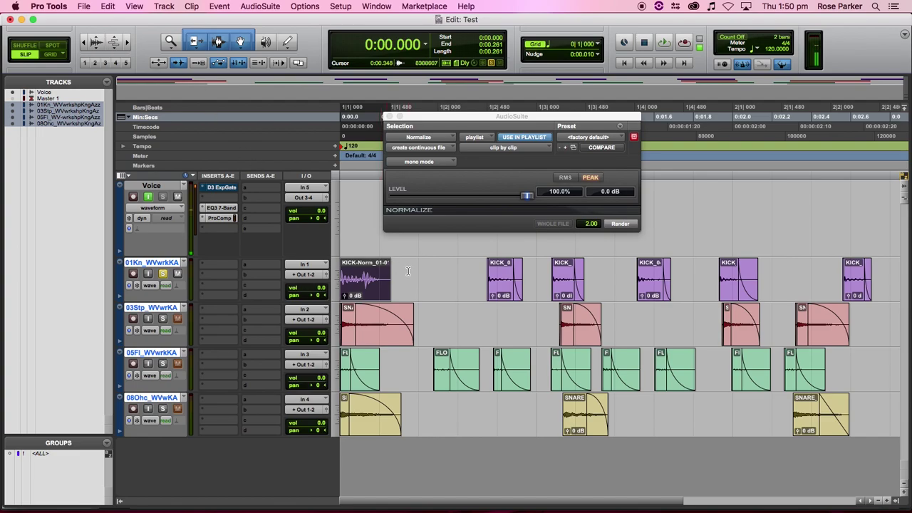
{"action": "key", "text": "super+z"}
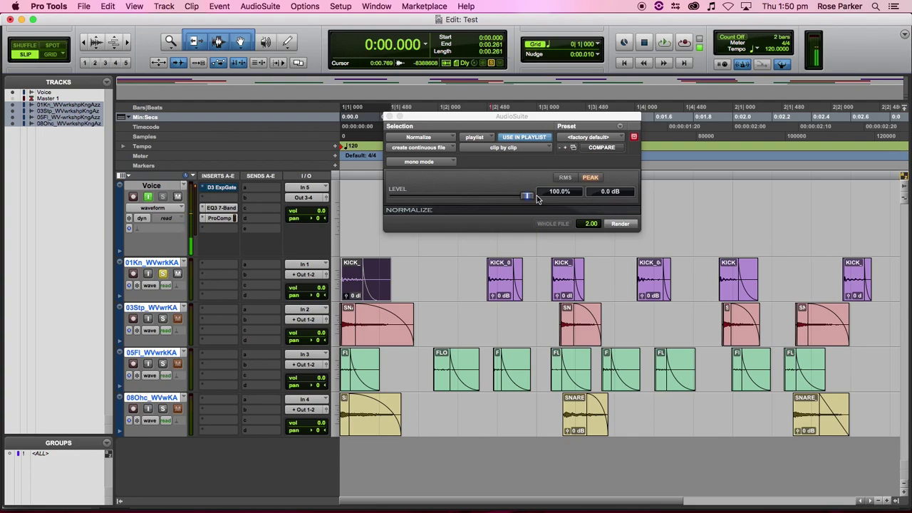
- Set the Normalize peak level to -3 dB and render it on the first kick clip
{"action": "left_click", "coordinate": [601, 192]}
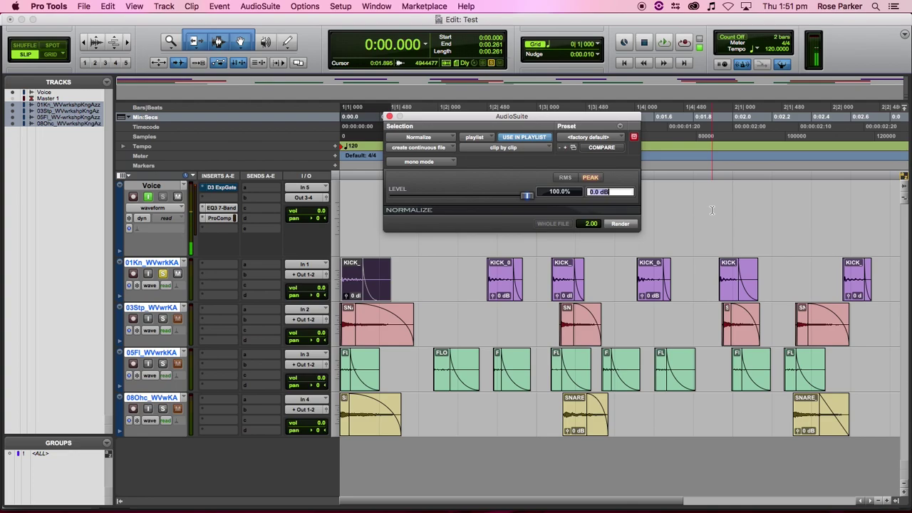
{"action": "type", "text": "-3"}
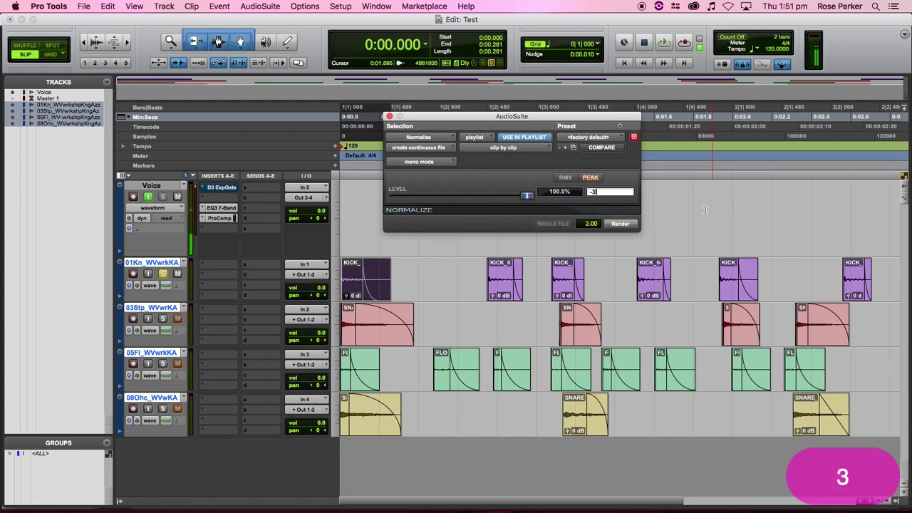
{"action": "key", "text": "Return"}
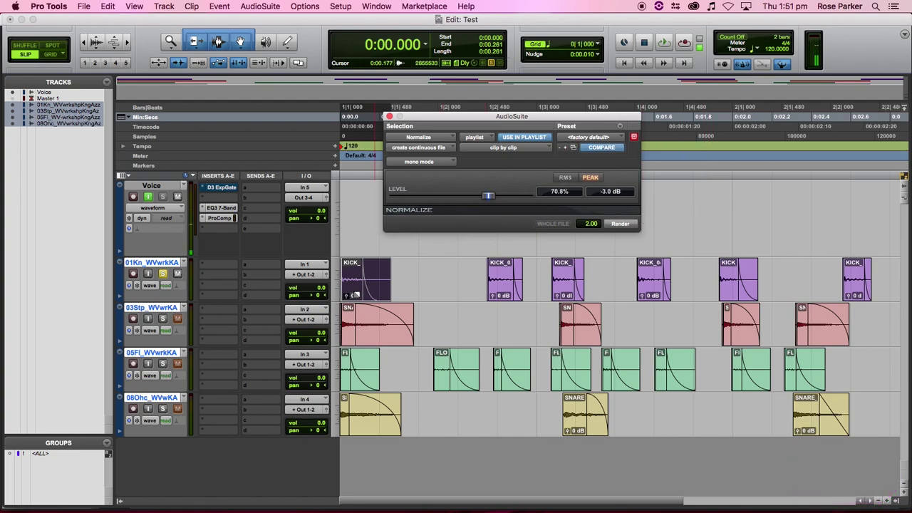
{"action": "left_click", "coordinate": [619, 223]}
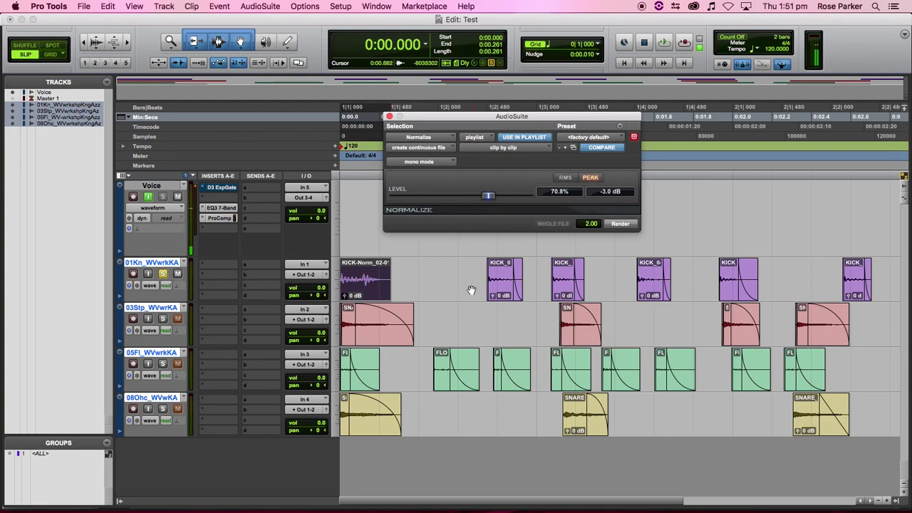
- Normalize the second kick clip to -3 dB, and undo the normalization of both kick clips, leaving the first one selected
{"action": "left_click", "coordinate": [626, 225]}
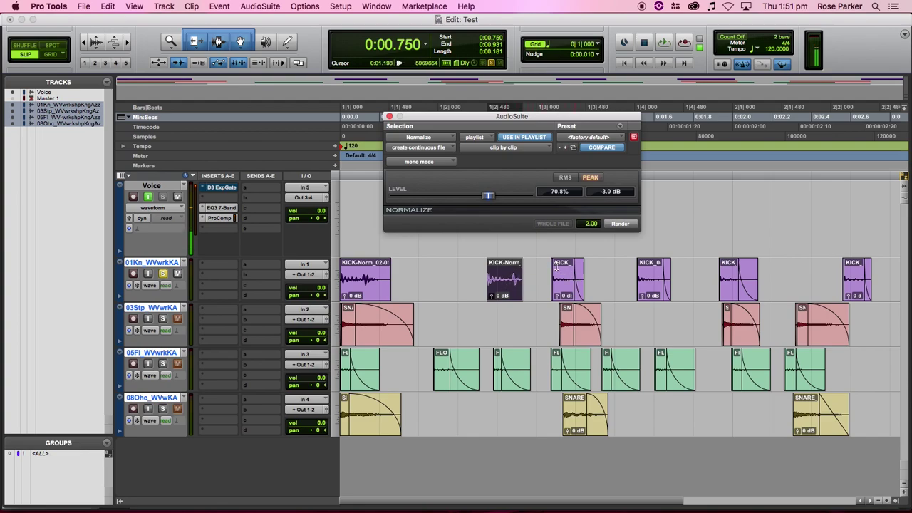
{"action": "key", "text": "super+z"}
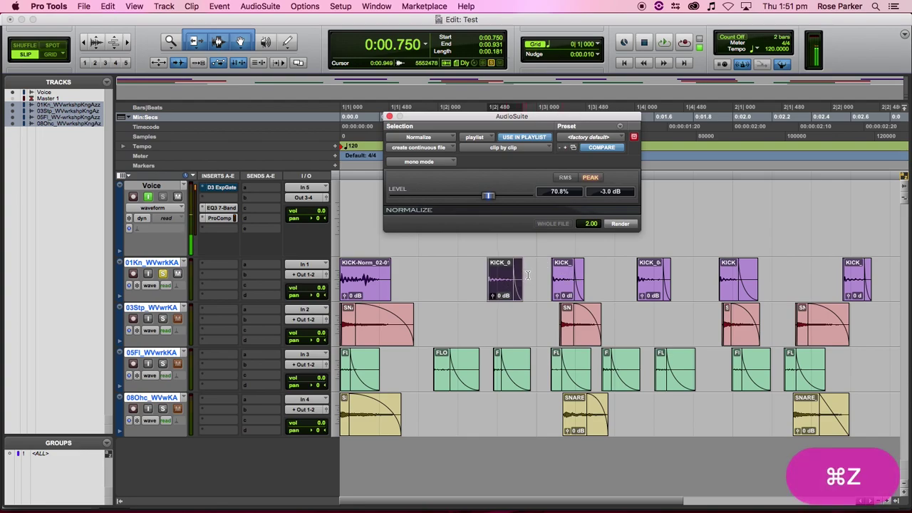
{"action": "key", "text": "super+z"}
{"action": "left_click", "coordinate": [438, 260]}
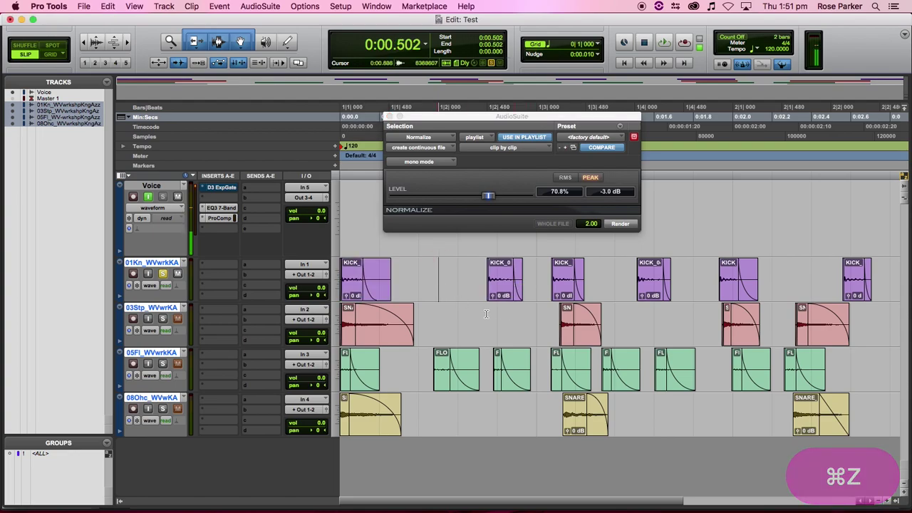
{"action": "left_click", "coordinate": [352, 295]}
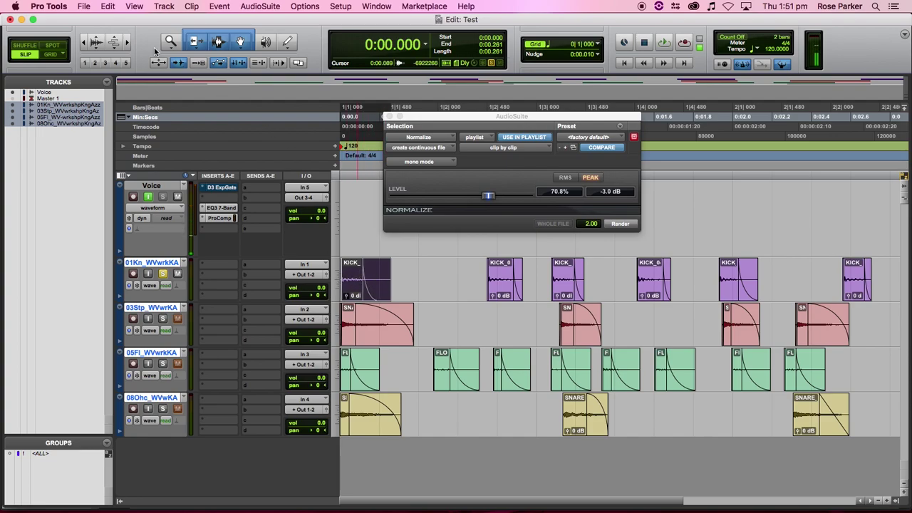
- Consolidate the first kick clip and normalize it to a -3.0 dB peak
{"action": "left_click", "coordinate": [84, 6]}
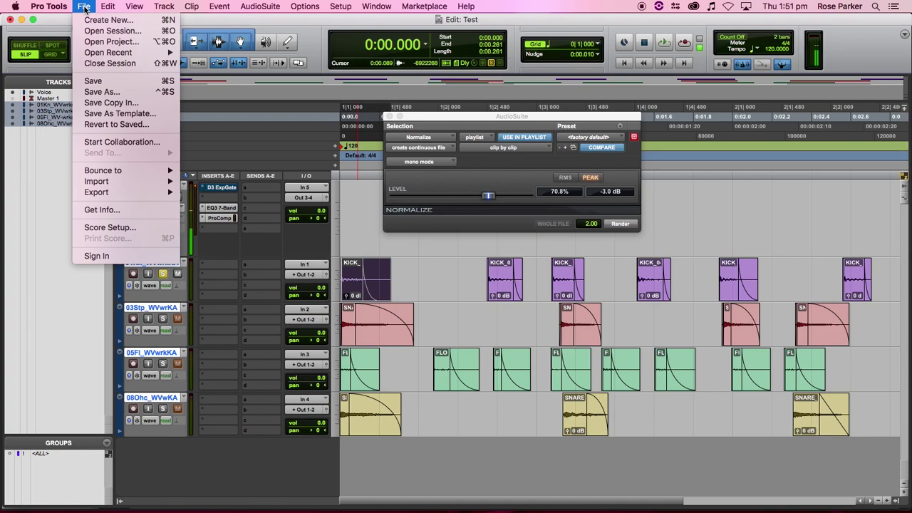
{"action": "mouse_move", "coordinate": [111, 6]}
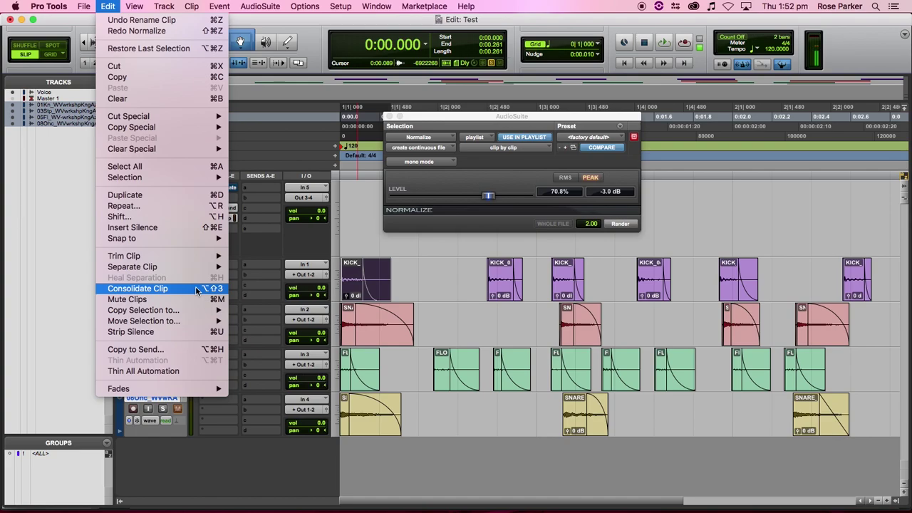
{"action": "key", "text": "shift+alt"}
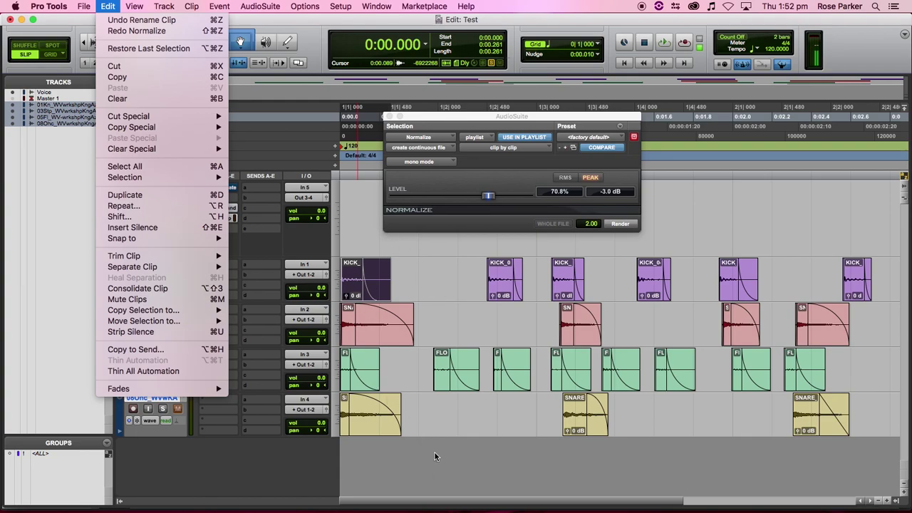
{"action": "left_click", "coordinate": [448, 467]}
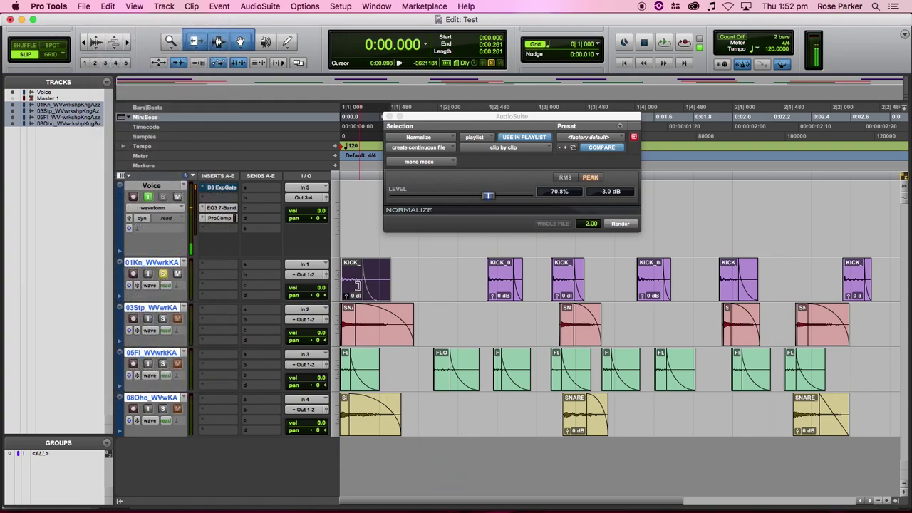
{"action": "key", "text": "alt+shift+3"}
{"action": "scroll", "coordinate": [392, 311], "scroll_direction": "right", "scroll_amount": 2}
{"action": "scroll", "coordinate": [392, 311], "scroll_direction": "left", "scroll_amount": 2}
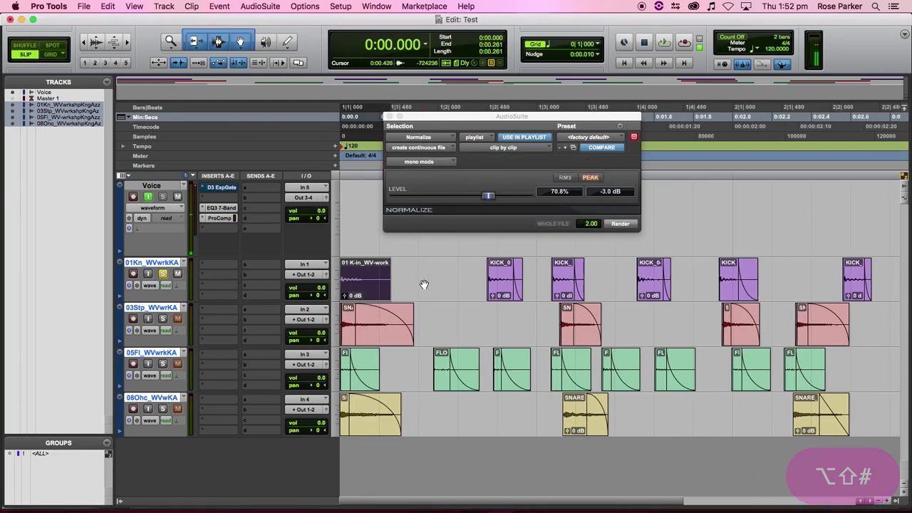
{"action": "left_click", "coordinate": [619, 223]}
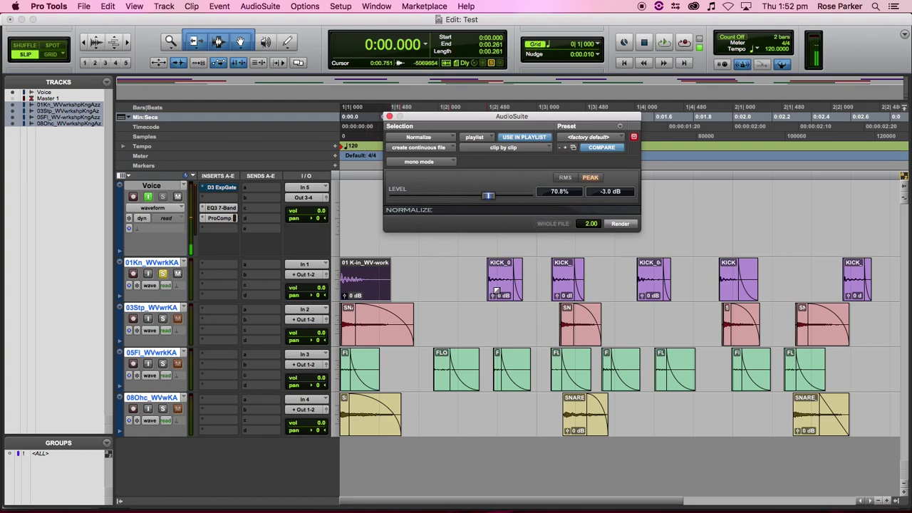
- Consolidate each of the remaining five clips on the kick track individually
{"action": "left_click", "coordinate": [506, 295]}
{"action": "key", "text": "alt+shift+3"}
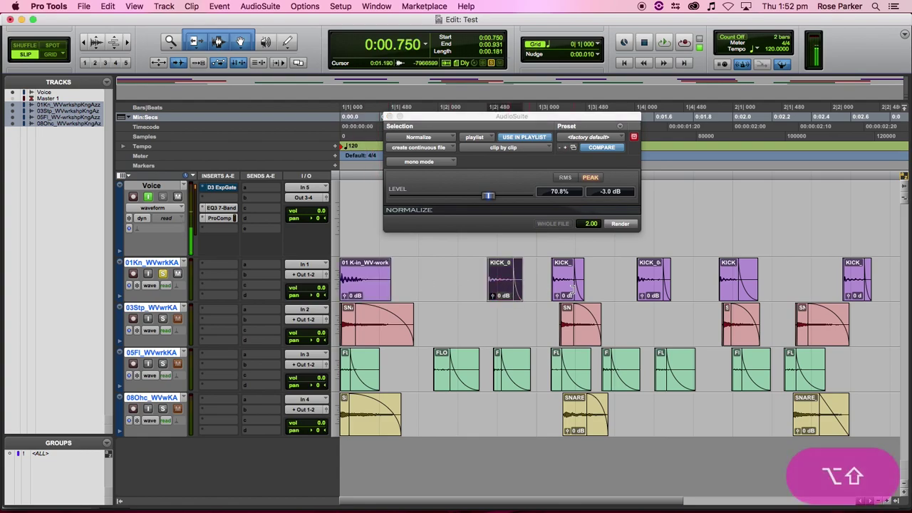
{"action": "left_click", "coordinate": [565, 294]}
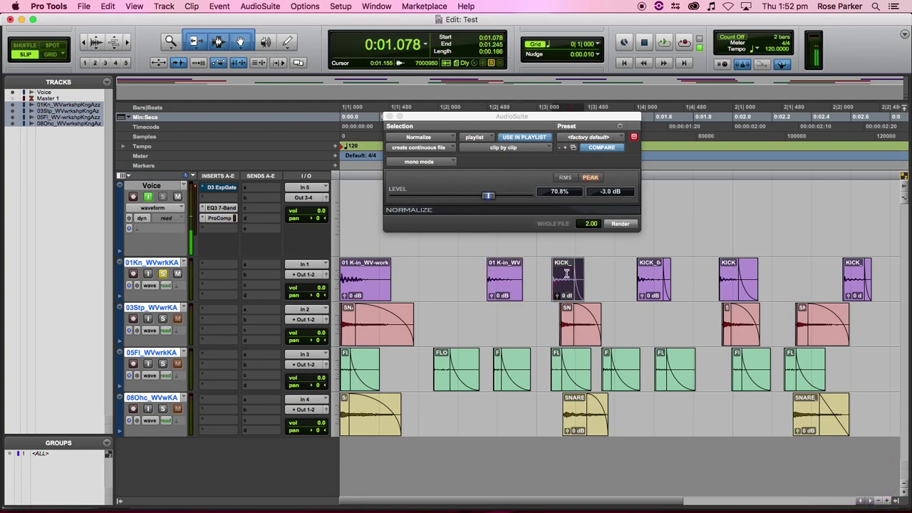
{"action": "key", "text": "alt+shift+3"}
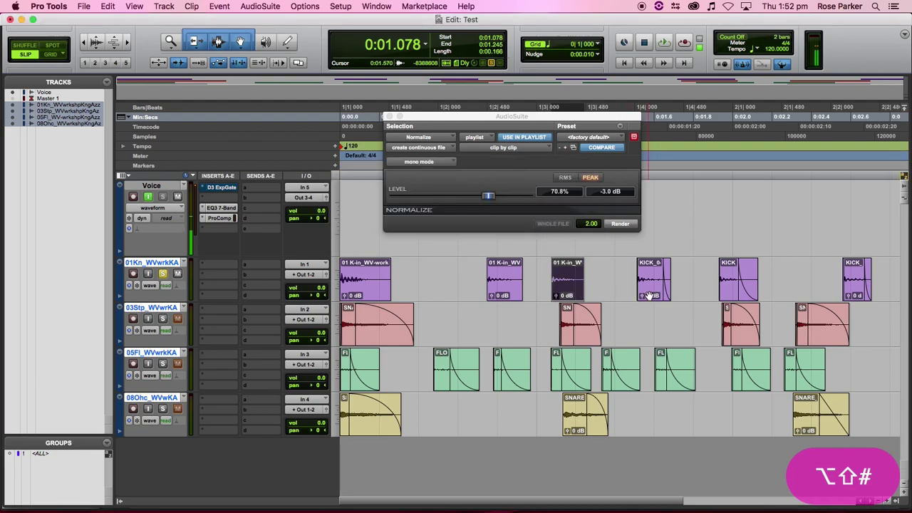
{"action": "left_click", "coordinate": [652, 293]}
{"action": "key", "text": "alt+shift+3"}
{"action": "left_click", "coordinate": [730, 296]}
{"action": "key", "text": "alt+shift+3"}
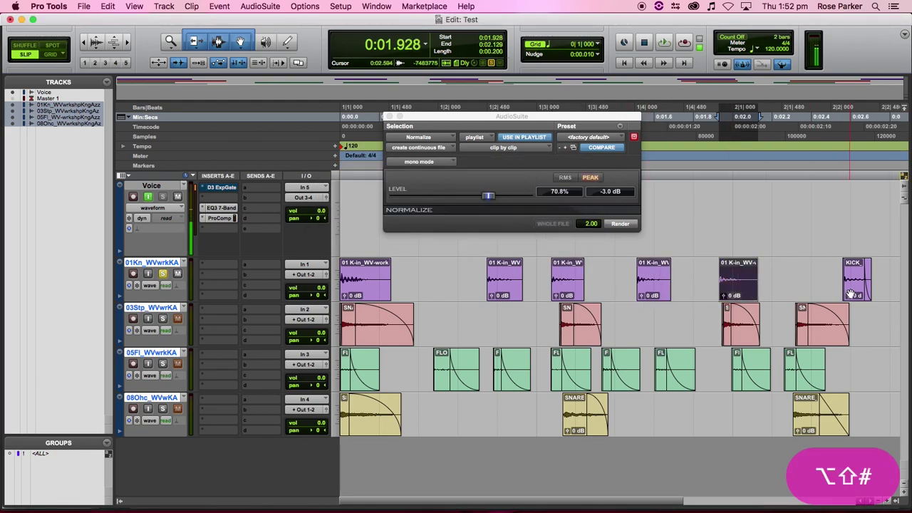
{"action": "left_click", "coordinate": [852, 297]}
{"action": "key", "text": "super+z"}
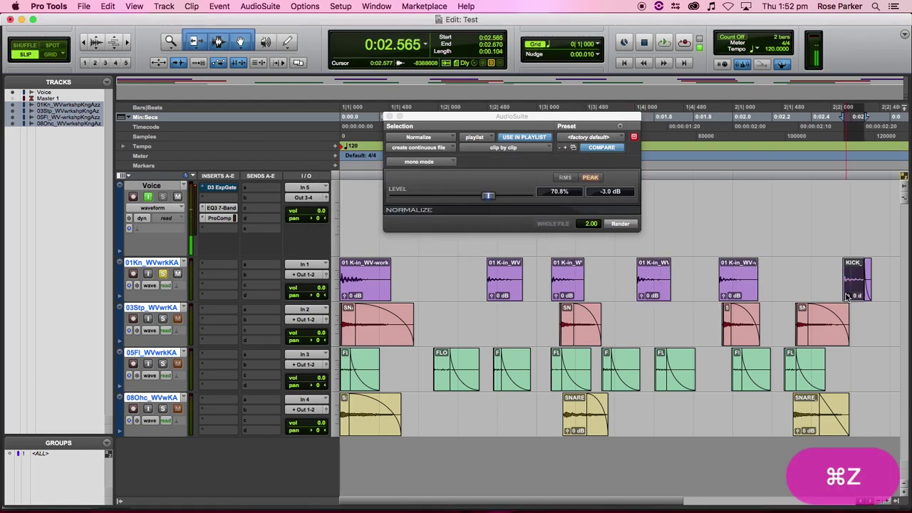
{"action": "key", "text": "super+z"}
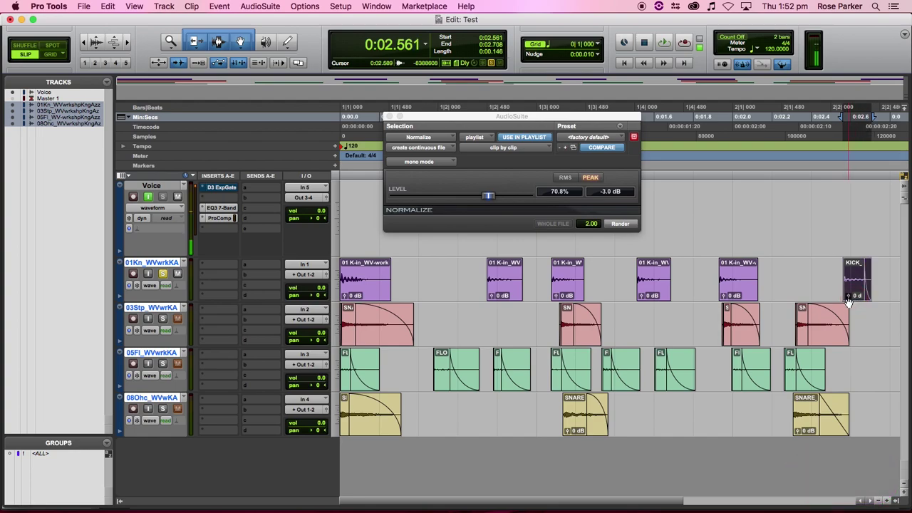
{"action": "key", "text": "alt+shift+3"}
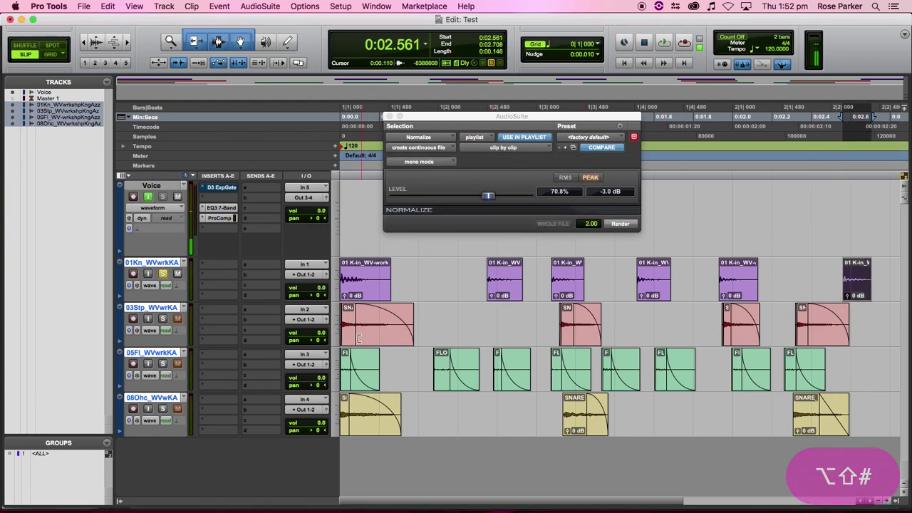
- Consolidate each of the four clips on the 03 snare-top track individually
{"action": "double_click", "coordinate": [360, 339]}
{"action": "key", "text": "alt+shift+3"}
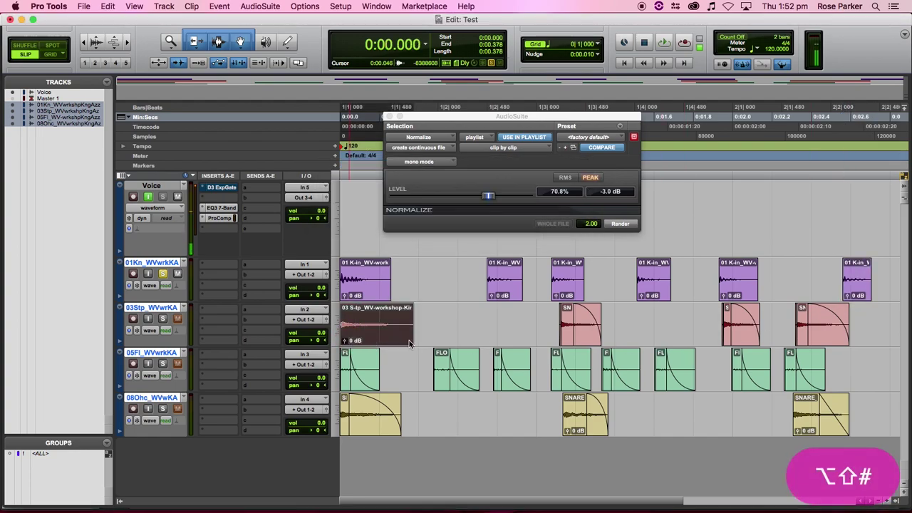
{"action": "double_click", "coordinate": [573, 342]}
{"action": "key", "text": "alt+shift+3"}
{"action": "double_click", "coordinate": [727, 344]}
{"action": "key", "text": "alt+shift+3"}
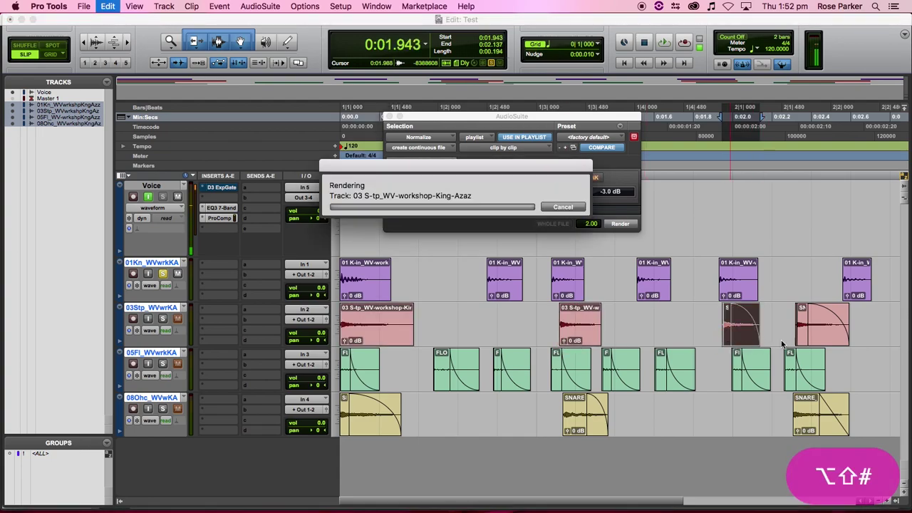
{"action": "double_click", "coordinate": [805, 342]}
{"action": "key", "text": "alt+shift+3"}
- Consolidate each of the eight floor tom clips on the 05 track individually
{"action": "double_click", "coordinate": [346, 379]}
{"action": "double_click", "coordinate": [346, 384]}
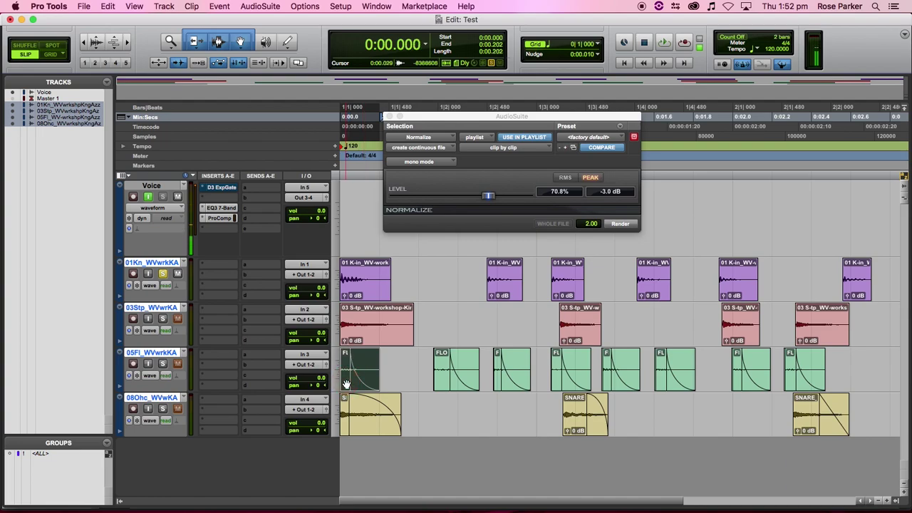
{"action": "key", "text": "alt+shift+3"}
{"action": "double_click", "coordinate": [444, 386]}
{"action": "key", "text": "alt+shift+3"}
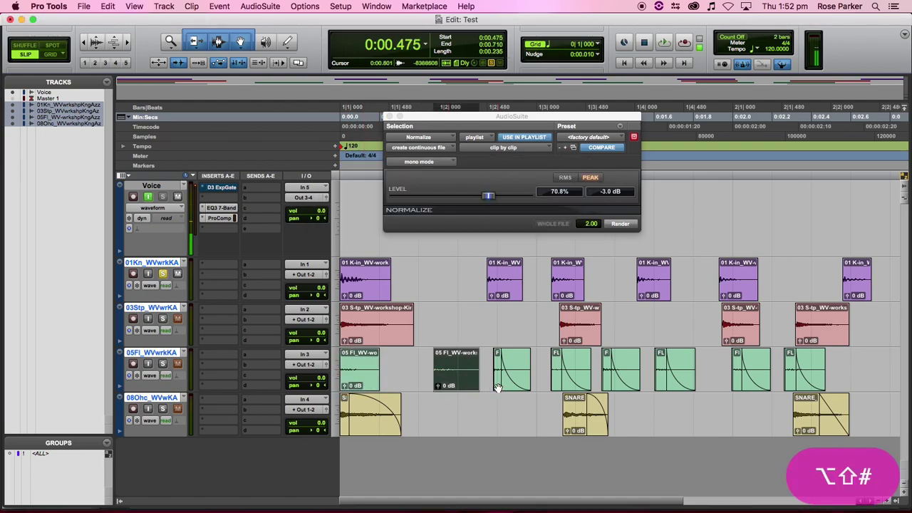
{"action": "double_click", "coordinate": [497, 387]}
{"action": "key", "text": "alt+shift+3"}
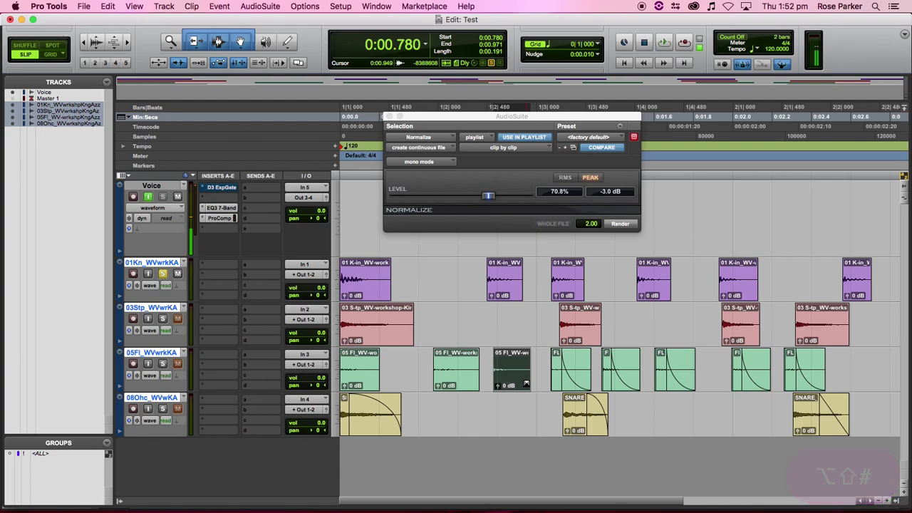
{"action": "double_click", "coordinate": [559, 385]}
{"action": "key", "text": "alt+shift+3"}
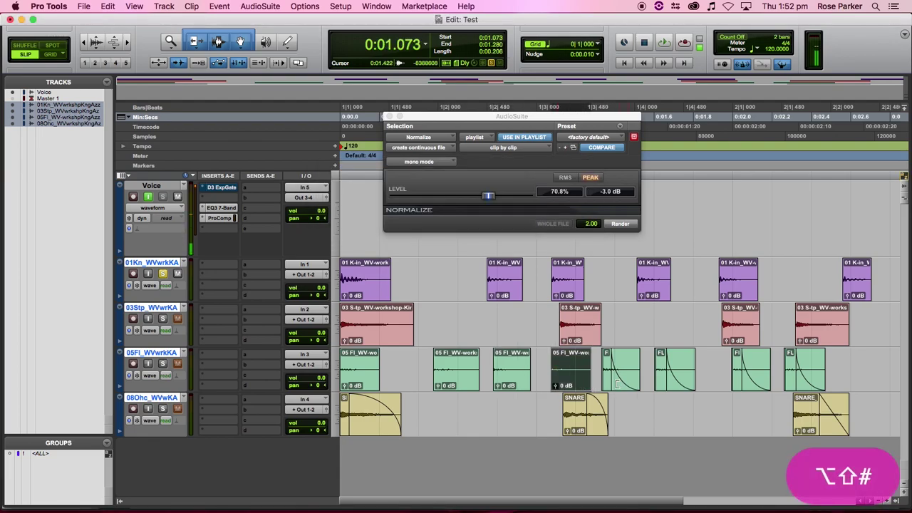
{"action": "double_click", "coordinate": [611, 386]}
{"action": "key", "text": "alt+shift+3"}
{"action": "double_click", "coordinate": [659, 387]}
{"action": "key", "text": "alt+shift+3"}
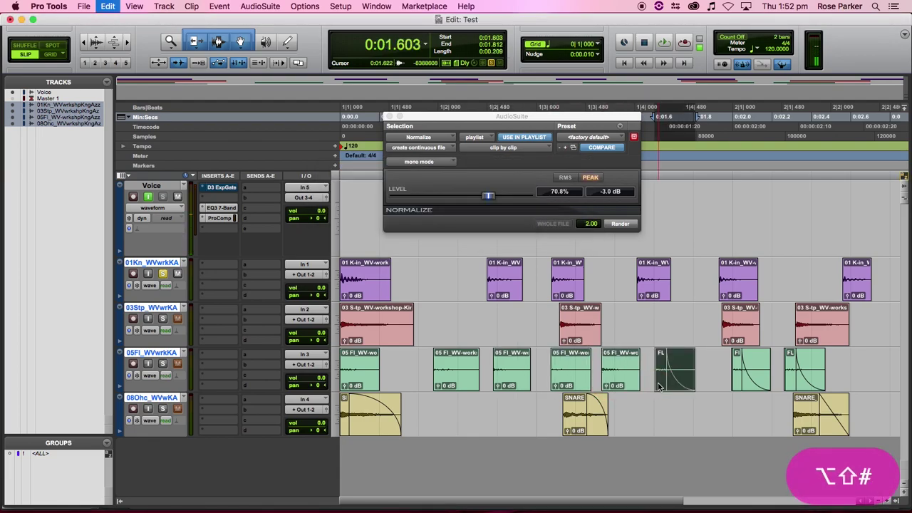
{"action": "double_click", "coordinate": [735, 385]}
{"action": "key", "text": "alt+shift+3"}
{"action": "double_click", "coordinate": [789, 386]}
{"action": "key", "text": "alt+shift+3"}
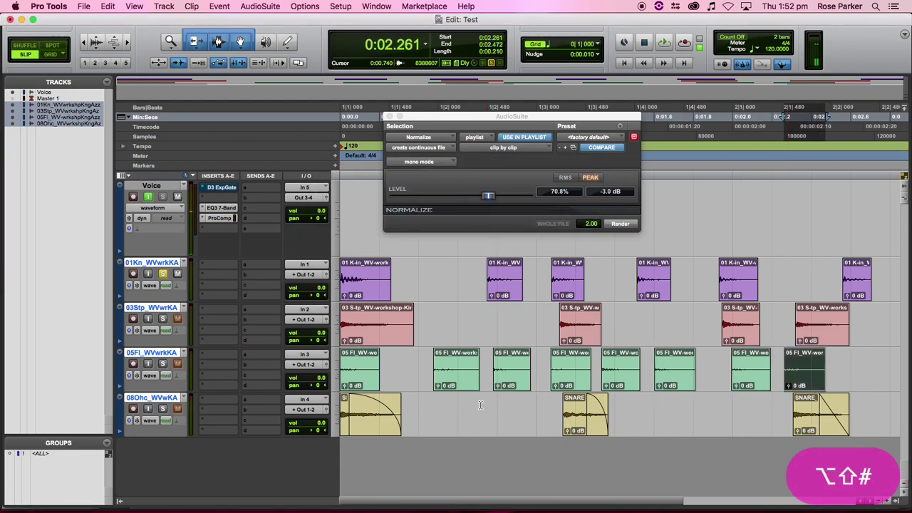
- Consolidate each of the three snare clips on the 08 overhead track individually
{"action": "double_click", "coordinate": [342, 433]}
{"action": "key", "text": "alt+shift+3"}
{"action": "double_click", "coordinate": [573, 431]}
{"action": "key", "text": "alt+shift+3"}
{"action": "double_click", "coordinate": [795, 432]}
{"action": "key", "text": "alt+shift+3"}
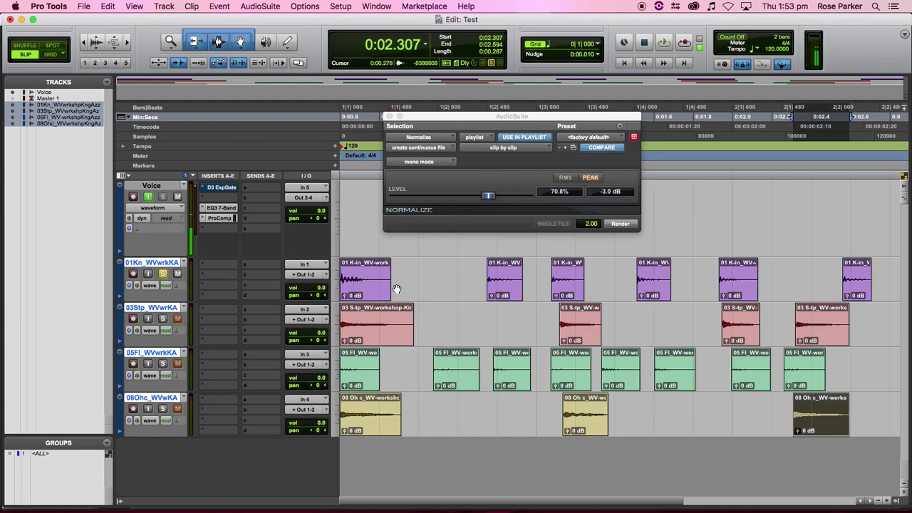
- Rename the 01 kick track to KICK_ and the 03 snare-top track to SNARE
{"action": "double_click", "coordinate": [163, 264]}
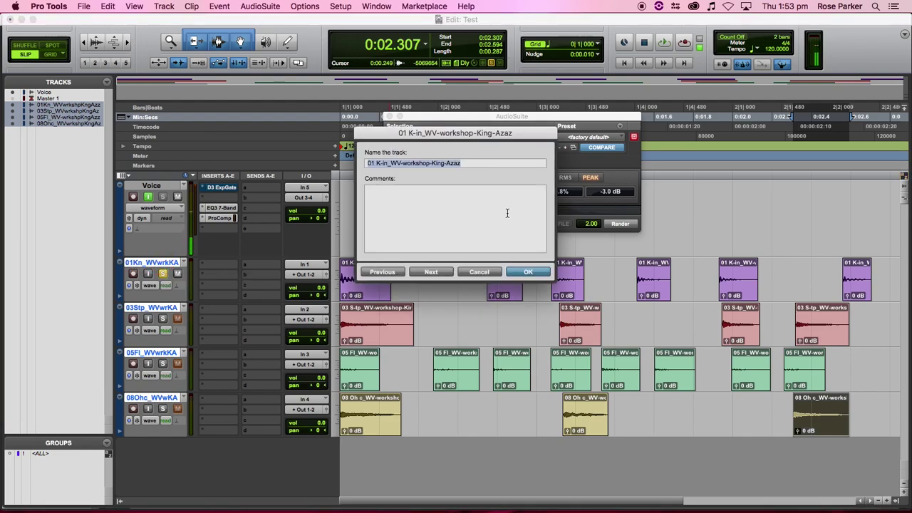
{"action": "type", "text": "Kick"}
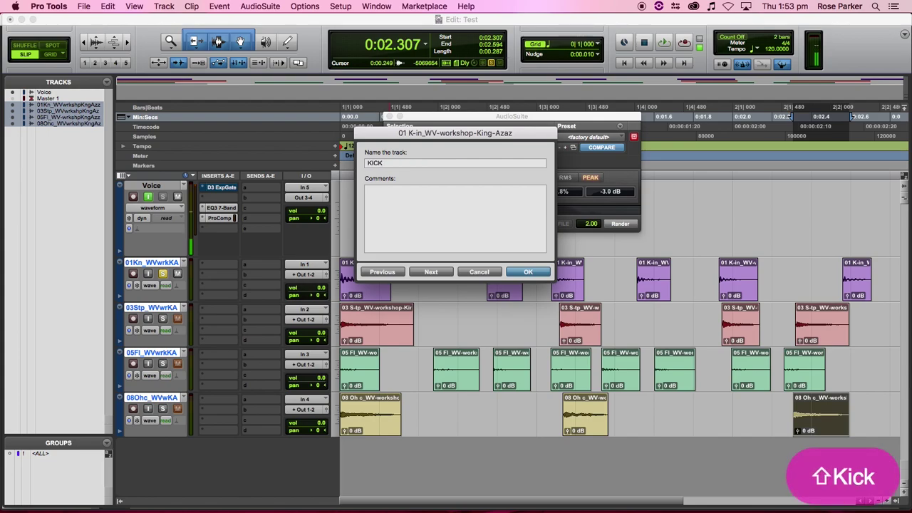
{"action": "type", "text": "_"}
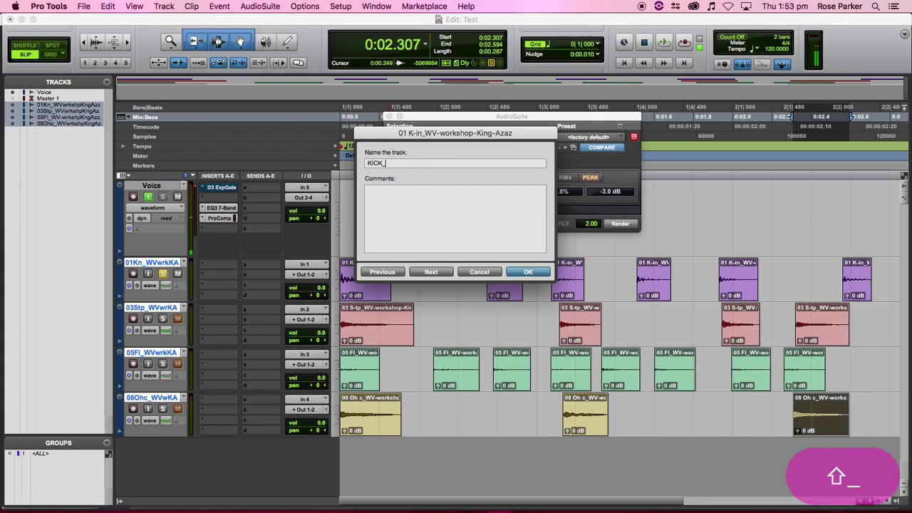
{"action": "key", "text": "Return"}
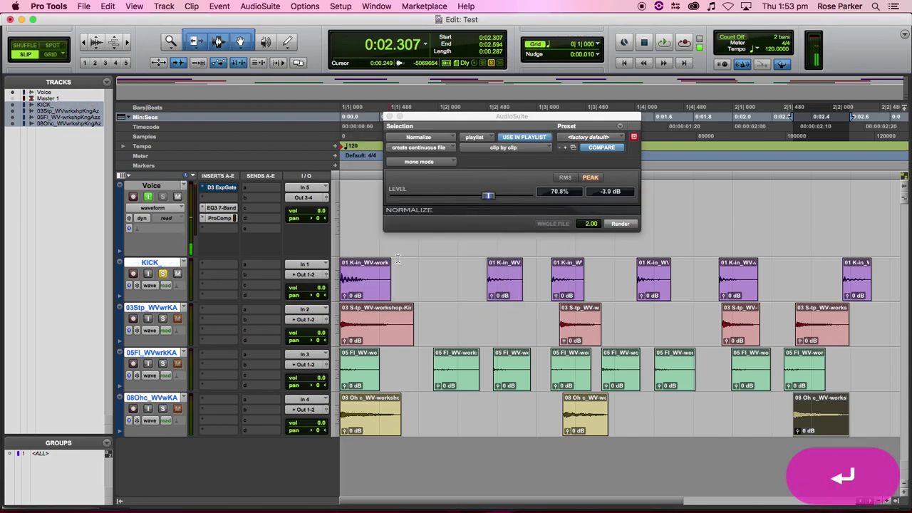
{"action": "double_click", "coordinate": [156, 308]}
{"action": "type", "text": "SNARE"}
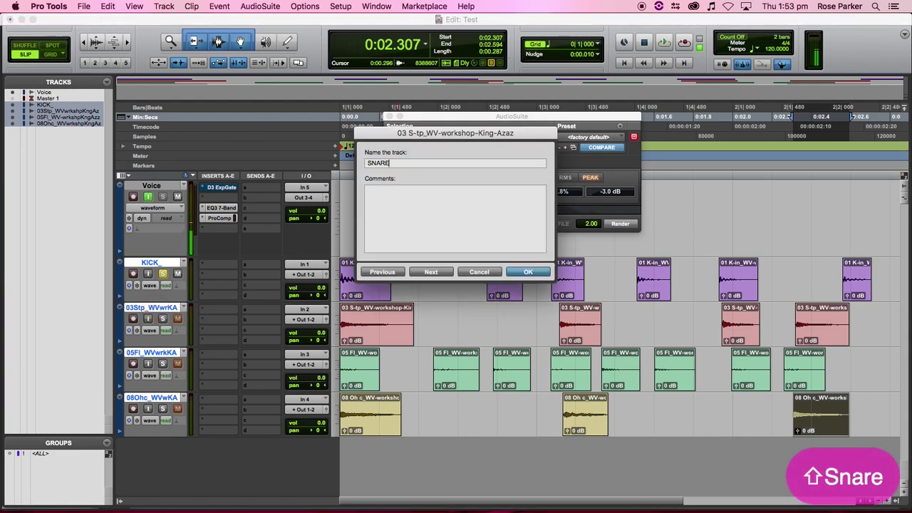
{"action": "key", "text": "Return"}
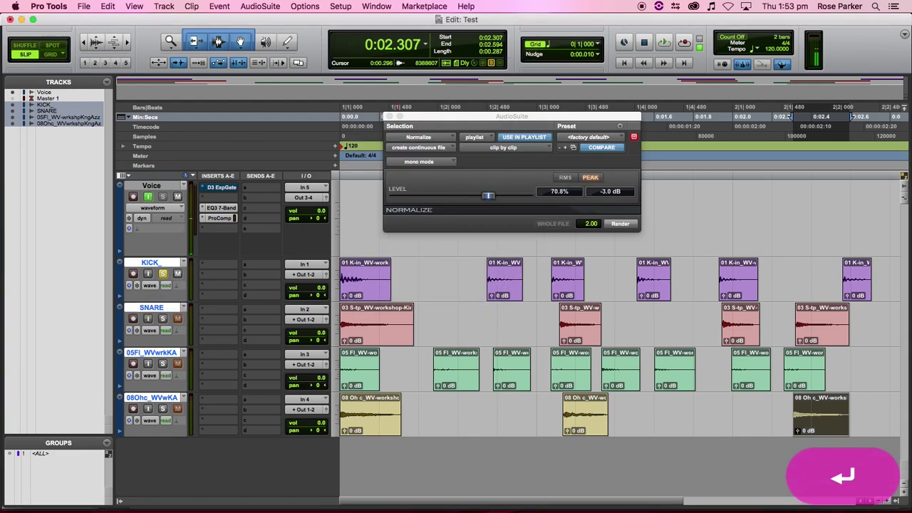
- Rename the 05 floor tom track to FLOORTOM and the 08 overhead track to SNARE_DISTANT
{"action": "double_click", "coordinate": [158, 353]}
{"action": "type", "text": "FLOORTOM"}
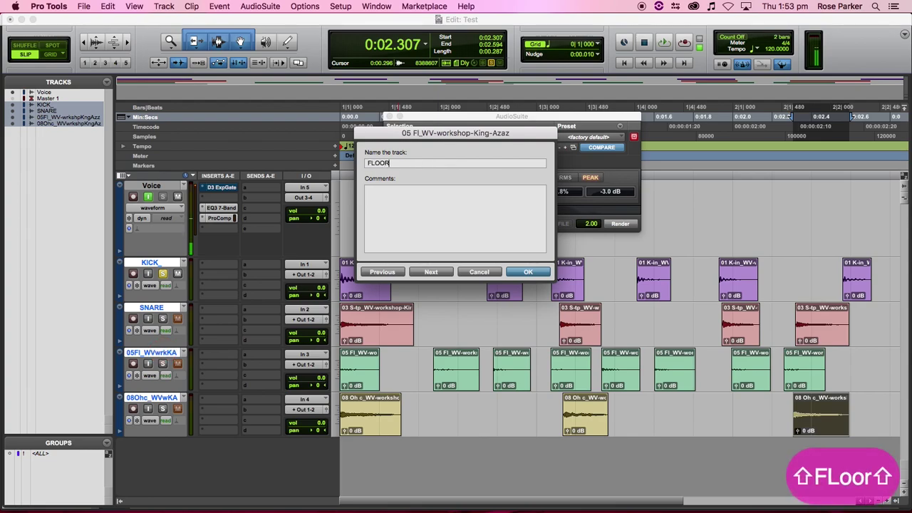
{"action": "key", "text": "Return"}
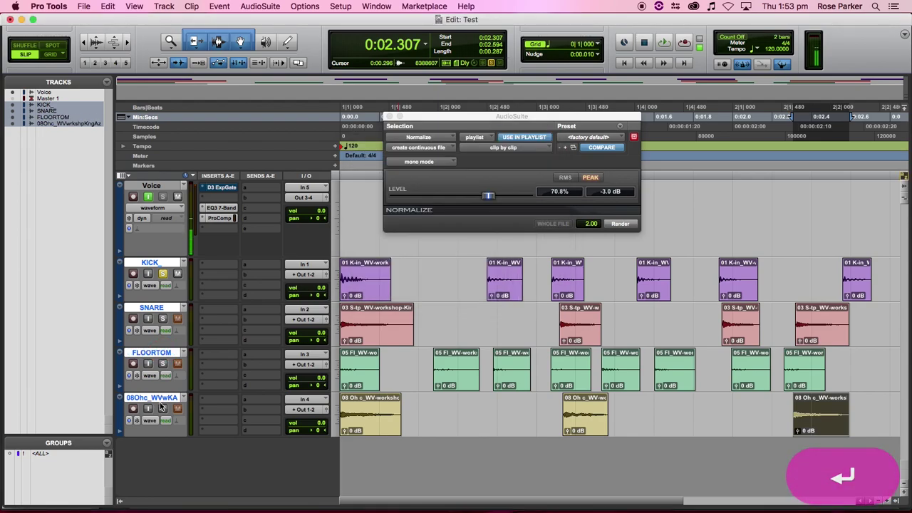
{"action": "double_click", "coordinate": [160, 403]}
{"action": "type", "text": "OH"}
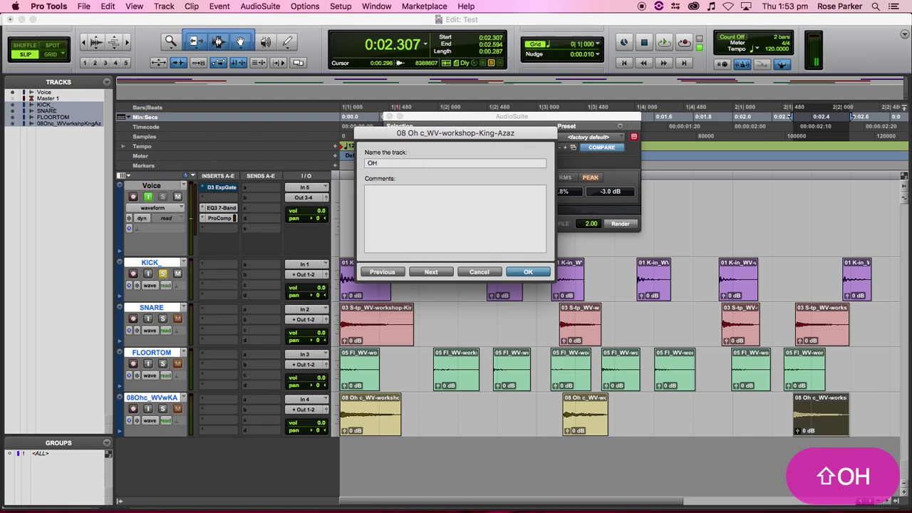
{"action": "type", "text": "SNARE_DISY"}
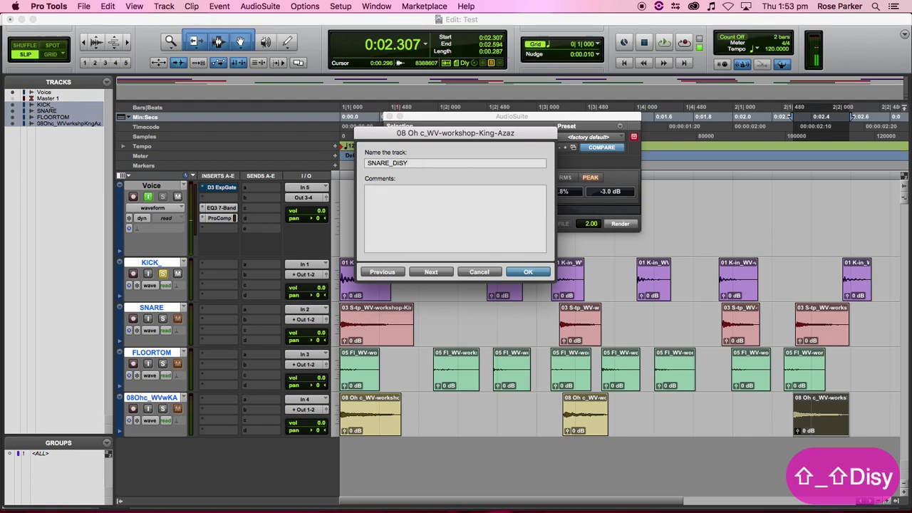
{"action": "type", "text": "TANT"}
{"action": "key", "text": "Return"}
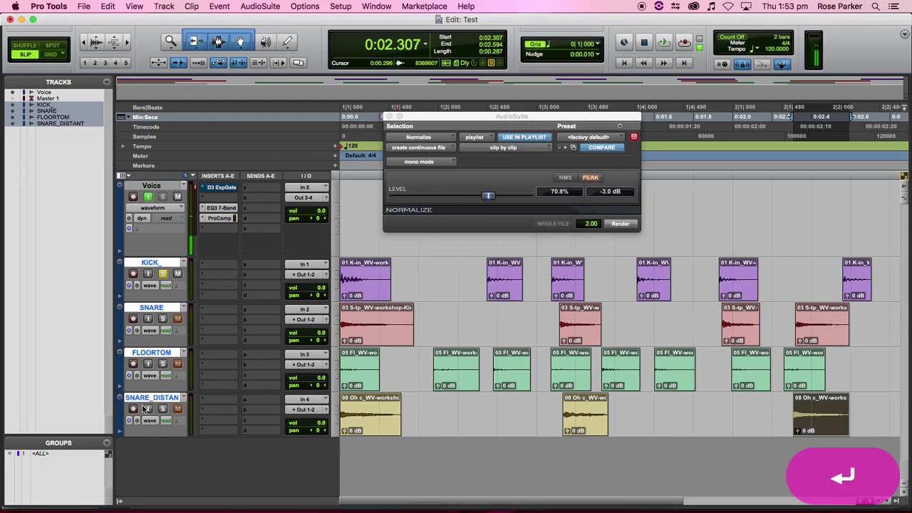
- Consolidate the first clip on the KICK_ track again so it takes its name from the renamed track
{"action": "left_click", "coordinate": [378, 296]}
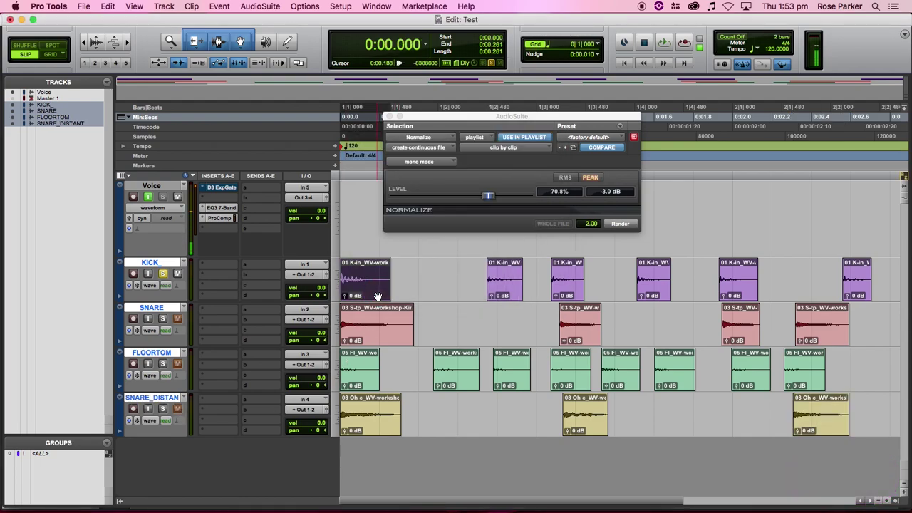
{"action": "key", "text": "alt+shift+3"}
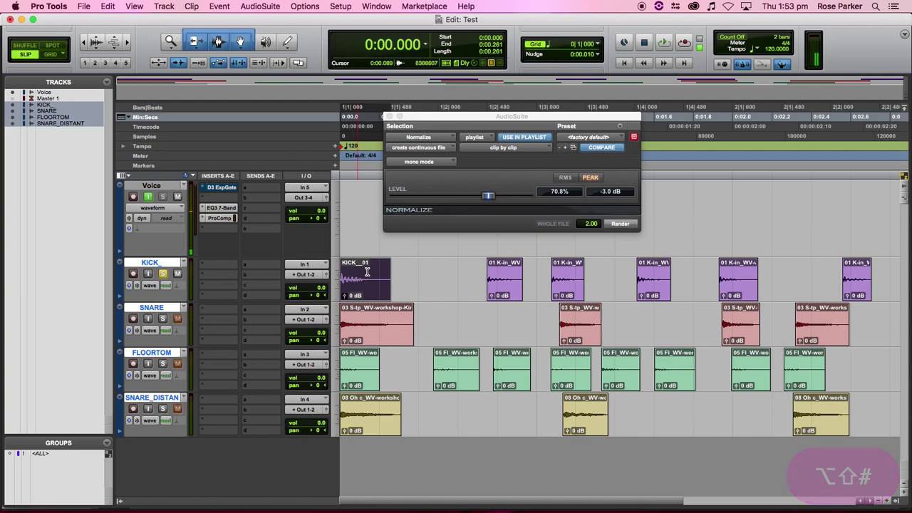
- Consolidate the second through sixth clips on the KICK_ track individually so they take the track's name
{"action": "left_click", "coordinate": [507, 292]}
{"action": "key", "text": "alt+shift+3"}
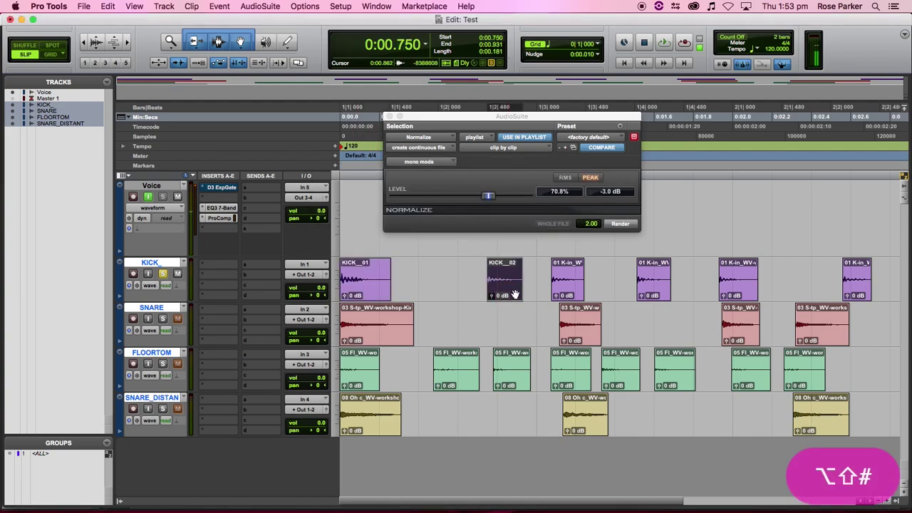
{"action": "left_click", "coordinate": [571, 292]}
{"action": "key", "text": "alt+shift+3"}
{"action": "left_click", "coordinate": [658, 290]}
{"action": "key", "text": "alt+shift+3"}
{"action": "left_click", "coordinate": [744, 285]}
{"action": "key", "text": "alt+shift+3"}
{"action": "left_click", "coordinate": [862, 289]}
{"action": "key", "text": "alt+shift+3"}
- Consolidate each of the four clips on the SNARE track individually so they take the track's name
{"action": "left_click", "coordinate": [356, 339]}
{"action": "key", "text": "alt+shift+3"}
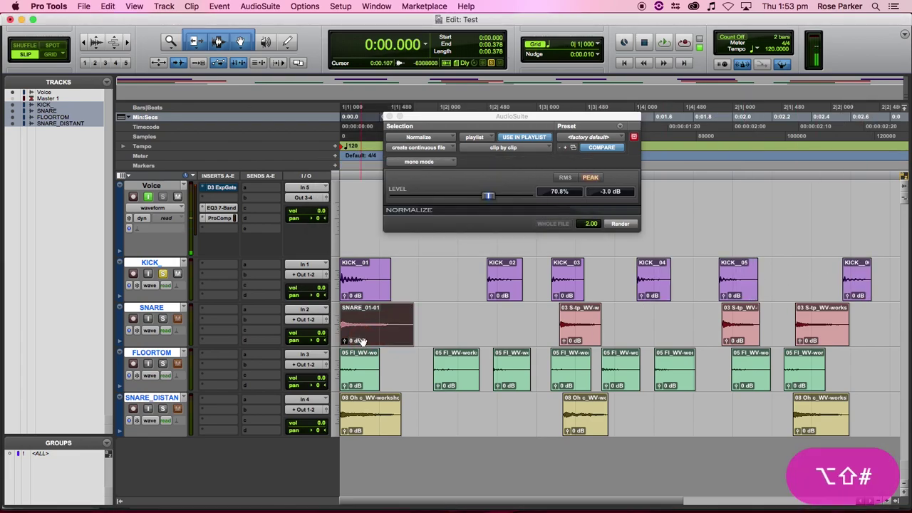
{"action": "left_click", "coordinate": [574, 341]}
{"action": "key", "text": "alt+shift+3"}
{"action": "left_click", "coordinate": [742, 341]}
{"action": "key", "text": "alt+shift+3"}
{"action": "left_click", "coordinate": [828, 328]}
{"action": "key", "text": "alt+shift+3"}
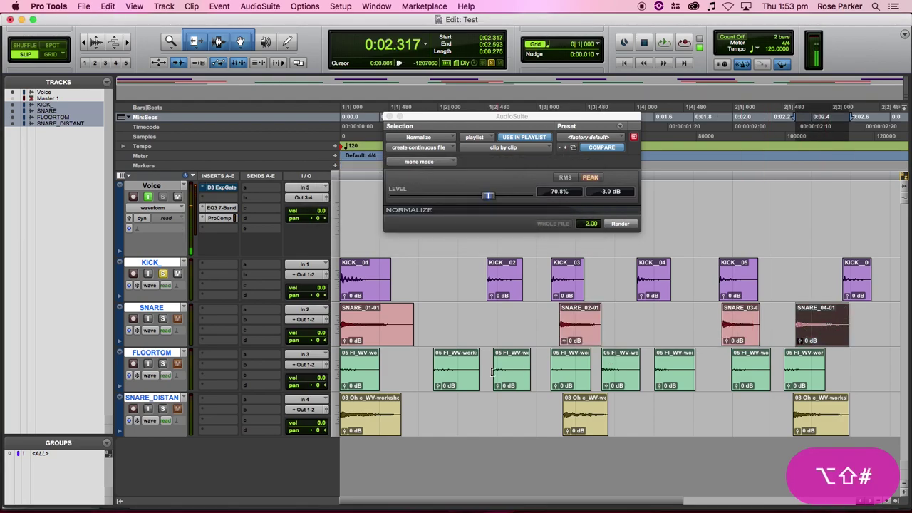
- Consolidate each of the eight clips on the FLOORTOM track individually so they take the track's name
{"action": "left_click", "coordinate": [369, 384]}
{"action": "key", "text": "alt+shift+3"}
{"action": "left_click", "coordinate": [454, 382]}
{"action": "key", "text": "alt+shift+3"}
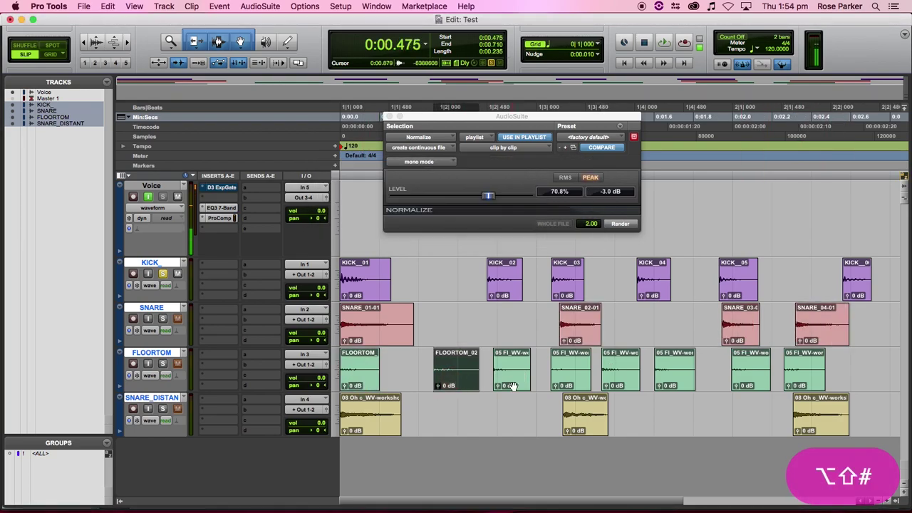
{"action": "left_click", "coordinate": [513, 387]}
{"action": "key", "text": "alt+shift+3"}
{"action": "left_click", "coordinate": [582, 378]}
{"action": "key", "text": "alt+shift+3"}
{"action": "left_click", "coordinate": [627, 381]}
{"action": "key", "text": "alt+shift+3"}
{"action": "left_click", "coordinate": [670, 380]}
{"action": "key", "text": "alt+shift+3"}
{"action": "left_click", "coordinate": [743, 382]}
{"action": "key", "text": "alt+shift+3"}
{"action": "left_click", "coordinate": [801, 382]}
{"action": "key", "text": "alt+shift+3"}
- Consolidate each of the three clips on the SNARE_DISTANT track individually so they take the track's name
{"action": "left_click", "coordinate": [374, 426]}
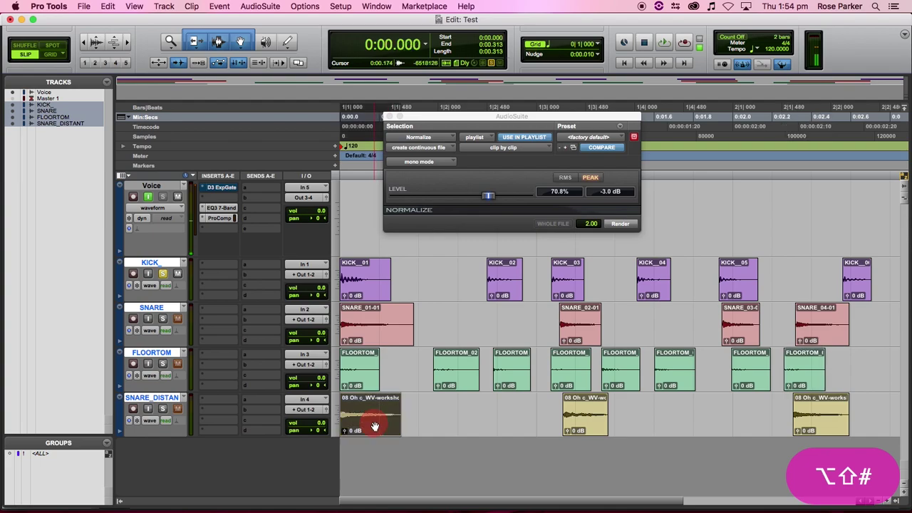
{"action": "key", "text": "alt+shift+3"}
{"action": "left_click", "coordinate": [585, 432]}
{"action": "key", "text": "alt+shift+3"}
{"action": "left_click", "coordinate": [812, 430]}
{"action": "key", "text": "alt+shift+3"}
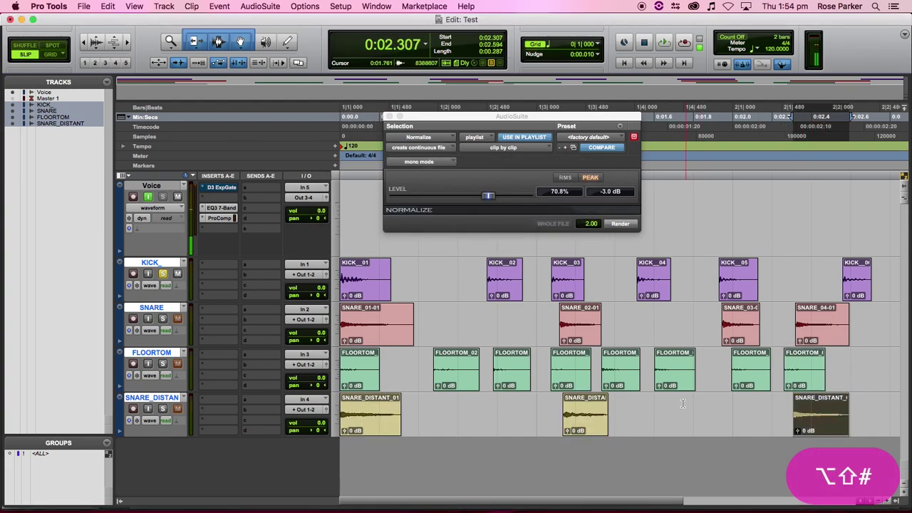
- Clear the clip selection, enlarge the FLOORTOM track's height and increase the audio waveform zoom for all tracks
{"action": "left_click", "coordinate": [465, 308]}
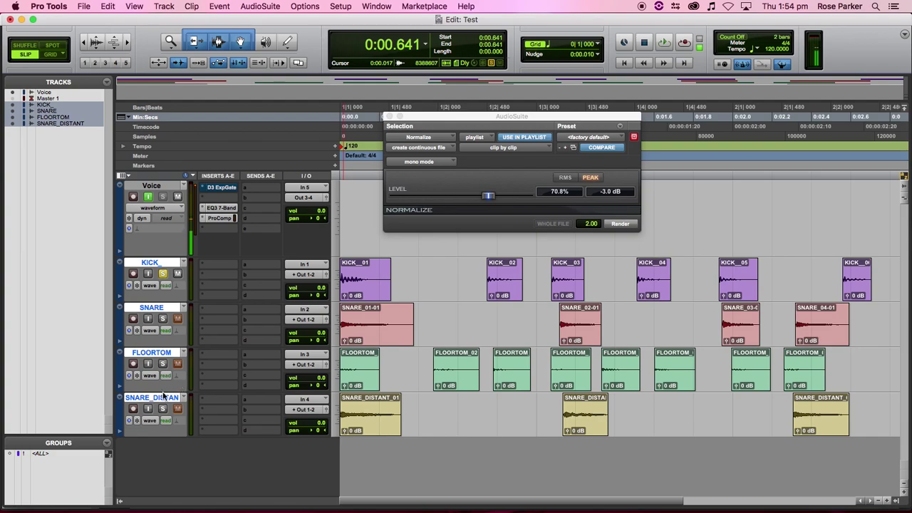
{"action": "left_click_drag", "start_coordinate": [164, 393], "coordinate": [160, 468]}
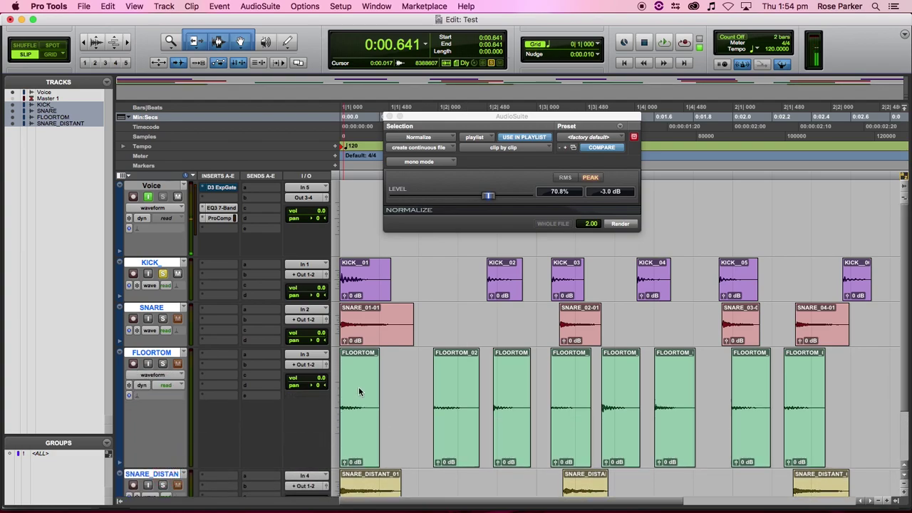
{"action": "left_click", "coordinate": [96, 41]}
{"action": "left_click", "coordinate": [96, 41]}
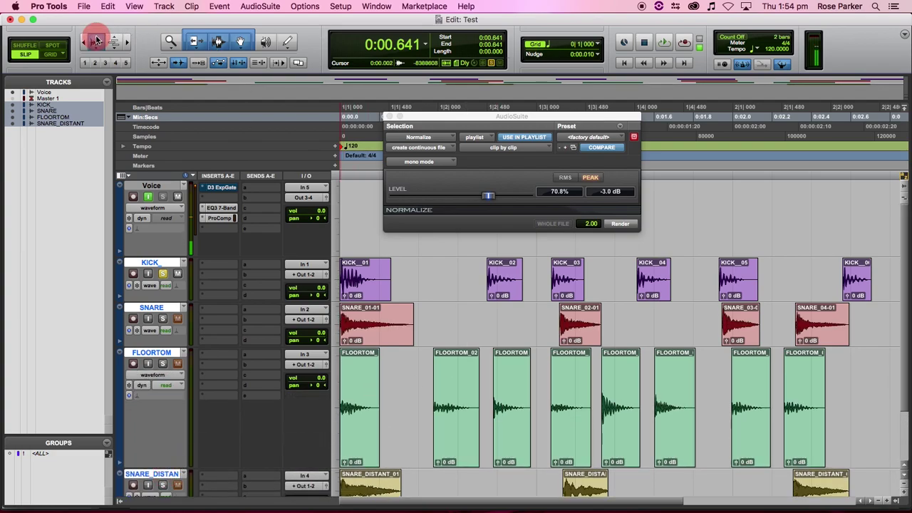
{"action": "left_click", "coordinate": [96, 40]}
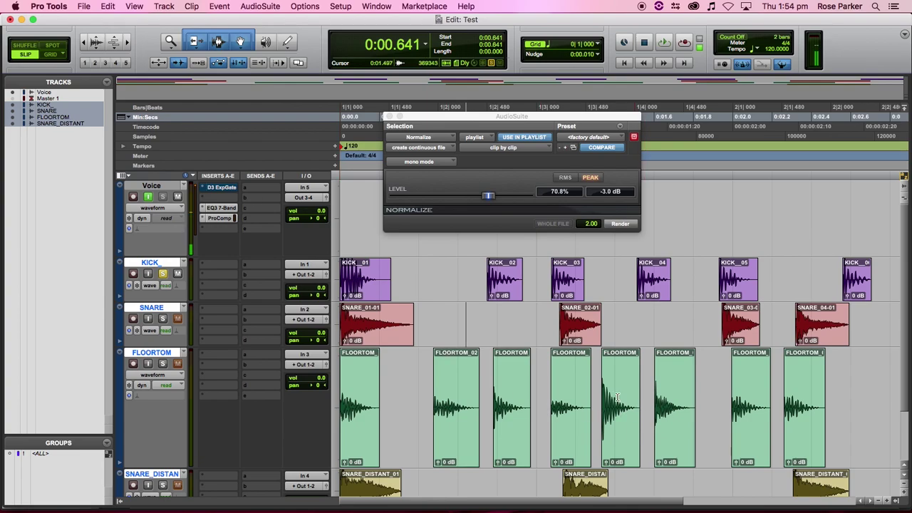
{"action": "scroll", "coordinate": [619, 413], "scroll_direction": "down", "scroll_amount": 2}
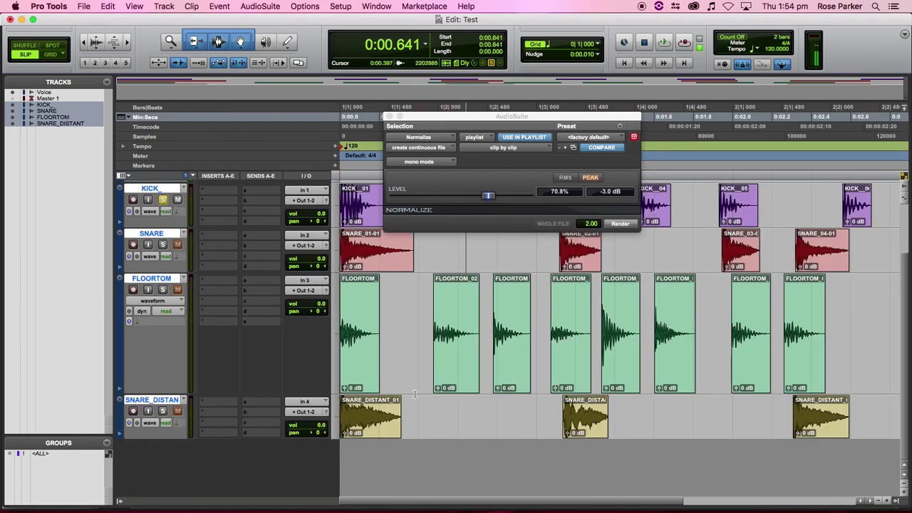
{"action": "scroll", "coordinate": [428, 346], "scroll_direction": "up", "scroll_amount": 2}
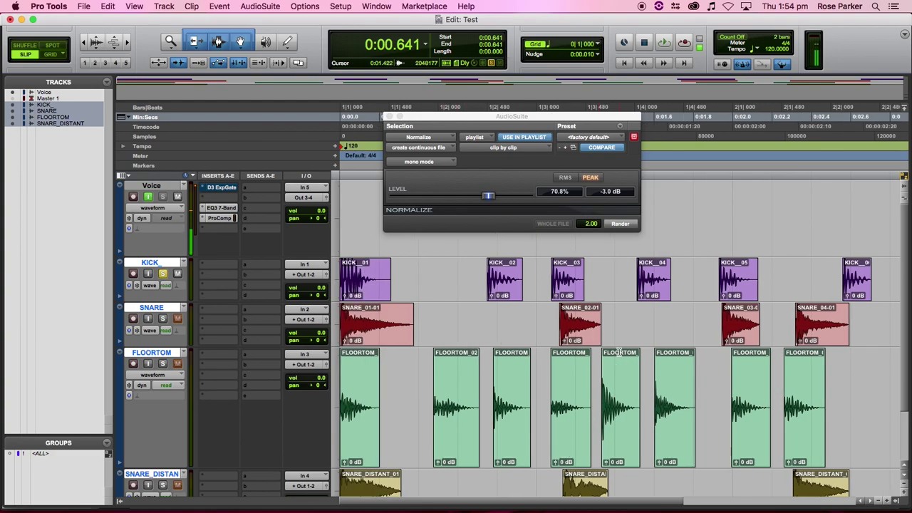
- Normalize the first three KICK_ clips one at a time to a -3.0 dB peak, rendering clip by clip
{"action": "left_click", "coordinate": [366, 285]}
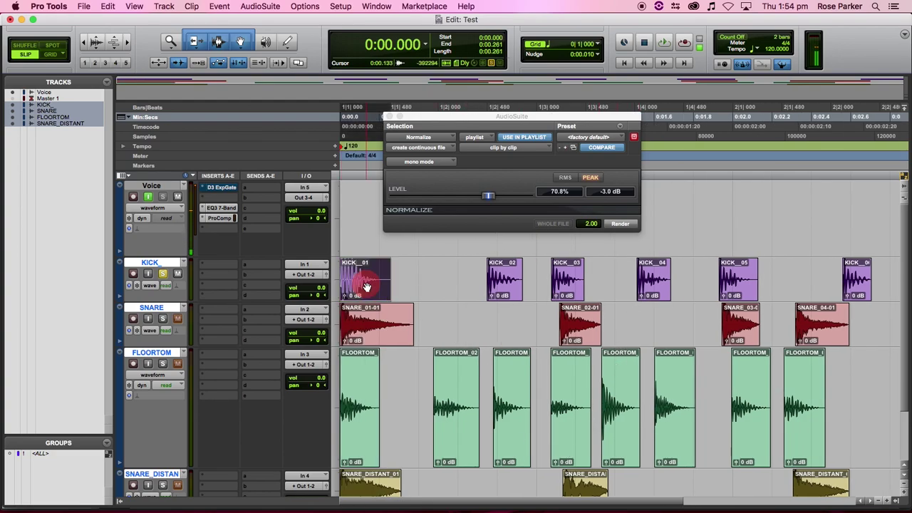
{"action": "left_click", "coordinate": [616, 226]}
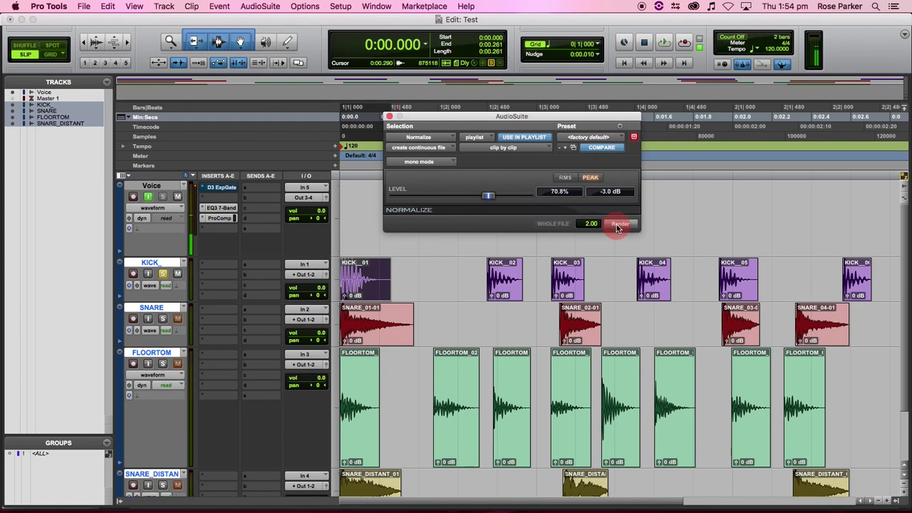
{"action": "left_click", "coordinate": [512, 292]}
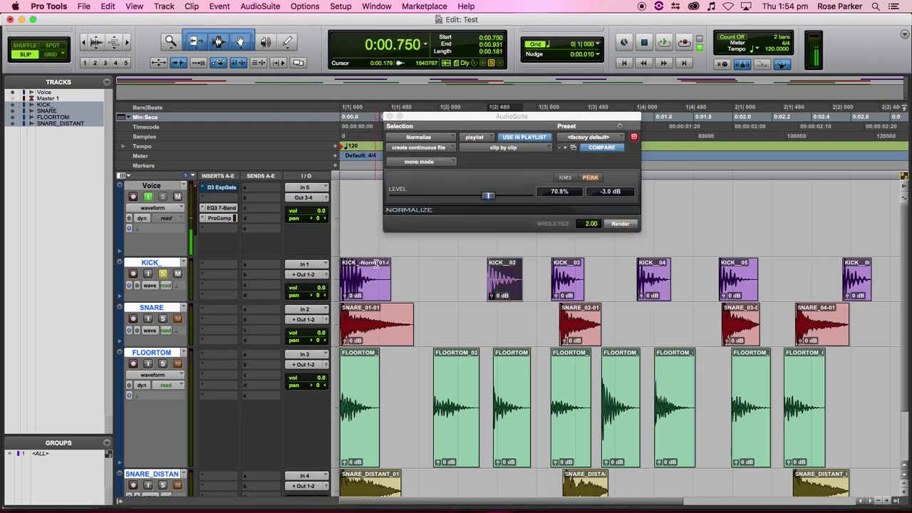
{"action": "left_click", "coordinate": [620, 225]}
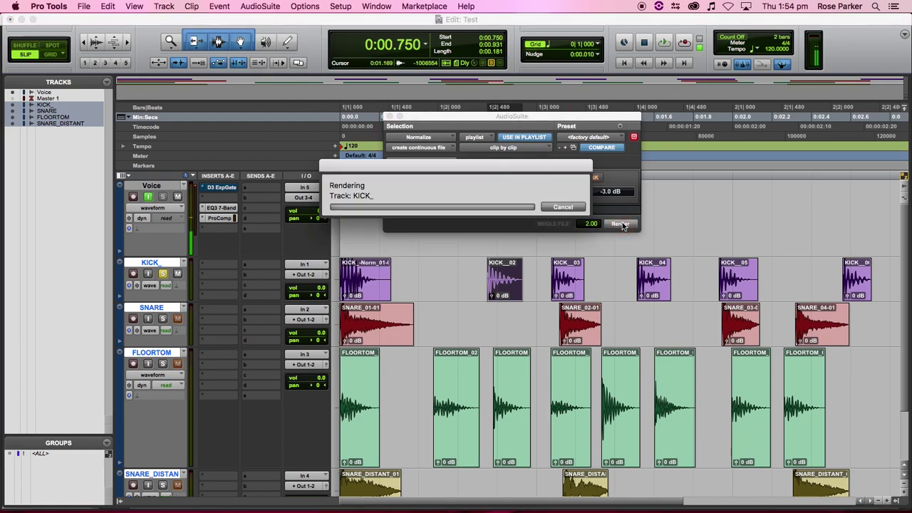
{"action": "left_click", "coordinate": [572, 295]}
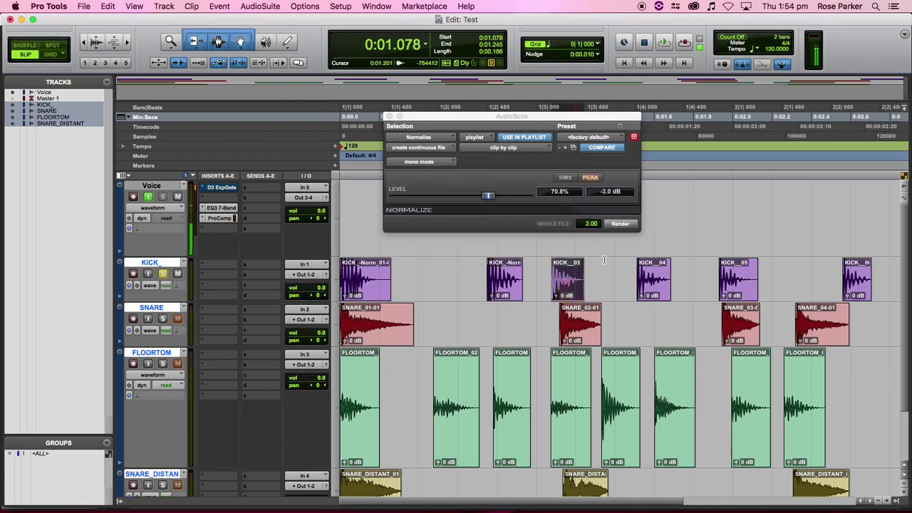
{"action": "left_click", "coordinate": [629, 227]}
- Set the Normalize processing to entire selection and render the fifth KICK_ clip at a -3.0 dB peak
{"action": "left_click", "coordinate": [652, 300]}
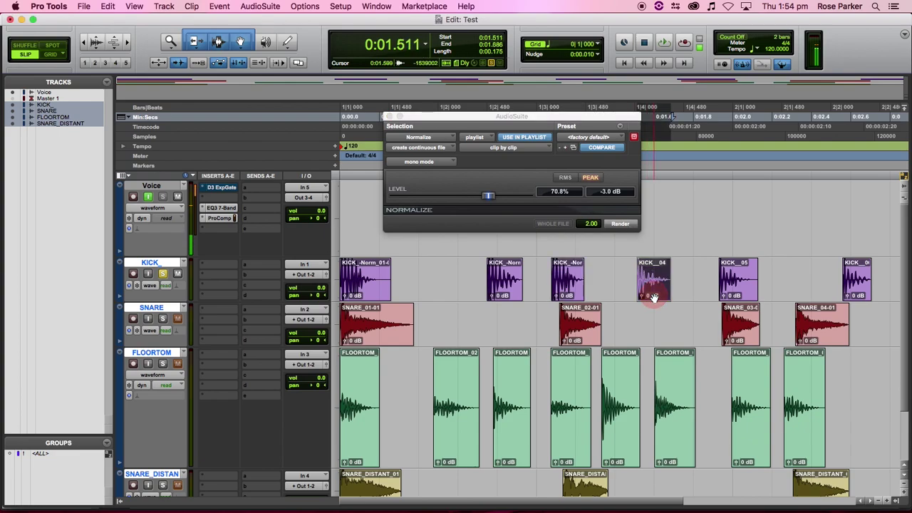
{"action": "left_click", "coordinate": [540, 148]}
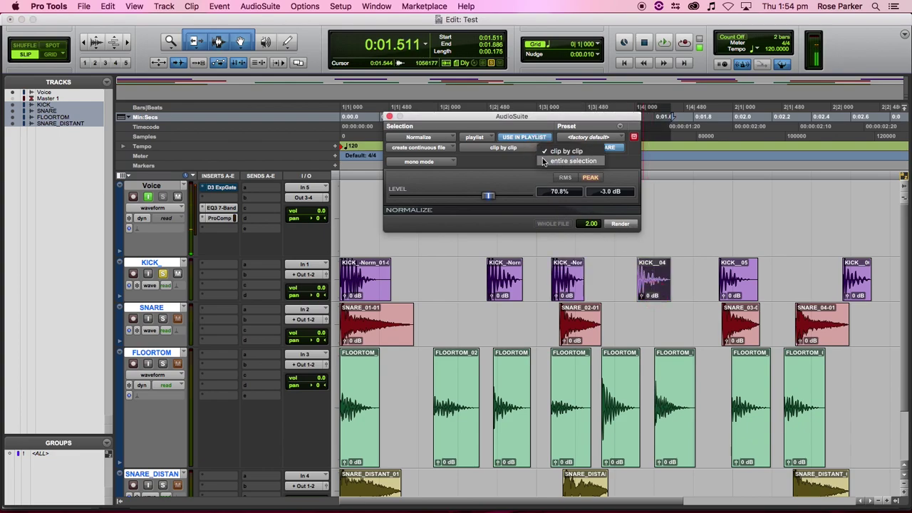
{"action": "left_click", "coordinate": [549, 161]}
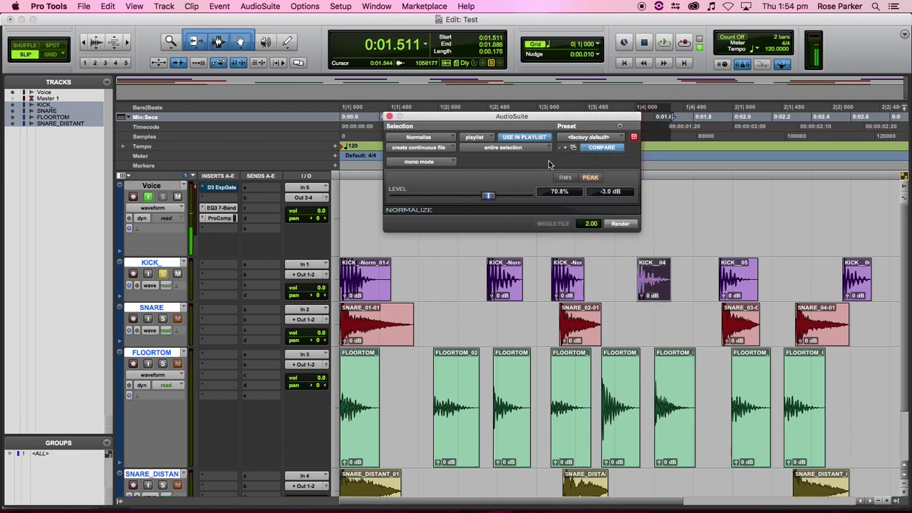
{"action": "left_click", "coordinate": [738, 295]}
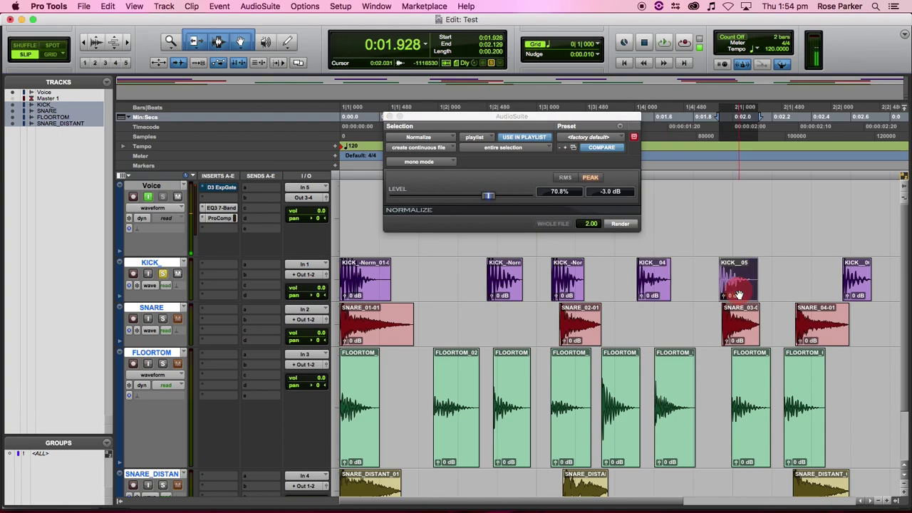
{"action": "left_click", "coordinate": [628, 224]}
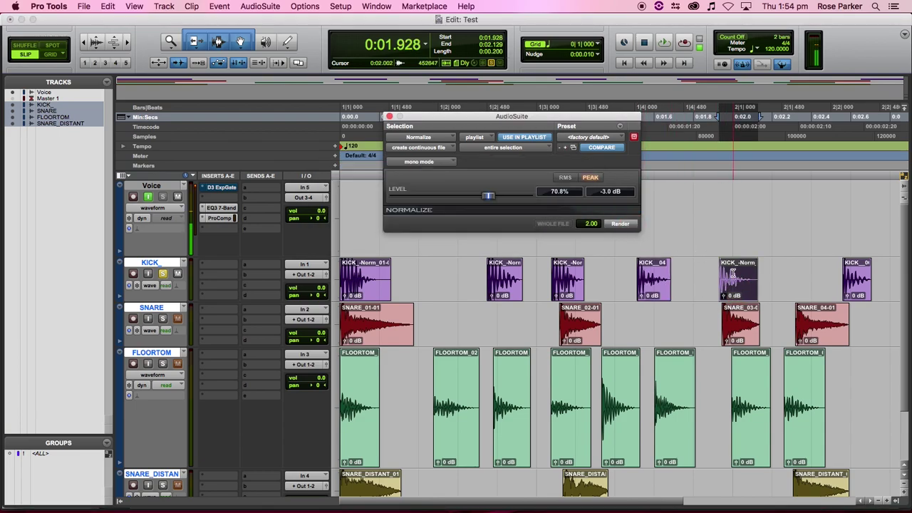
- Normalize the third and fourth FLOORTOM clips separately to a -3.0 dB peak
{"action": "left_click", "coordinate": [561, 436]}
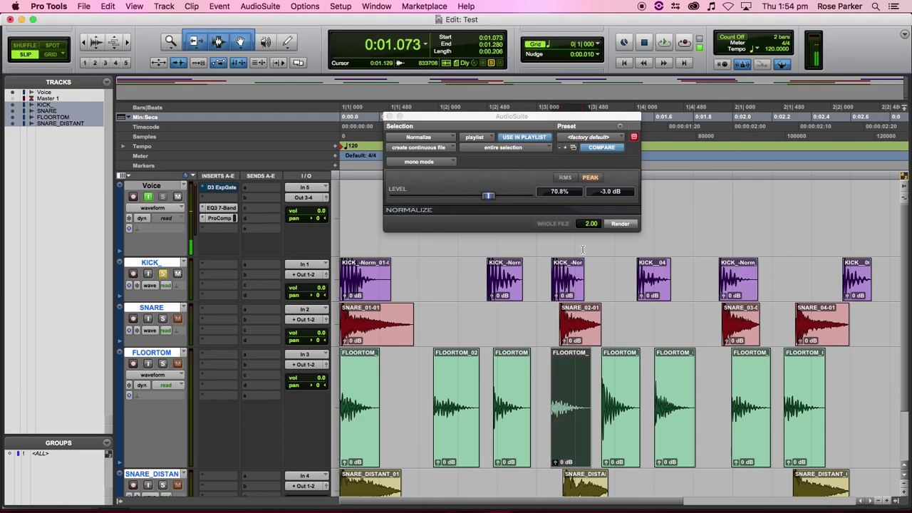
{"action": "left_click", "coordinate": [512, 431]}
{"action": "left_click", "coordinate": [613, 225]}
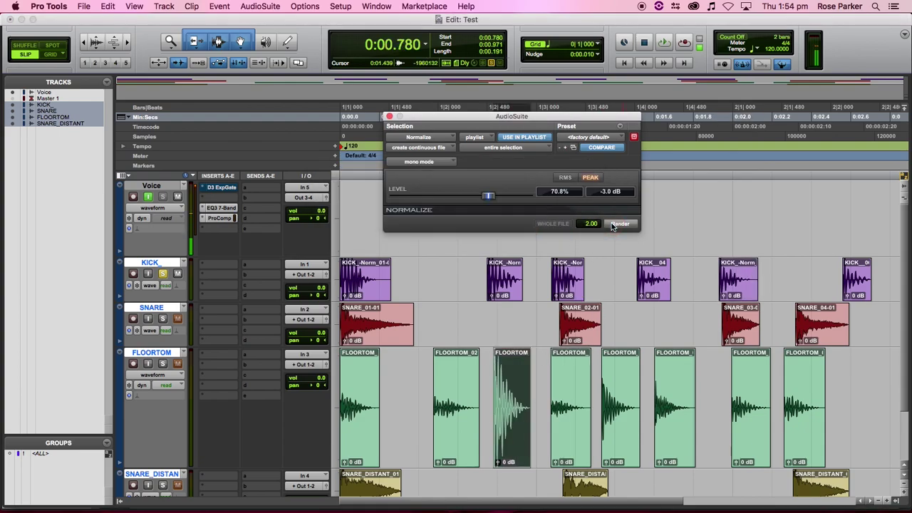
{"action": "left_click", "coordinate": [576, 450]}
{"action": "left_click", "coordinate": [619, 223]}
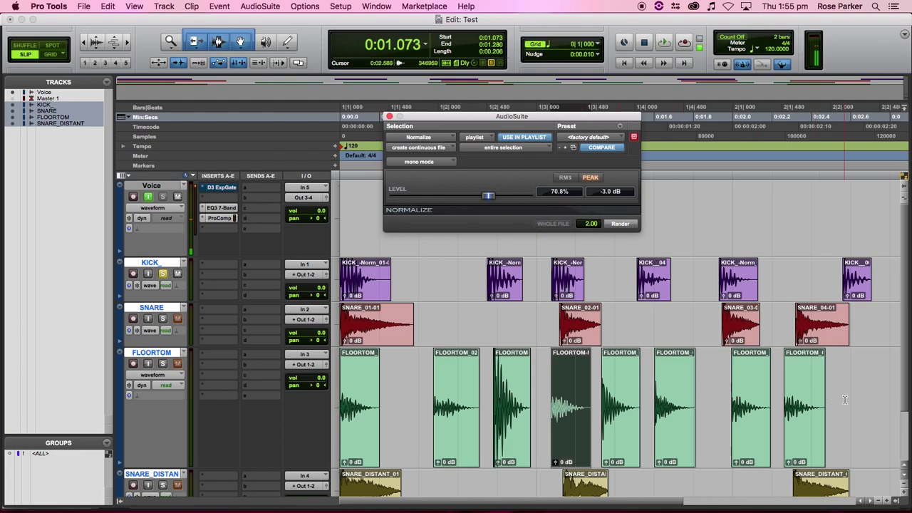
- Set the Normalize processing back to clip by clip and render the fourth FLOORTOM clip again
{"action": "left_click", "coordinate": [516, 148]}
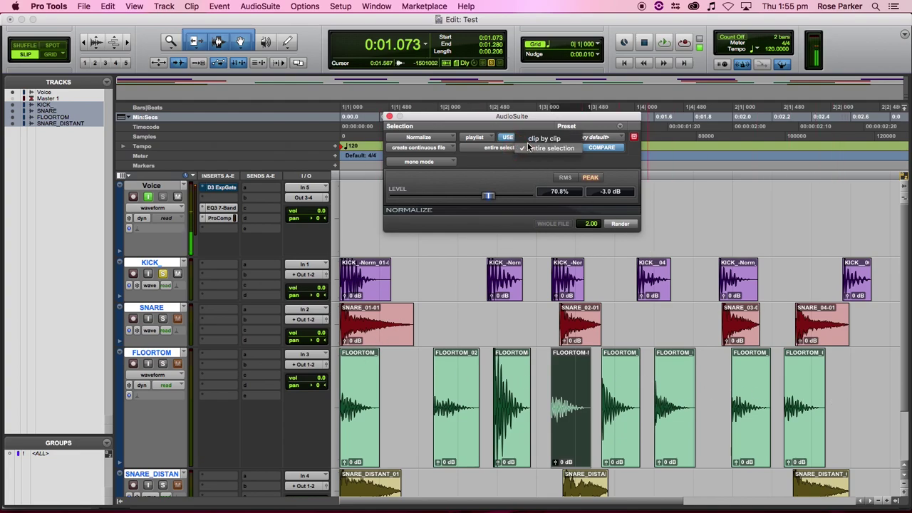
{"action": "left_click", "coordinate": [532, 139]}
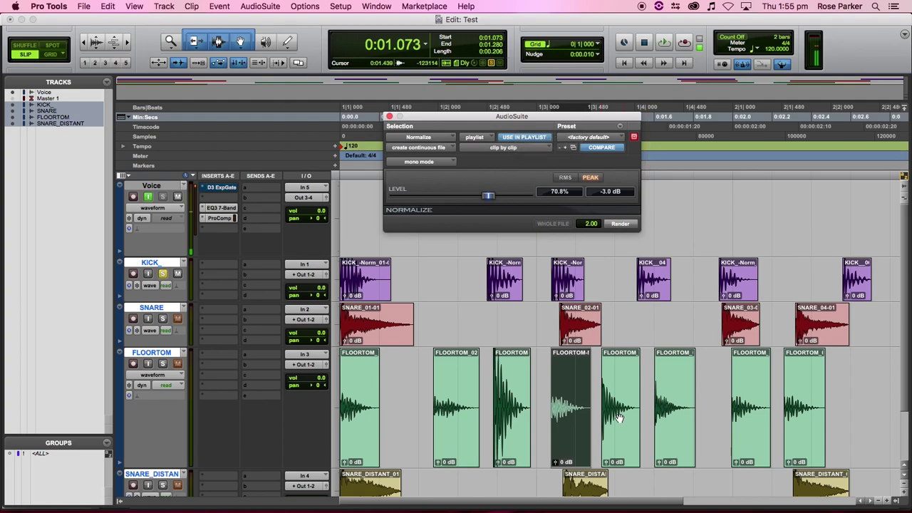
{"action": "left_click", "coordinate": [619, 226]}
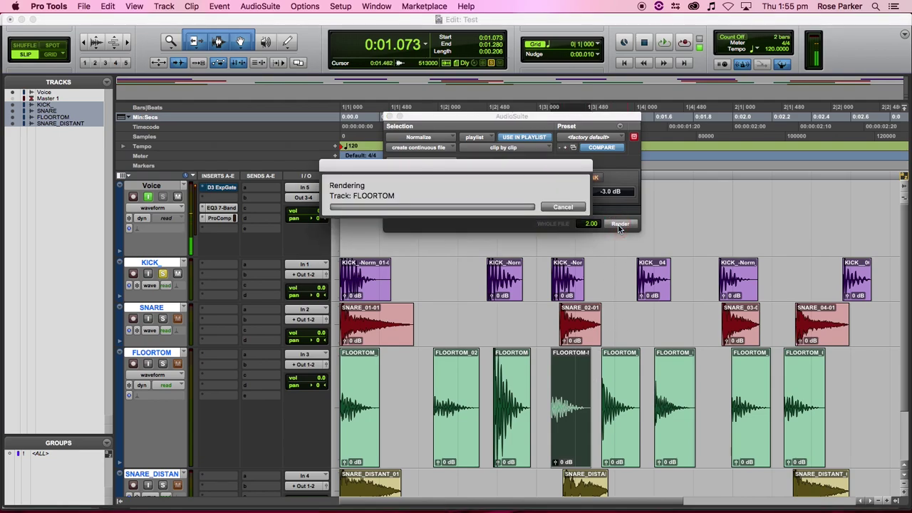
{"action": "left_click", "coordinate": [612, 438]}
{"action": "left_click_drag", "start_coordinate": [551, 443], "coordinate": [555, 441]}
{"action": "key", "text": "super+z"}
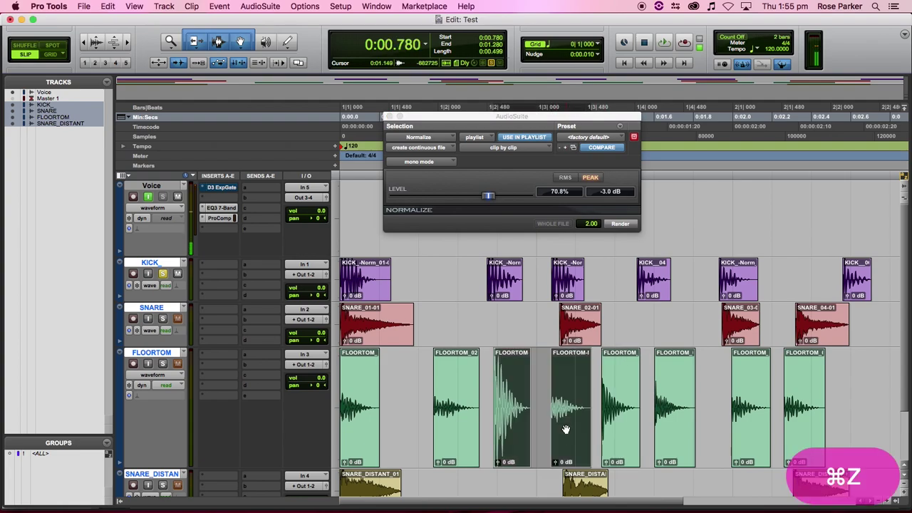
- Render Normalize at a -3.0 dB peak on the fourth FLOORTOM clip again, and on the second FLOORTOM clip
{"action": "left_click", "coordinate": [543, 405]}
{"action": "left_click", "coordinate": [570, 436]}
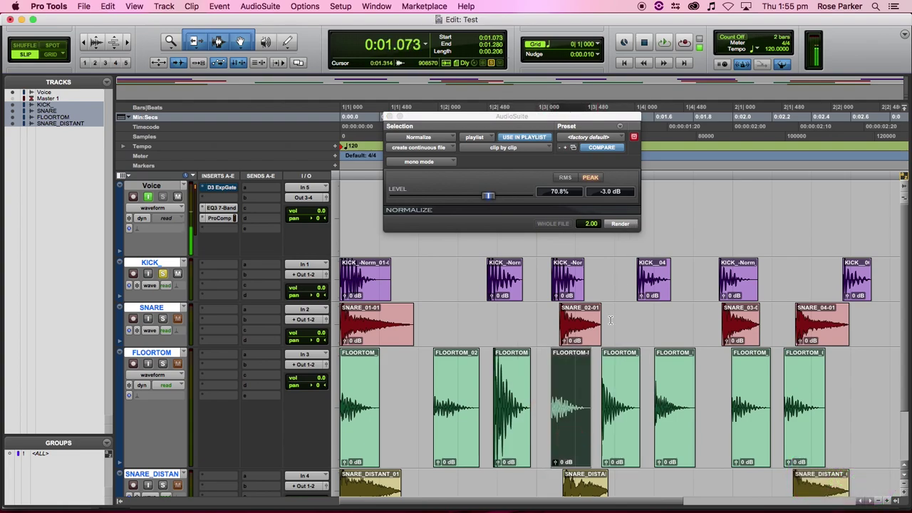
{"action": "left_click", "coordinate": [621, 224]}
{"action": "left_click", "coordinate": [443, 434]}
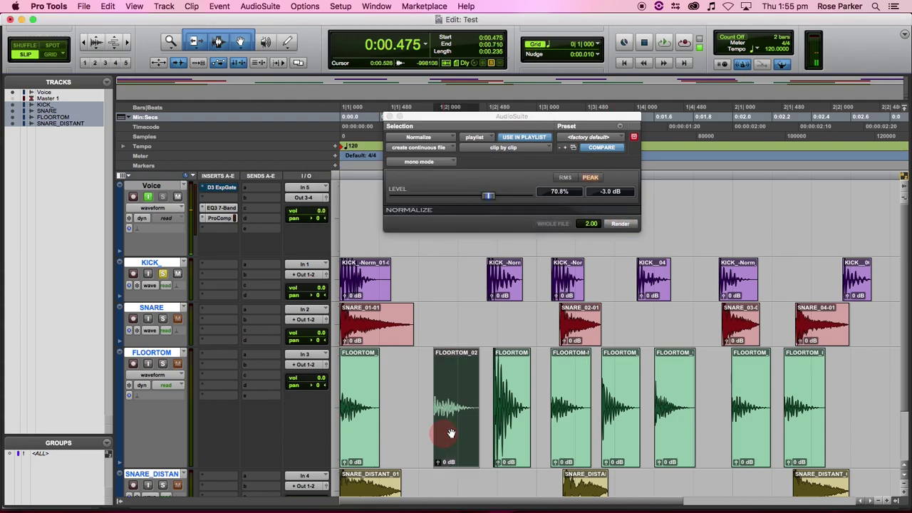
{"action": "left_click", "coordinate": [619, 225]}
- Undo the last action and try normalizing the fourth FLOORTOM clip once more at a -3.0 dB peak
{"action": "left_click", "coordinate": [566, 437]}
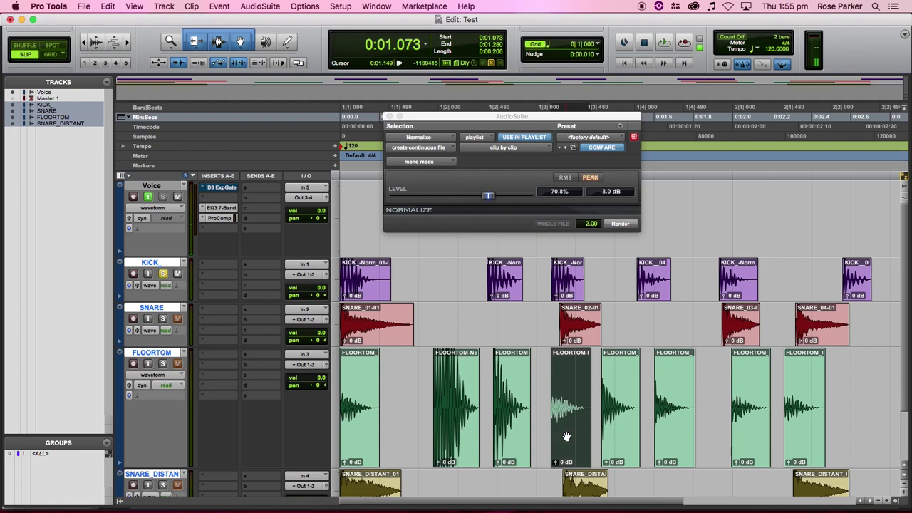
{"action": "left_click", "coordinate": [526, 434]}
{"action": "key", "text": "super+z"}
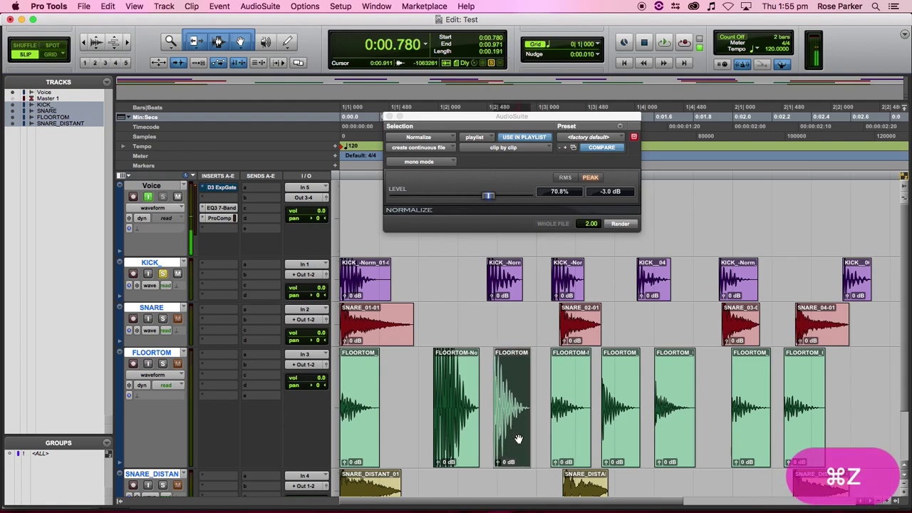
{"action": "left_click", "coordinate": [567, 427]}
{"action": "left_click", "coordinate": [617, 225]}
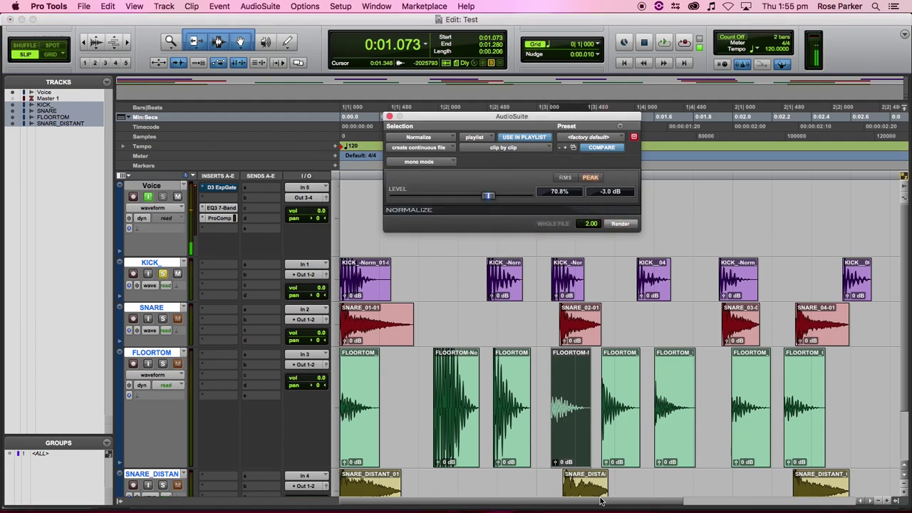
- Normalize the first FLOORTOM clip and the fourth, fifth and sixth KICK_ clips one by one to a -3.0 dB peak
{"action": "left_click", "coordinate": [374, 445]}
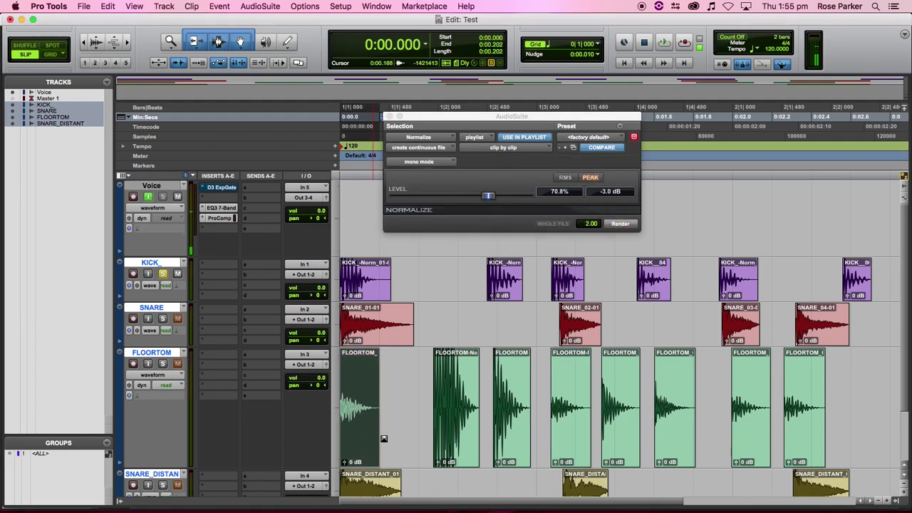
{"action": "left_click", "coordinate": [620, 224]}
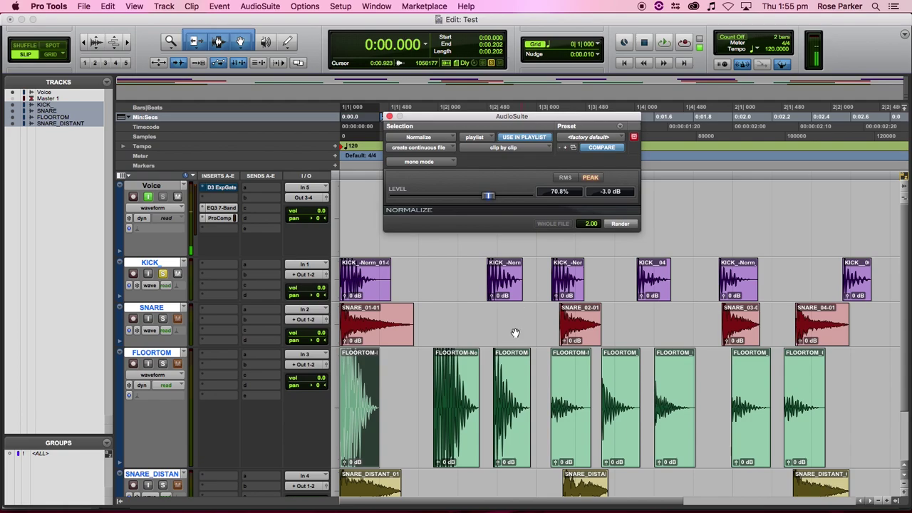
{"action": "left_click", "coordinate": [656, 283]}
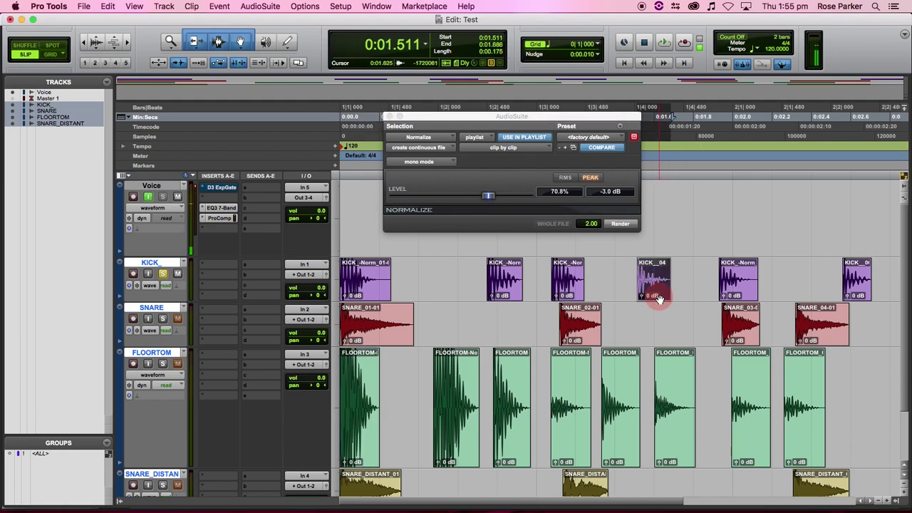
{"action": "left_click", "coordinate": [619, 224]}
{"action": "left_click", "coordinate": [739, 292]}
{"action": "left_click", "coordinate": [621, 225]}
{"action": "left_click", "coordinate": [857, 285]}
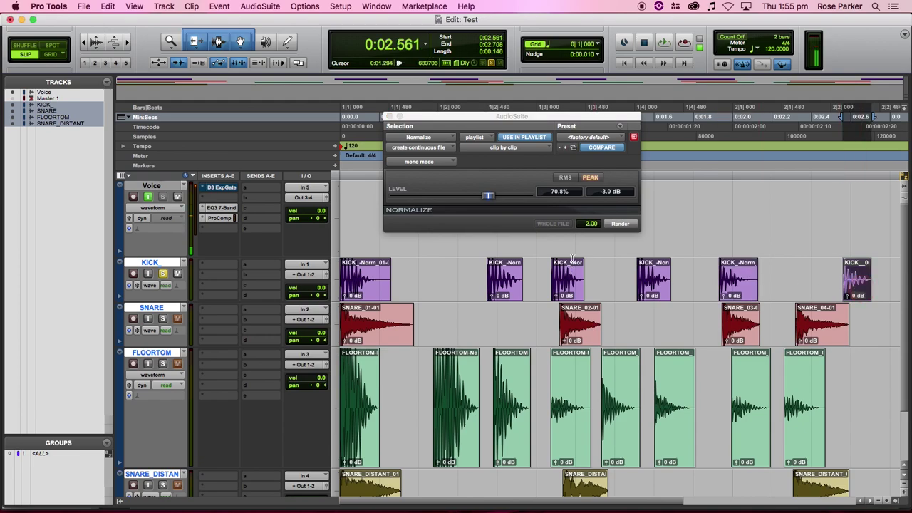
{"action": "left_click", "coordinate": [628, 225]}
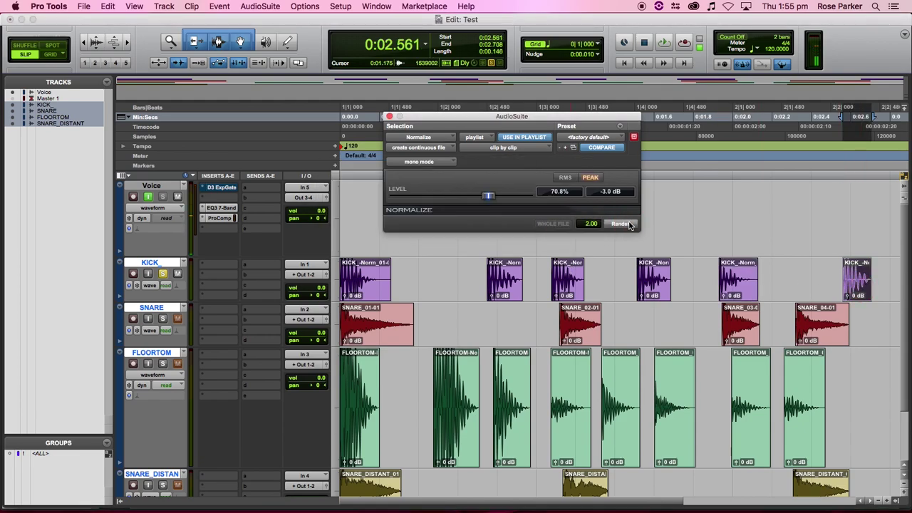
- Normalize each of the four SNARE clips separately to a -3.0 dB peak
{"action": "left_click", "coordinate": [375, 339]}
{"action": "left_click", "coordinate": [621, 224]}
{"action": "left_click", "coordinate": [590, 339]}
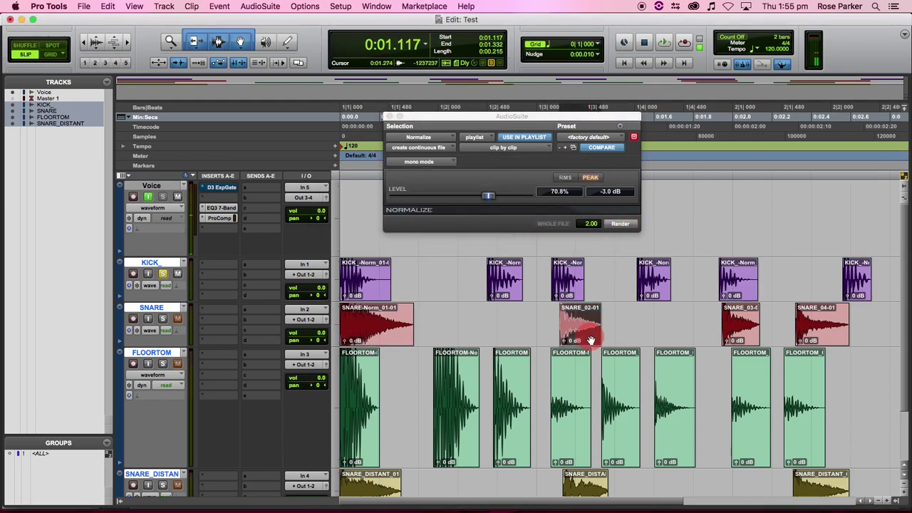
{"action": "left_click", "coordinate": [620, 223]}
{"action": "left_click", "coordinate": [745, 340]}
{"action": "left_click", "coordinate": [620, 225]}
{"action": "left_click", "coordinate": [820, 337]}
{"action": "left_click", "coordinate": [616, 226]}
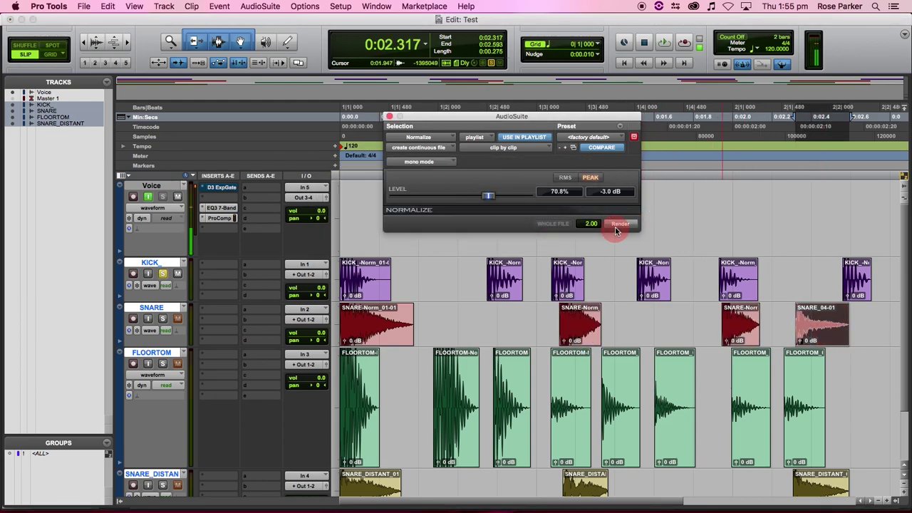
- Normalize the last five FLOORTOM clips one at a time to a -3.0 dB peak, working from the eighth back to the fourth
{"action": "scroll", "coordinate": [807, 378], "scroll_direction": "down", "scroll_amount": 3}
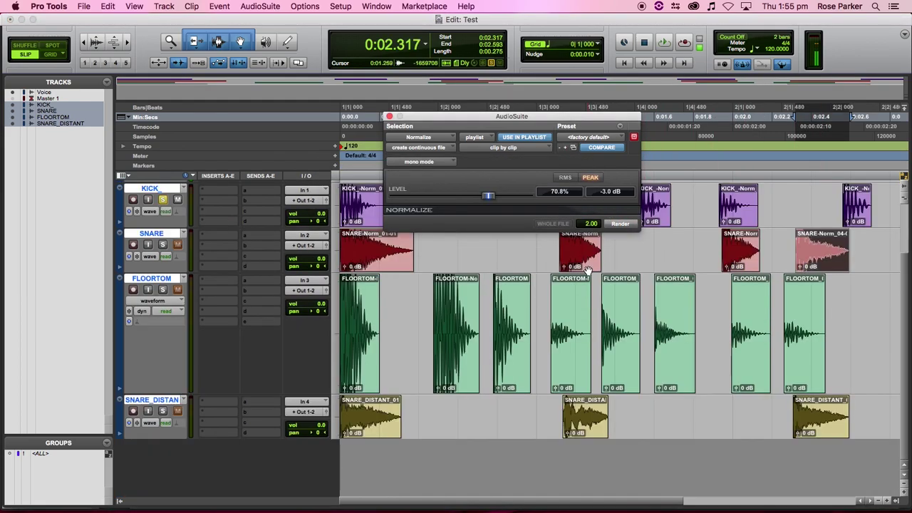
{"action": "left_click", "coordinate": [806, 379]}
{"action": "left_click", "coordinate": [618, 224]}
{"action": "left_click", "coordinate": [745, 366]}
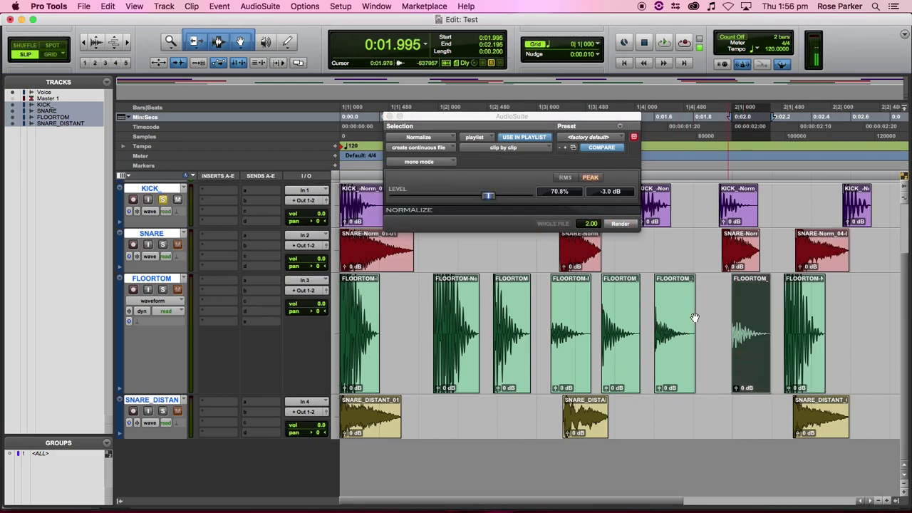
{"action": "left_click", "coordinate": [620, 224]}
{"action": "left_click", "coordinate": [673, 343]}
{"action": "left_click", "coordinate": [620, 224]}
{"action": "left_click", "coordinate": [620, 349]}
{"action": "left_click", "coordinate": [620, 223]}
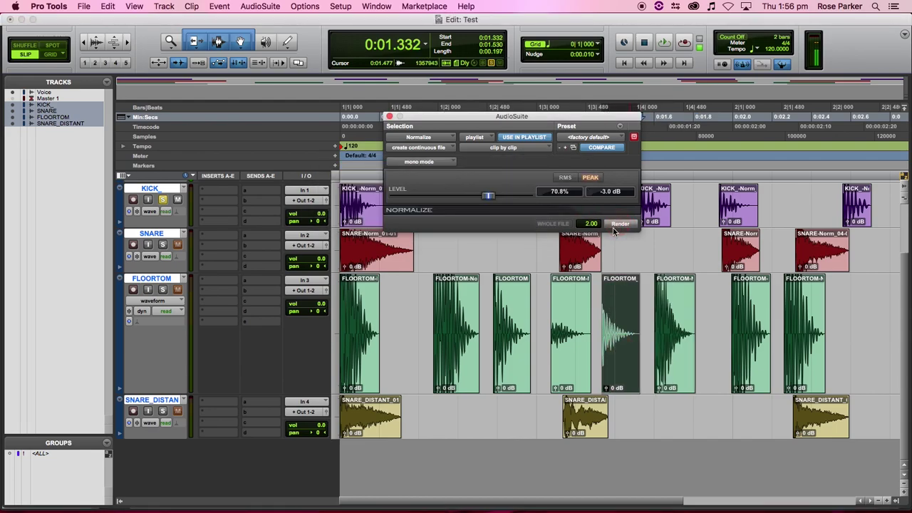
{"action": "left_click", "coordinate": [575, 357]}
{"action": "left_click", "coordinate": [620, 224]}
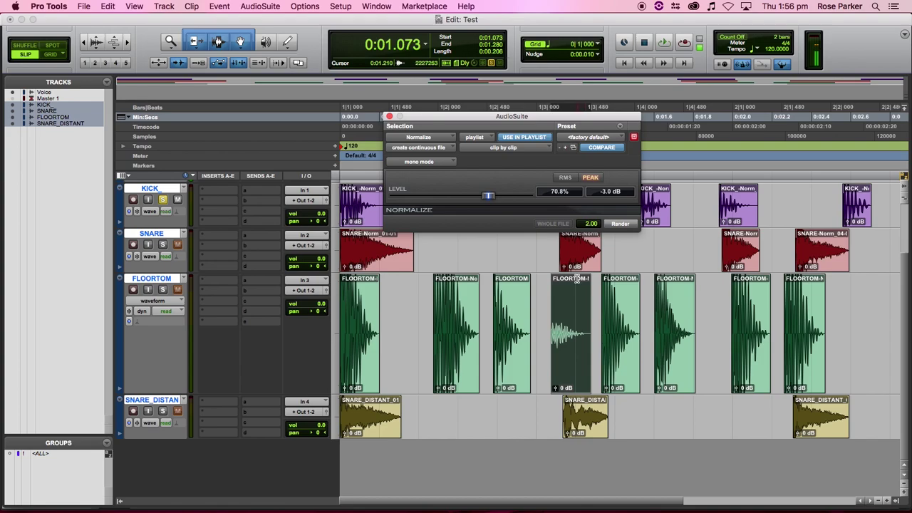
- Normalize each of the three SNARE_DISTANT clips separately to a -3.0 dB peak
{"action": "left_click", "coordinate": [388, 432]}
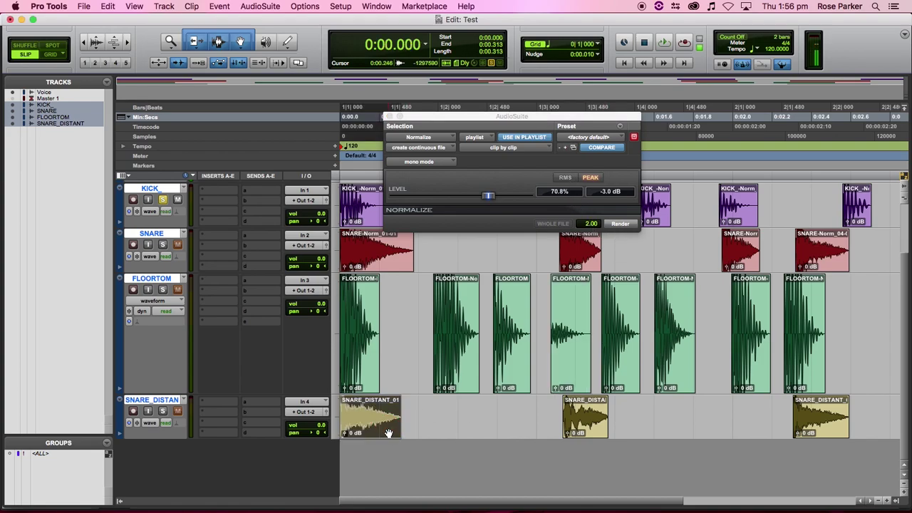
{"action": "left_click", "coordinate": [619, 224]}
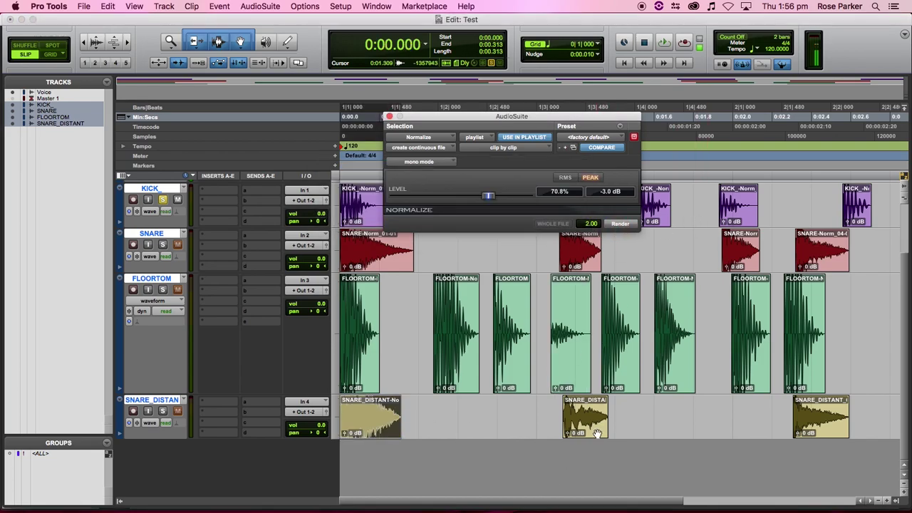
{"action": "left_click", "coordinate": [597, 431]}
{"action": "left_click", "coordinate": [620, 223]}
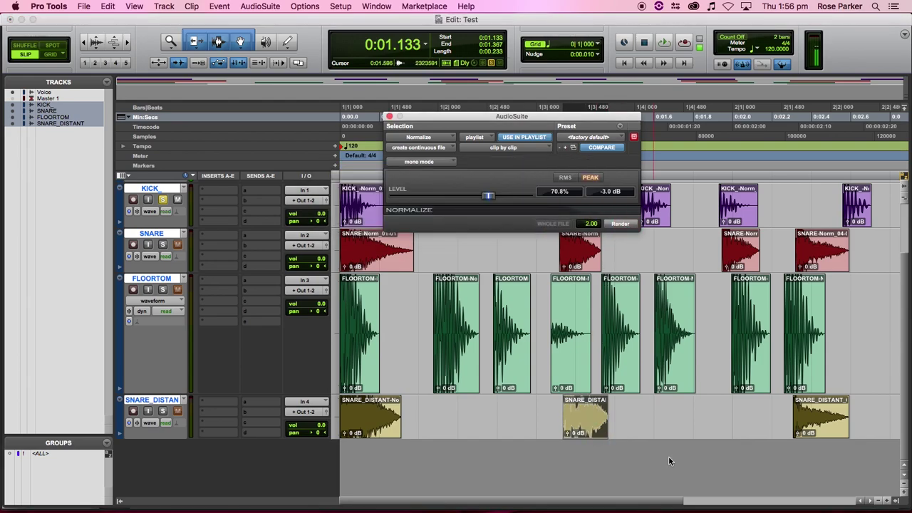
{"action": "left_click", "coordinate": [808, 431]}
{"action": "left_click", "coordinate": [620, 224]}
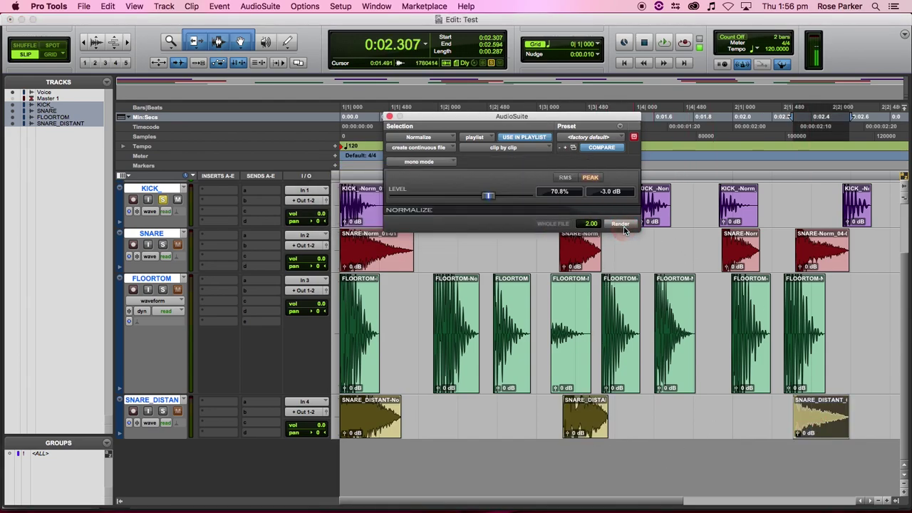
- Switch the AudioSuite processor from Normalize to Gain and analyze the peak level of the fourth FLOORTOM clip
{"action": "left_click", "coordinate": [583, 374]}
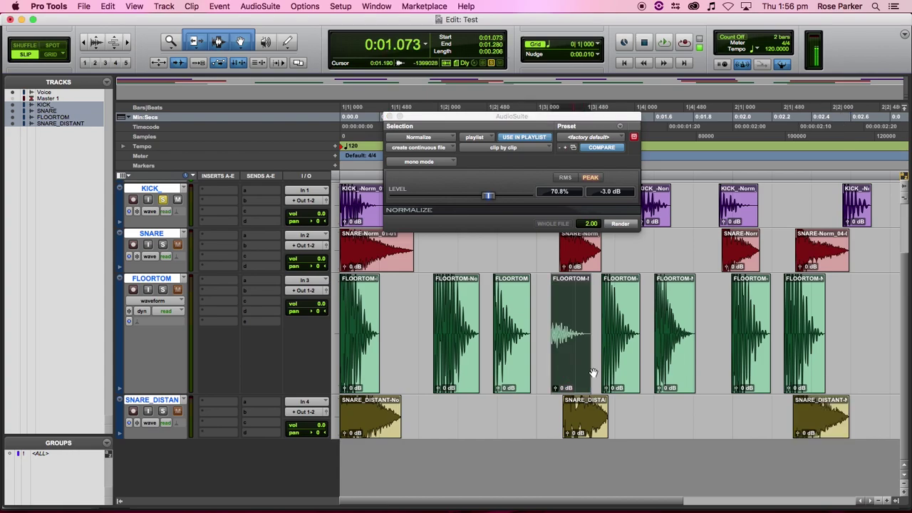
{"action": "left_click", "coordinate": [433, 138]}
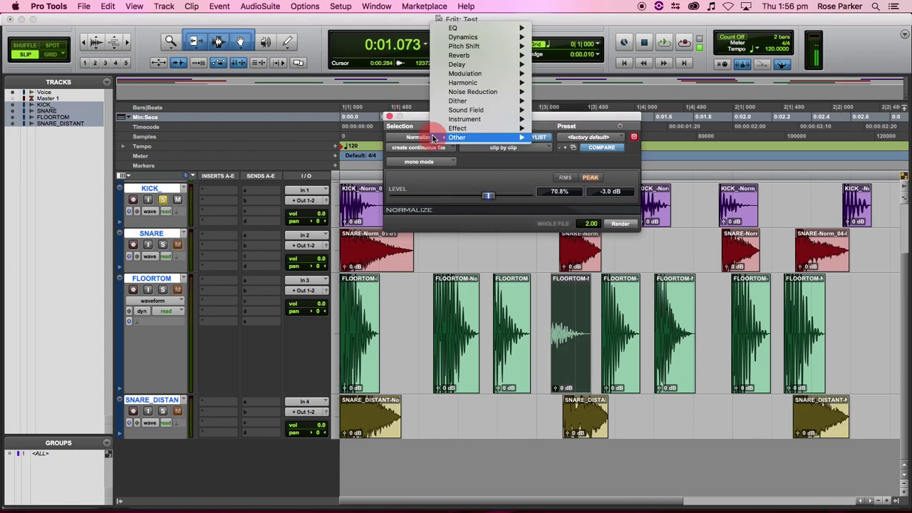
{"action": "mouse_move", "coordinate": [459, 138]}
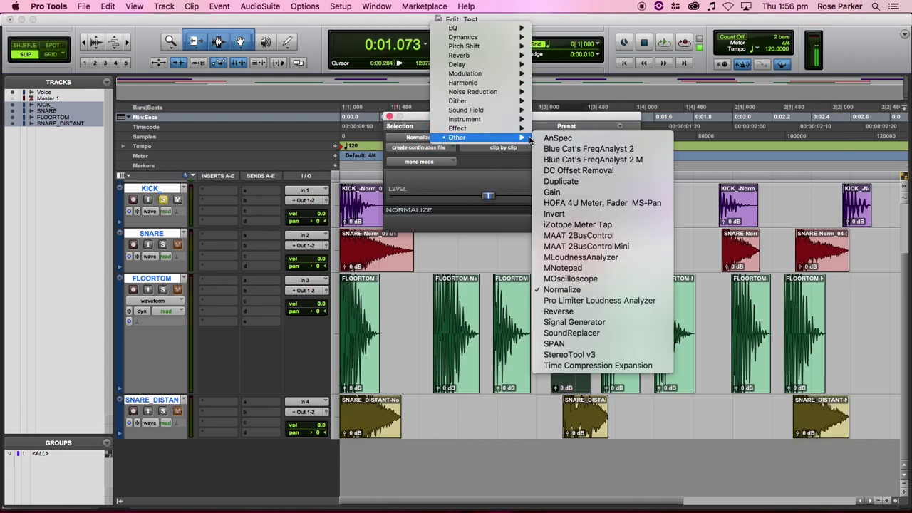
{"action": "left_click", "coordinate": [554, 192]}
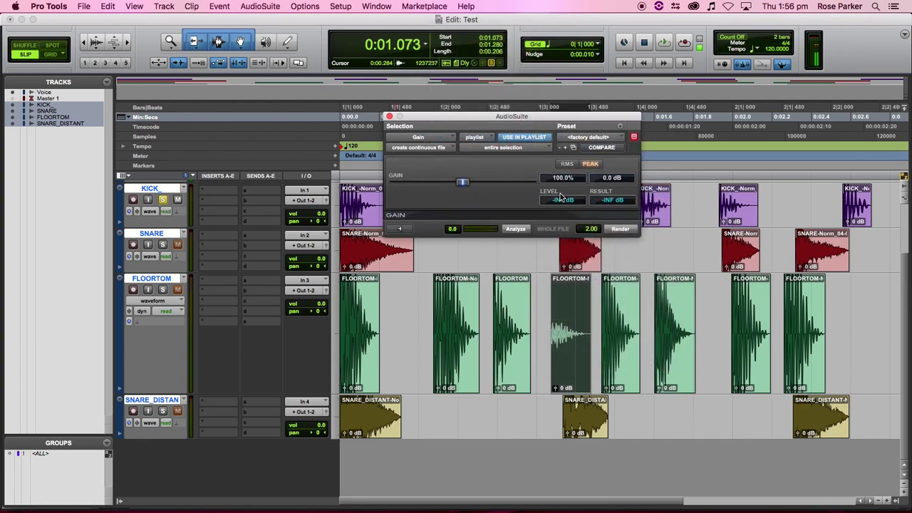
{"action": "left_click", "coordinate": [513, 230]}
{"action": "left_click", "coordinate": [516, 229]}
- Adjust the vertical audio waveform zoom across the tracks so the clips' waveforms are drawn smaller
{"action": "left_click", "coordinate": [96, 47]}
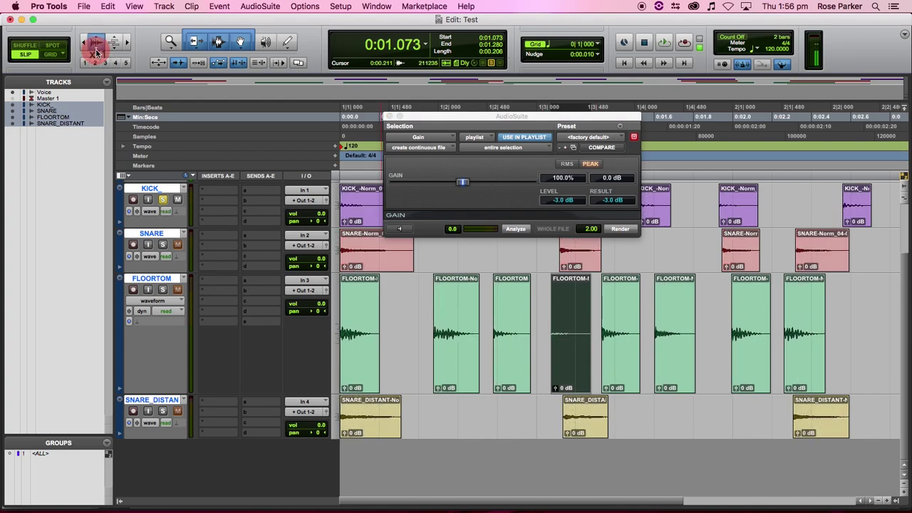
{"action": "left_click", "coordinate": [99, 40]}
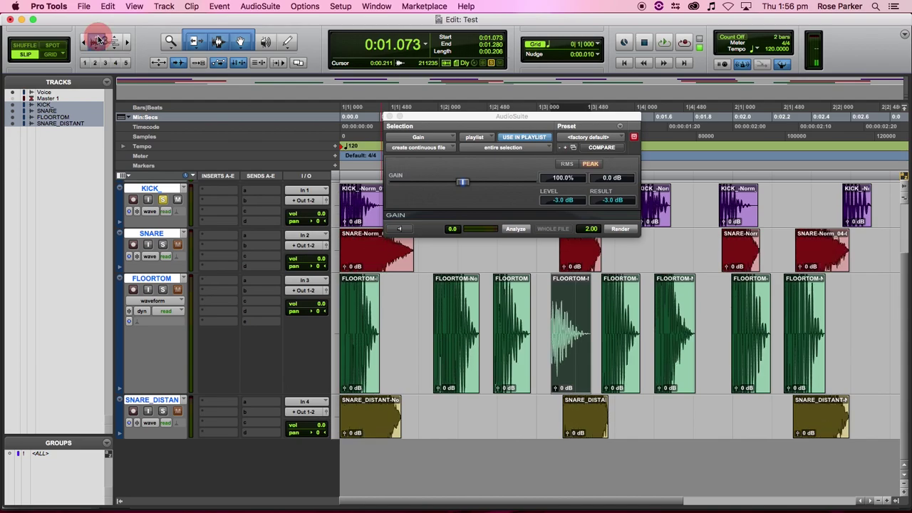
{"action": "left_click", "coordinate": [96, 48]}
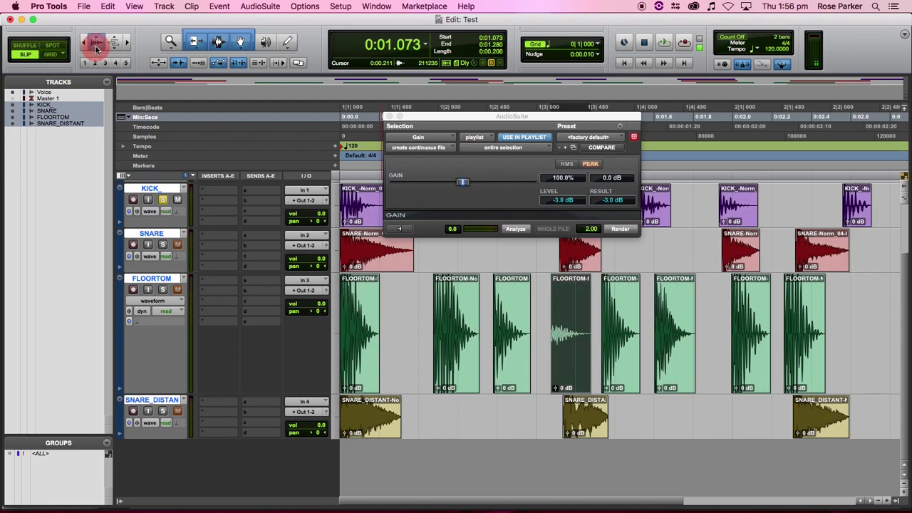
{"action": "left_click", "coordinate": [96, 48]}
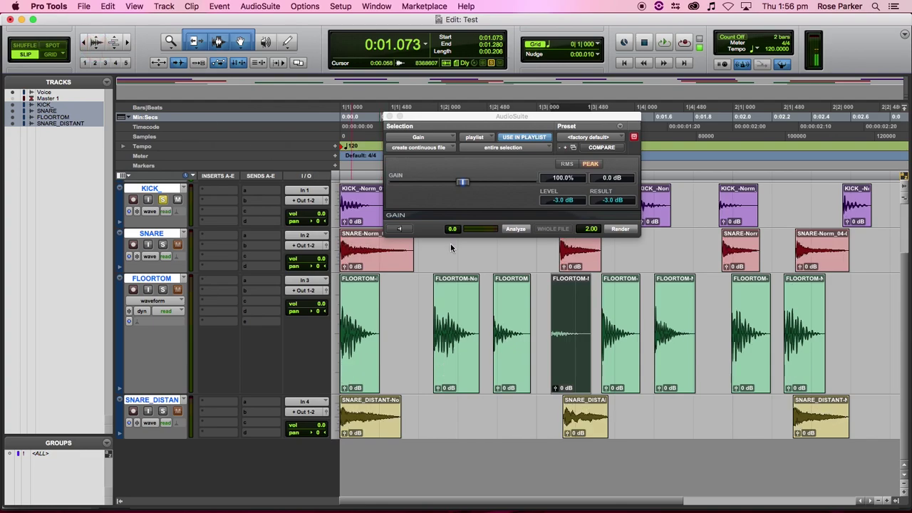
- Analyze the peak level of the third FLOORTOM clip with Gain, and select the second FLOORTOM clip for comparison
{"action": "left_click", "coordinate": [502, 318]}
{"action": "double_click", "coordinate": [509, 335]}
{"action": "left_click", "coordinate": [513, 233]}
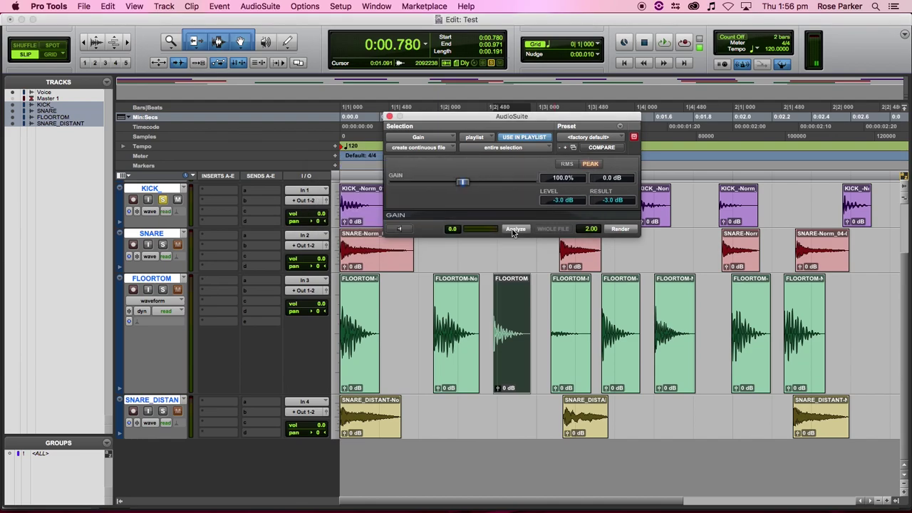
{"action": "left_click", "coordinate": [457, 349]}
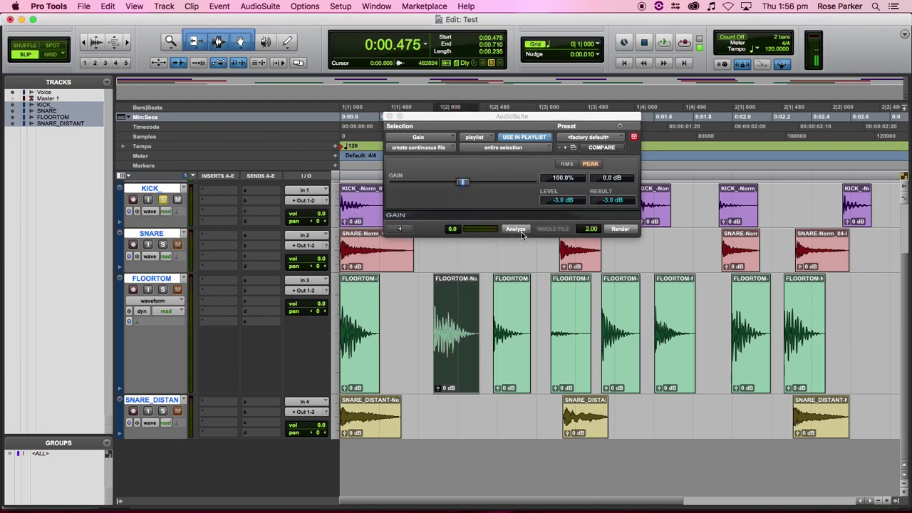
- Narrow the Mix window to fit beside the Edit window and play back from just before the second FLOORTOM clip to check the meters
{"action": "left_click", "coordinate": [424, 302]}
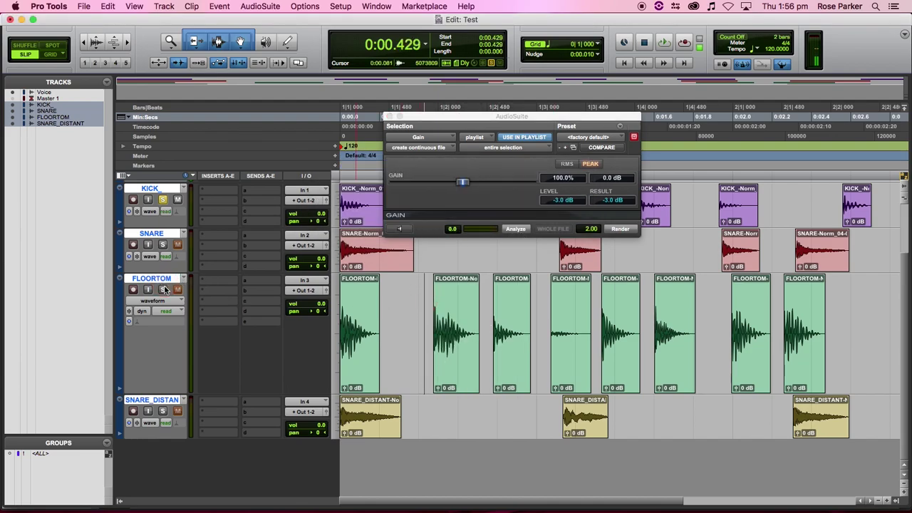
{"action": "key", "text": "super+equal"}
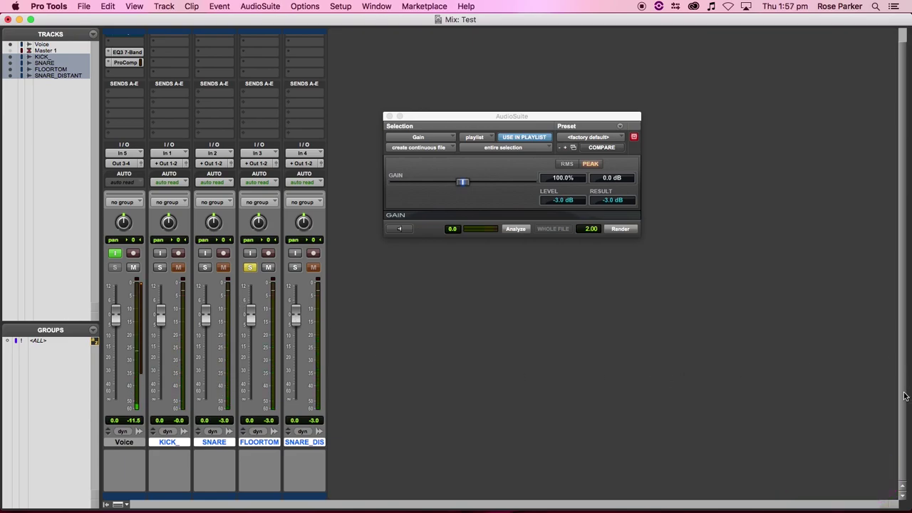
{"action": "left_click_drag", "start_coordinate": [903, 490], "coordinate": [406, 498]}
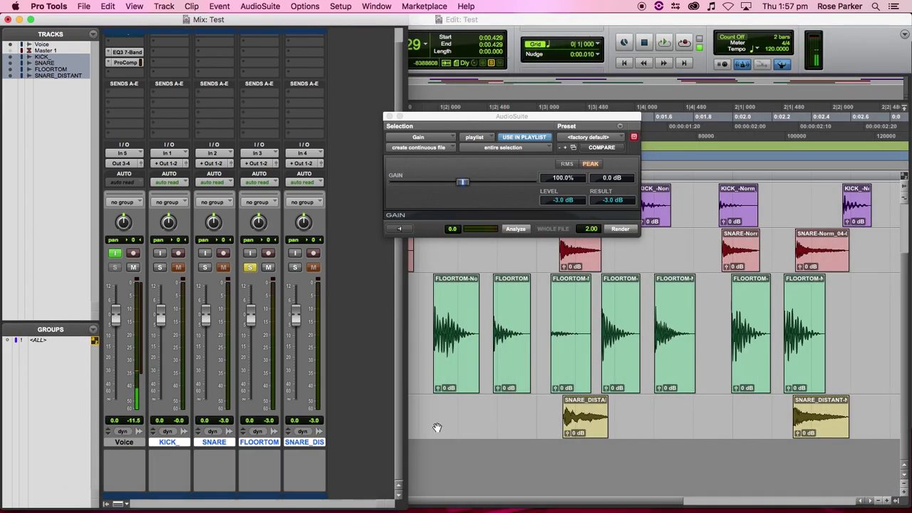
{"action": "key", "text": "space"}
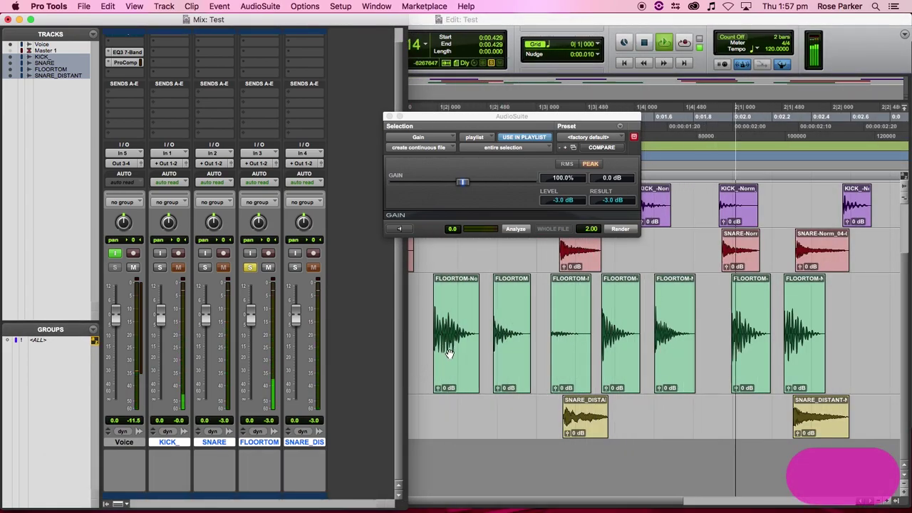
{"action": "key", "text": "space"}
- Select the second FLOORTOM clip, close the Gain processor and open the AudioSuite Normalize processor
{"action": "left_click", "coordinate": [461, 328]}
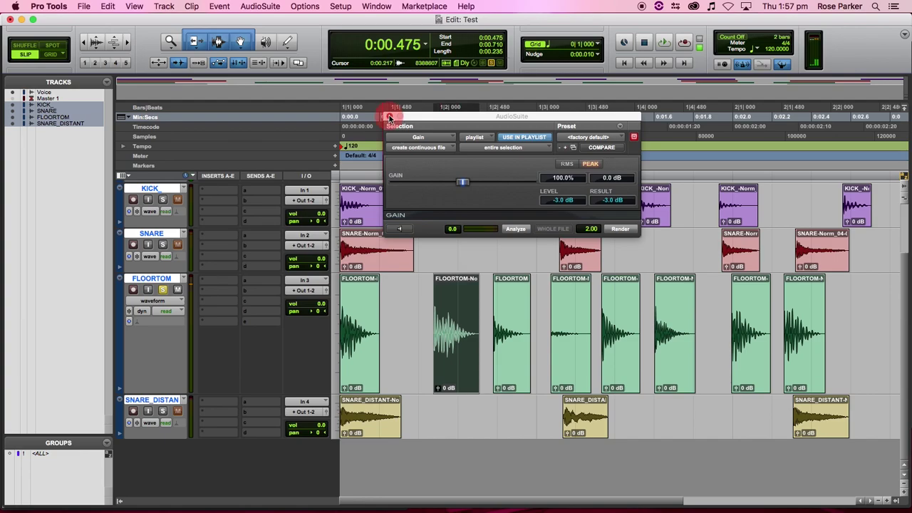
{"action": "left_click", "coordinate": [387, 117]}
{"action": "left_click", "coordinate": [410, 367]}
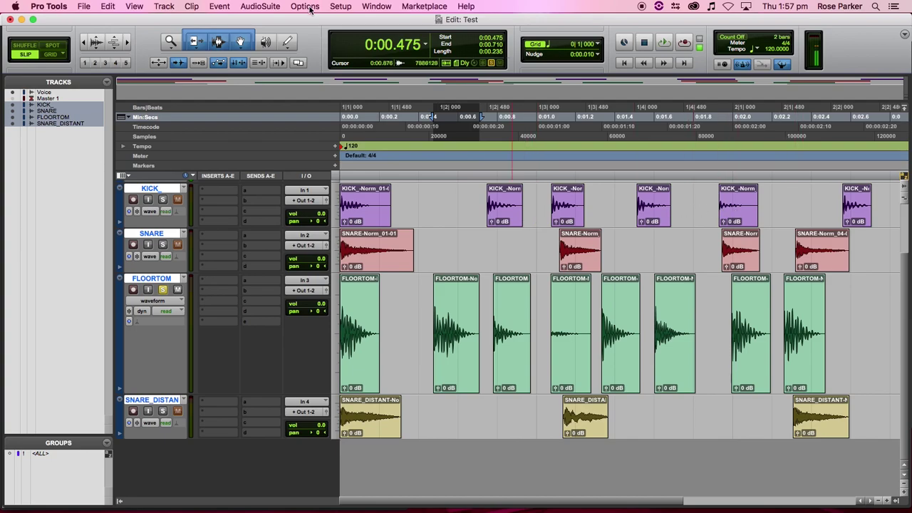
{"action": "left_click", "coordinate": [341, 6]}
{"action": "mouse_move", "coordinate": [252, 6]}
{"action": "mouse_move", "coordinate": [294, 151]}
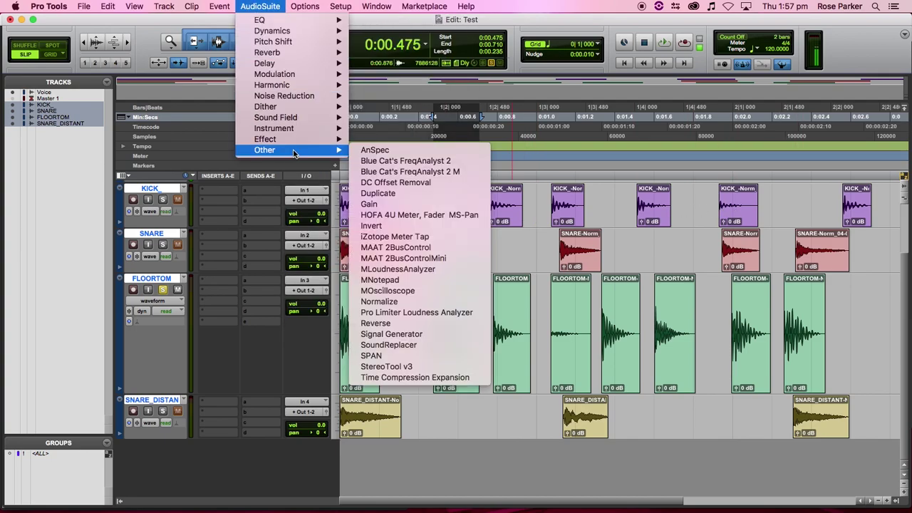
{"action": "left_click", "coordinate": [413, 302]}
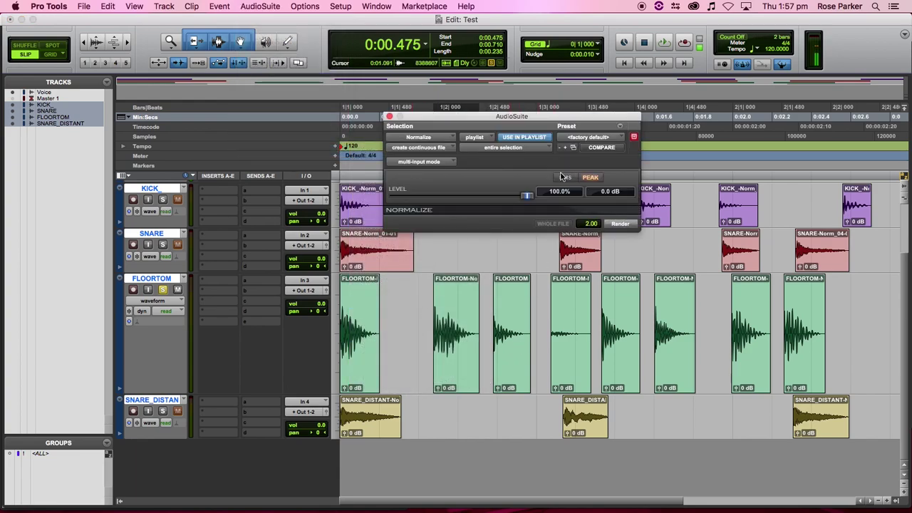
- Set the Normalize peak level to -3.0 dB
{"action": "left_click_drag", "start_coordinate": [529, 200], "coordinate": [524, 197]}
{"action": "left_click", "coordinate": [604, 192]}
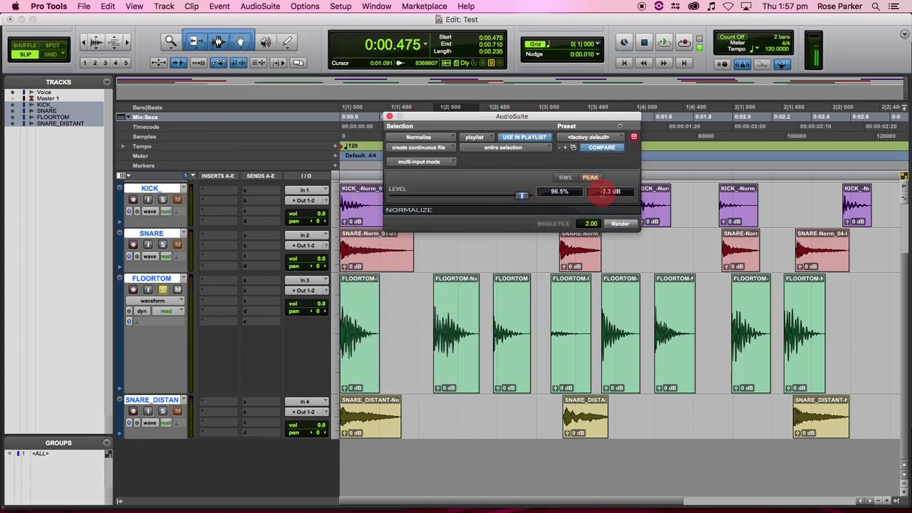
{"action": "type", "text": "-3"}
{"action": "key", "text": "Return"}
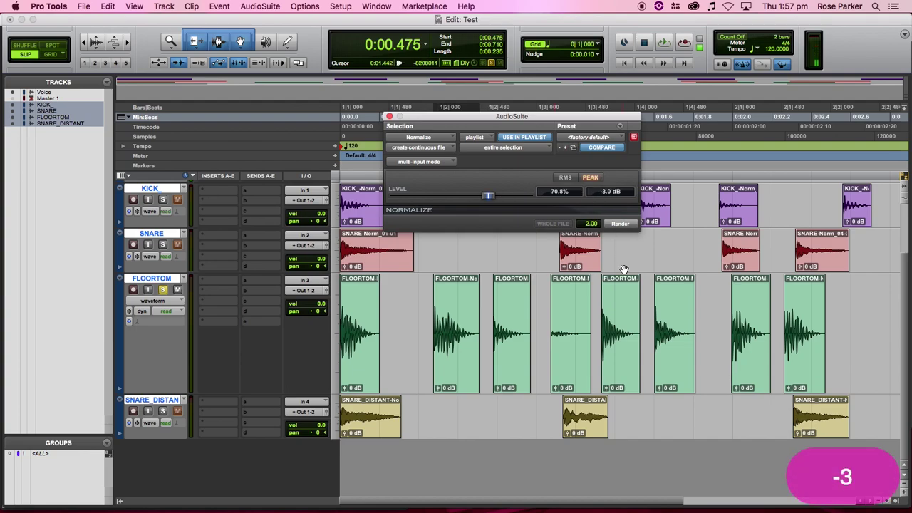
- Render the -3.0 dB peak normalization on the fourth FLOORTOM clip and the fifth KICK_ clip
{"action": "left_click", "coordinate": [554, 377]}
{"action": "left_click", "coordinate": [619, 224]}
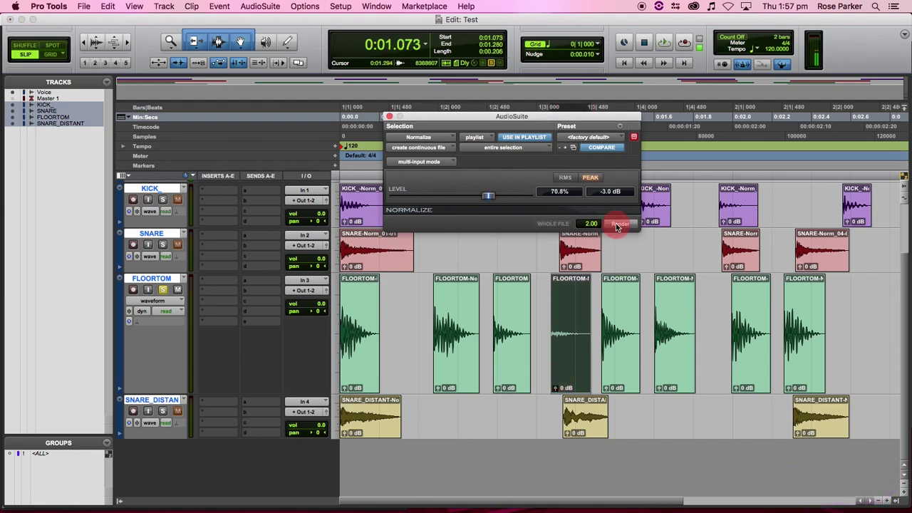
{"action": "left_click", "coordinate": [723, 208]}
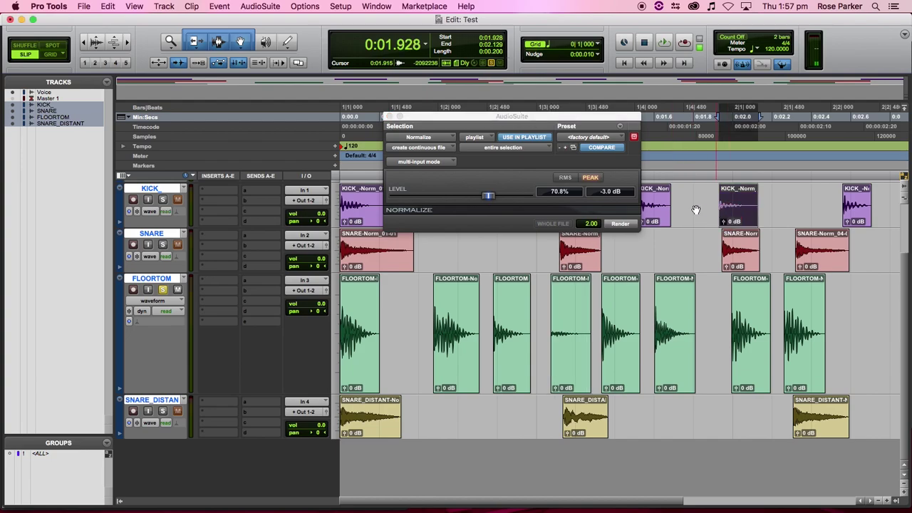
{"action": "left_click", "coordinate": [619, 225]}
- Set Normalize to process clip by clip and move its window so the second KICK_ clip is accessible
{"action": "left_click", "coordinate": [537, 151]}
{"action": "left_click", "coordinate": [556, 144]}
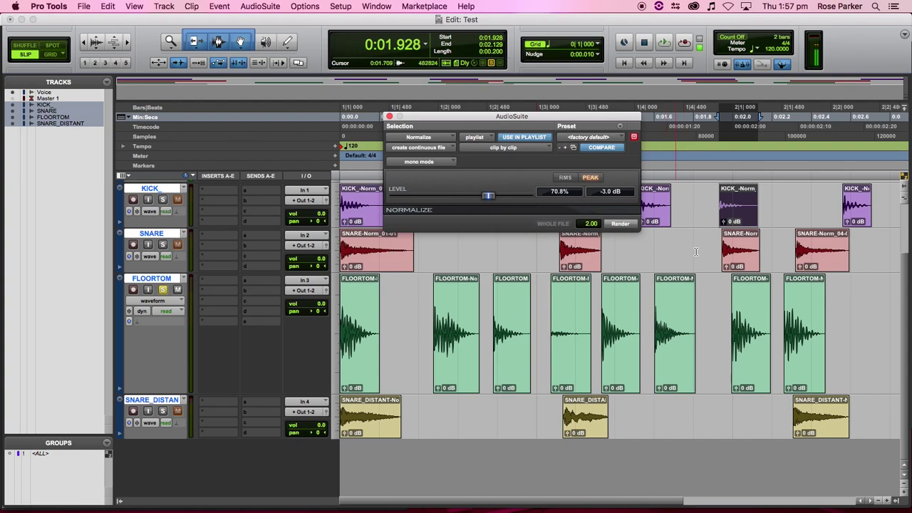
{"action": "left_click_drag", "start_coordinate": [613, 126], "coordinate": [478, 81]}
- Render the normalization on the second KICK_ clip, the fifth KICK_ clip and the fourth FLOORTOM clip
{"action": "left_click", "coordinate": [501, 215]}
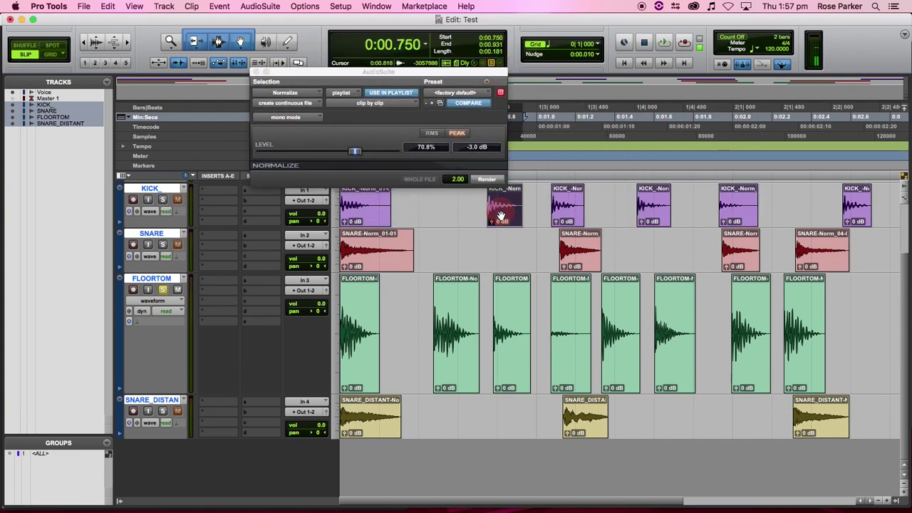
{"action": "left_click", "coordinate": [487, 179]}
{"action": "left_click", "coordinate": [730, 219]}
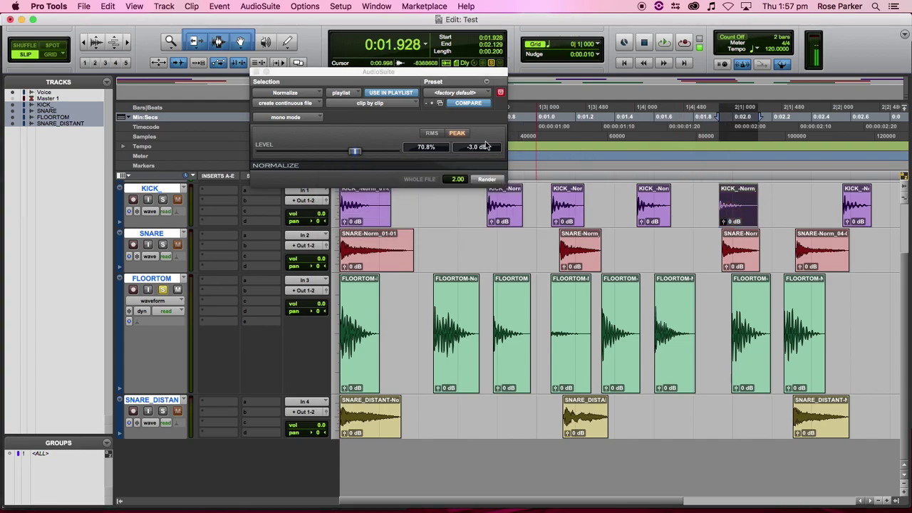
{"action": "left_click", "coordinate": [488, 180]}
{"action": "left_click", "coordinate": [570, 373]}
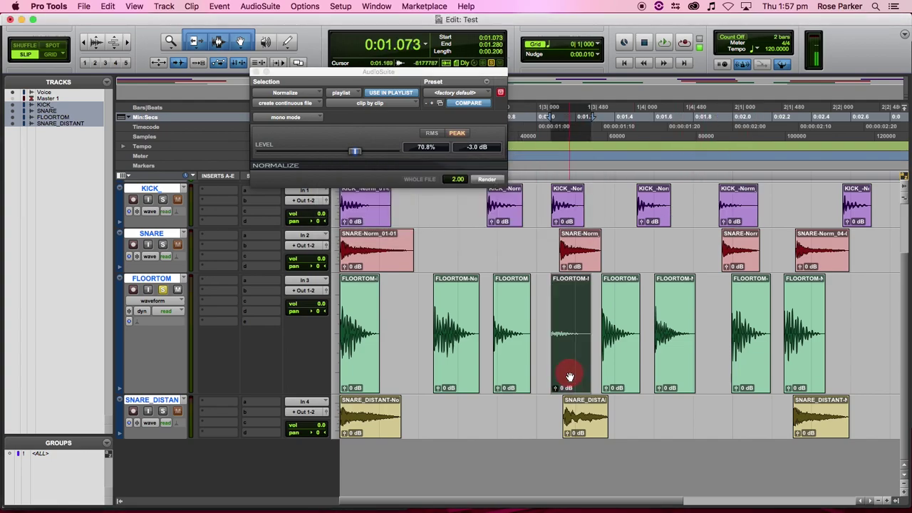
{"action": "left_click", "coordinate": [487, 181]}
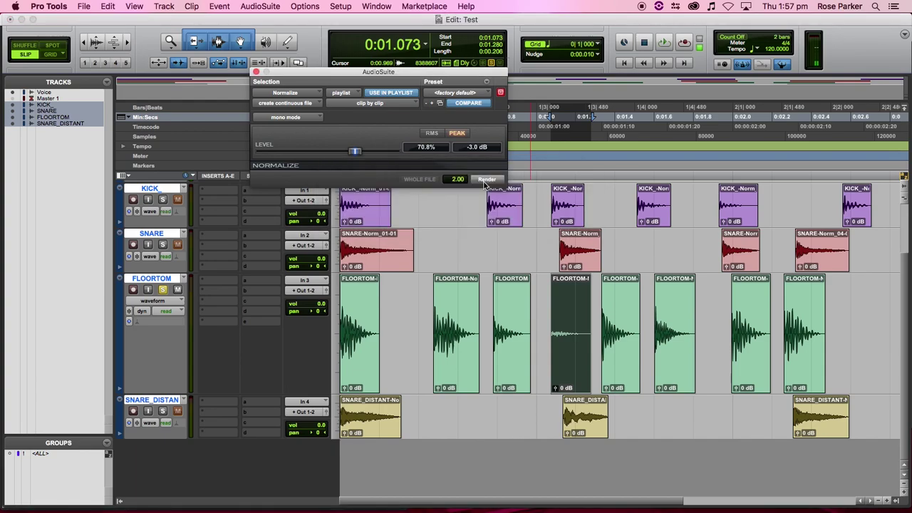
- Check the AudioSuite processing options and render the normalization on the fourth and third FLOORTOM clips
{"action": "left_click", "coordinate": [396, 103]}
{"action": "left_click", "coordinate": [399, 114]}
{"action": "left_click", "coordinate": [406, 103]}
{"action": "left_click", "coordinate": [406, 93]}
{"action": "left_click", "coordinate": [567, 354]}
{"action": "left_click", "coordinate": [493, 180]}
{"action": "left_click", "coordinate": [508, 362]}
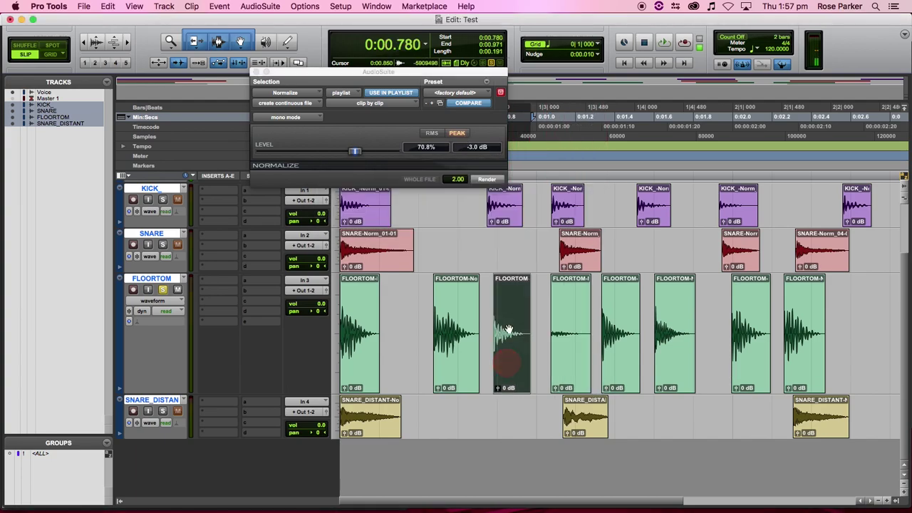
{"action": "left_click", "coordinate": [484, 180]}
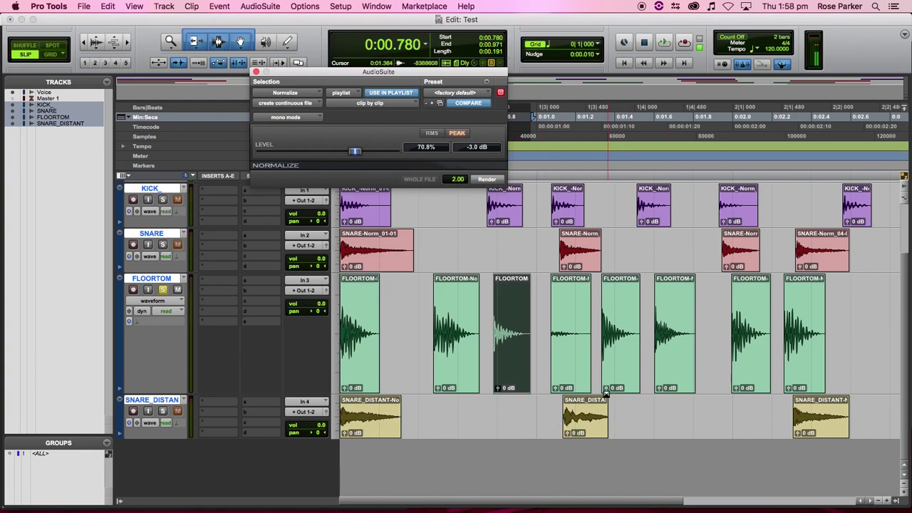
- Render the normalization on the second KICK_ clip and play it back with the Mix window shown to check the meters
{"action": "key", "text": "super+equal"}
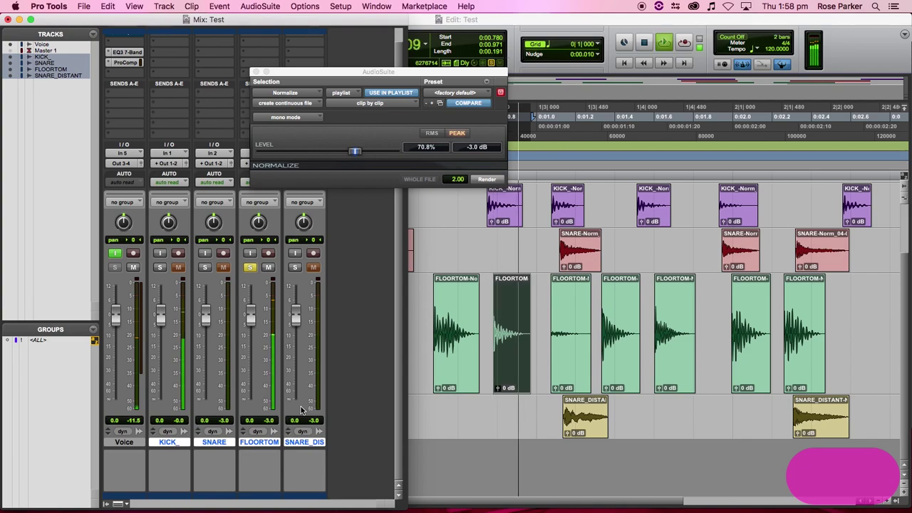
{"action": "left_click", "coordinate": [502, 210]}
{"action": "left_click", "coordinate": [487, 180]}
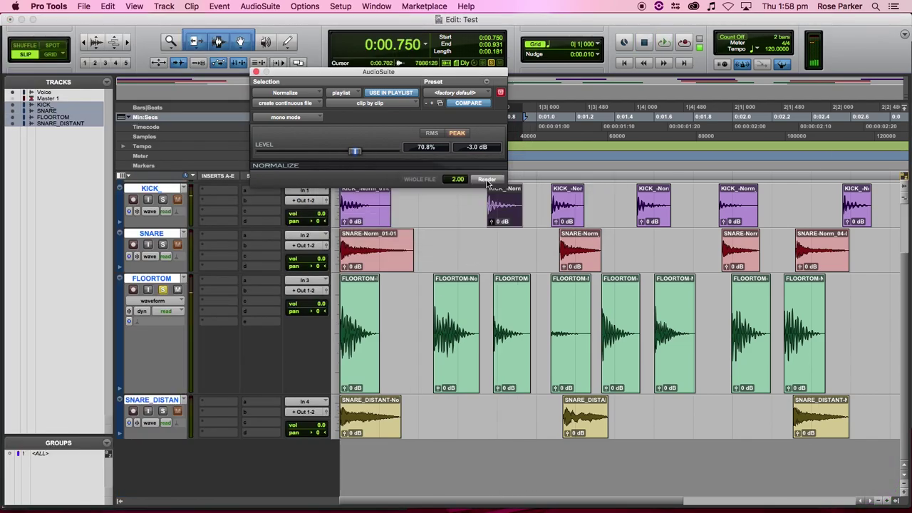
{"action": "key", "text": "space"}
{"action": "key", "text": "super+equal"}
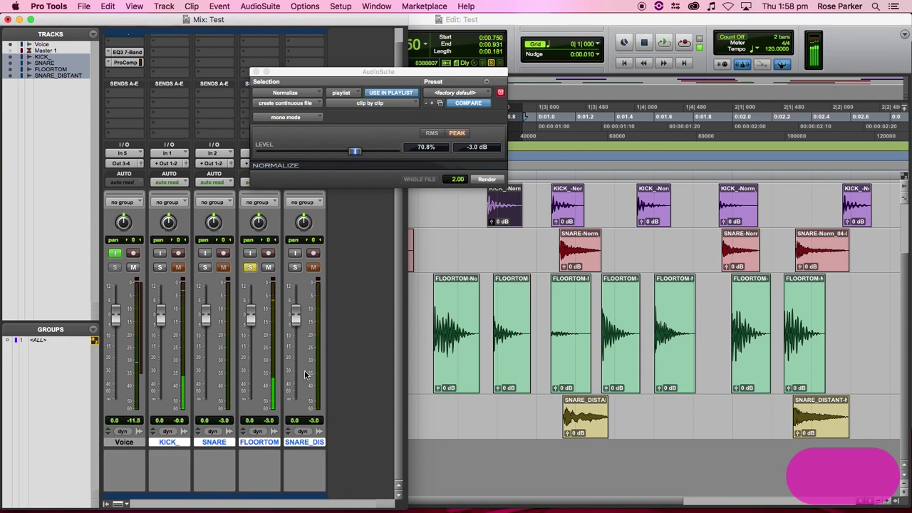
{"action": "key", "text": "space"}
{"action": "key", "text": "space"}
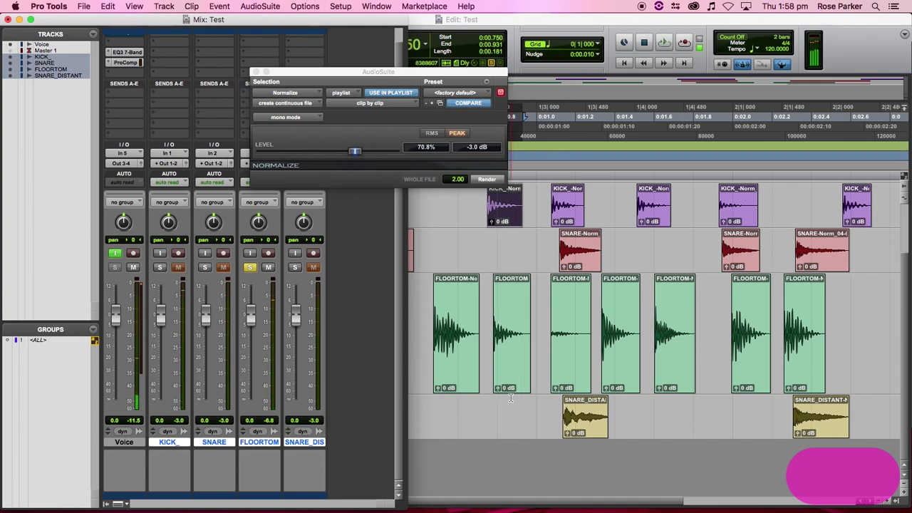
{"action": "left_click", "coordinate": [504, 376]}
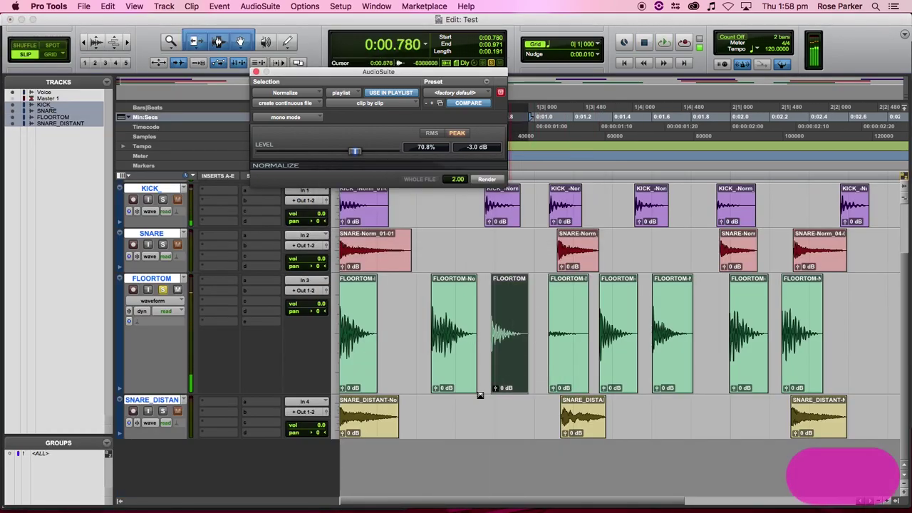
{"action": "scroll", "coordinate": [540, 327], "scroll_direction": "up", "scroll_amount": 3}
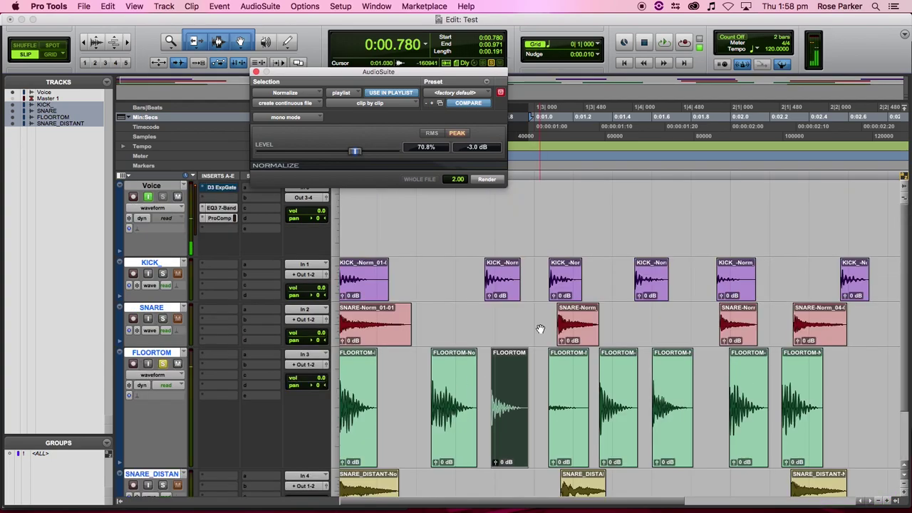
{"action": "scroll", "coordinate": [696, 335], "scroll_direction": "left", "scroll_amount": 1}
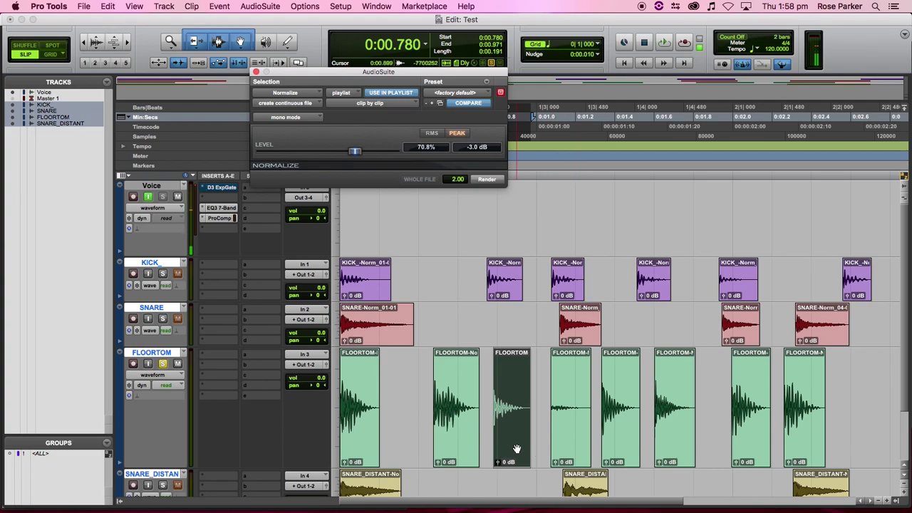
{"action": "scroll", "coordinate": [528, 468], "scroll_direction": "down", "scroll_amount": 3}
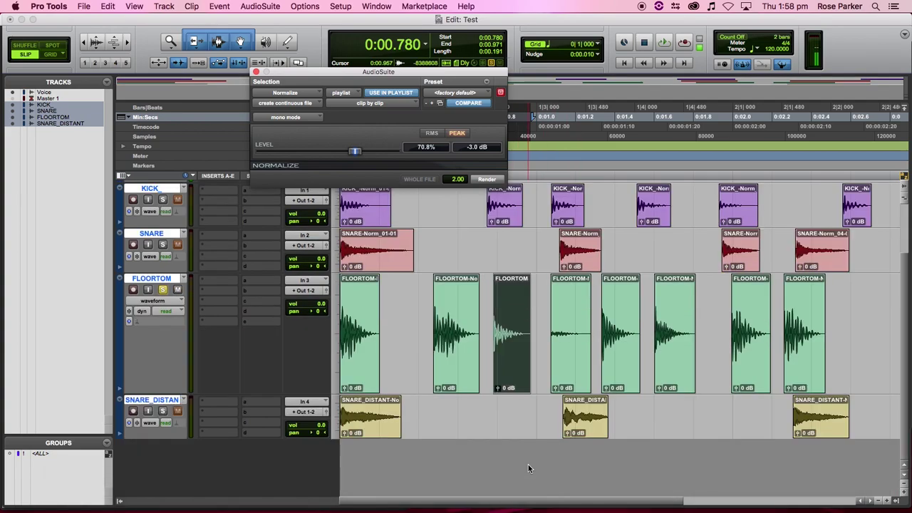
- Solo the SNARE_DISTANT track and place the edit cursor just after its first clip
{"action": "left_click", "coordinate": [163, 411]}
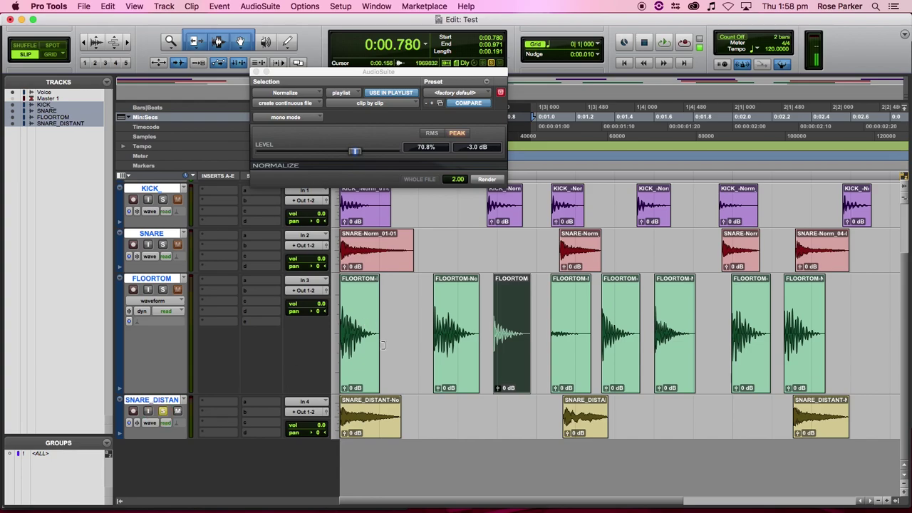
{"action": "left_click", "coordinate": [448, 428]}
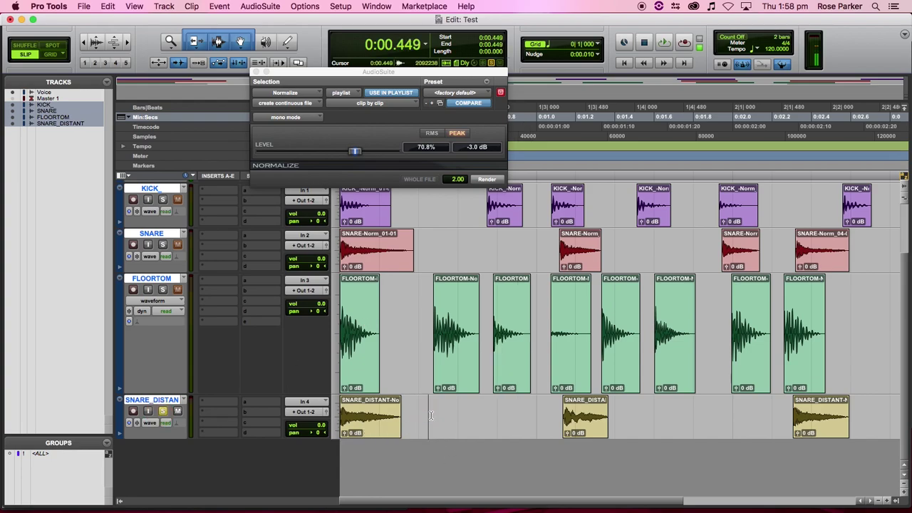
{"action": "scroll", "coordinate": [480, 431], "scroll_direction": "up", "scroll_amount": 3}
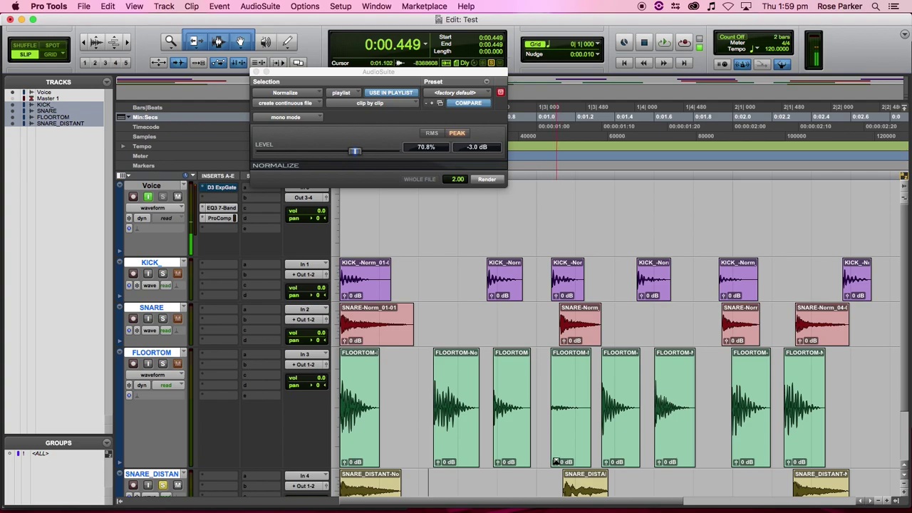
- Switch to Google Chrome and review the requirements and assessment criteria in the assignment brief
{"action": "mouse_move", "coordinate": [417, 503]}
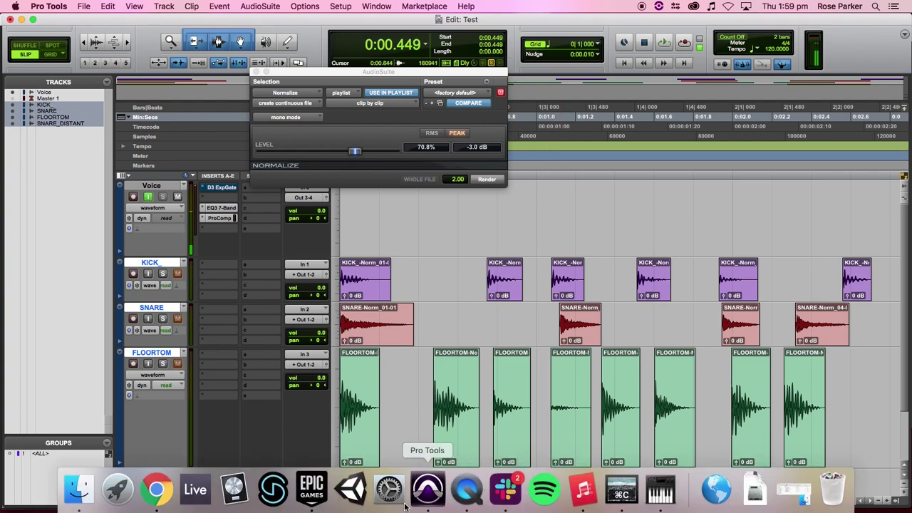
{"action": "left_click", "coordinate": [159, 499]}
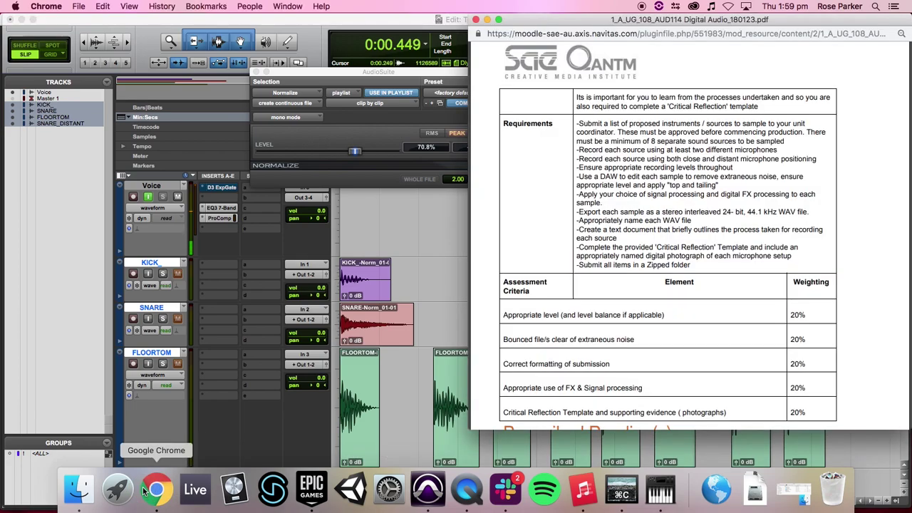
{"action": "scroll", "coordinate": [627, 185], "scroll_direction": "up", "scroll_amount": 1}
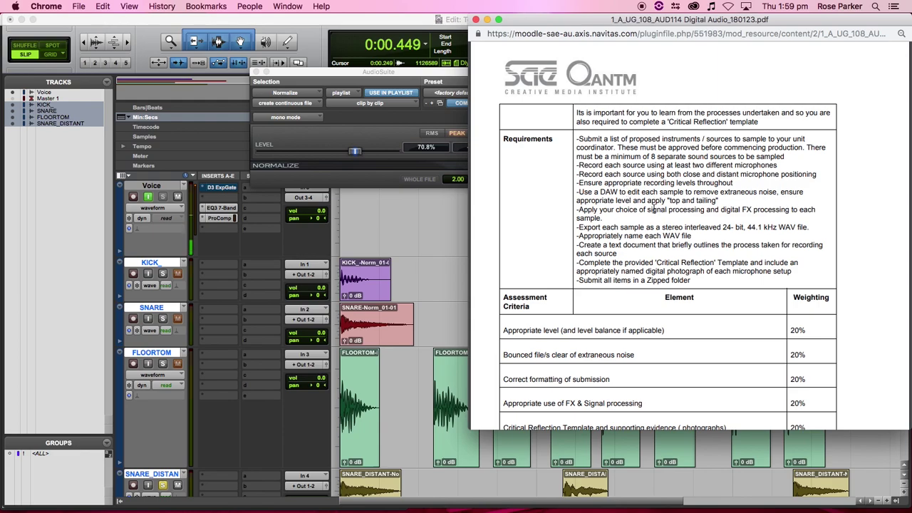
{"action": "scroll", "coordinate": [652, 212], "scroll_direction": "down", "scroll_amount": 1}
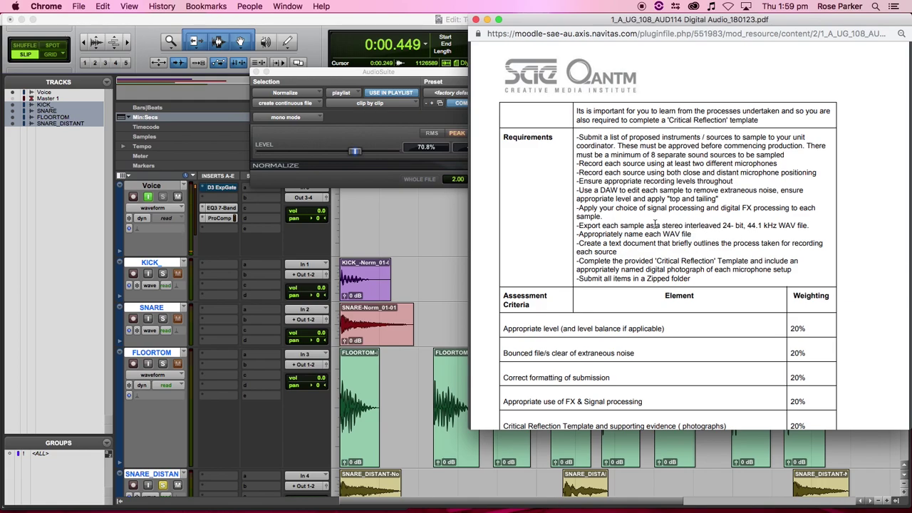
- Switch back to Pro Tools, select the first KICK_ clip, solo the KICK_ track and play the selection
{"action": "left_click", "coordinate": [440, 228]}
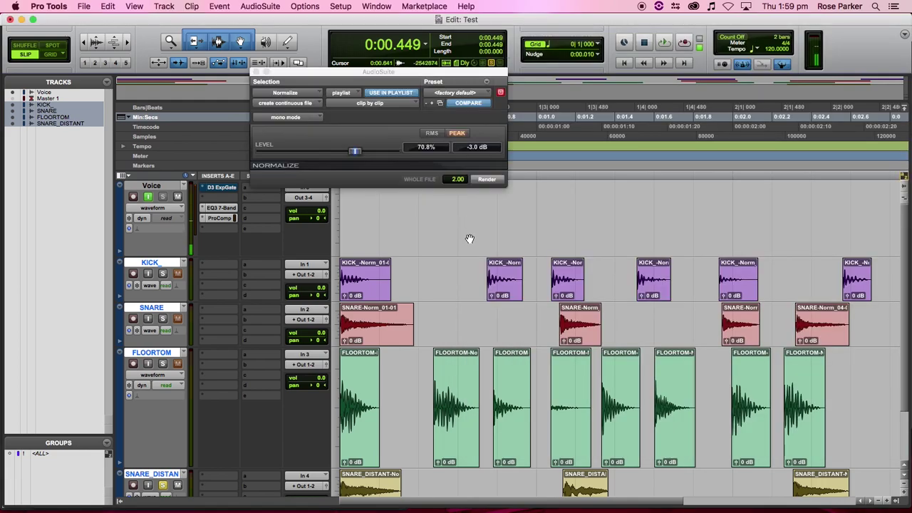
{"action": "left_click", "coordinate": [359, 289]}
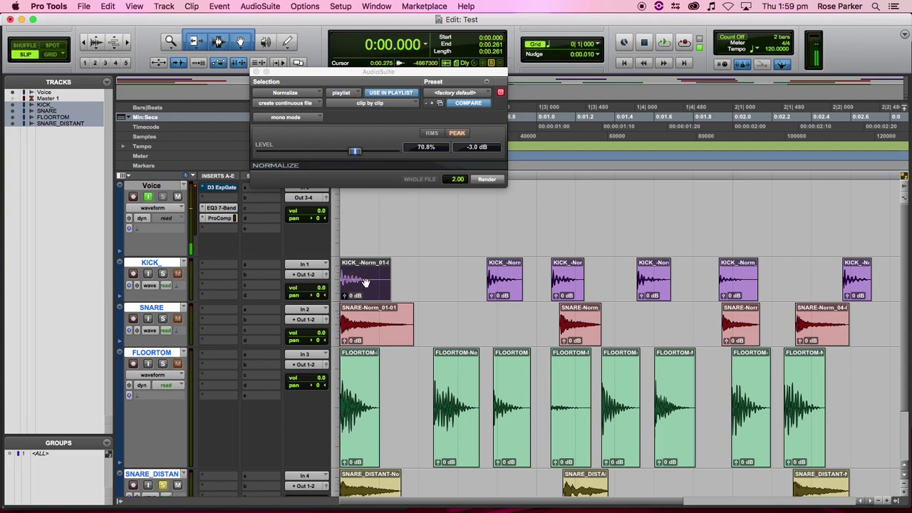
{"action": "key", "text": "space"}
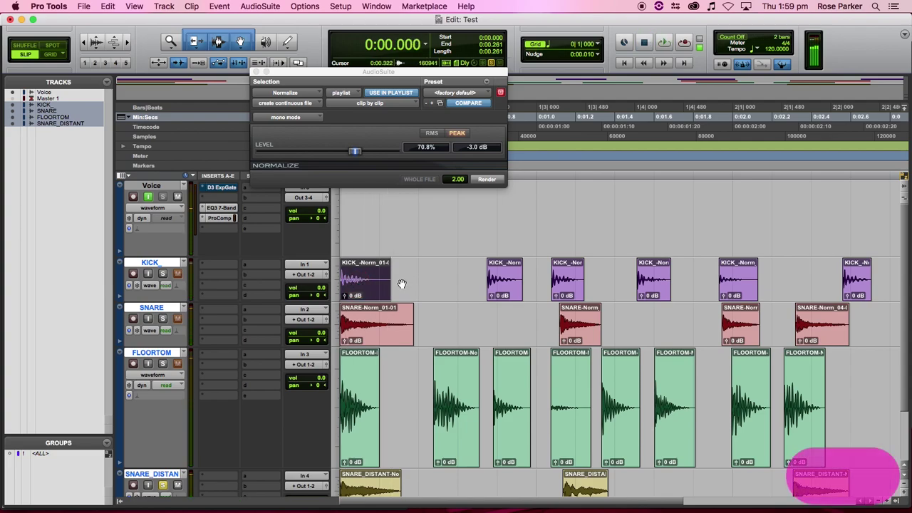
{"action": "left_click", "coordinate": [163, 274]}
{"action": "key", "text": "space"}
{"action": "key", "text": "space"}
{"action": "key", "text": "space"}
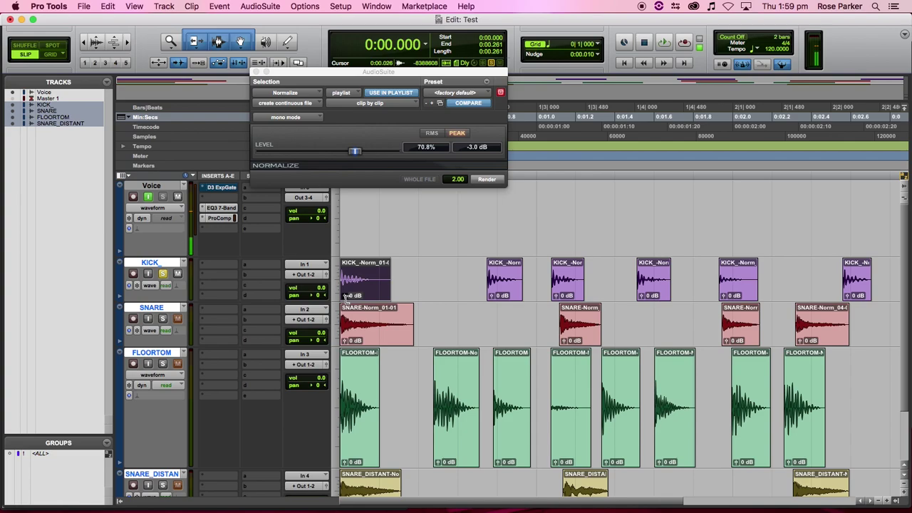
- Open the Bounce dialog for the selected KICK_ clip and switch to Chrome to check the brief's required export format
{"action": "key", "text": "alt+super"}
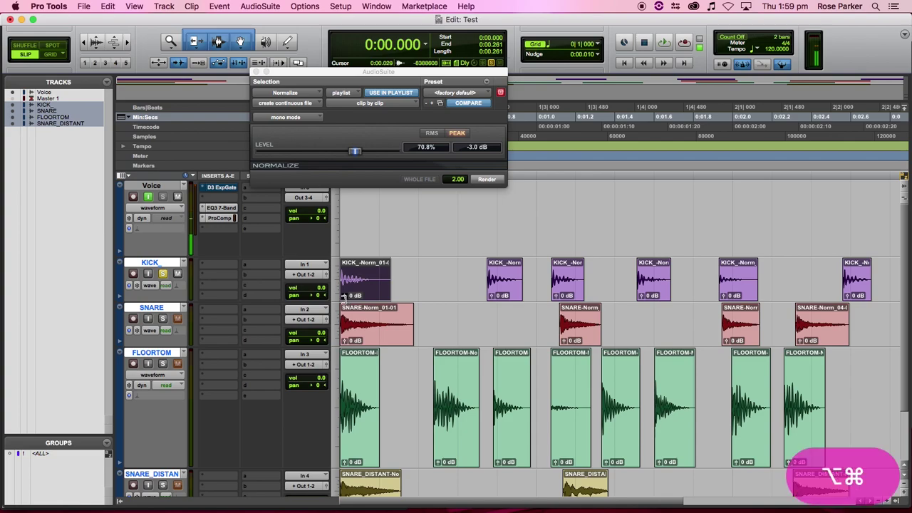
{"action": "key", "text": "alt+super+b"}
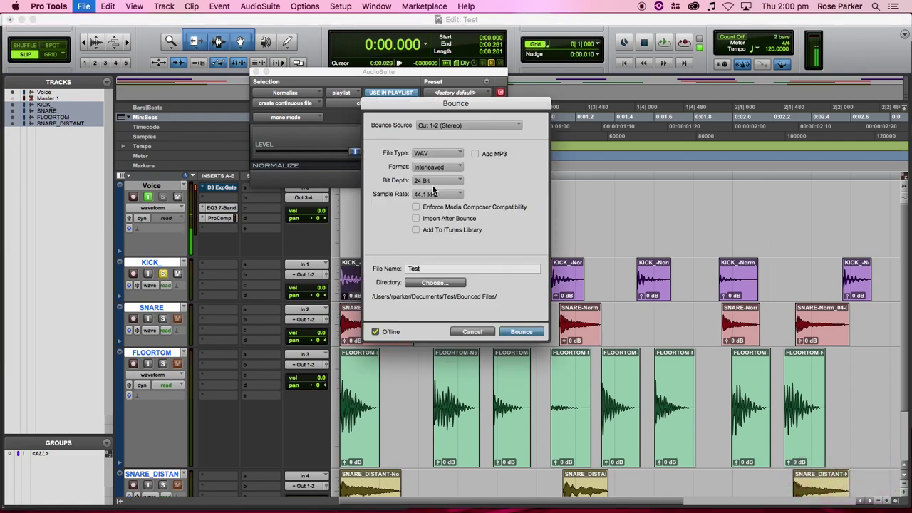
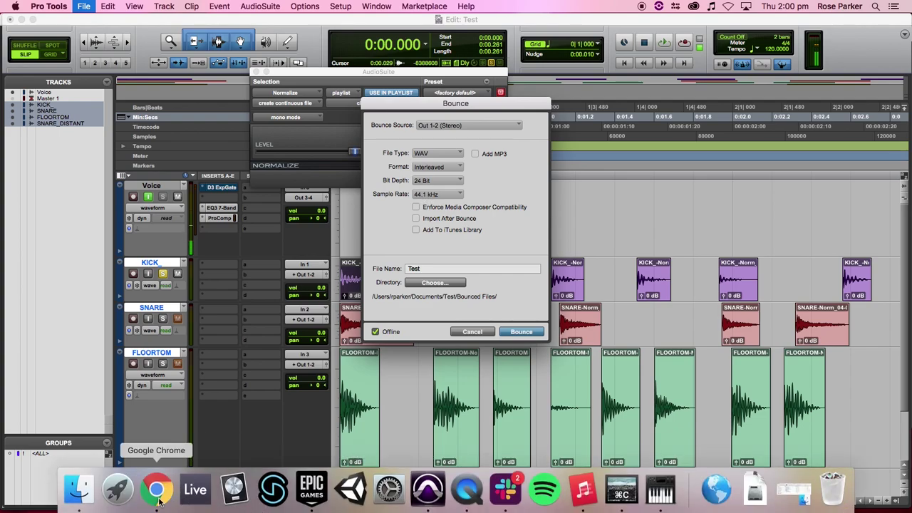
{"action": "left_click", "coordinate": [157, 489]}
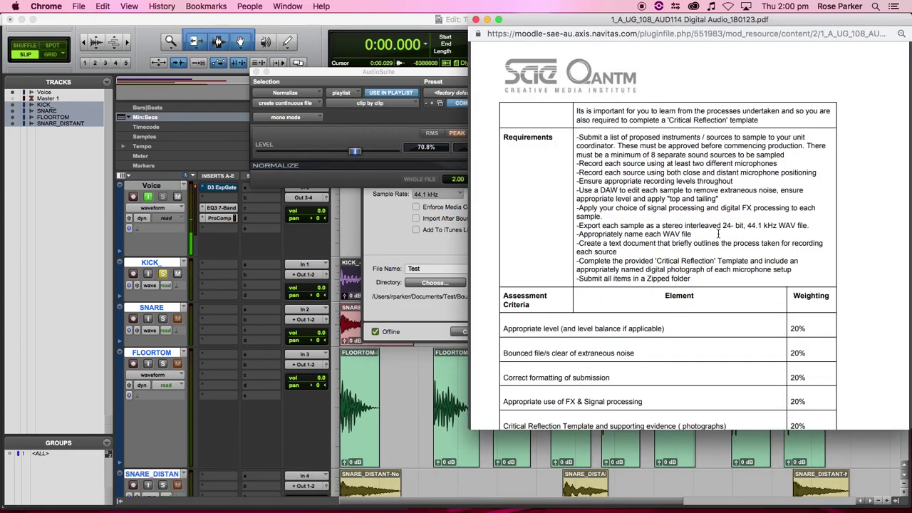
- Return to the Bounce dialog in Pro Tools and set the file name to KICK_01
{"action": "left_click", "coordinate": [431, 270]}
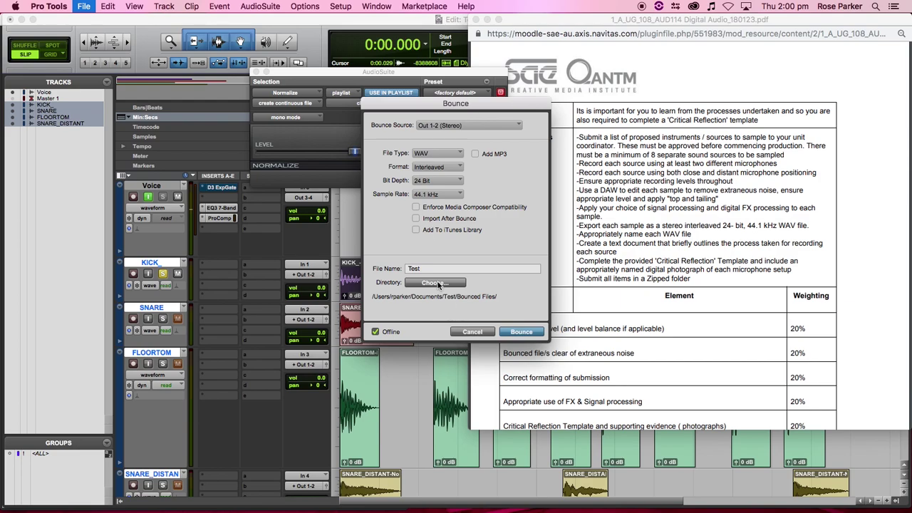
{"action": "left_click_drag", "start_coordinate": [436, 269], "coordinate": [380, 270]}
{"action": "type", "text": "KICK"}
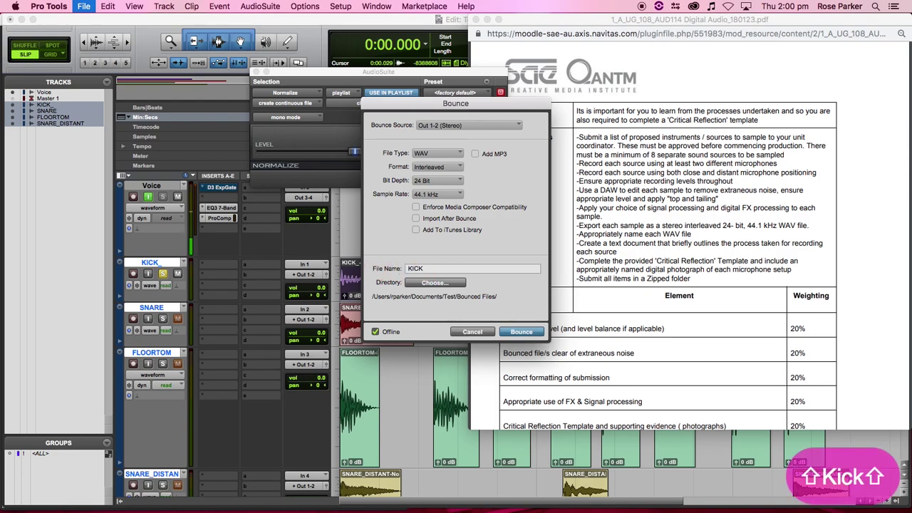
{"action": "type", "text": "_01"}
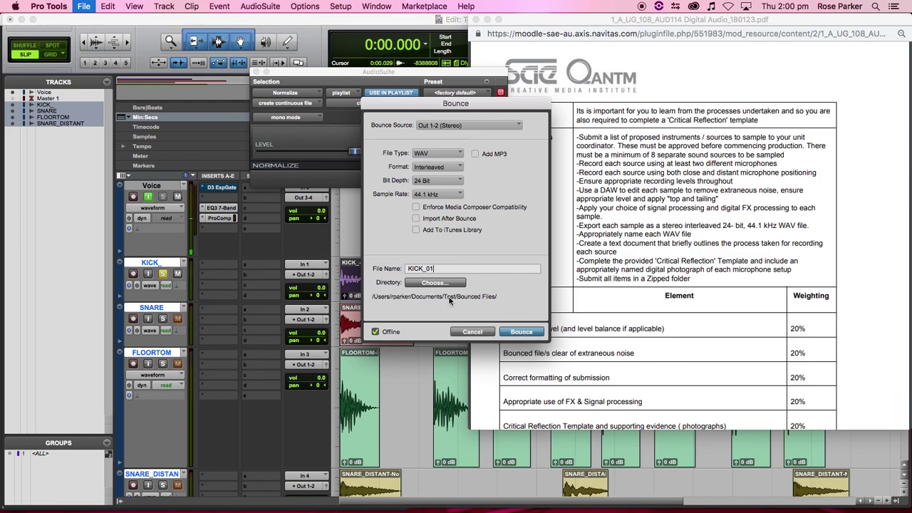
- Rename the bounce file KICK_CLOSE_01, copy the name, and bounce the first KICK_ clip
{"action": "left_click", "coordinate": [427, 269]}
{"action": "type", "text": "CLOSE_"}
{"action": "double_click", "coordinate": [481, 271]}
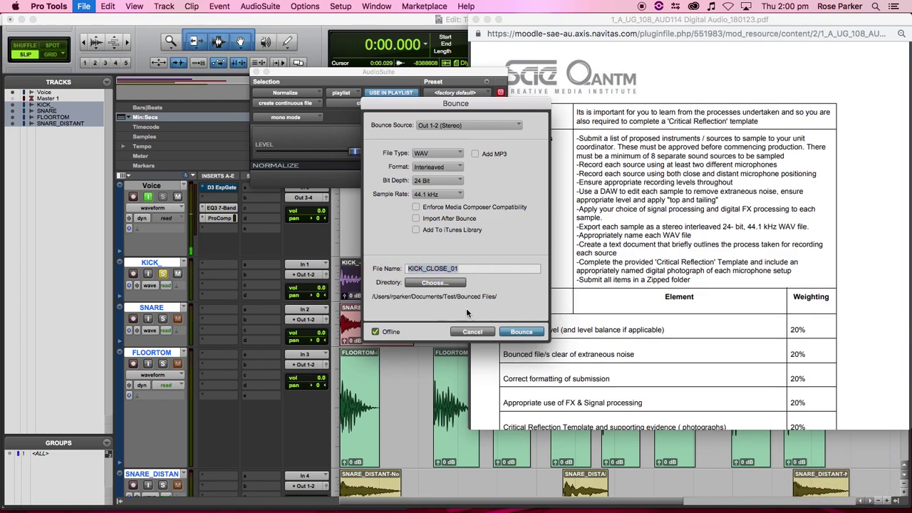
{"action": "key", "text": "super+c"}
{"action": "left_click", "coordinate": [524, 333]}
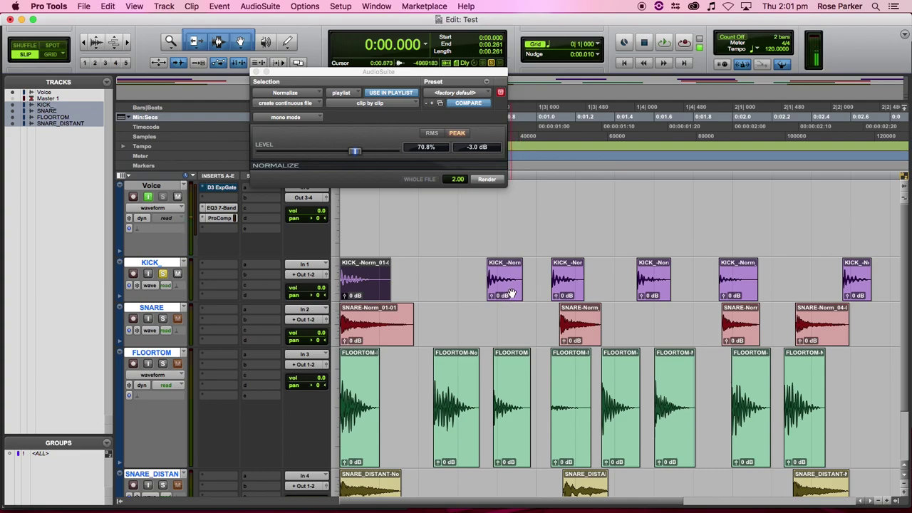
- Bounce the second and third KICK_ clips as separate files named KICK_CLOSE_2 and KICK_CLOSE_3
{"action": "left_click", "coordinate": [510, 292]}
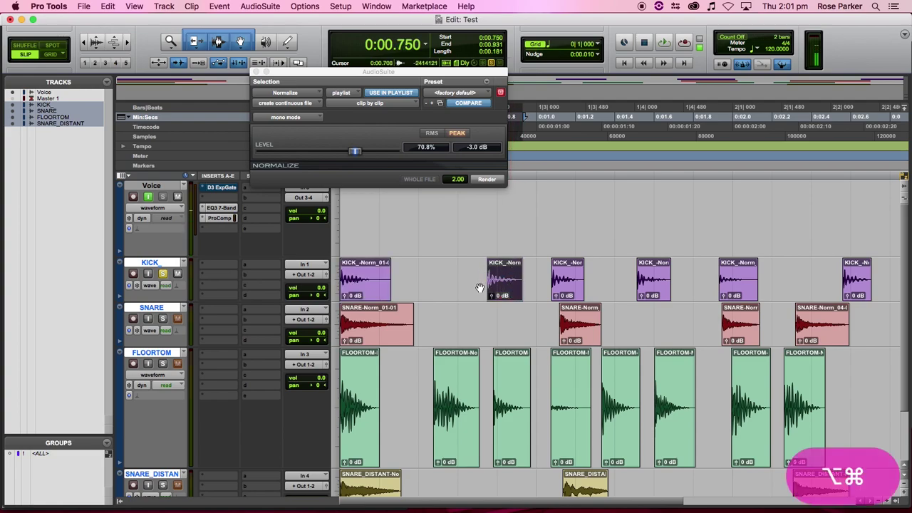
{"action": "key", "text": "alt+super+b"}
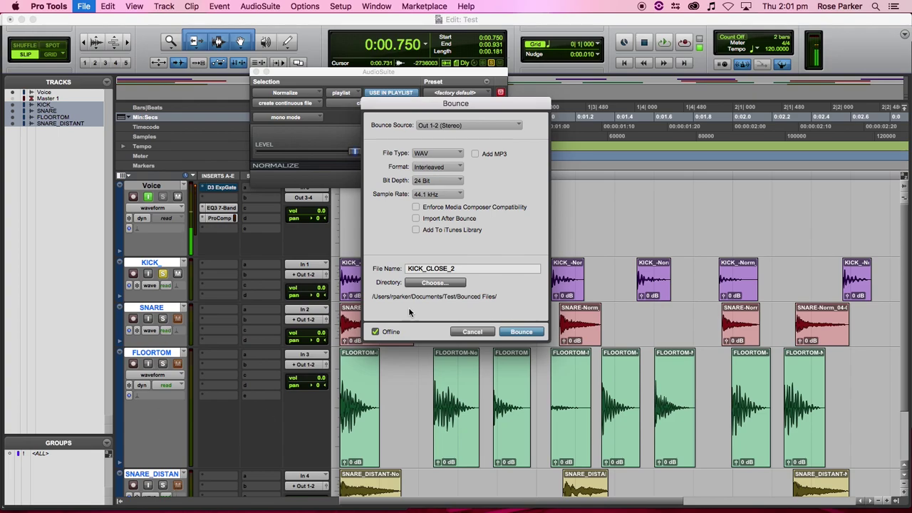
{"action": "left_click", "coordinate": [531, 332]}
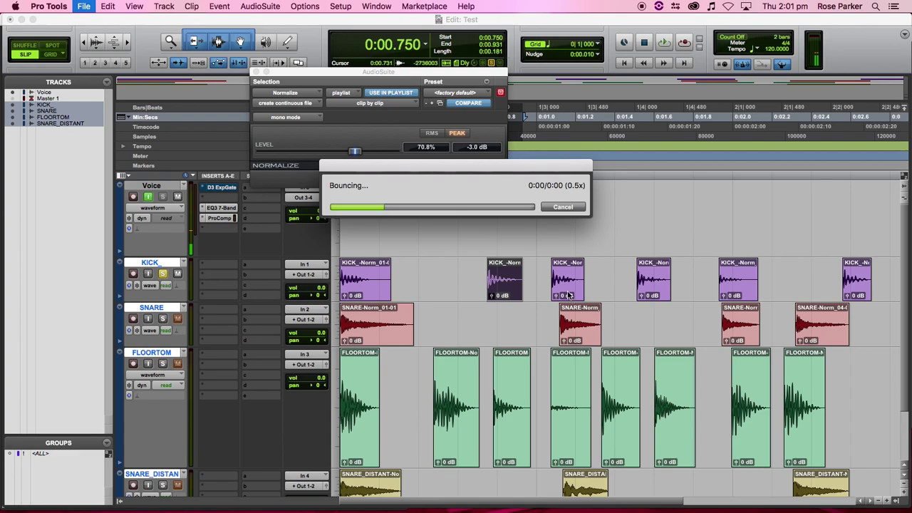
{"action": "left_click", "coordinate": [568, 293]}
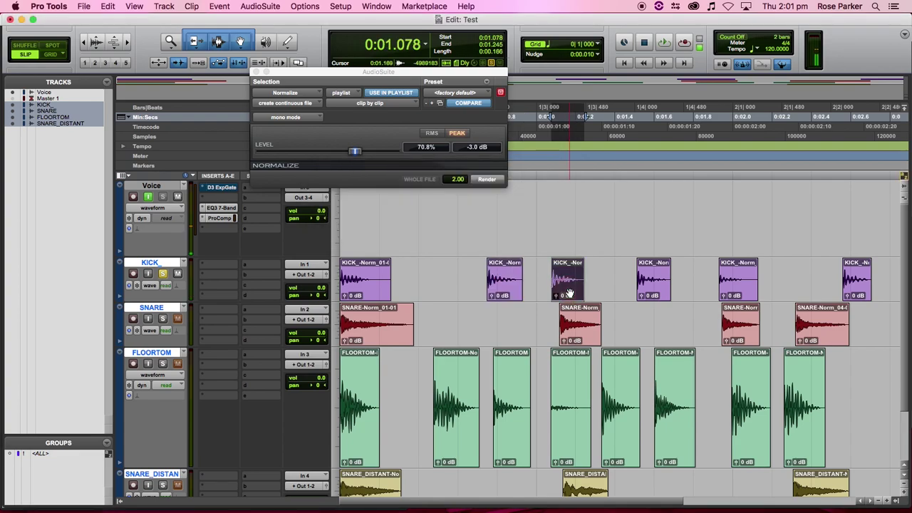
{"action": "key", "text": "alt+super+b"}
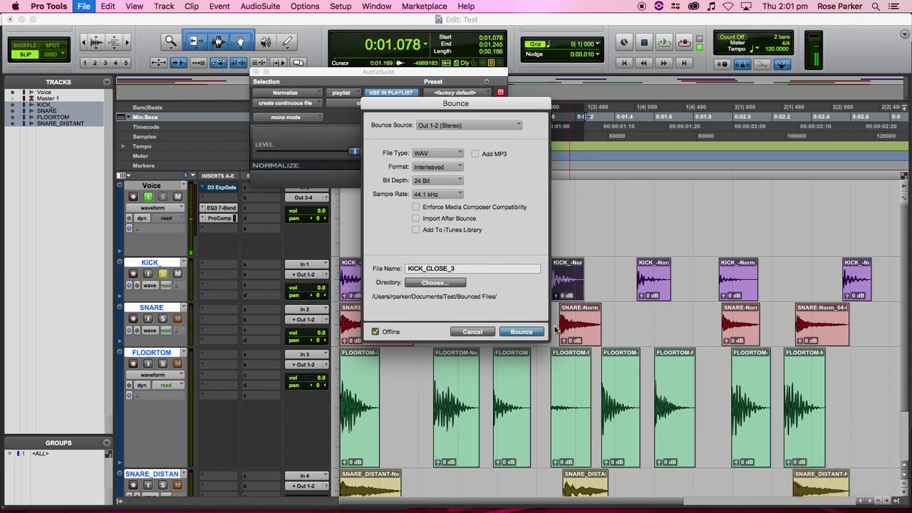
{"action": "left_click", "coordinate": [529, 333]}
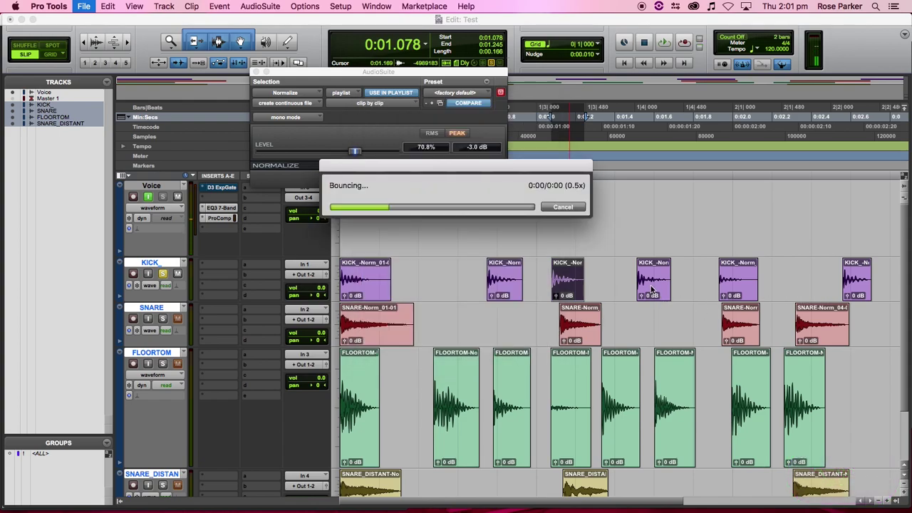
- Bounce the fourth, fifth and sixth KICK_ clips as separate files, continuing the consecutive KICK_CLOSE_ numbering
{"action": "left_click", "coordinate": [651, 289]}
{"action": "key", "text": "alt+super+b"}
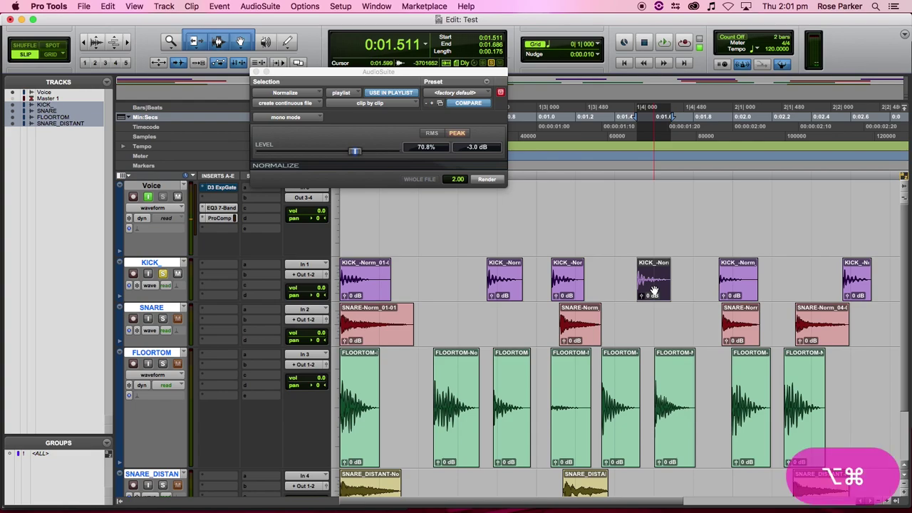
{"action": "left_click", "coordinate": [538, 334]}
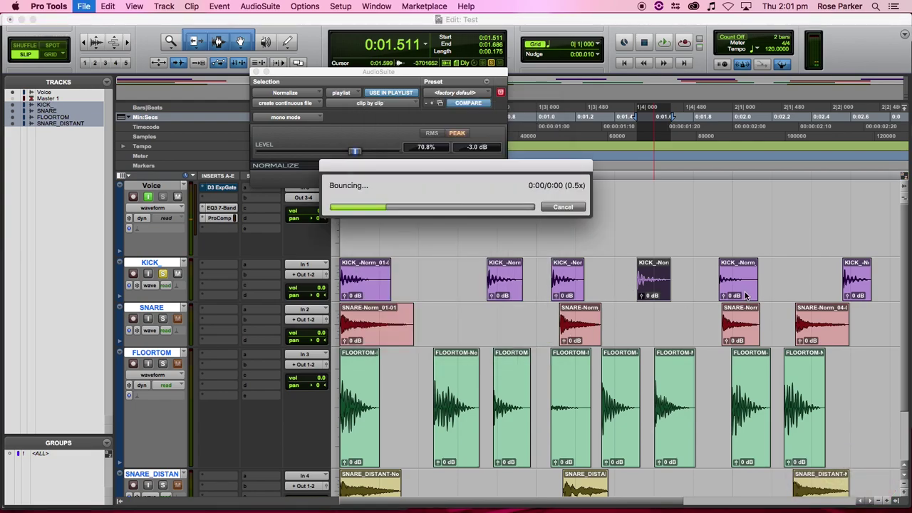
{"action": "left_click", "coordinate": [738, 290]}
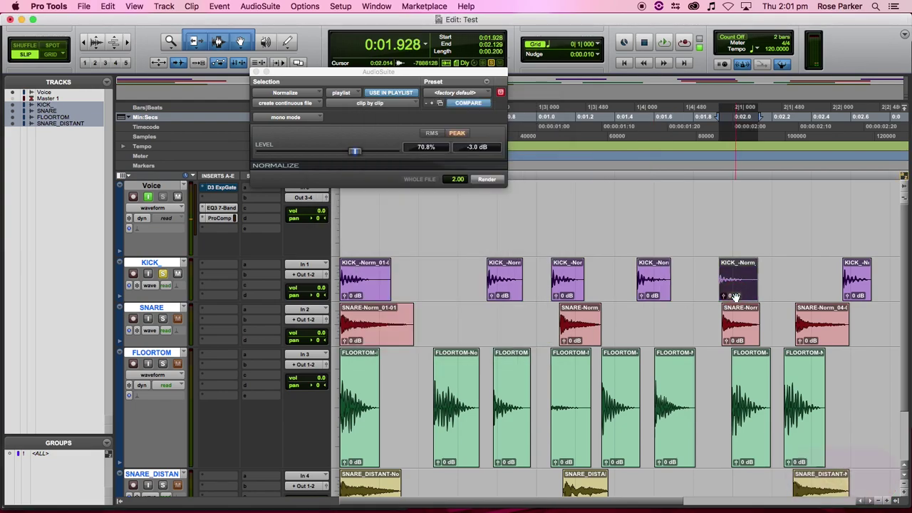
{"action": "key", "text": "alt+super+b"}
{"action": "left_click", "coordinate": [524, 333]}
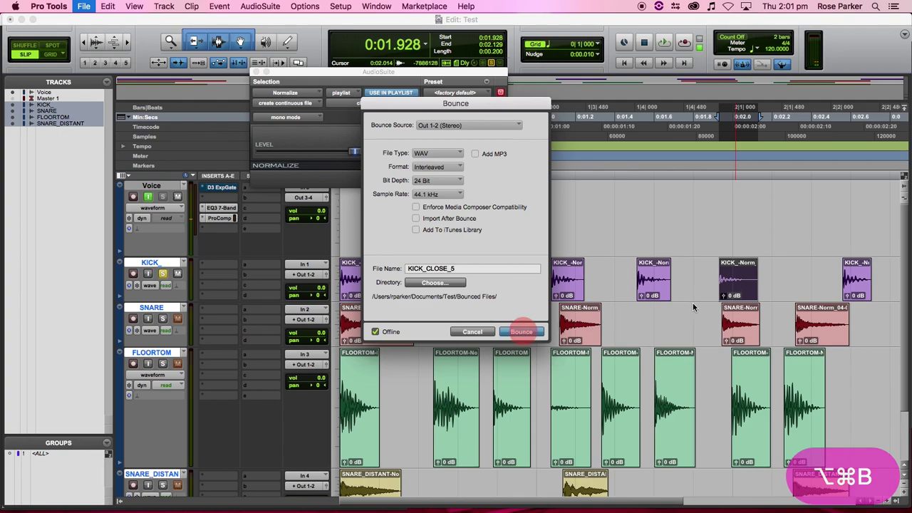
{"action": "left_click", "coordinate": [859, 288]}
{"action": "key", "text": "alt+super+b"}
{"action": "left_click", "coordinate": [532, 334]}
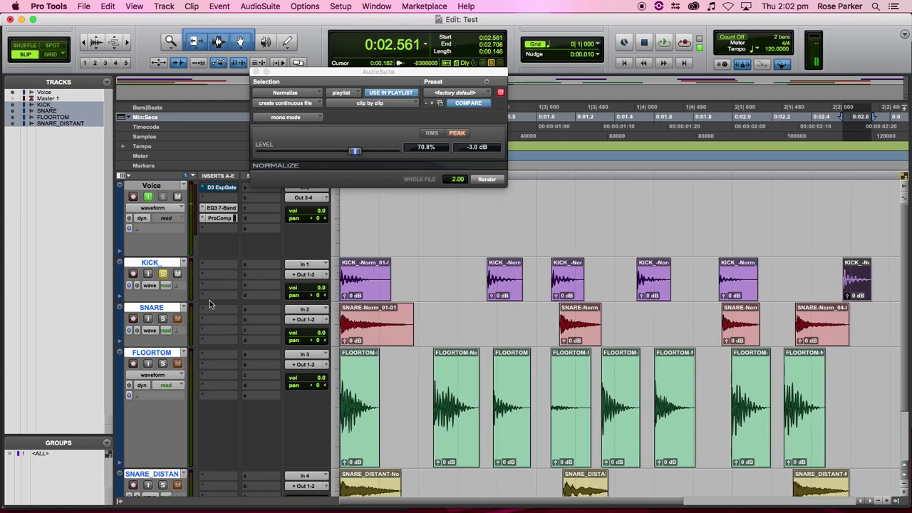
- Solo the SNARE track instead of KICK_ and bounce its first clip as SNARE_CLOSE_01
{"action": "left_click", "coordinate": [162, 319], "text": "super"}
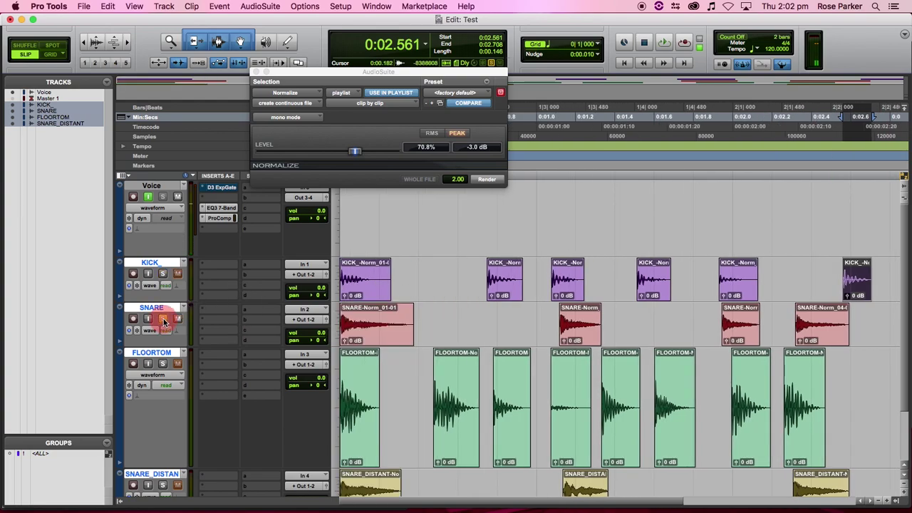
{"action": "left_click", "coordinate": [372, 344]}
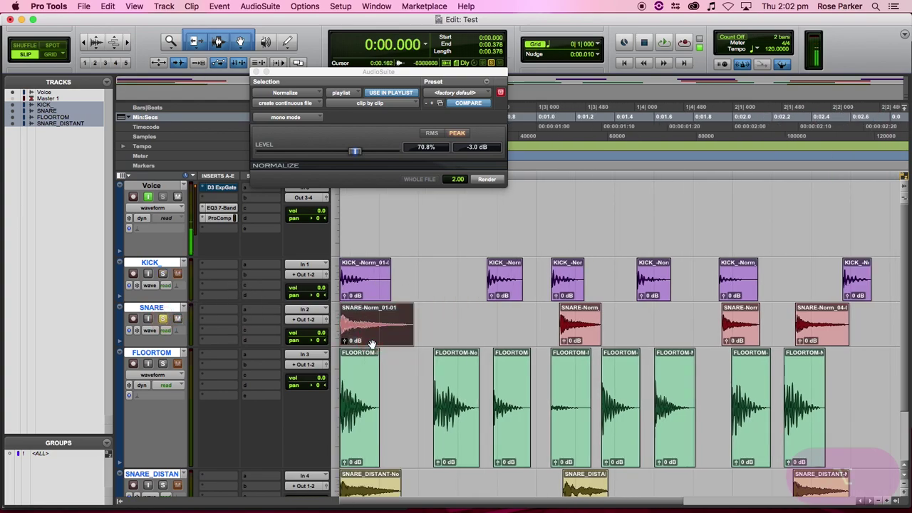
{"action": "key", "text": "alt+super+b"}
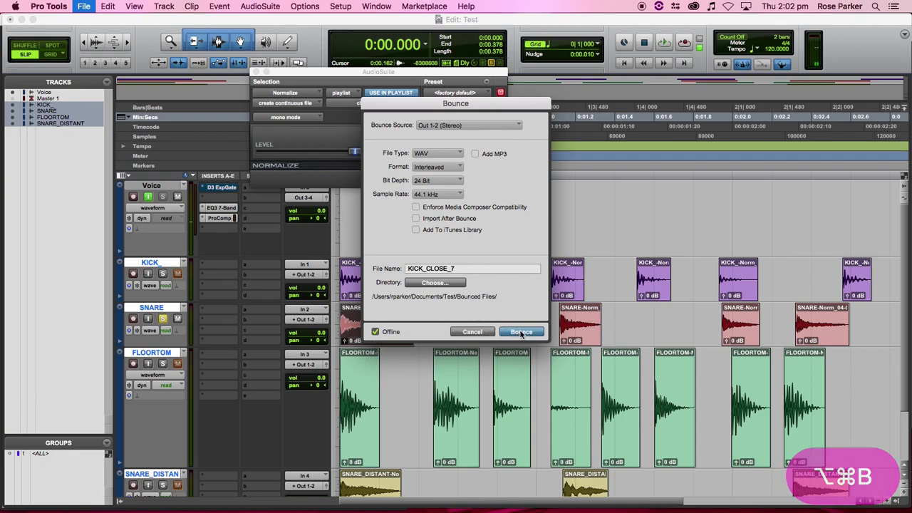
{"action": "left_click_drag", "start_coordinate": [462, 269], "coordinate": [344, 265]}
{"action": "type", "text": "SNARE_"}
{"action": "key", "text": "BackSpace"}
{"action": "type", "text": "_CLOSE_"}
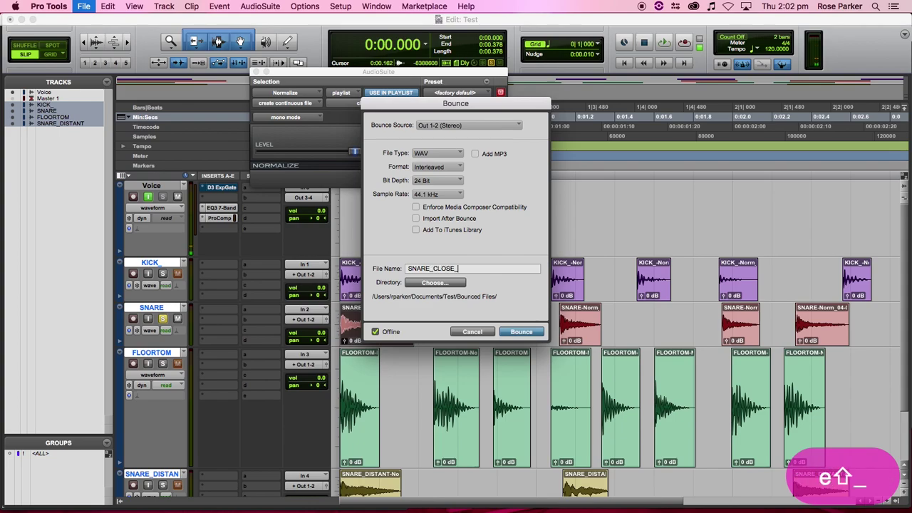
{"action": "type", "text": "01"}
{"action": "key", "text": "Return"}
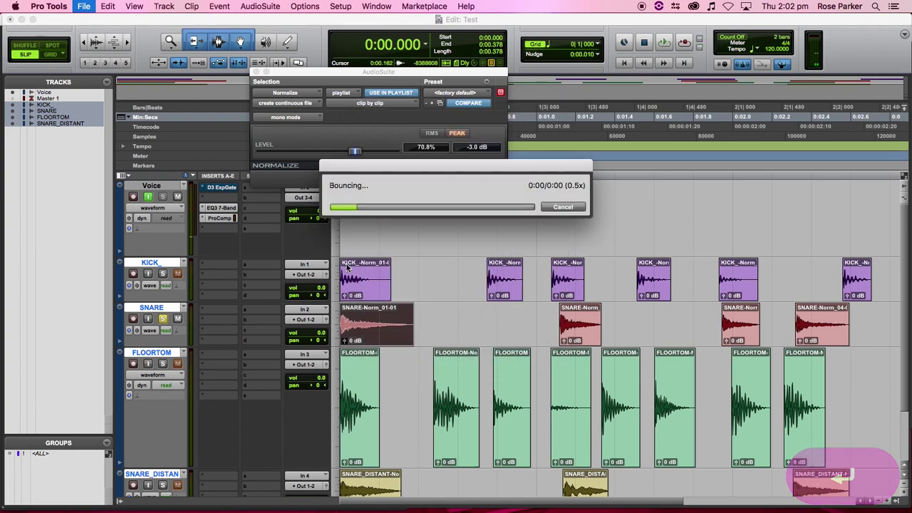
- Bounce the second, third and fourth SNARE clips as separate files, continuing the SNARE_CLOSE_ numbering from SNARE_CLOSE_2
{"action": "left_click", "coordinate": [581, 339]}
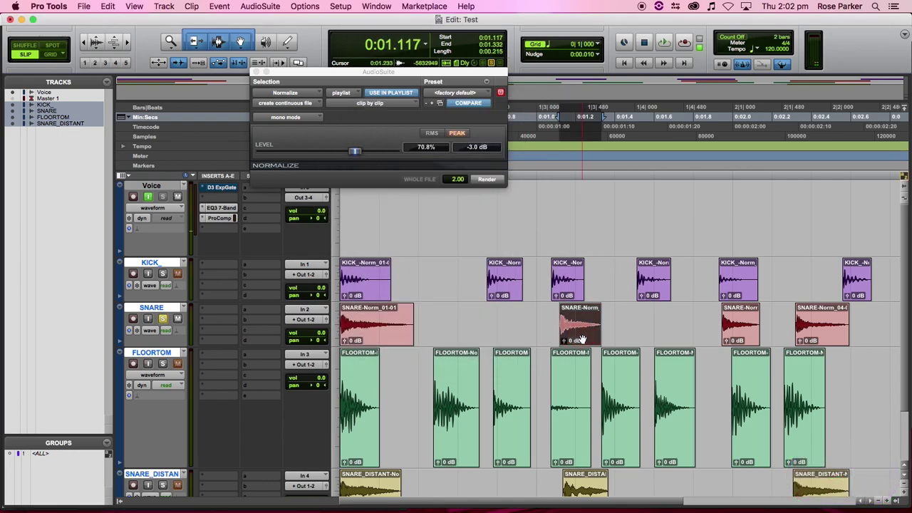
{"action": "key", "text": "alt+super+b"}
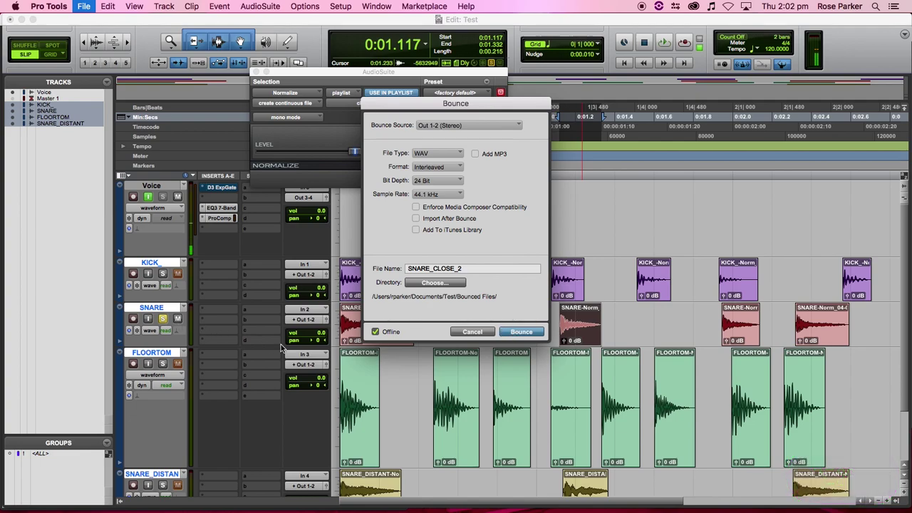
{"action": "left_click", "coordinate": [524, 332]}
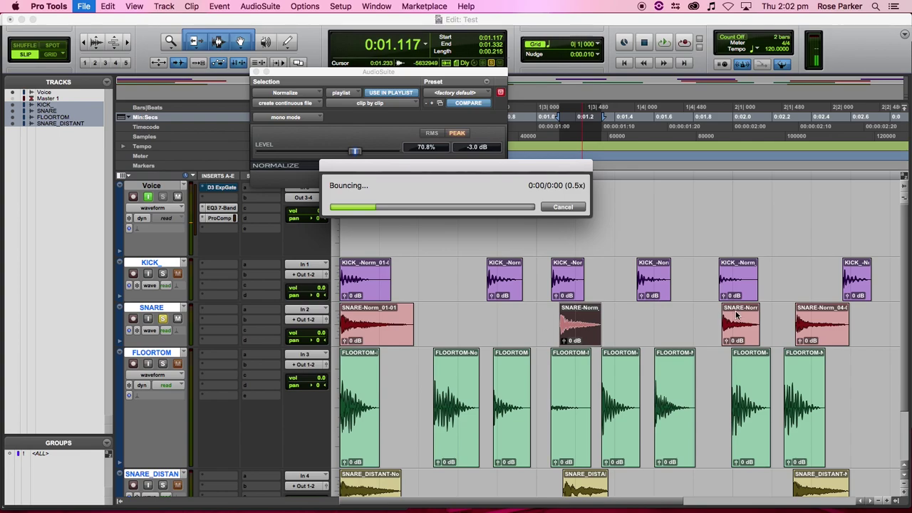
{"action": "left_click", "coordinate": [738, 332]}
{"action": "key", "text": "alt+super+b"}
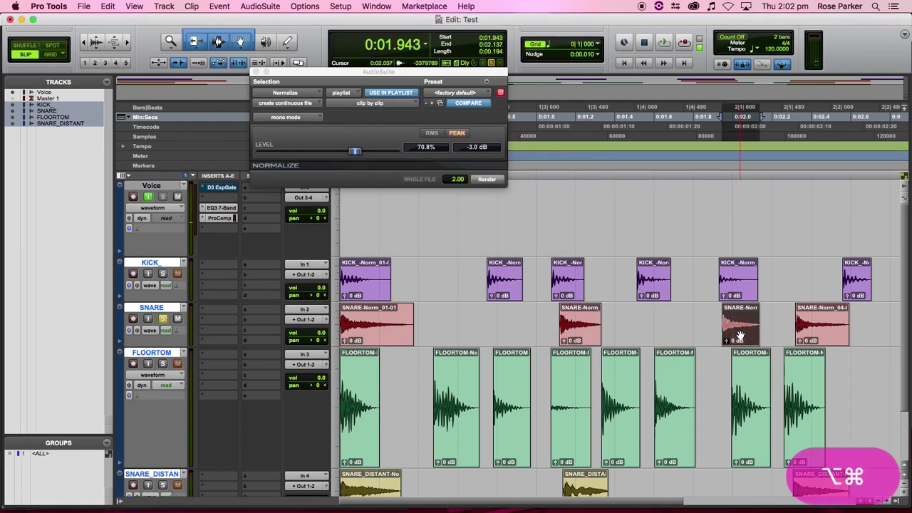
{"action": "left_click", "coordinate": [525, 332]}
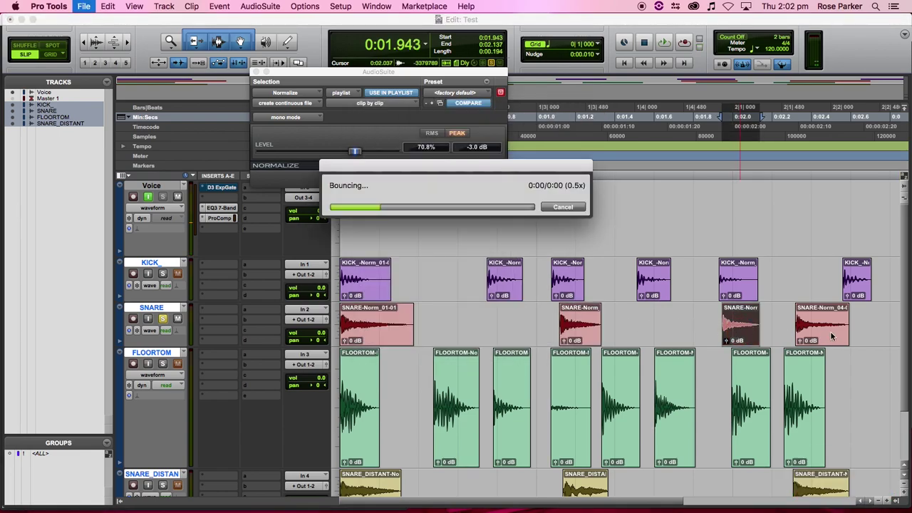
{"action": "left_click", "coordinate": [828, 343]}
{"action": "key", "text": "alt+super+b"}
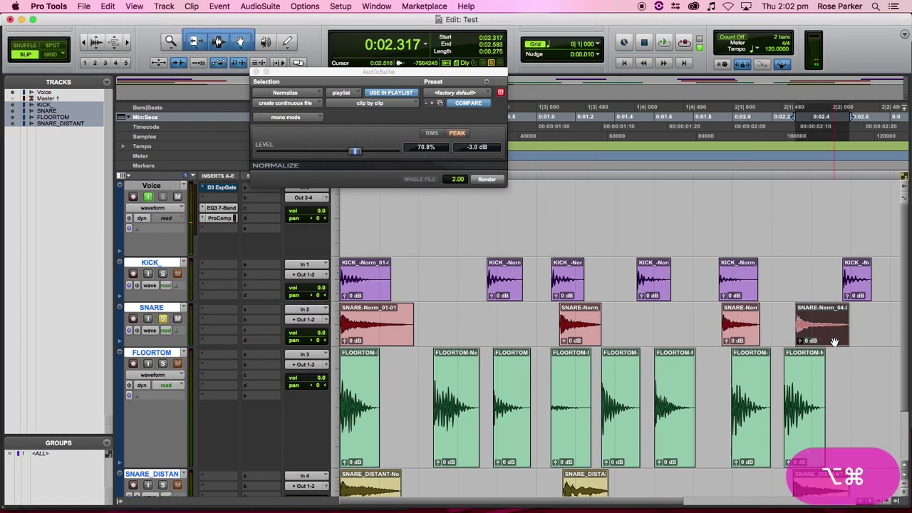
{"action": "left_click", "coordinate": [522, 332]}
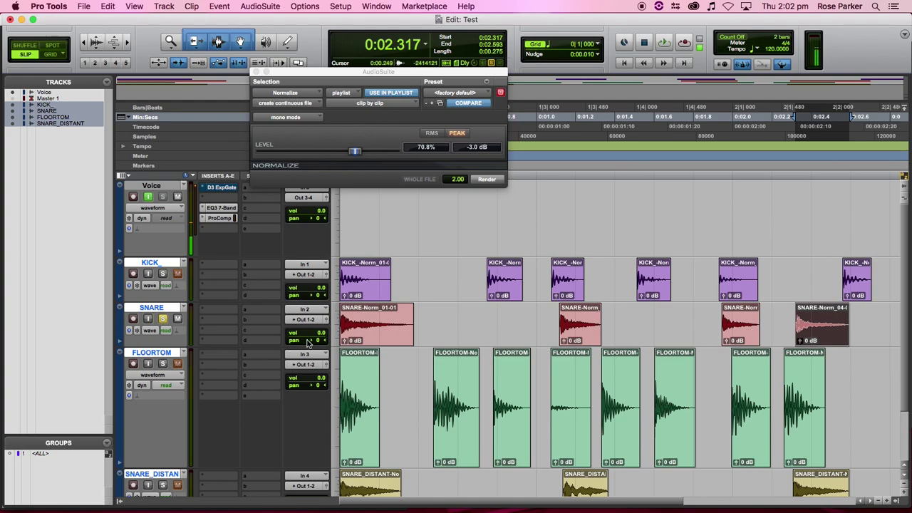
- Solo the SNARE_DISTANT track instead of SNARE and bounce its first clip as SNARE_DISTANT_1
{"action": "scroll", "coordinate": [457, 342], "scroll_direction": "down", "scroll_amount": 2}
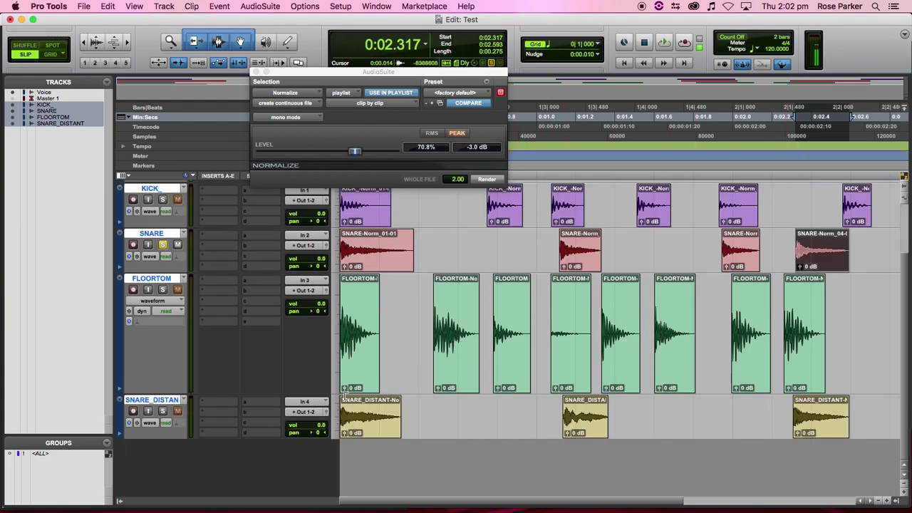
{"action": "left_click", "coordinate": [162, 413]}
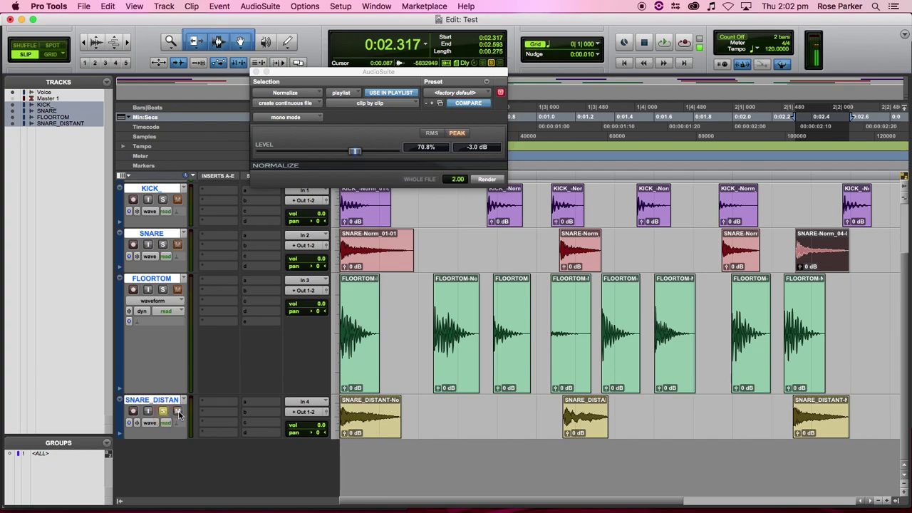
{"action": "left_click", "coordinate": [384, 431]}
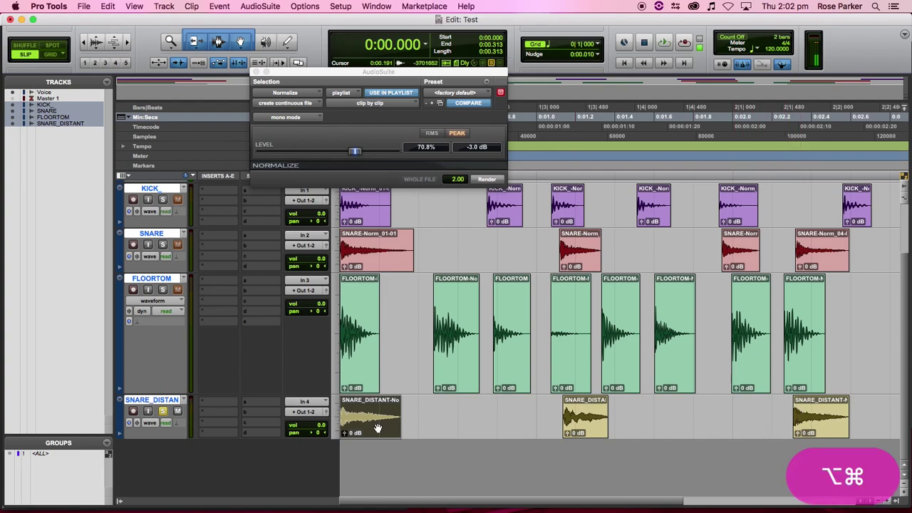
{"action": "key", "text": "alt+super+b"}
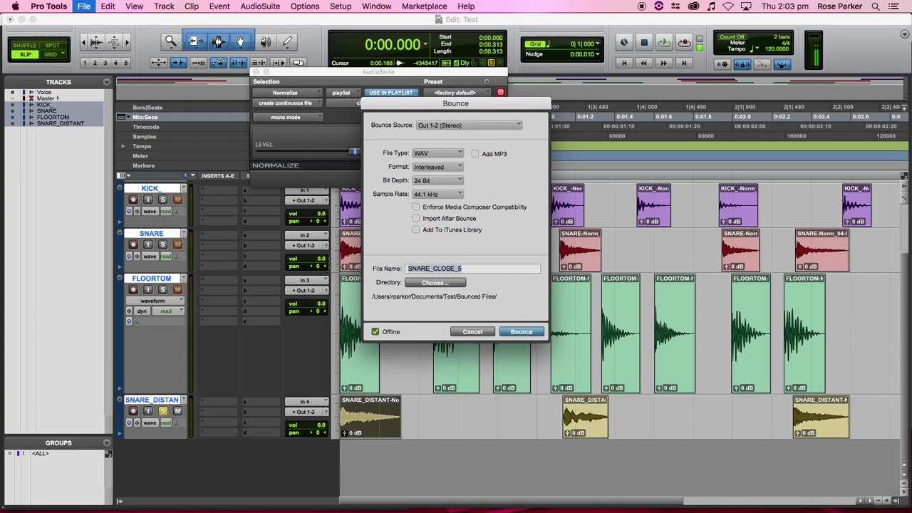
{"action": "left_click", "coordinate": [444, 270]}
{"action": "left_click_drag", "start_coordinate": [433, 269], "coordinate": [535, 277]}
{"action": "type", "text": "DISTANT"}
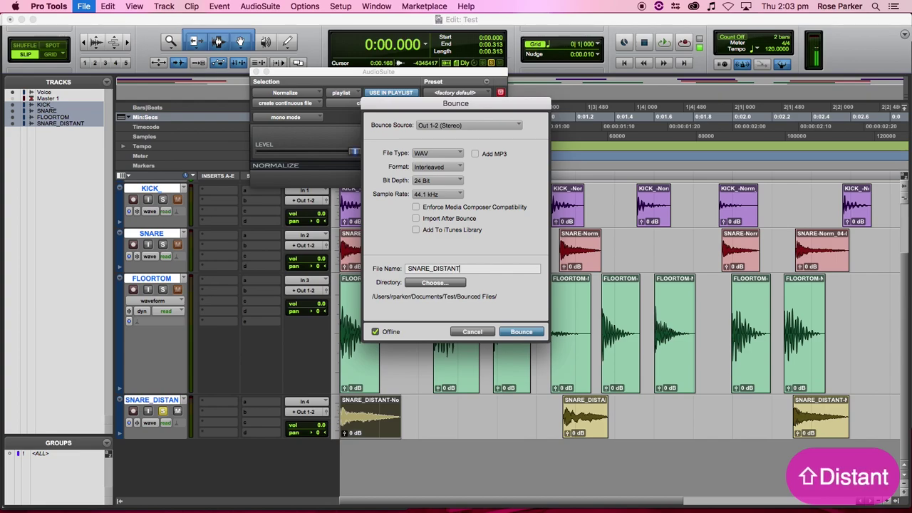
{"action": "type", "text": "_1"}
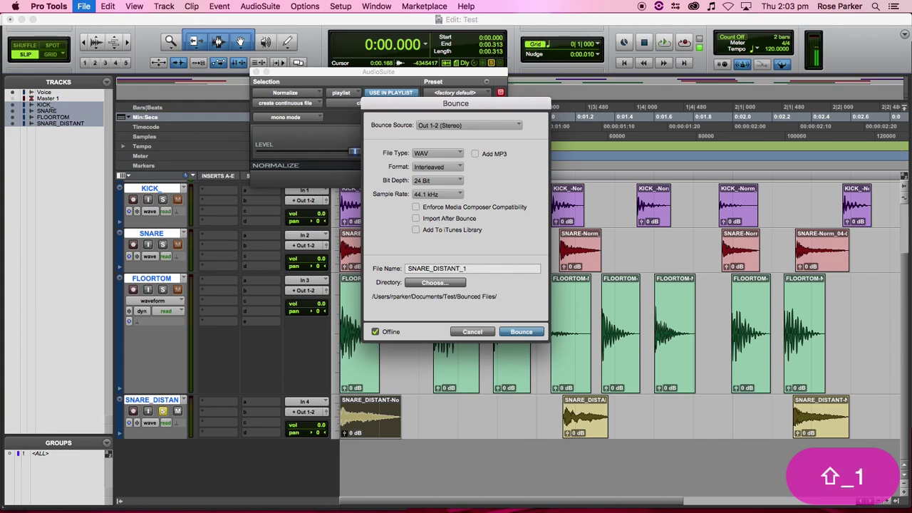
{"action": "left_click", "coordinate": [520, 332]}
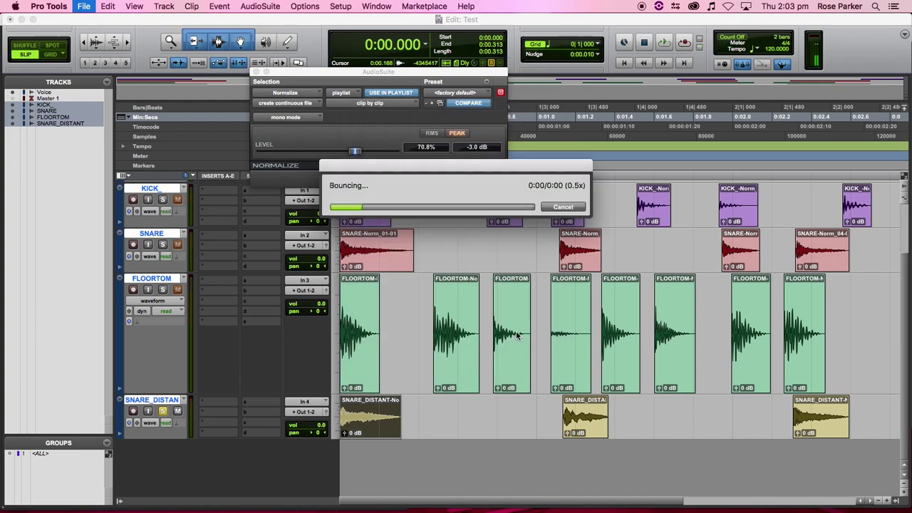
- Bounce the second and third SNARE_DISTANT clips as separate files named SNARE_DISTANT_2 and SNARE_DISTANT_4
{"action": "left_click", "coordinate": [592, 424]}
{"action": "key", "text": "alt+super+b"}
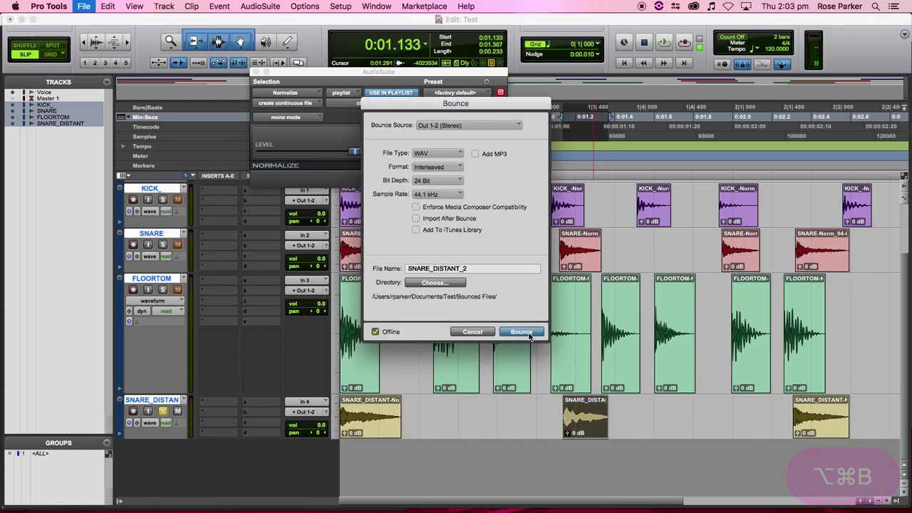
{"action": "left_click", "coordinate": [521, 332]}
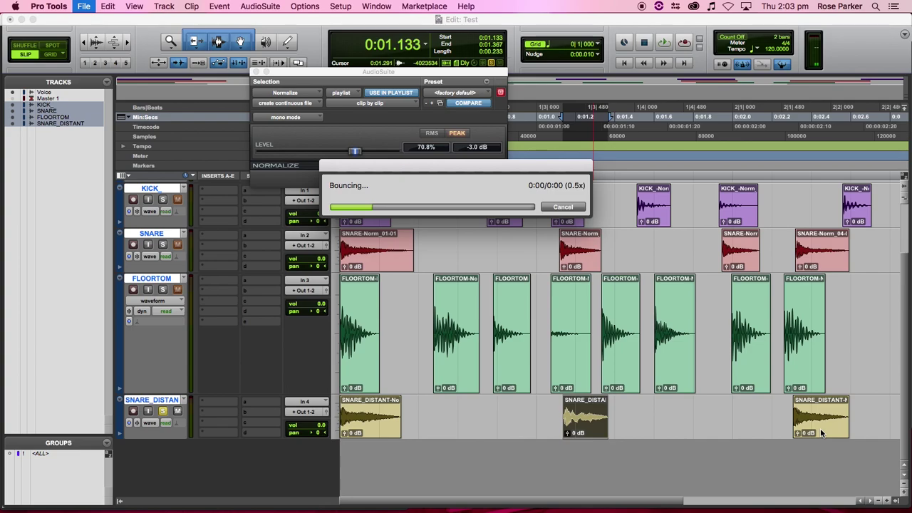
{"action": "left_click", "coordinate": [828, 433]}
{"action": "key", "text": "alt+super+b"}
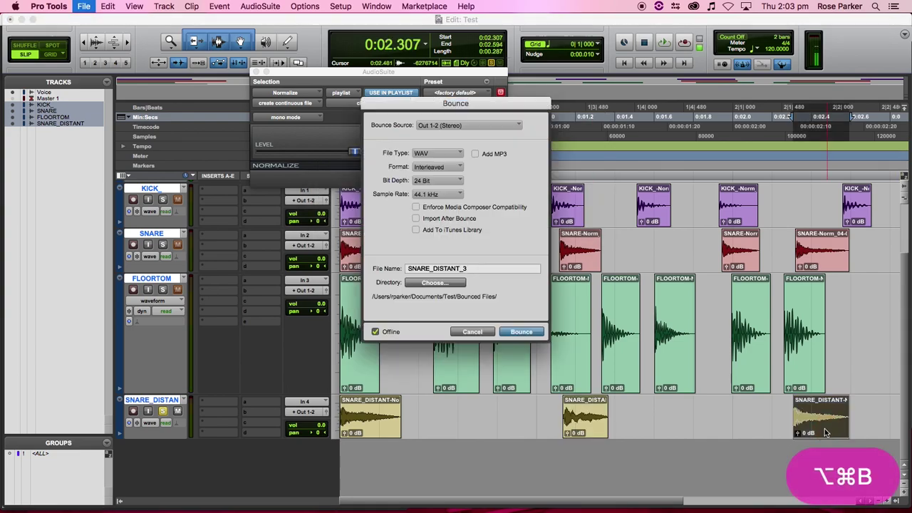
{"action": "left_click", "coordinate": [484, 268]}
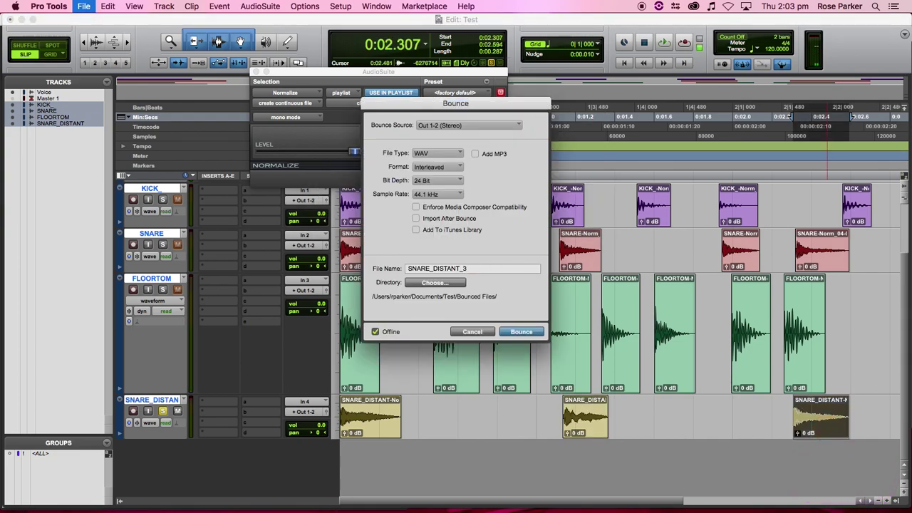
{"action": "key", "text": "BackSpace"}
{"action": "type", "text": "4"}
{"action": "key", "text": "Return"}
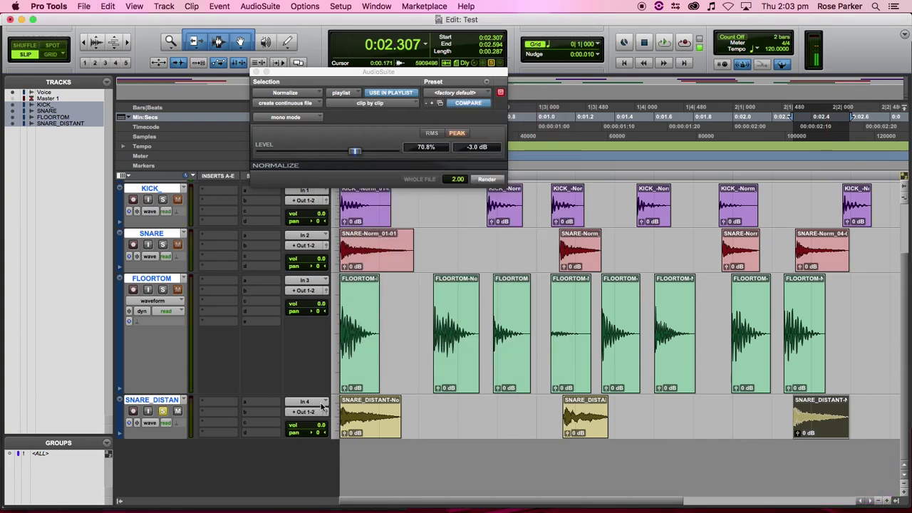
- Switch to the session's Test folder in Finder and look through the file names in the Audio Files folder
{"action": "mouse_move", "coordinate": [84, 507]}
{"action": "left_click", "coordinate": [84, 491]}
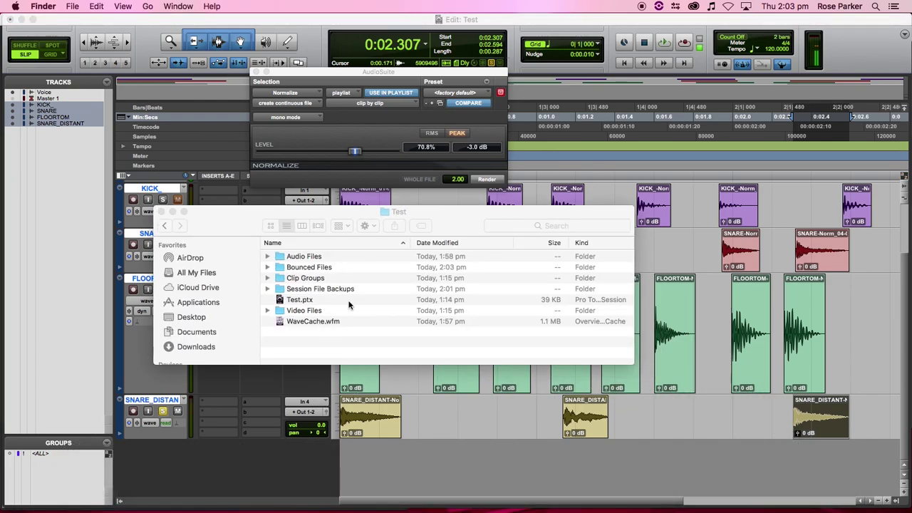
{"action": "left_click", "coordinate": [267, 257]}
{"action": "scroll", "coordinate": [335, 292], "scroll_direction": "down", "scroll_amount": 10}
{"action": "scroll", "coordinate": [335, 292], "scroll_direction": "down", "scroll_amount": 10}
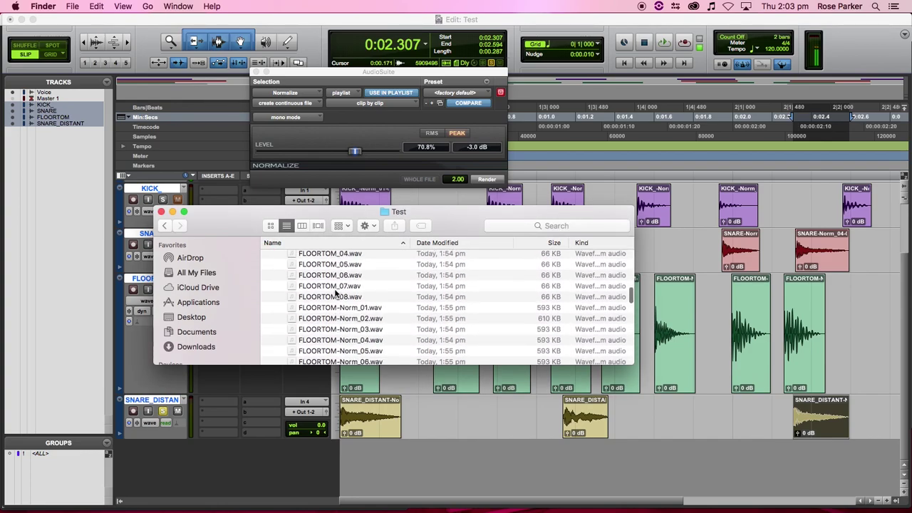
{"action": "scroll", "coordinate": [330, 291], "scroll_direction": "down", "scroll_amount": 5}
{"action": "scroll", "coordinate": [352, 311], "scroll_direction": "up", "scroll_amount": 5}
{"action": "scroll", "coordinate": [349, 299], "scroll_direction": "down", "scroll_amount": 15}
{"action": "scroll", "coordinate": [353, 289], "scroll_direction": "down", "scroll_amount": 4}
{"action": "scroll", "coordinate": [353, 300], "scroll_direction": "up", "scroll_amount": 20}
{"action": "scroll", "coordinate": [353, 307], "scroll_direction": "up", "scroll_amount": 3}
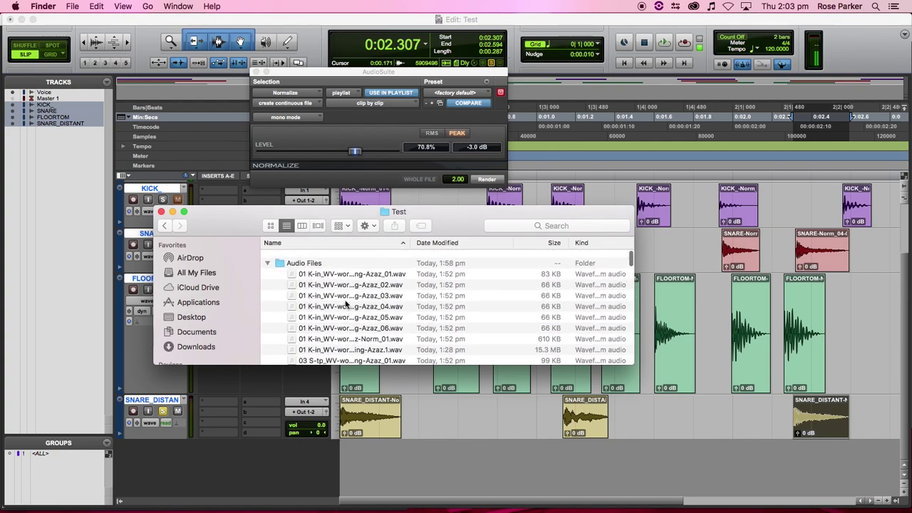
- Collapse the Audio Files folder, expand Bounced Files and enlarge the window to view the bounced samples
{"action": "left_click", "coordinate": [268, 257]}
{"action": "left_click", "coordinate": [268, 267]}
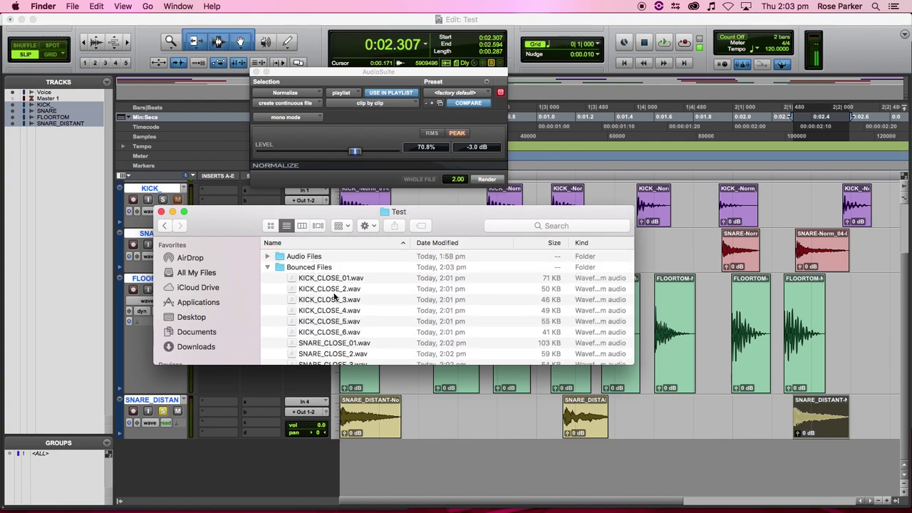
{"action": "scroll", "coordinate": [336, 299], "scroll_direction": "down", "scroll_amount": 4}
{"action": "scroll", "coordinate": [427, 345], "scroll_direction": "up", "scroll_amount": 4}
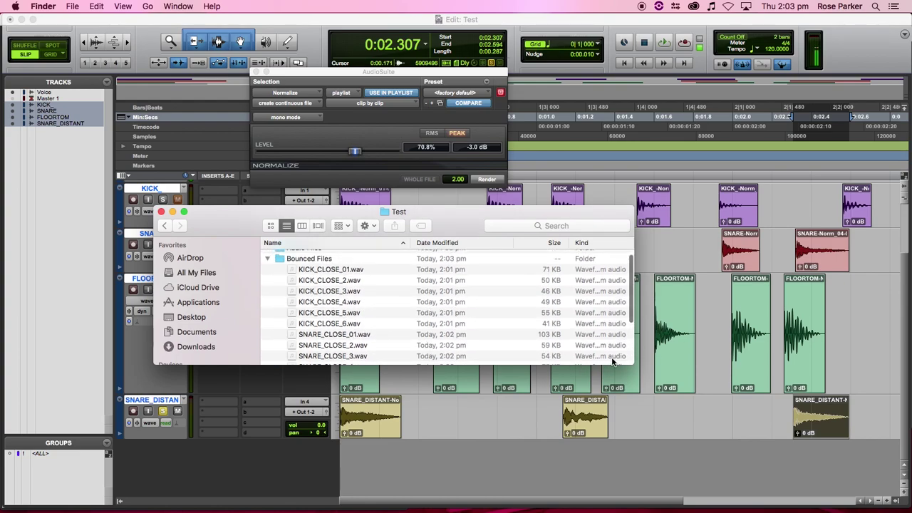
{"action": "left_click_drag", "start_coordinate": [633, 364], "coordinate": [787, 468]}
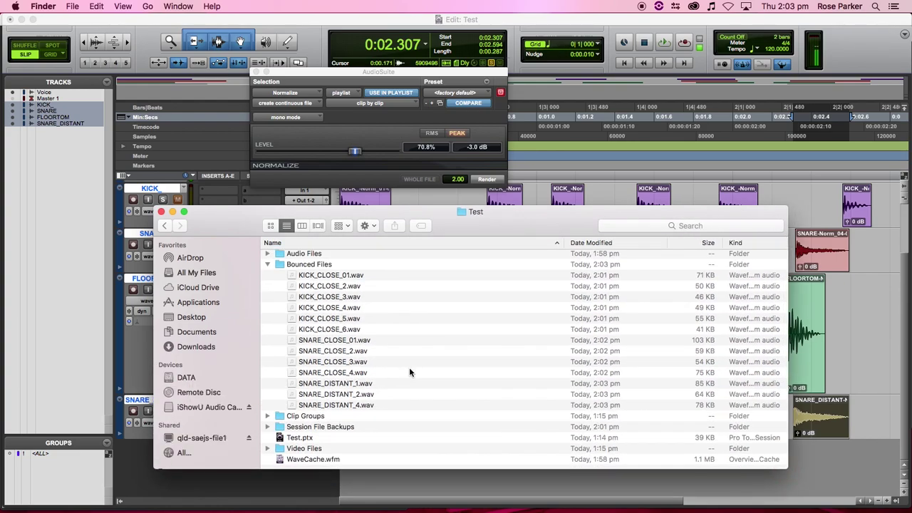
- Rename the bounced file SNARE_CLOSE_01.wav as SNARE_CLOSE_1.wav
{"action": "left_click", "coordinate": [358, 346]}
{"action": "left_click", "coordinate": [354, 344]}
{"action": "left_click", "coordinate": [332, 343]}
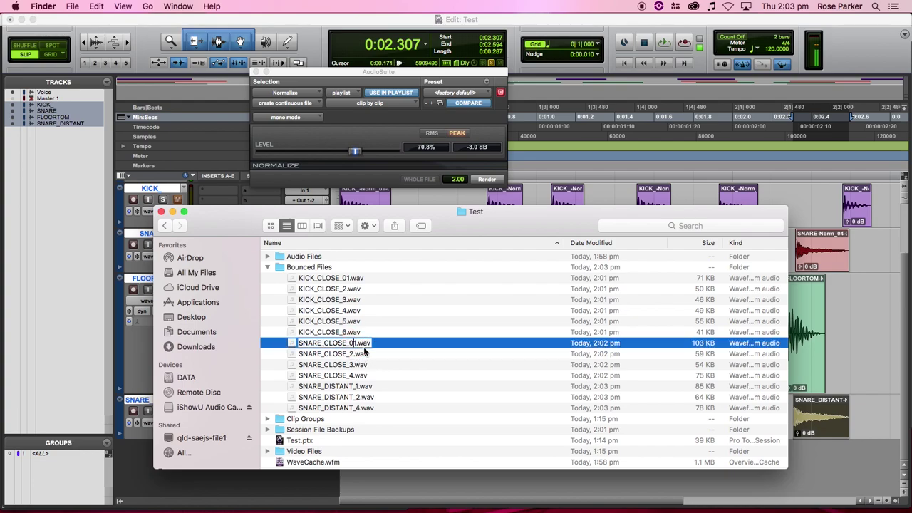
{"action": "key", "text": "BackSpace"}
{"action": "left_click", "coordinate": [362, 310]}
- Rename the bounced file KICK_CLOSE_01.wav as KICK_CLOSE_1.wav
{"action": "left_click", "coordinate": [350, 280]}
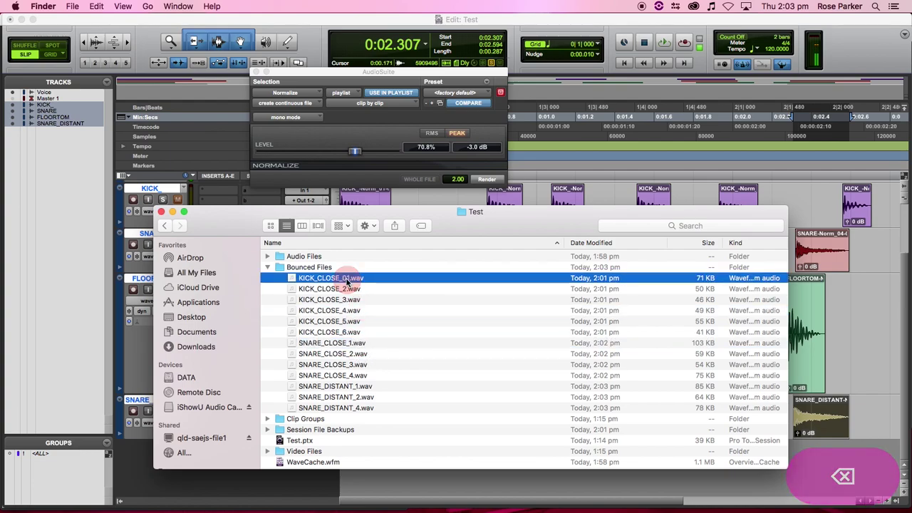
{"action": "left_click", "coordinate": [348, 279]}
{"action": "left_click", "coordinate": [342, 278]}
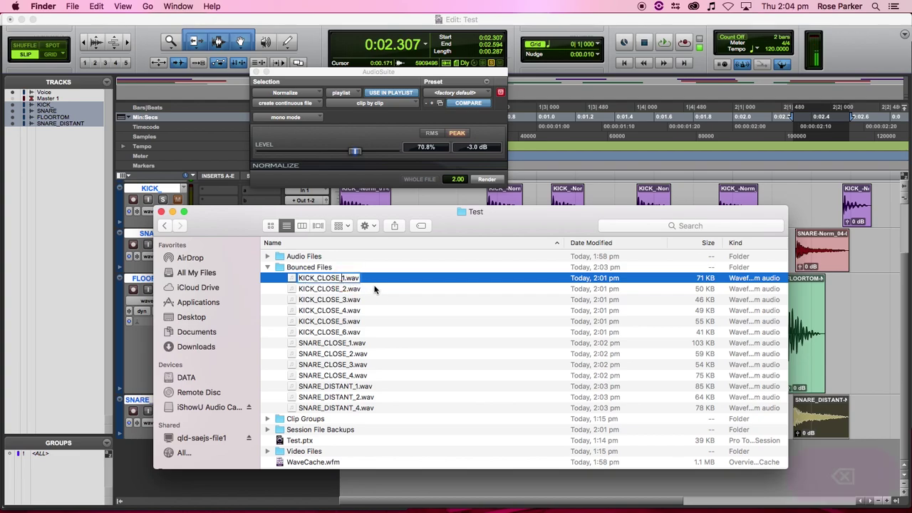
{"action": "key", "text": "BackSpace"}
{"action": "left_click", "coordinate": [424, 311]}
- Review the bounced files by selecting the KICK_CLOSE, SNARE_CLOSE and SNARE_DISTANT groups one after another
{"action": "left_click", "coordinate": [364, 332]}
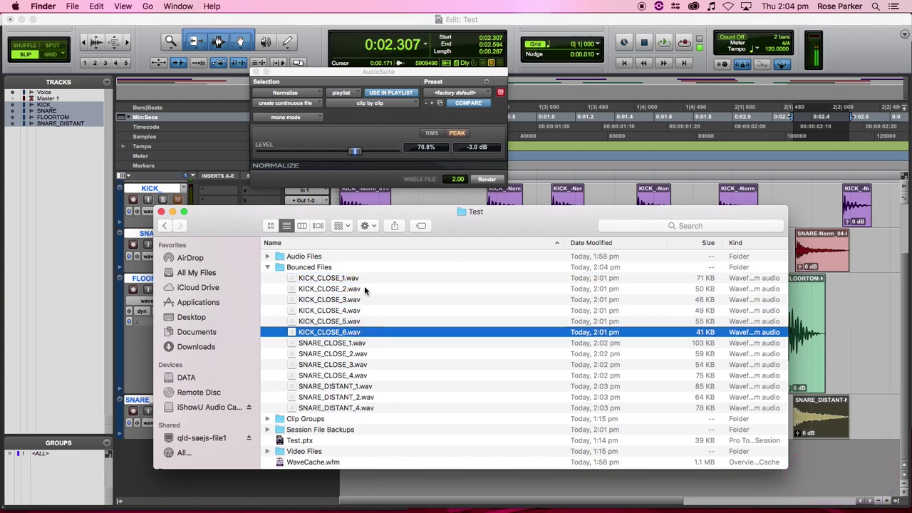
{"action": "left_click", "coordinate": [368, 281], "text": "shift"}
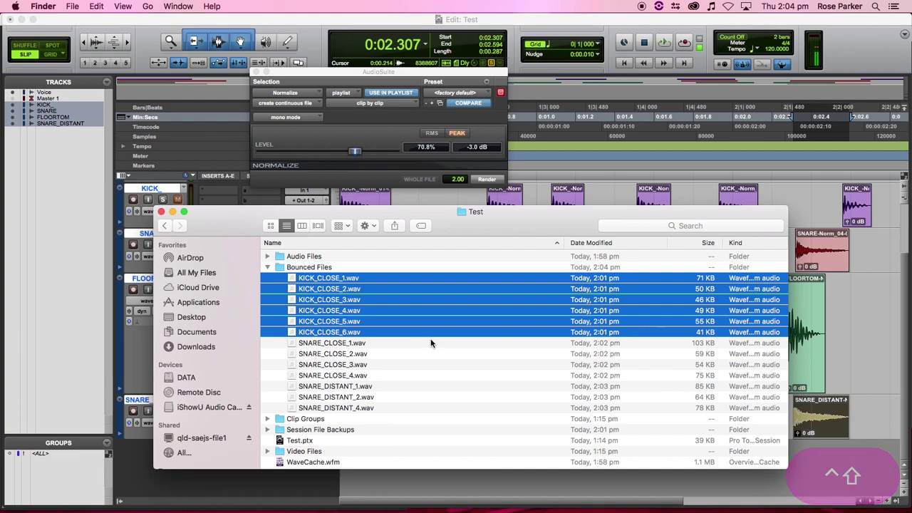
{"action": "left_click", "coordinate": [397, 343]}
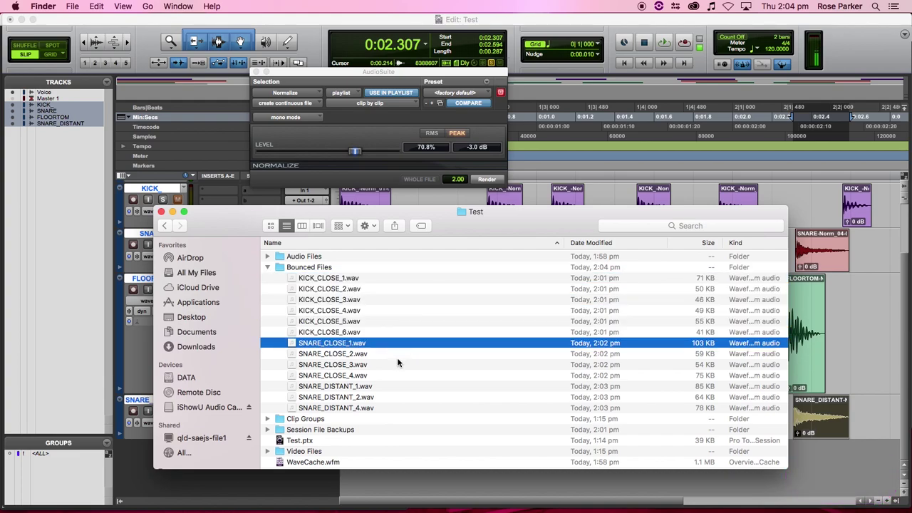
{"action": "left_click", "coordinate": [396, 364], "text": "shift"}
{"action": "left_click", "coordinate": [394, 375], "text": "shift"}
{"action": "left_click", "coordinate": [388, 386]}
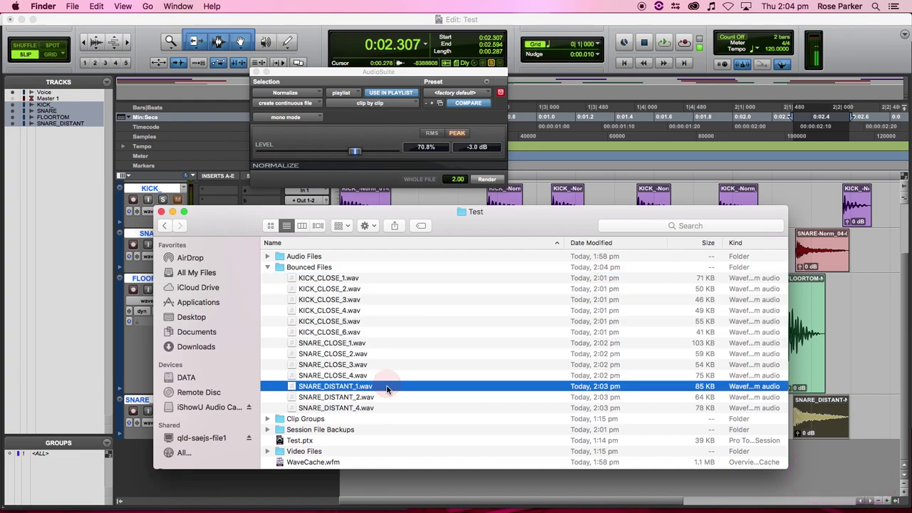
{"action": "left_click", "coordinate": [388, 408], "text": "shift"}
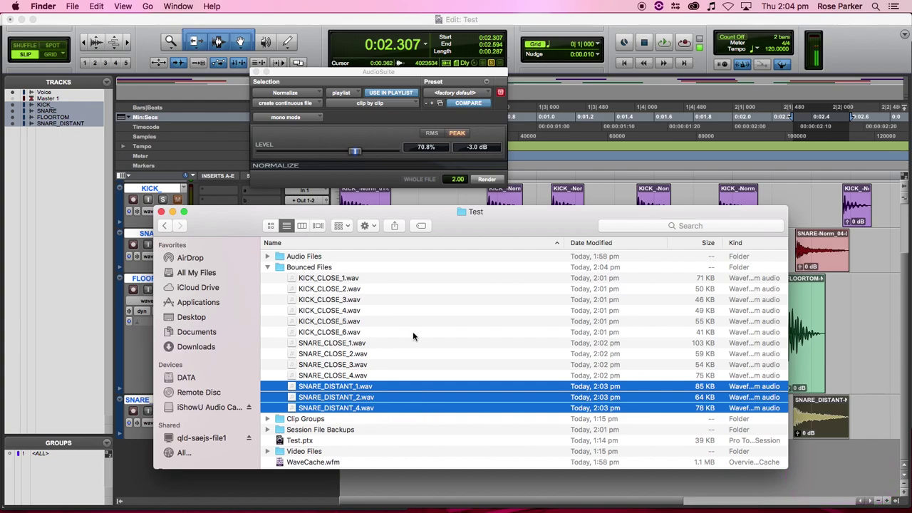
- Select all bounced files from KICK_CLOSE_1 to SNARE_DISTANT_4 and import them as new tracks into the Pro Tools session
{"action": "left_click", "coordinate": [381, 280], "text": "shift"}
{"action": "left_click", "coordinate": [381, 409]}
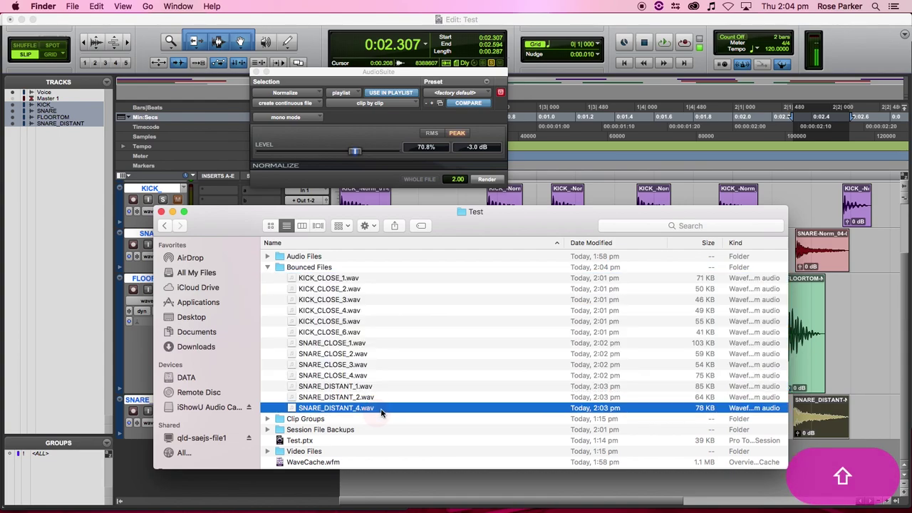
{"action": "left_click", "coordinate": [365, 289], "text": "shift"}
{"action": "left_click", "coordinate": [363, 278], "text": "shift"}
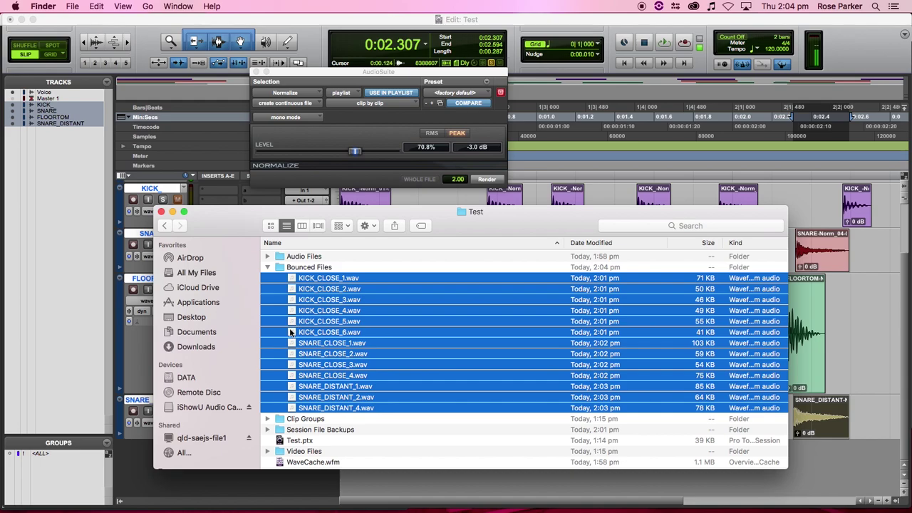
{"action": "left_click_drag", "start_coordinate": [319, 333], "coordinate": [42, 217]}
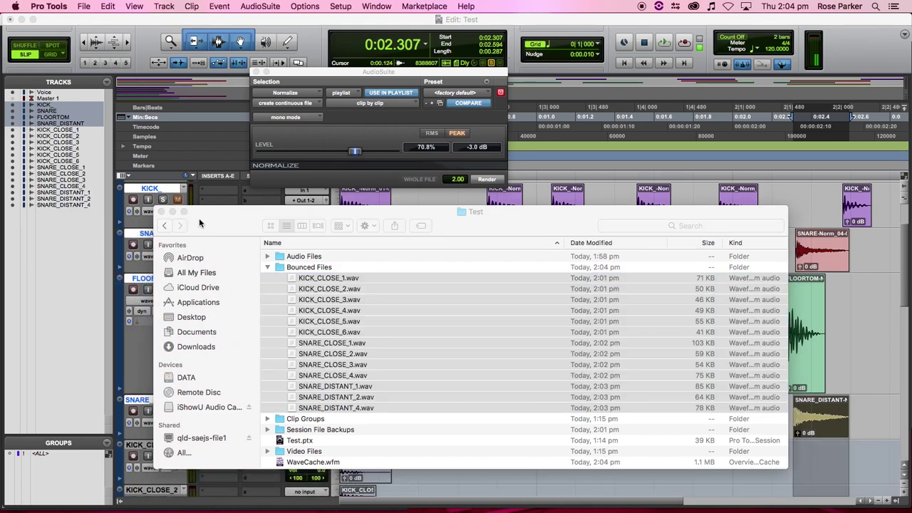
- Compare the imported kick and snare sample tracks with the original drum clips in the session
{"action": "scroll", "coordinate": [372, 343], "scroll_direction": "down", "scroll_amount": 8}
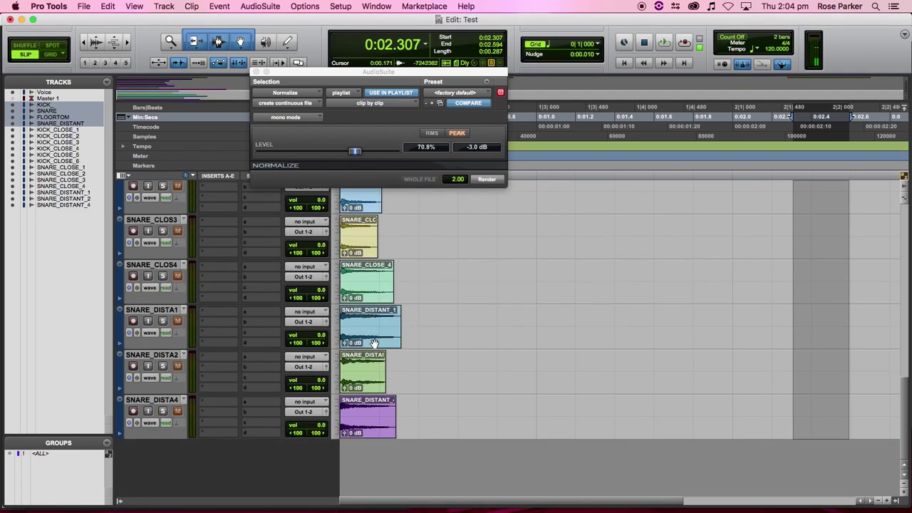
{"action": "scroll", "coordinate": [373, 343], "scroll_direction": "up", "scroll_amount": 8}
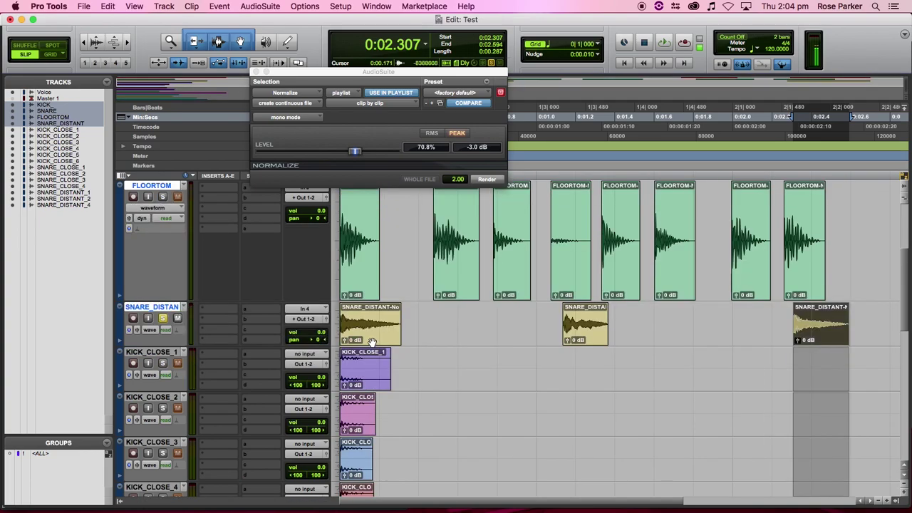
{"action": "scroll", "coordinate": [369, 357], "scroll_direction": "down", "scroll_amount": 6}
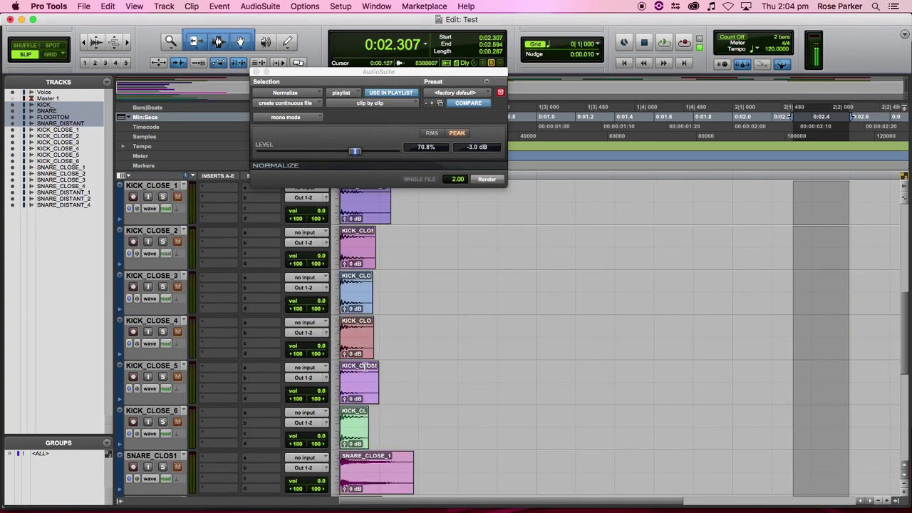
{"action": "scroll", "coordinate": [364, 366], "scroll_direction": "down", "scroll_amount": 5}
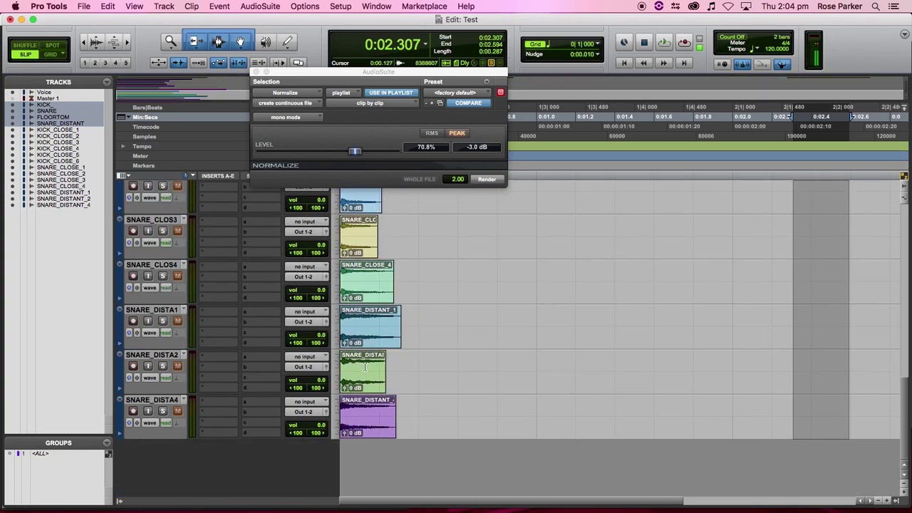
{"action": "scroll", "coordinate": [364, 366], "scroll_direction": "up", "scroll_amount": 10}
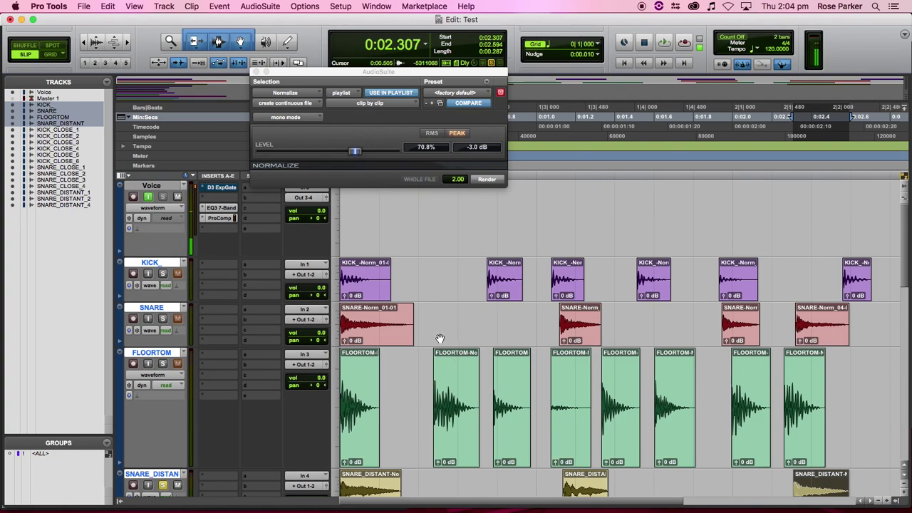
{"action": "scroll", "coordinate": [482, 331], "scroll_direction": "down", "scroll_amount": 3}
{"action": "left_click", "coordinate": [577, 263]}
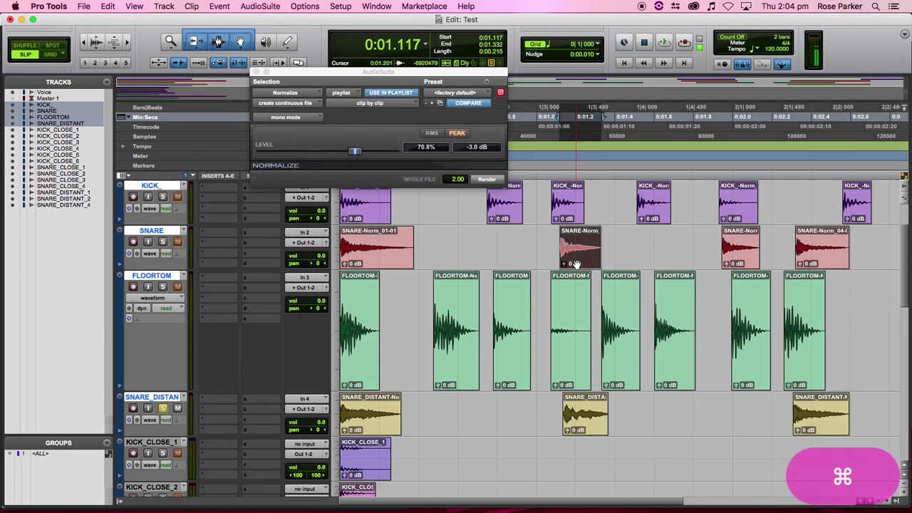
{"action": "key", "text": "super+shift+k"}
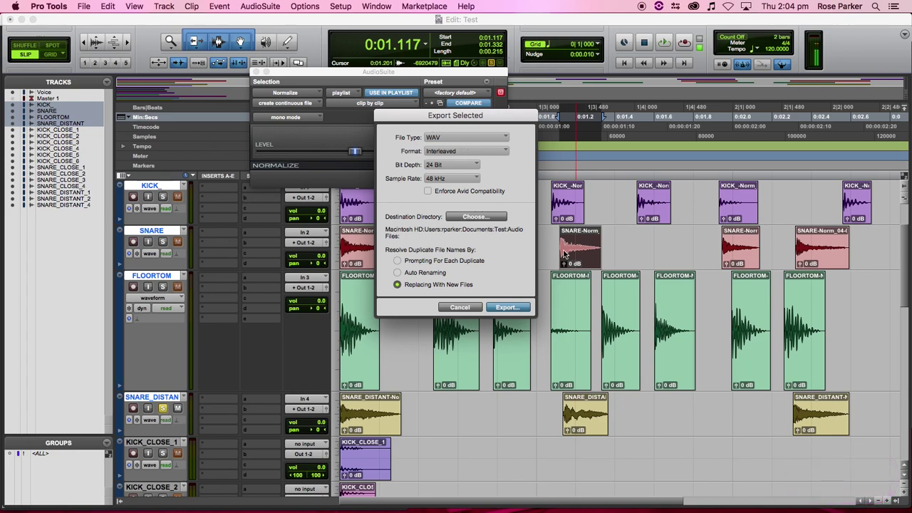
{"action": "left_click", "coordinate": [460, 308]}
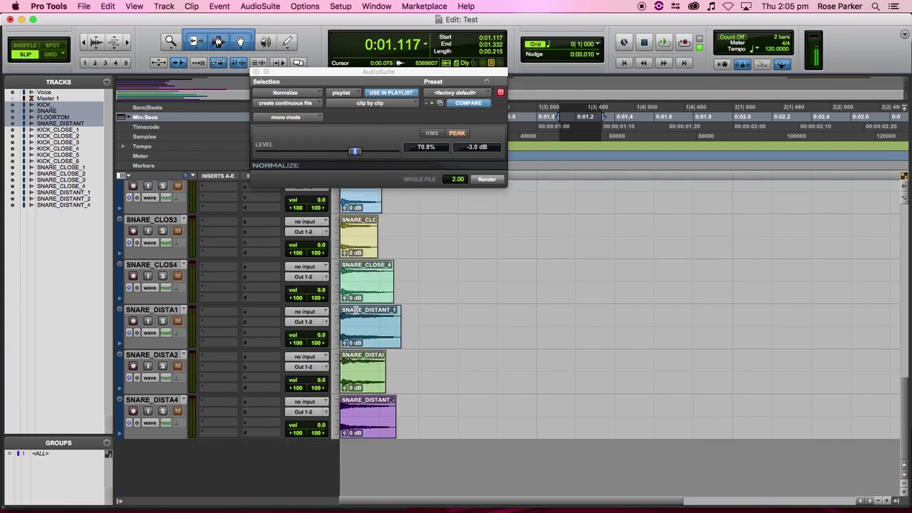
- Select the imported SNARE_DISTANT_1 clip and look over the other imported sample tracks
{"action": "left_click", "coordinate": [360, 335]}
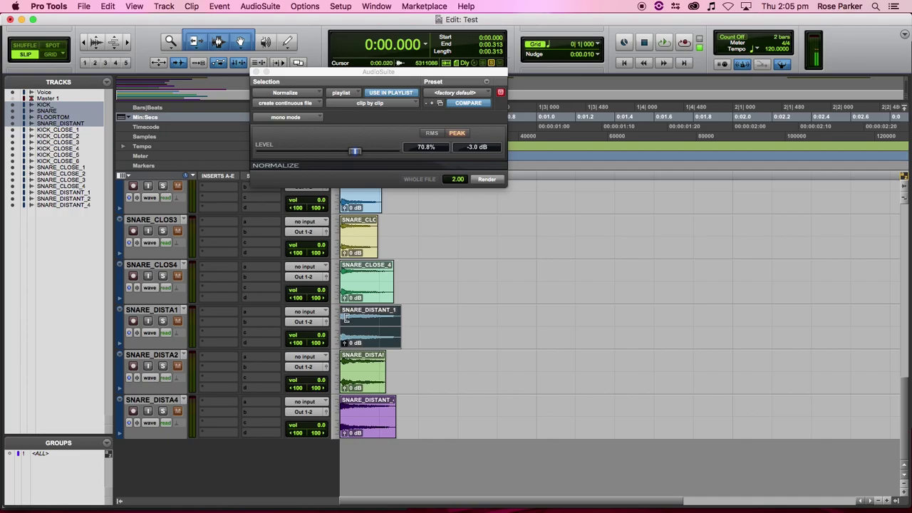
{"action": "scroll", "coordinate": [462, 363], "scroll_direction": "up", "scroll_amount": 10}
{"action": "scroll", "coordinate": [461, 362], "scroll_direction": "down", "scroll_amount": 10}
{"action": "scroll", "coordinate": [461, 362], "scroll_direction": "up", "scroll_amount": 10}
{"action": "scroll", "coordinate": [460, 362], "scroll_direction": "down", "scroll_amount": 10}
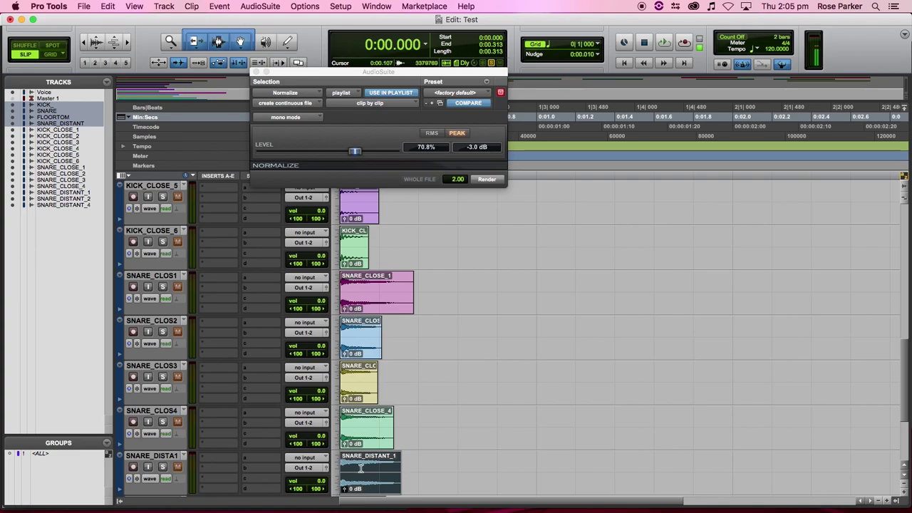
- Return to the Test folder in Finder and collapse the Bounced Files folder
{"action": "mouse_move", "coordinate": [133, 491]}
{"action": "left_click", "coordinate": [95, 484]}
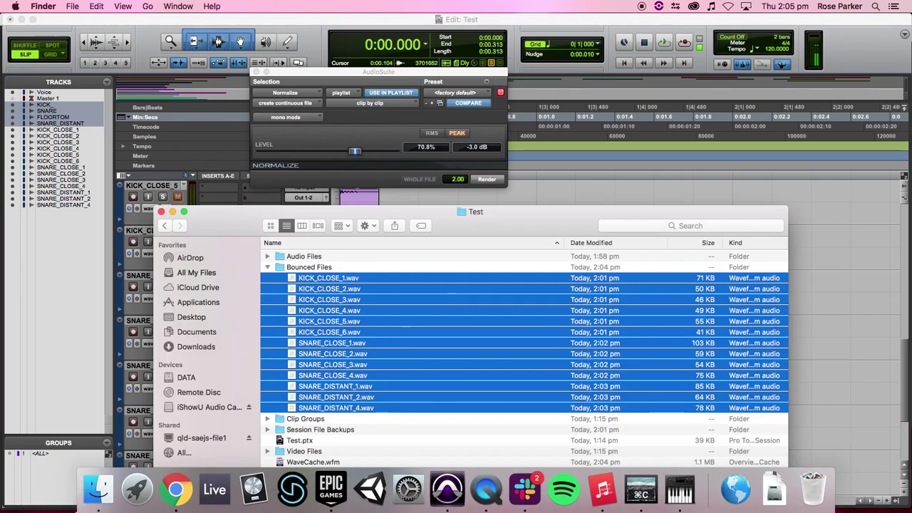
{"action": "left_click", "coordinate": [320, 364]}
{"action": "left_click", "coordinate": [268, 267]}
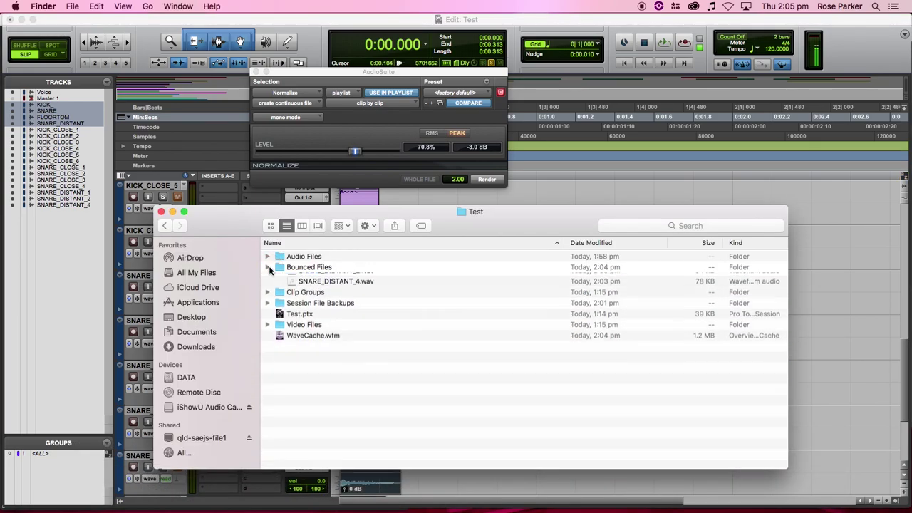
{"action": "left_click", "coordinate": [267, 267]}
{"action": "left_click", "coordinate": [268, 267]}
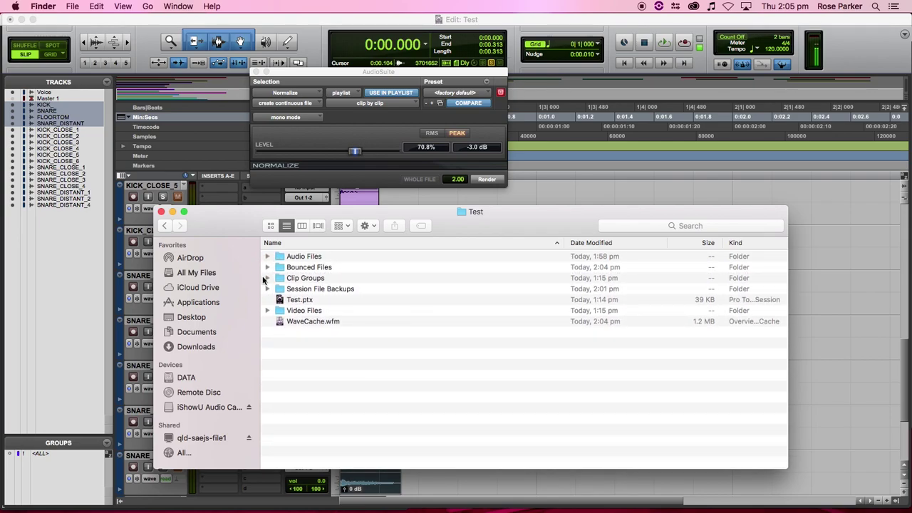
- Create a folder in Documents named with the student's surname and initial followed by AUD114.3_SAMPLELIBRARY
{"action": "scroll", "coordinate": [196, 311], "scroll_direction": "down", "scroll_amount": 3}
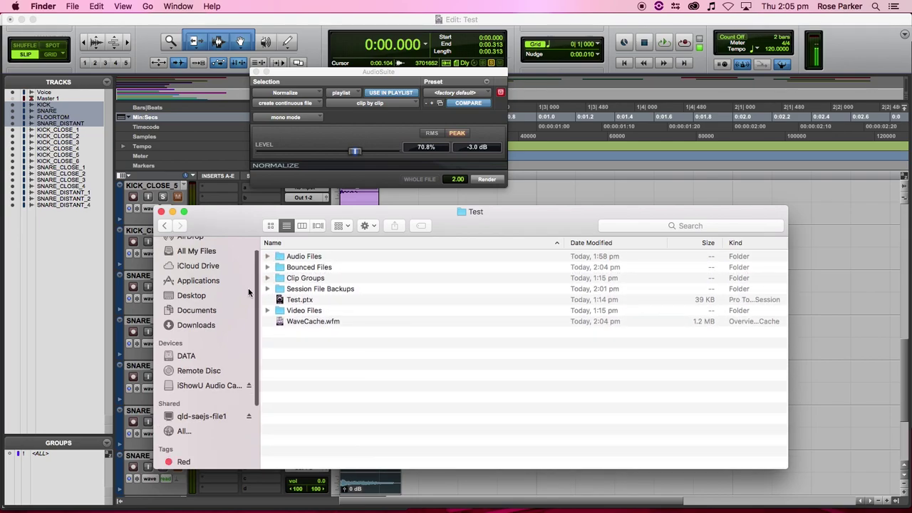
{"action": "left_click", "coordinate": [204, 315]}
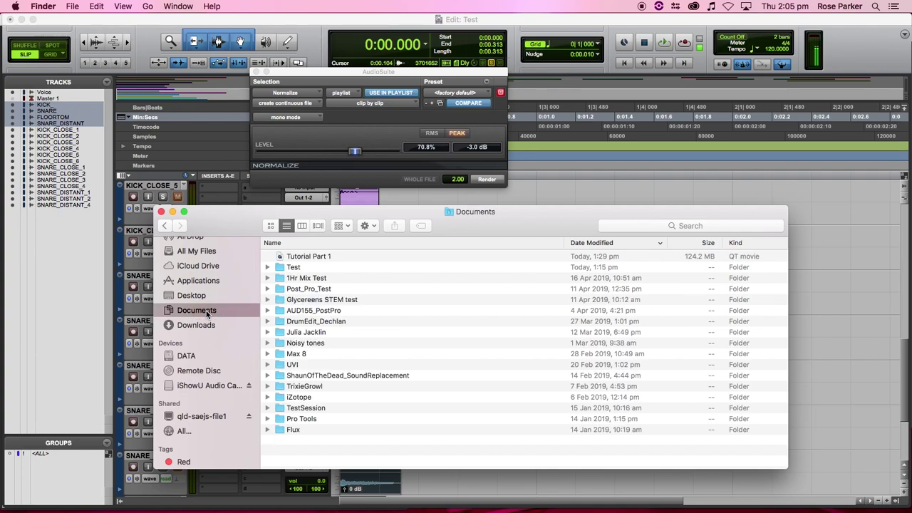
{"action": "right_click", "coordinate": [346, 454]}
{"action": "left_click", "coordinate": [379, 443]}
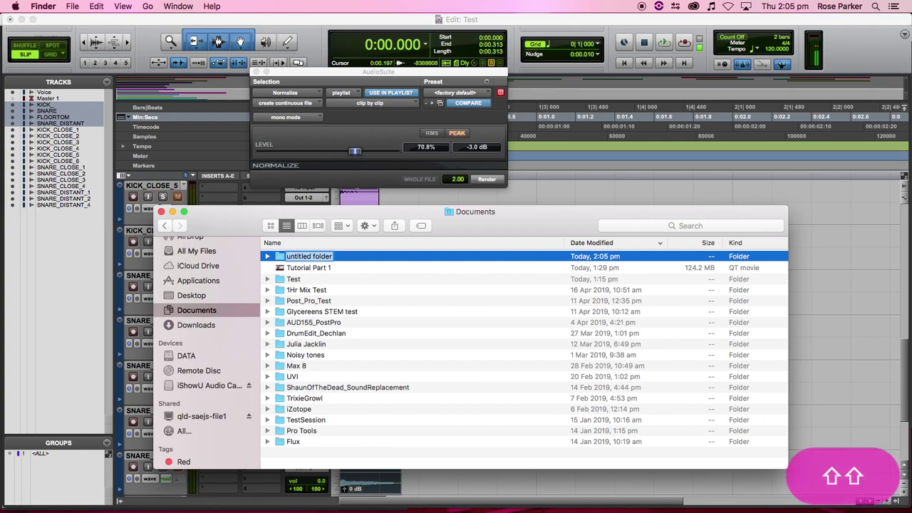
{"action": "type", "text": "PARKER_"}
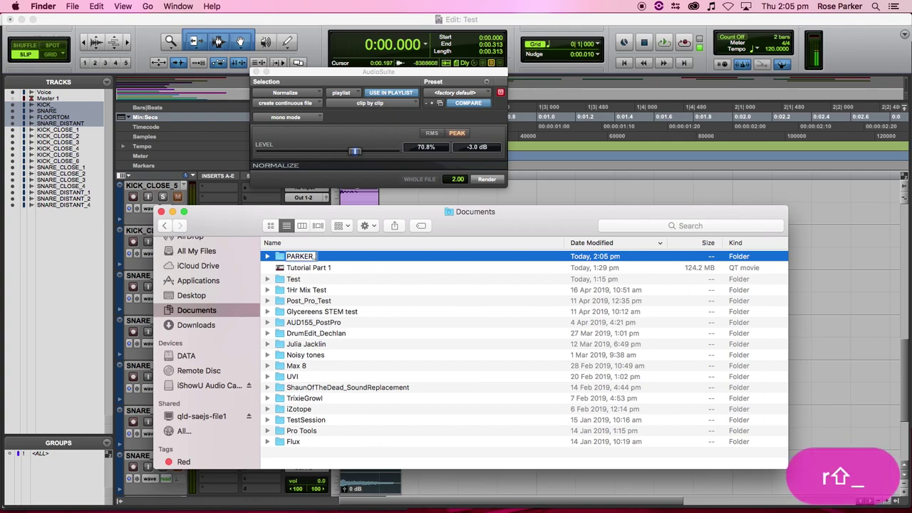
{"action": "type", "text": "R_"}
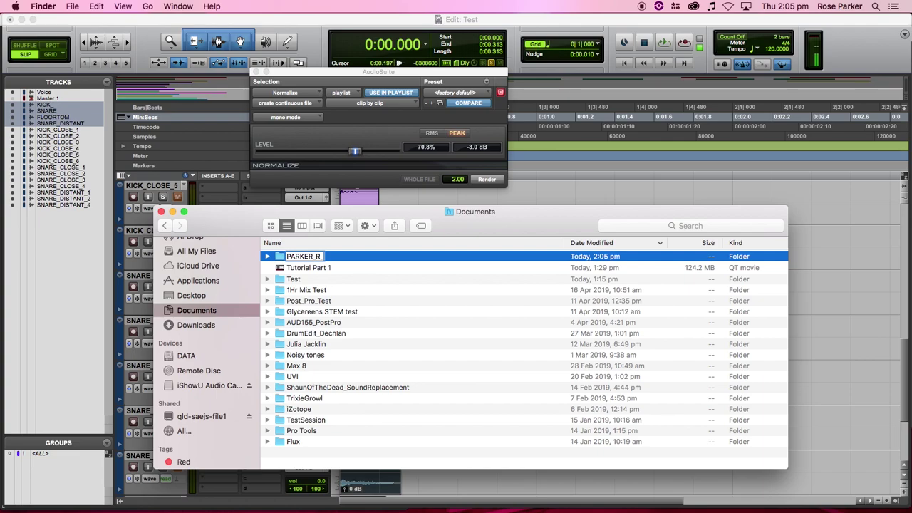
{"action": "type", "text": "AUD1"}
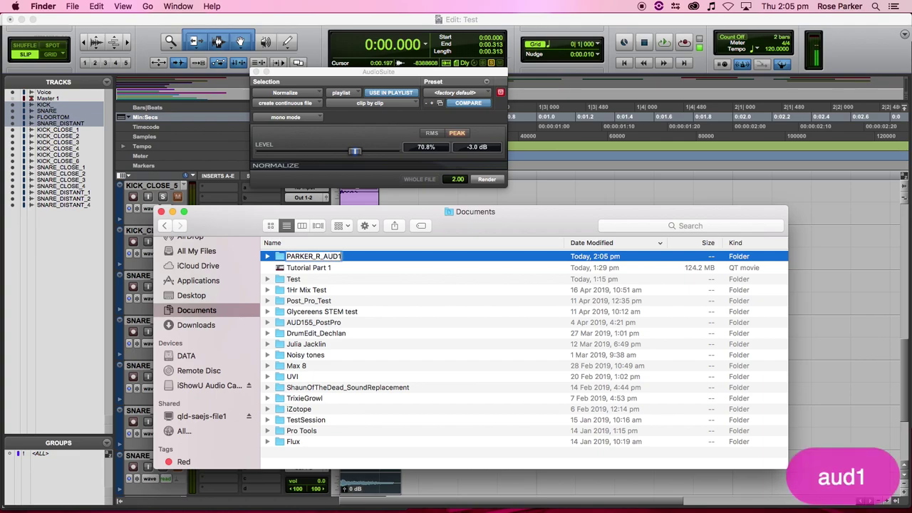
{"action": "type", "text": "14.3"}
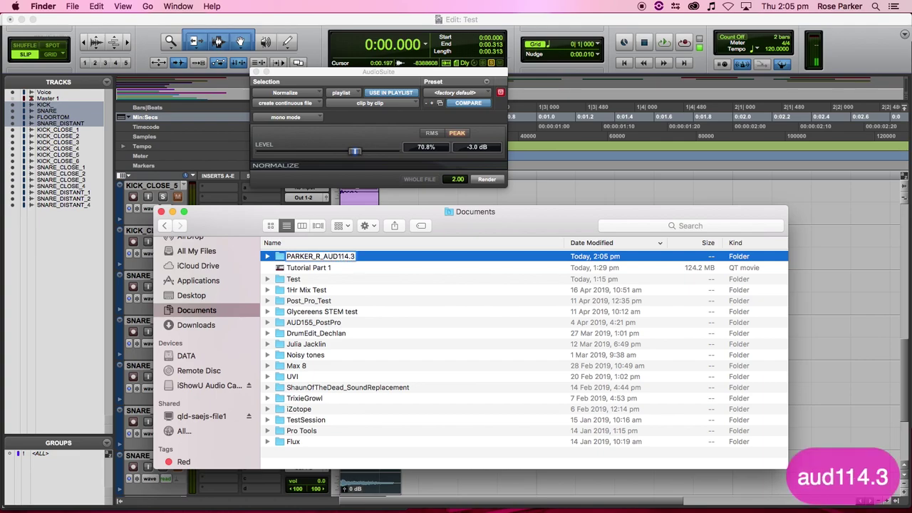
{"action": "type", "text": "_SAMPLE"}
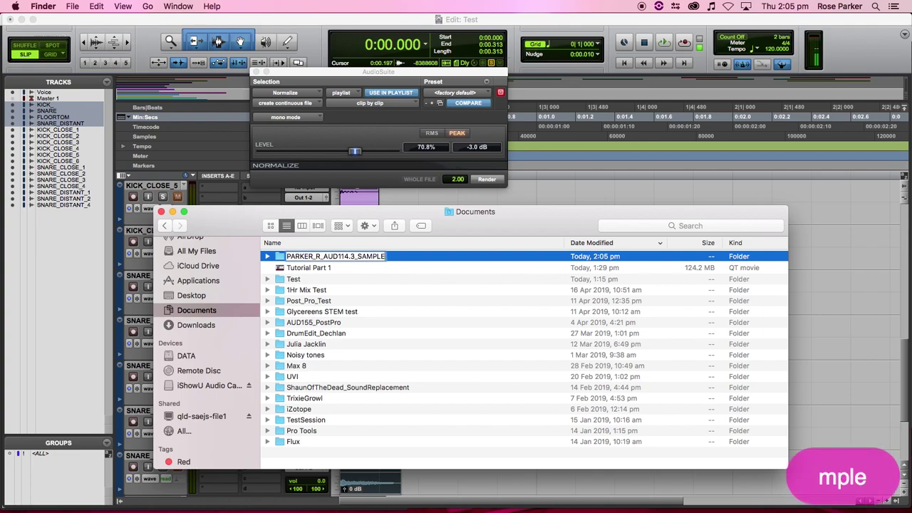
{"action": "type", "text": "LIBRARY"}
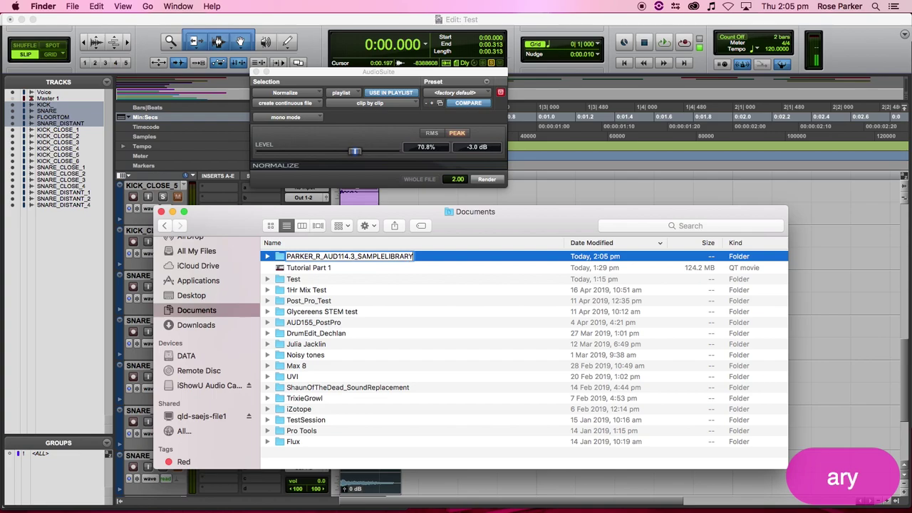
{"action": "key", "text": "Return"}
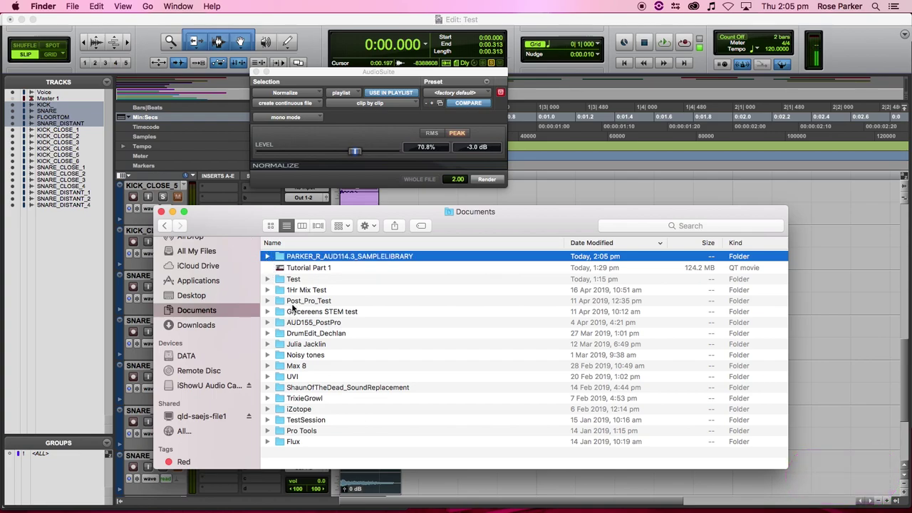
- Copy all the kick and snare WAV files from the Test session's Bounced Files folder and paste them into Documents
{"action": "left_click", "coordinate": [268, 279]}
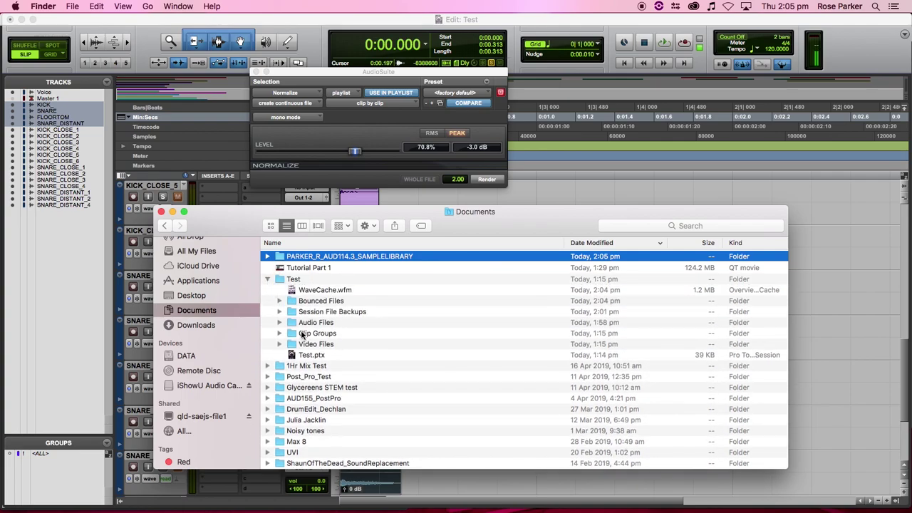
{"action": "left_click", "coordinate": [280, 302]}
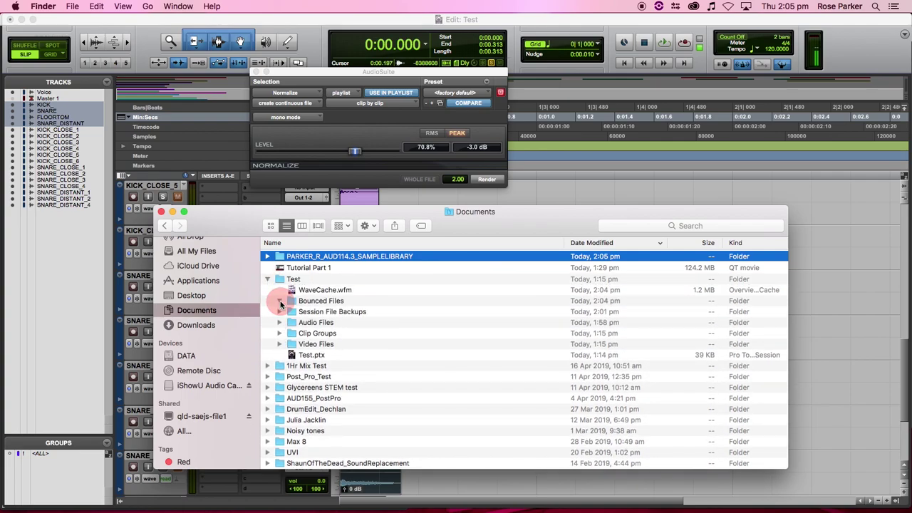
{"action": "left_click", "coordinate": [353, 313]}
{"action": "scroll", "coordinate": [371, 381], "scroll_direction": "down", "scroll_amount": 2}
{"action": "left_click", "coordinate": [356, 416], "text": "shift"}
{"action": "scroll", "coordinate": [391, 318], "scroll_direction": "down", "scroll_amount": 3}
{"action": "scroll", "coordinate": [390, 317], "scroll_direction": "up", "scroll_amount": 4}
{"action": "key", "text": "alt"}
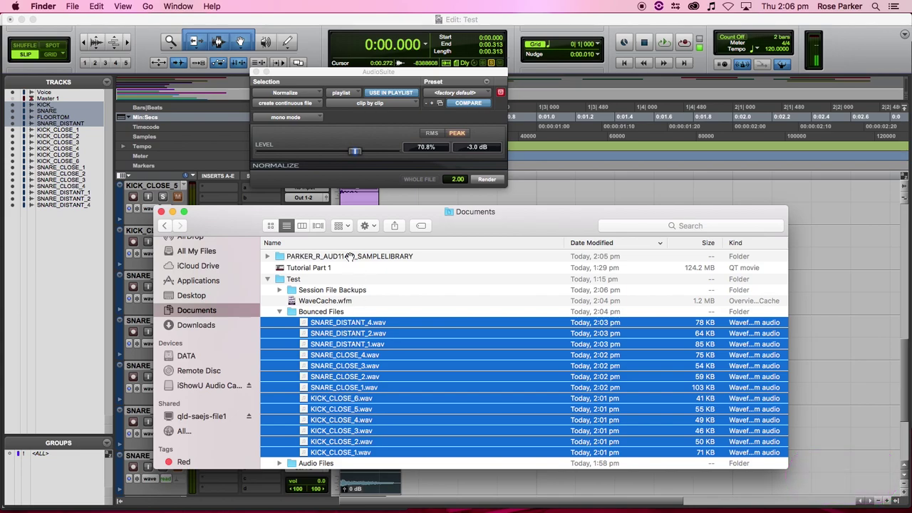
{"action": "key", "text": "cmd+c"}
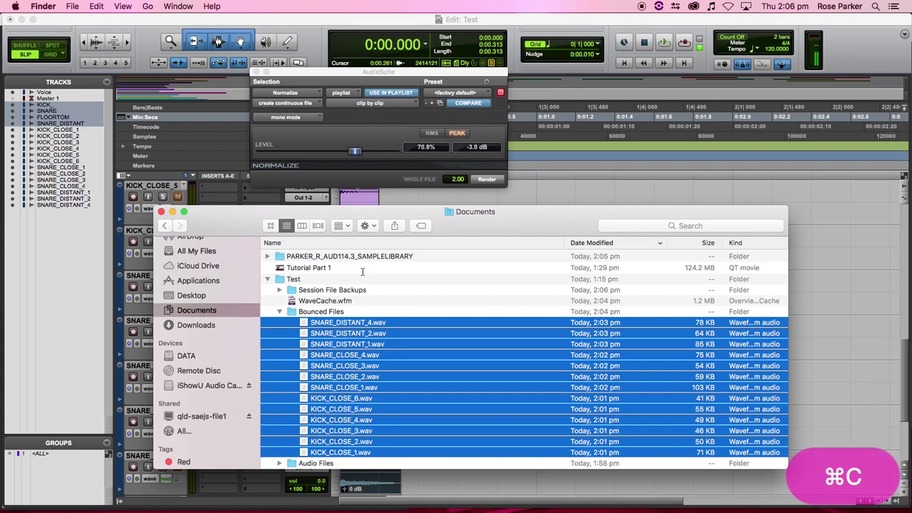
{"action": "left_click", "coordinate": [308, 258]}
{"action": "key", "text": "super+v"}
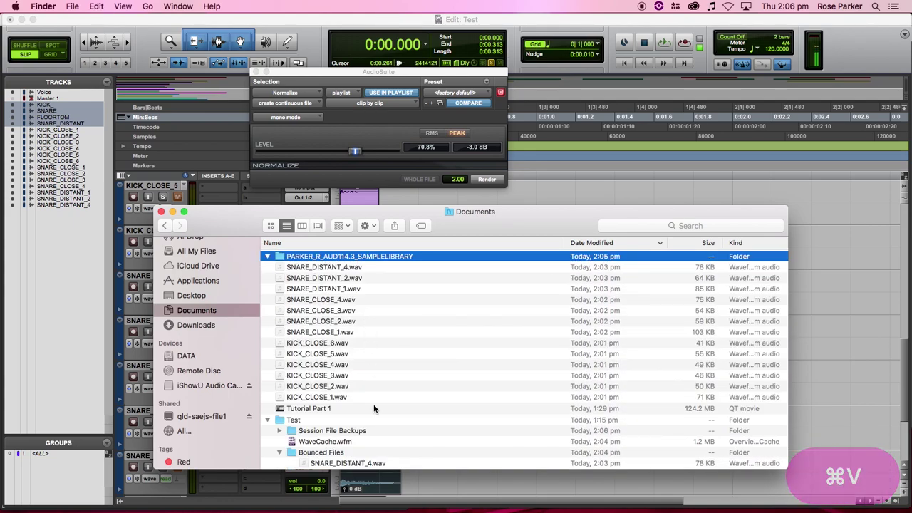
- Check whether the pasted WAV files are inside the sample library folder, and return to the Documents list
{"action": "left_click", "coordinate": [335, 268]}
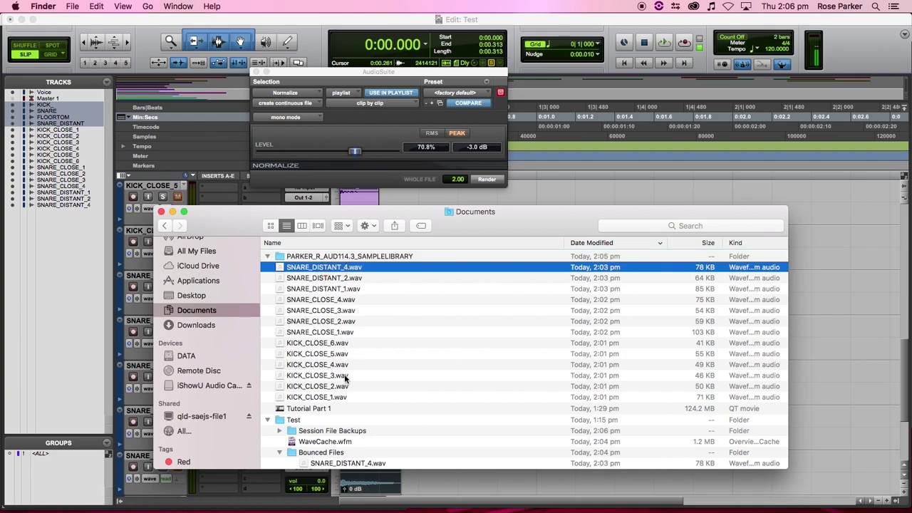
{"action": "left_click", "coordinate": [336, 397], "text": "shift"}
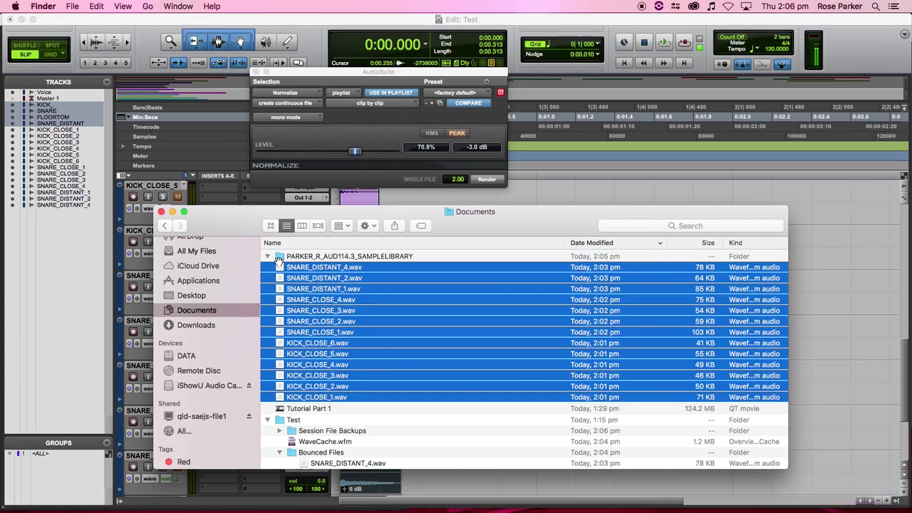
{"action": "double_click", "coordinate": [294, 256]}
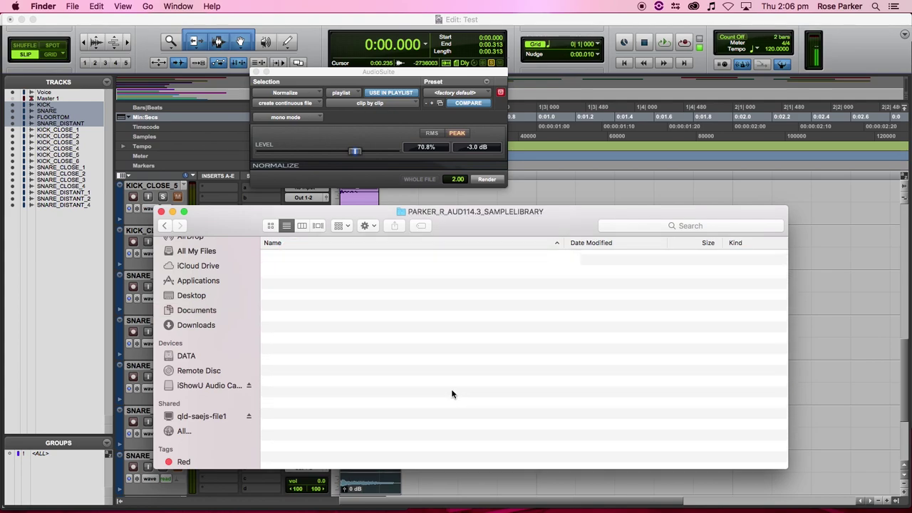
{"action": "left_click", "coordinate": [301, 226]}
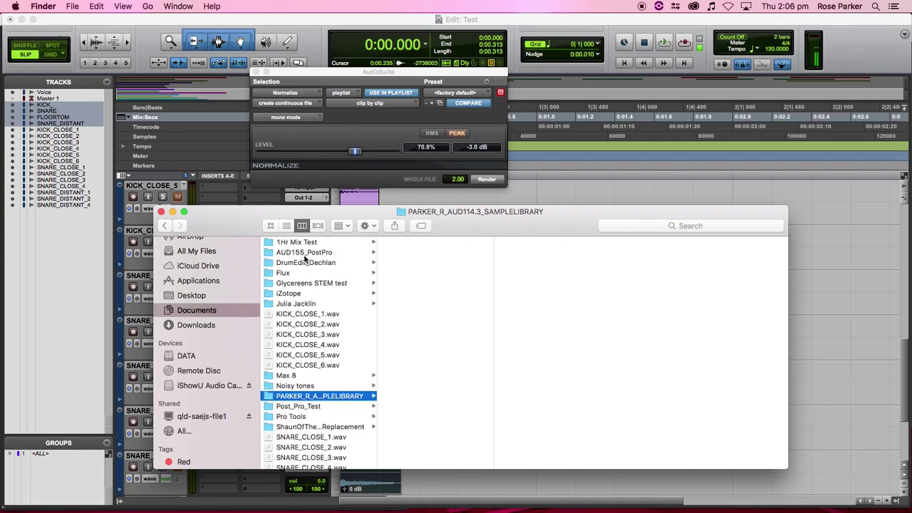
{"action": "left_click", "coordinate": [343, 398]}
{"action": "left_click", "coordinate": [351, 374]}
{"action": "left_click", "coordinate": [329, 397]}
{"action": "scroll", "coordinate": [328, 425], "scroll_direction": "down", "scroll_amount": 2}
{"action": "scroll", "coordinate": [329, 419], "scroll_direction": "up", "scroll_amount": 3}
{"action": "left_click", "coordinate": [218, 312]}
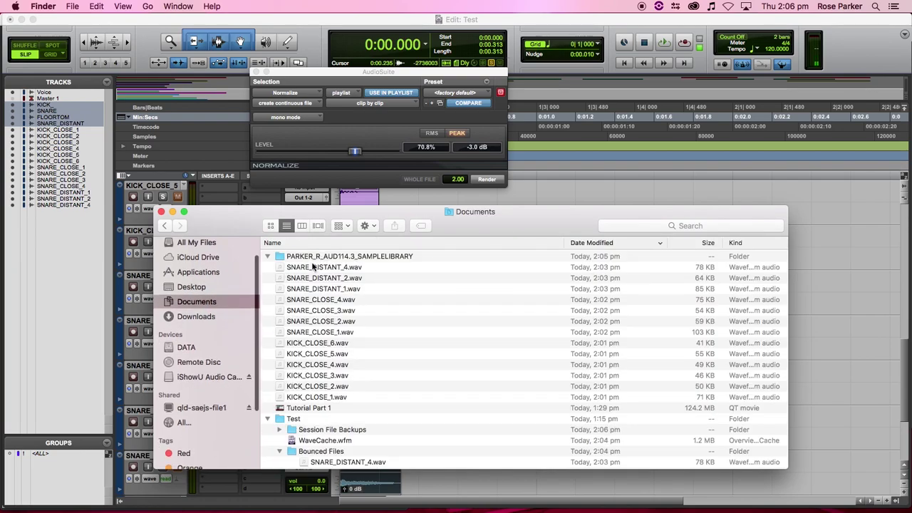
- Move all the pasted WAV files, from SNARE_DISTANT_4 to KICK_CLOSE_1, out of Documents into the sample library folder
{"action": "left_click", "coordinate": [282, 266]}
{"action": "left_click", "coordinate": [319, 396], "text": "shift"}
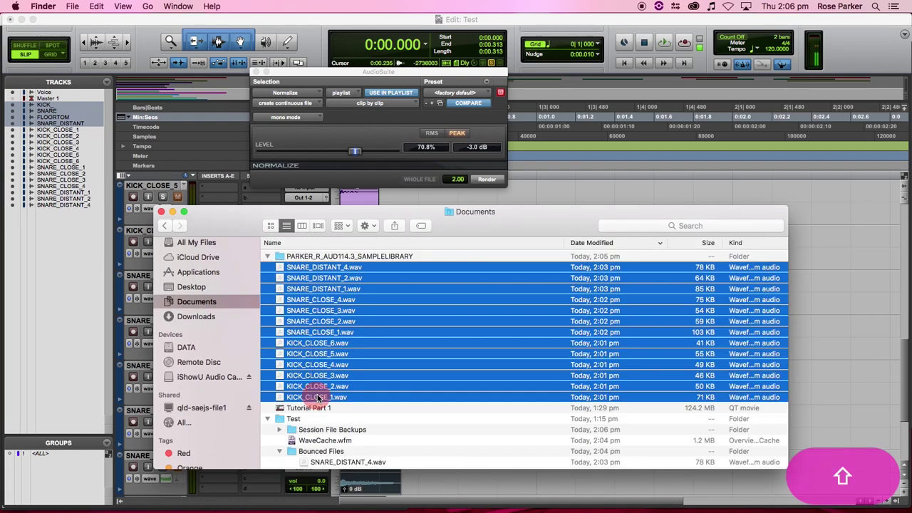
{"action": "left_click_drag", "start_coordinate": [343, 270], "coordinate": [337, 257]}
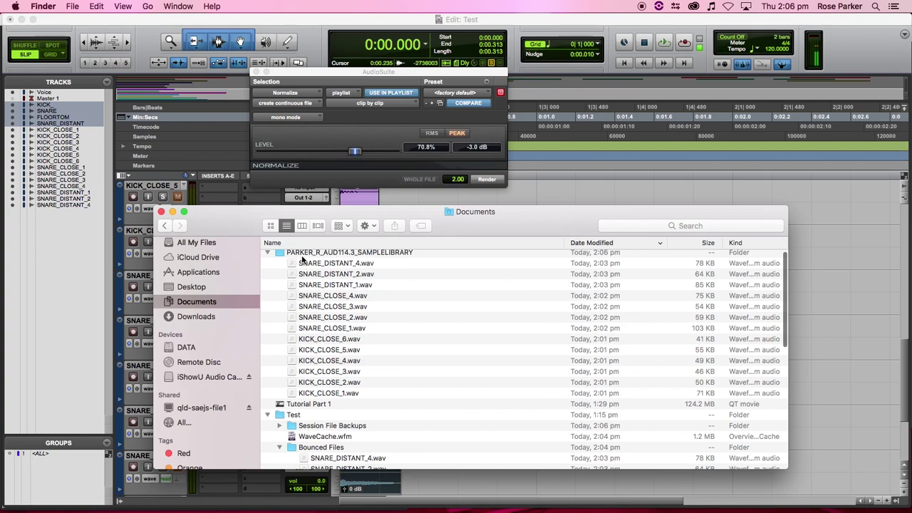
- Open the sample library folder and review its KICK_CLOSE and SNARE_CLOSE file groups
{"action": "double_click", "coordinate": [342, 253]}
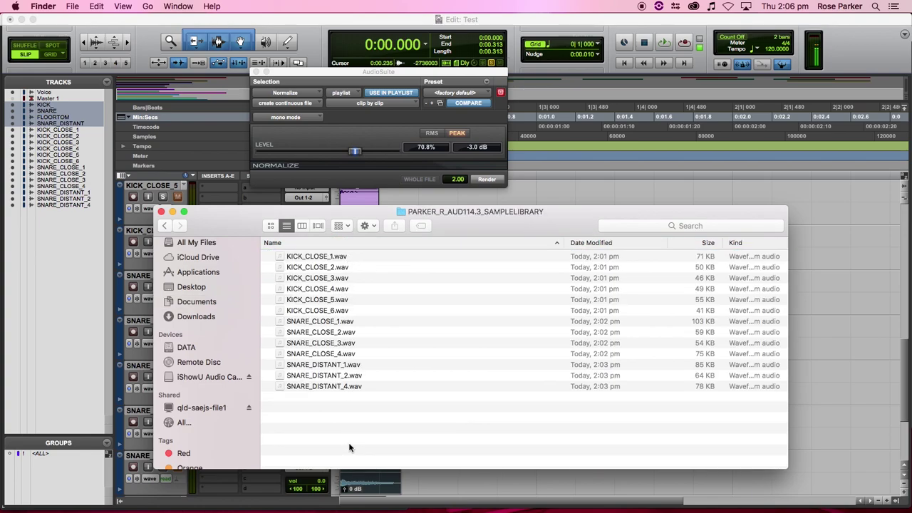
{"action": "left_click", "coordinate": [338, 311]}
{"action": "left_click", "coordinate": [341, 256], "text": "shift"}
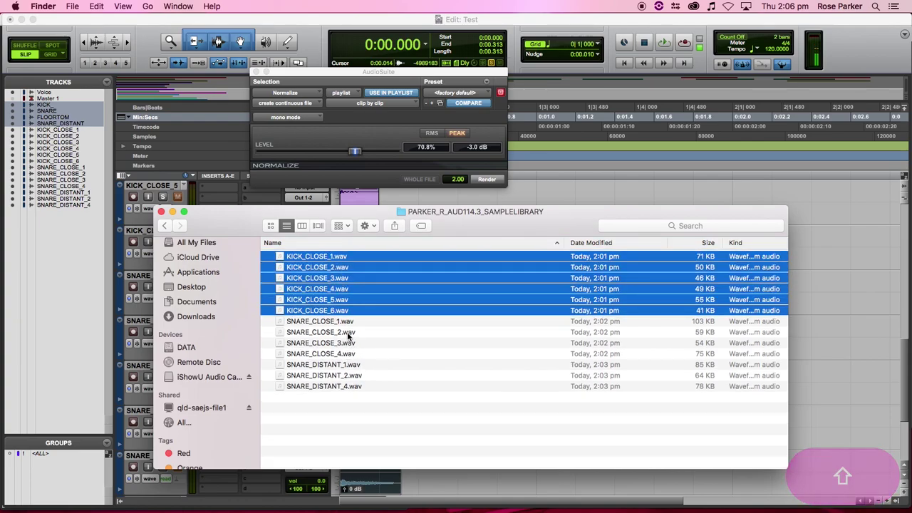
{"action": "left_click", "coordinate": [336, 321]}
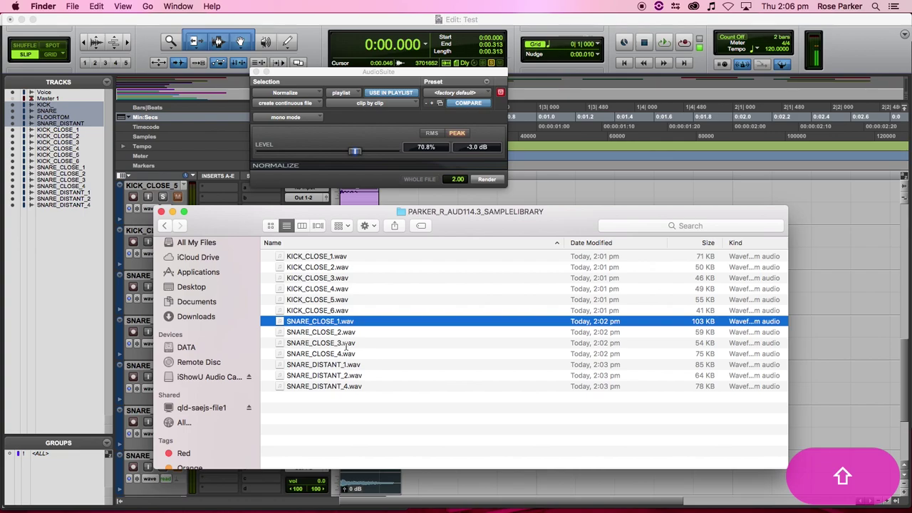
{"action": "left_click", "coordinate": [346, 345], "text": "shift"}
{"action": "left_click", "coordinate": [343, 354], "text": "shift"}
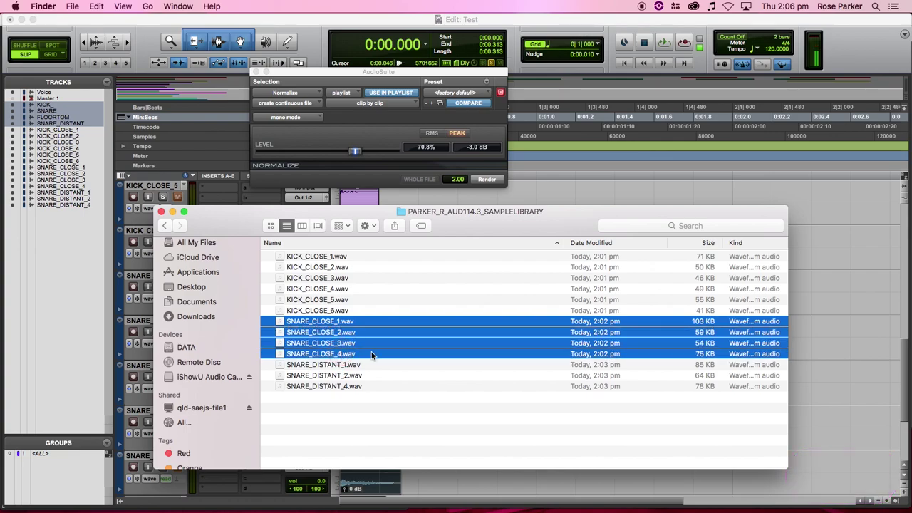
- Create two subfolders named CLOSE MICS and DISTANT MICS in the sample library folder
{"action": "right_click", "coordinate": [397, 447]}
{"action": "left_click", "coordinate": [431, 425]}
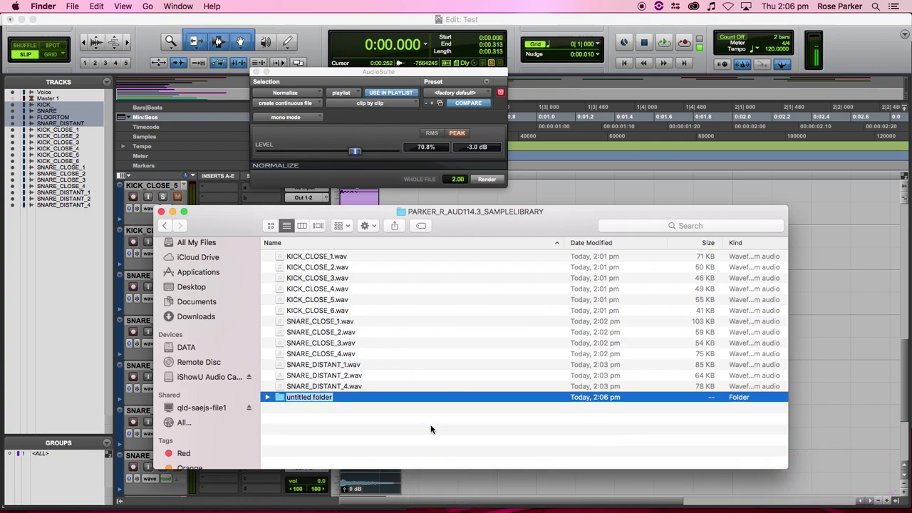
{"action": "type", "text": "CLOSE MICS"}
{"action": "key", "text": "Return"}
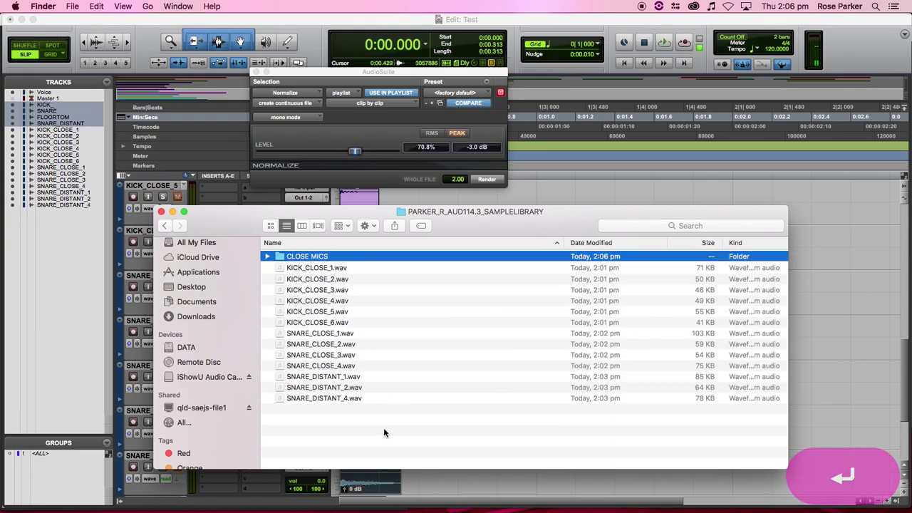
{"action": "right_click", "coordinate": [360, 420]}
{"action": "left_click", "coordinate": [391, 426]}
{"action": "type", "text": "DISTANT MICS"}
{"action": "key", "text": "Return"}
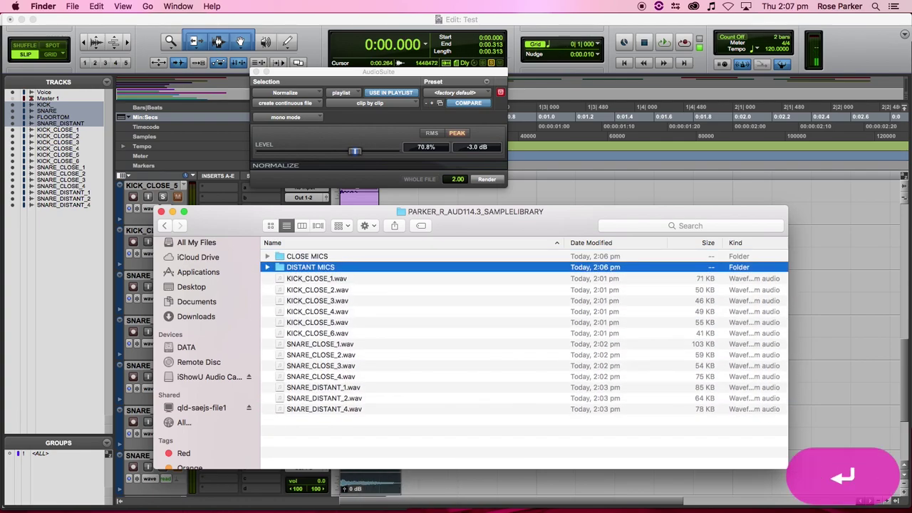
- Move the KICK_CLOSE and SNARE_CLOSE files into CLOSE MICS and the SNARE_DISTANT files into DISTANT MICS
{"action": "left_click", "coordinate": [332, 280]}
{"action": "left_click", "coordinate": [341, 378], "text": "shift"}
{"action": "left_click_drag", "start_coordinate": [344, 290], "coordinate": [326, 256]}
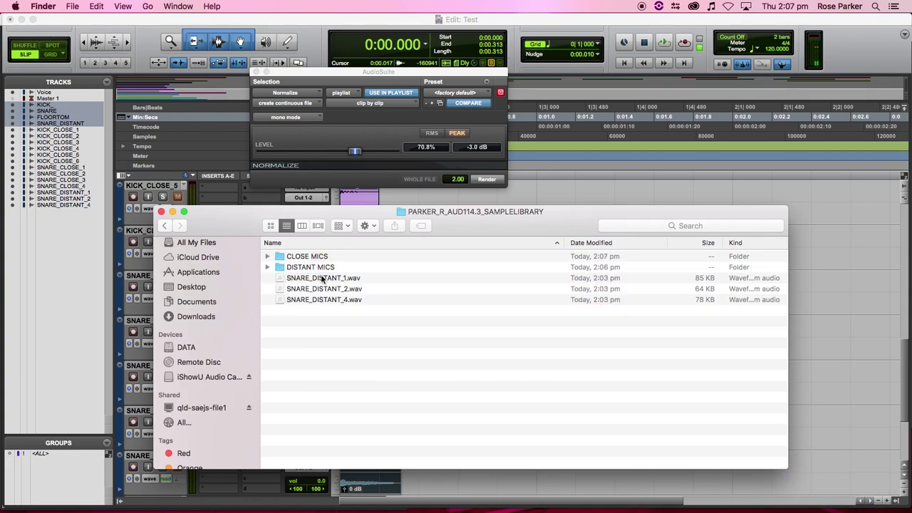
{"action": "left_click", "coordinate": [322, 280]}
{"action": "left_click", "coordinate": [322, 299], "text": "shift"}
{"action": "left_click_drag", "start_coordinate": [323, 299], "coordinate": [313, 267]}
- Examine the contents of the CLOSE MICS and DISTANT MICS folders, and collapse both
{"action": "left_click", "coordinate": [267, 256]}
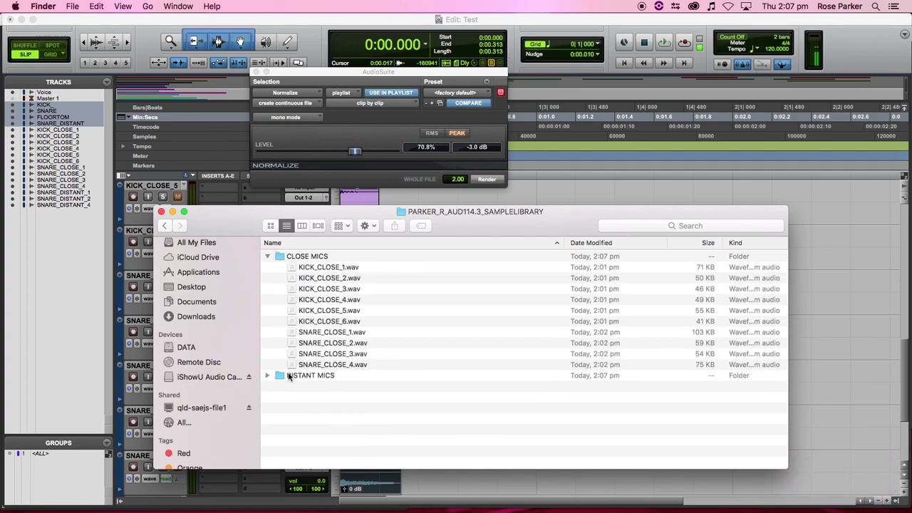
{"action": "left_click", "coordinate": [267, 376]}
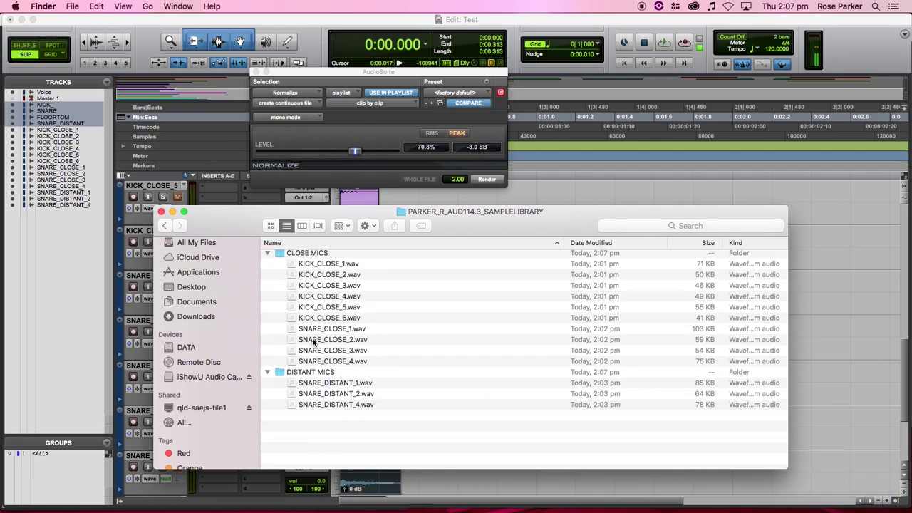
{"action": "left_click", "coordinate": [268, 373]}
{"action": "left_click", "coordinate": [268, 255]}
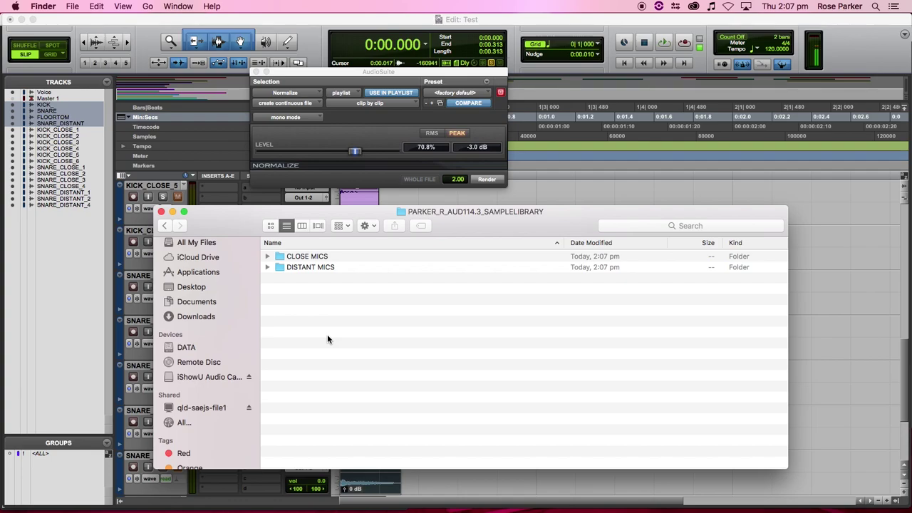
{"action": "left_click", "coordinate": [267, 256]}
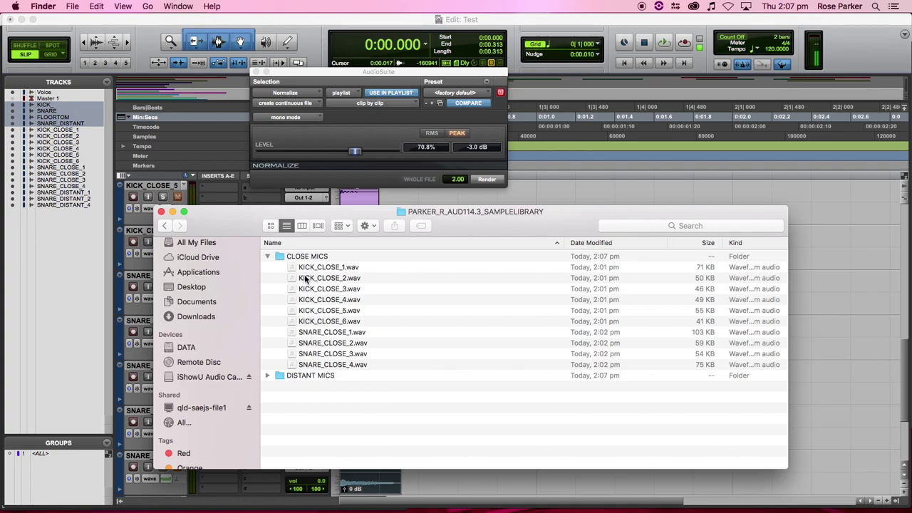
{"action": "left_click", "coordinate": [267, 256]}
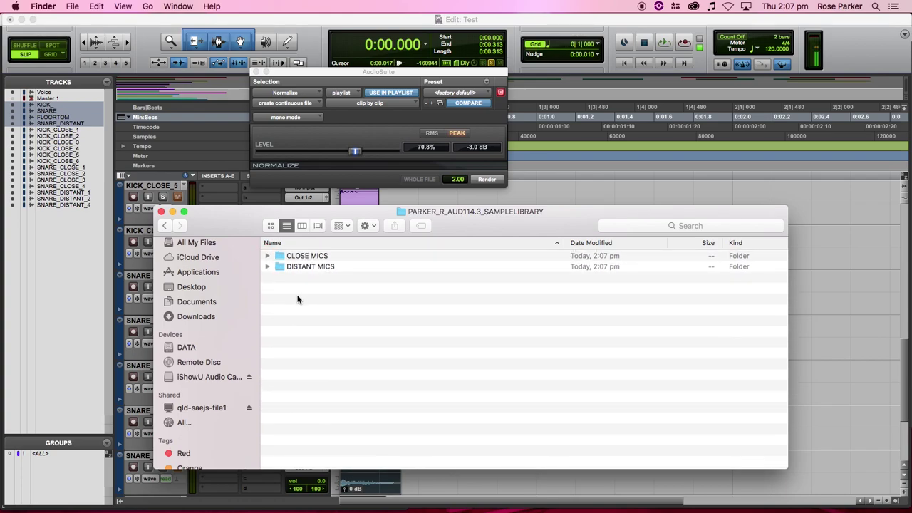
{"action": "left_click", "coordinate": [267, 267]}
{"action": "left_click", "coordinate": [267, 265]}
{"action": "left_click", "coordinate": [267, 255]}
{"action": "left_click", "coordinate": [267, 255]}
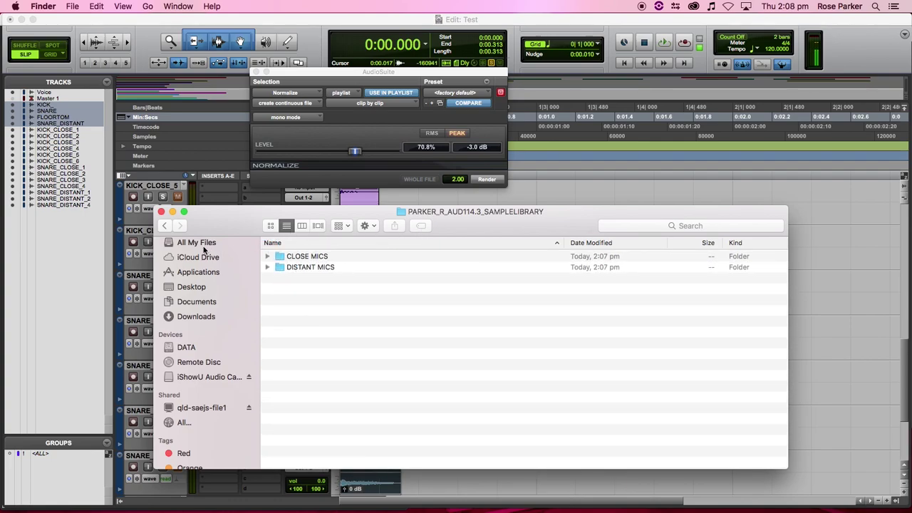
- Go back to Documents and compress the sample library folder into a ZIP archive
{"action": "left_click", "coordinate": [166, 225]}
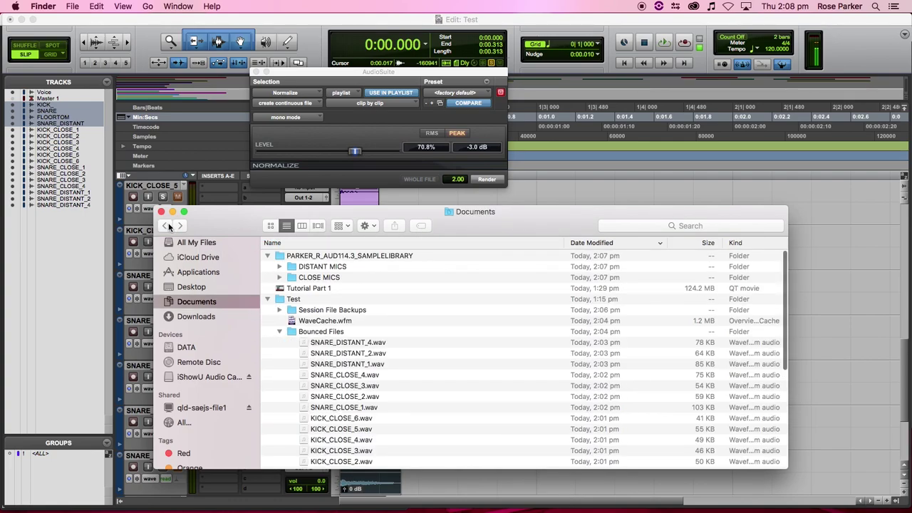
{"action": "left_click", "coordinate": [268, 256]}
{"action": "right_click", "coordinate": [335, 255]}
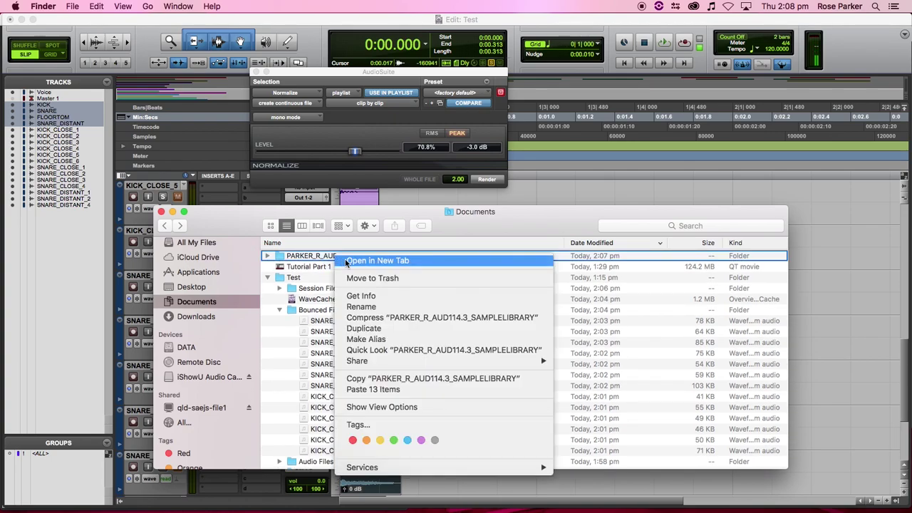
{"action": "left_click", "coordinate": [378, 317]}
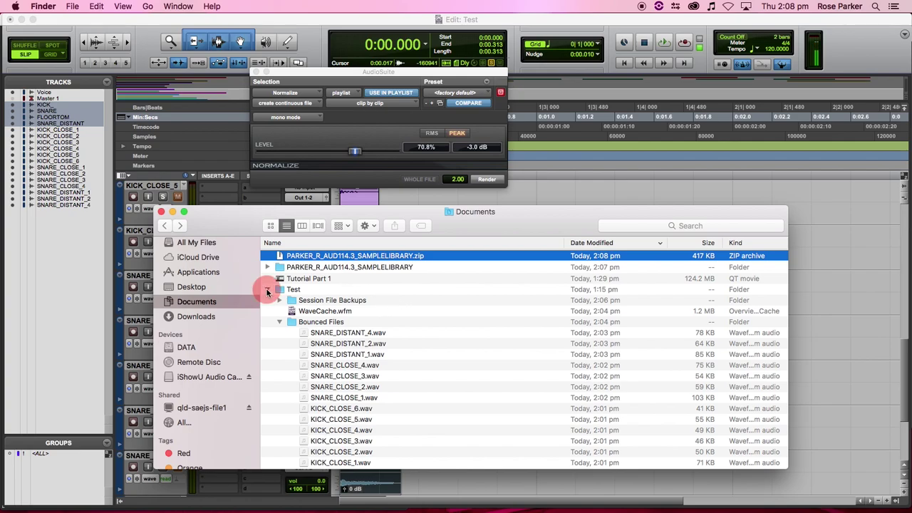
- Collapse the Bounced Files and Test folders, and expand the sample library folder to check its close and distant mic subfolders
{"action": "left_click", "coordinate": [268, 289]}
{"action": "left_click", "coordinate": [269, 289]}
{"action": "left_click", "coordinate": [280, 322]}
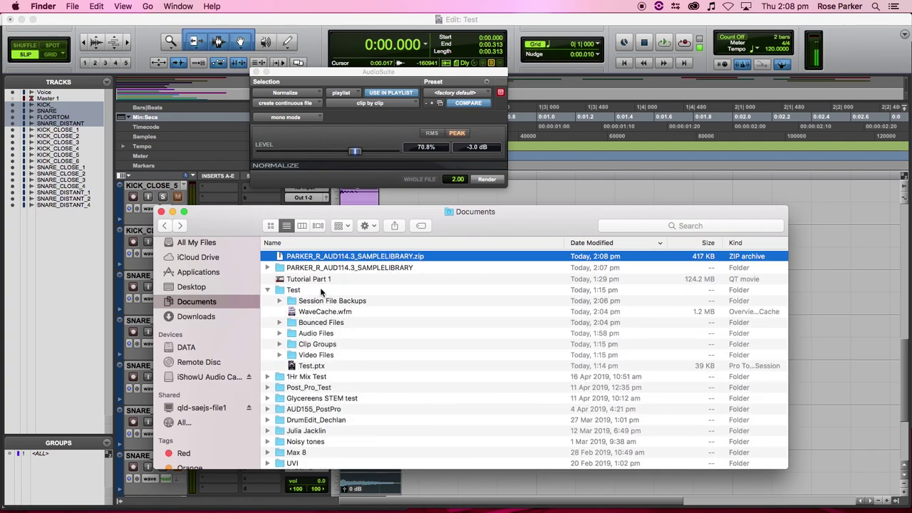
{"action": "left_click", "coordinate": [268, 290]}
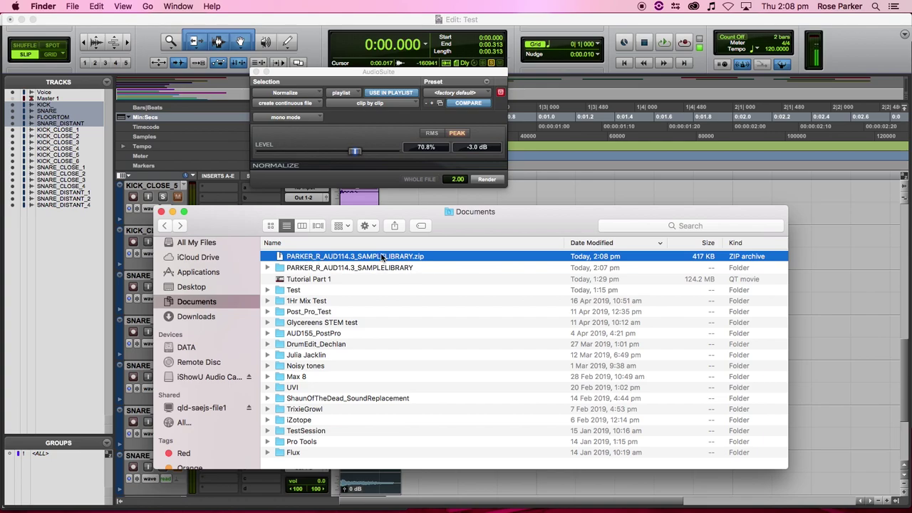
{"action": "left_click", "coordinate": [267, 267]}
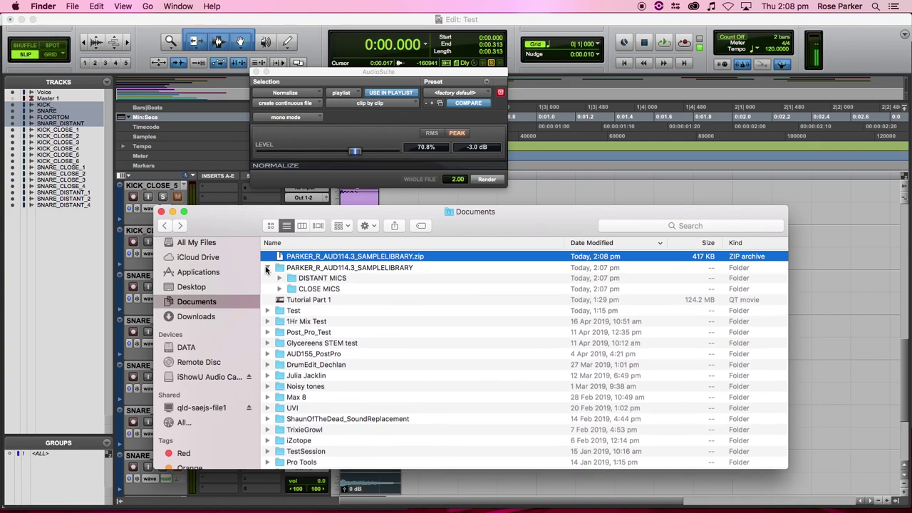
{"action": "left_click", "coordinate": [279, 279]}
{"action": "left_click", "coordinate": [279, 280]}
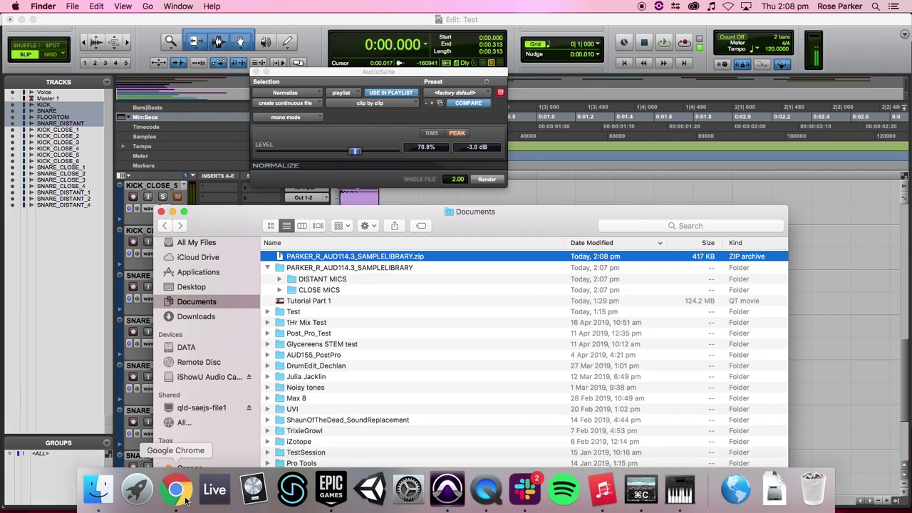
- Switch to Chrome and review the assignment PDF's Requirements section, including the export format and zipped submission items
{"action": "left_click", "coordinate": [182, 496]}
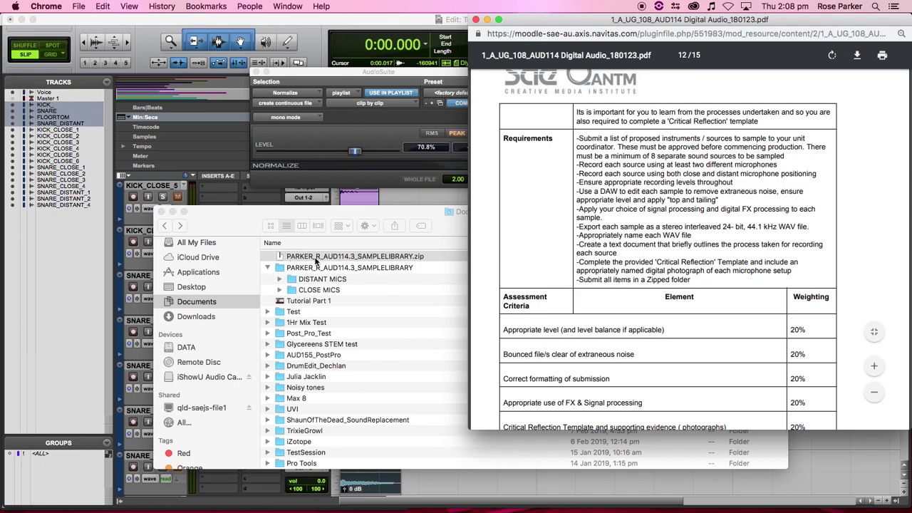
{"action": "left_click_drag", "start_coordinate": [611, 246], "coordinate": [736, 245]}
{"action": "left_click", "coordinate": [780, 238]}
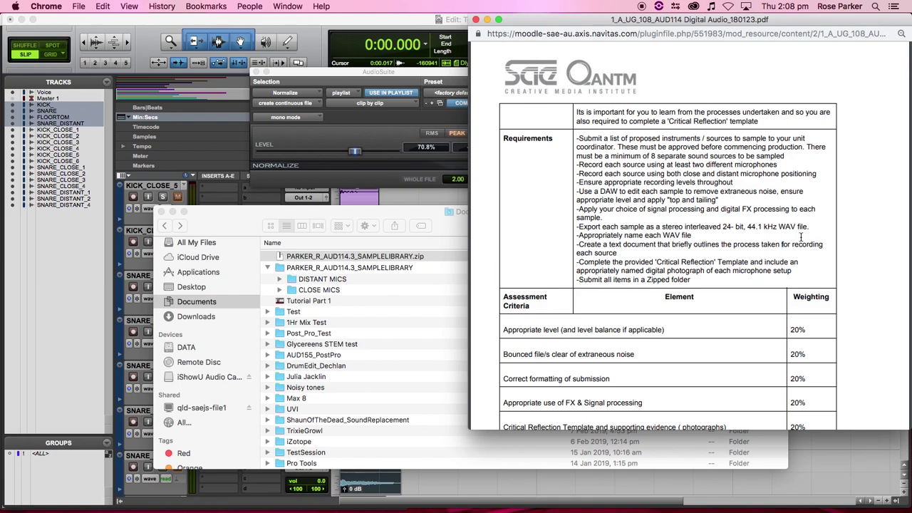
{"action": "left_click_drag", "start_coordinate": [577, 138], "coordinate": [698, 297]}
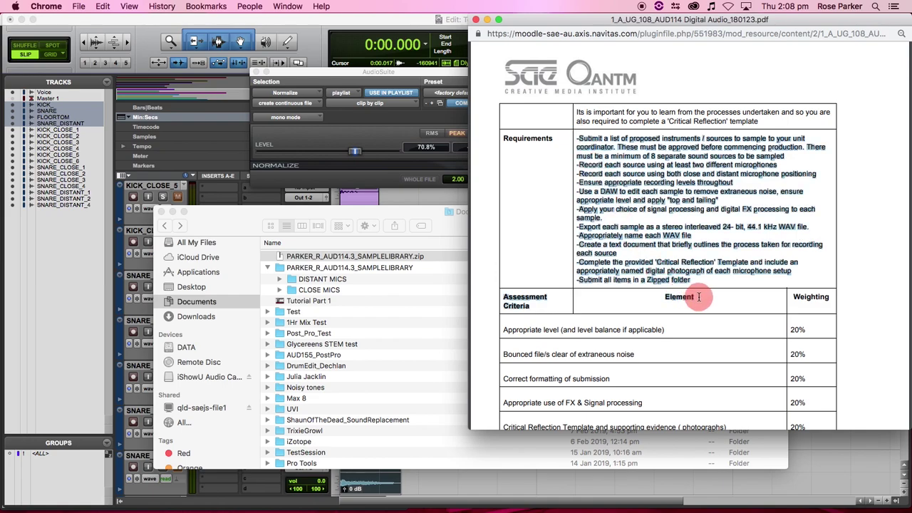
{"action": "left_click", "coordinate": [725, 280]}
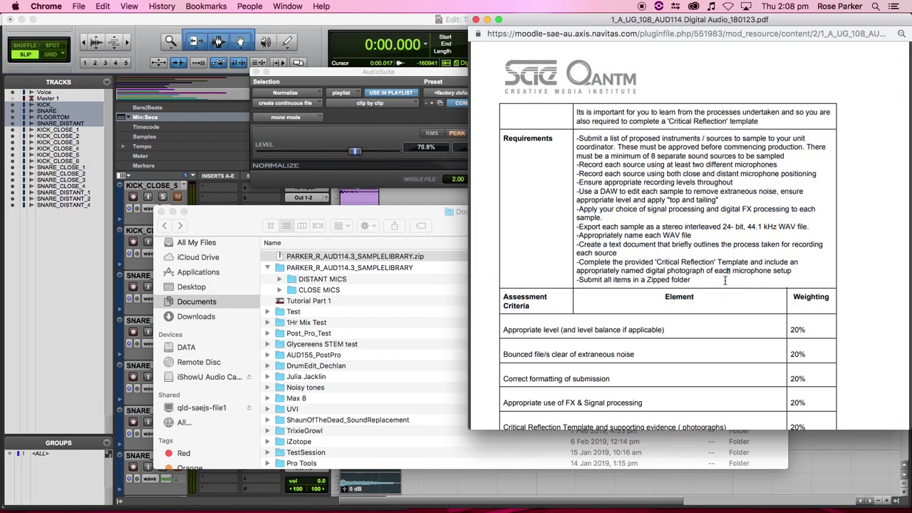
- Close the Finder window and look through all source and bounced sample tracks in the Pro Tools session
{"action": "left_click", "coordinate": [161, 212]}
{"action": "scroll", "coordinate": [417, 290], "scroll_direction": "down", "scroll_amount": 2}
{"action": "scroll", "coordinate": [414, 287], "scroll_direction": "up", "scroll_amount": 4}
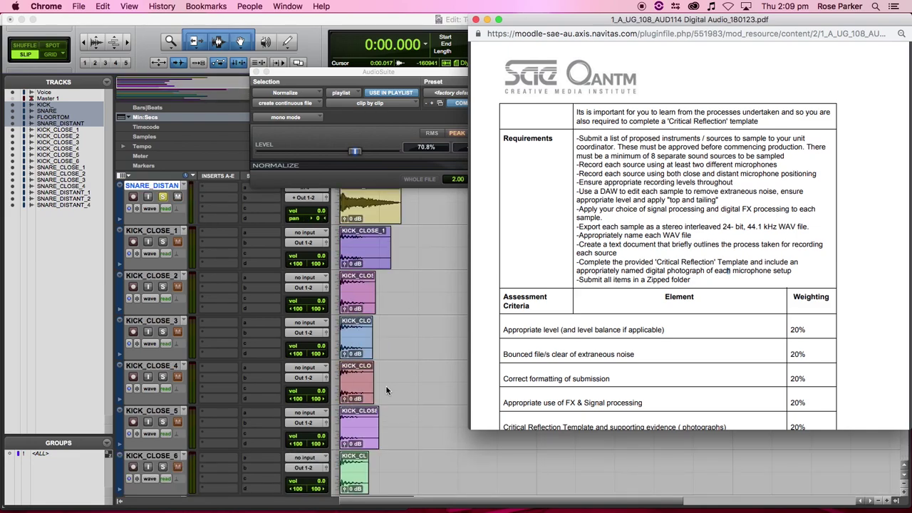
{"action": "scroll", "coordinate": [416, 268], "scroll_direction": "down", "scroll_amount": 5}
{"action": "scroll", "coordinate": [416, 271], "scroll_direction": "down", "scroll_amount": 3}
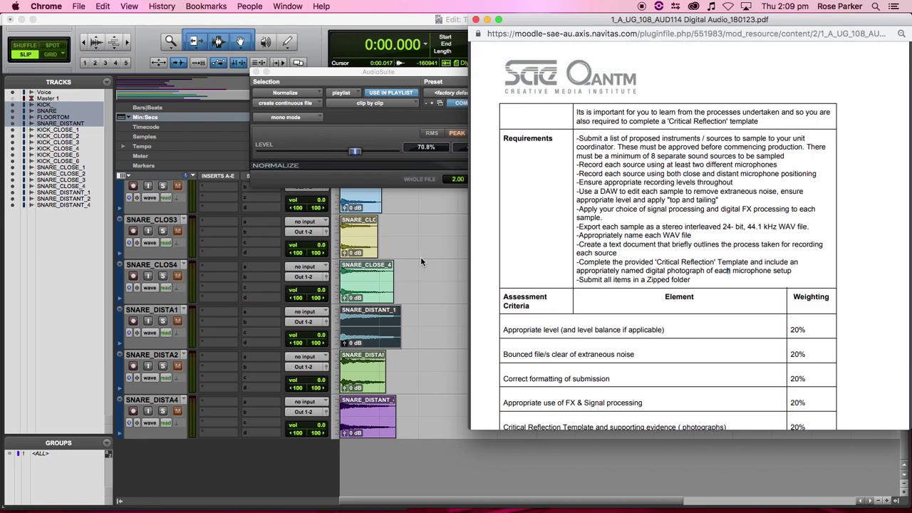
{"action": "scroll", "coordinate": [420, 262], "scroll_direction": "up", "scroll_amount": 5}
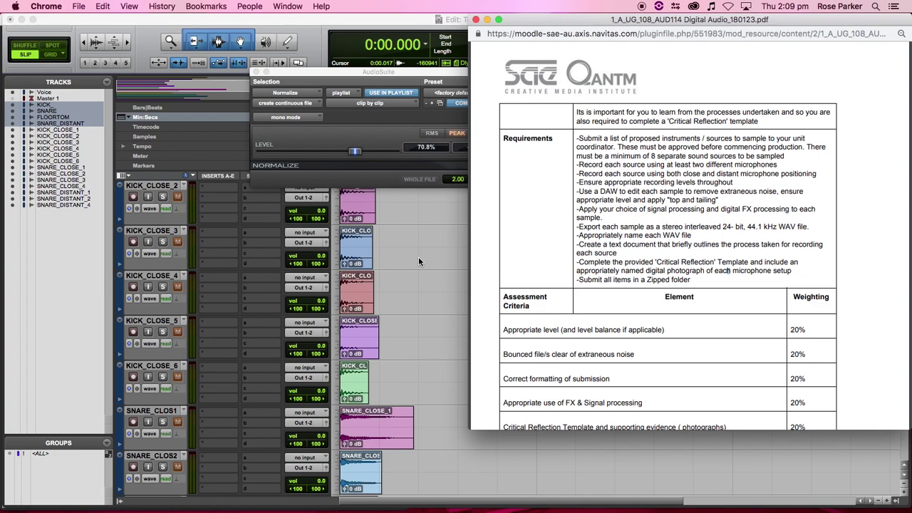
{"action": "scroll", "coordinate": [418, 261], "scroll_direction": "up", "scroll_amount": 6}
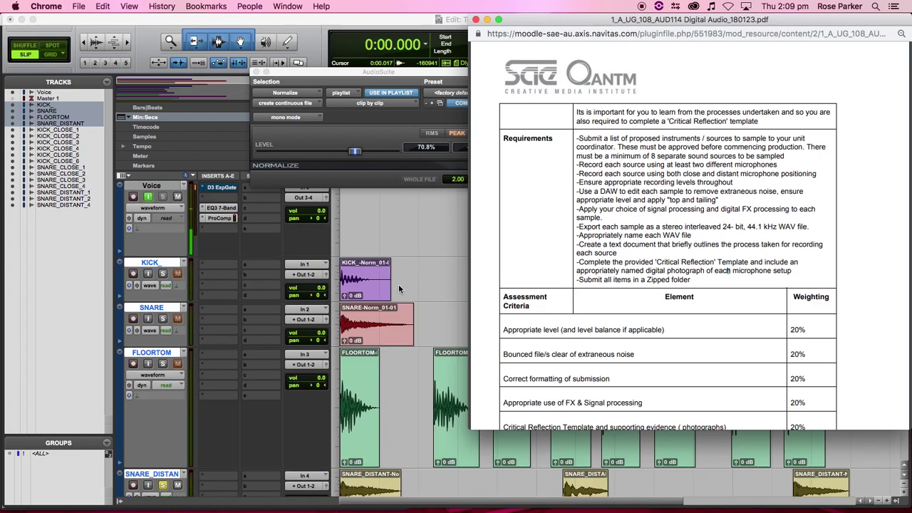
- Reduce the FLOORTOM track's height and narrow the Edit window so the assignment PDF shows beside it
{"action": "left_click_drag", "start_coordinate": [157, 469], "coordinate": [172, 398]}
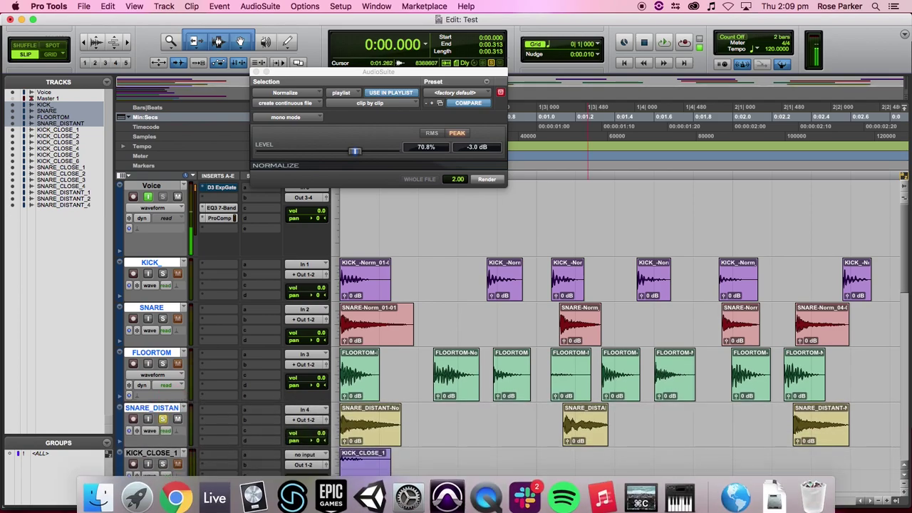
{"action": "left_click_drag", "start_coordinate": [907, 509], "coordinate": [532, 508]}
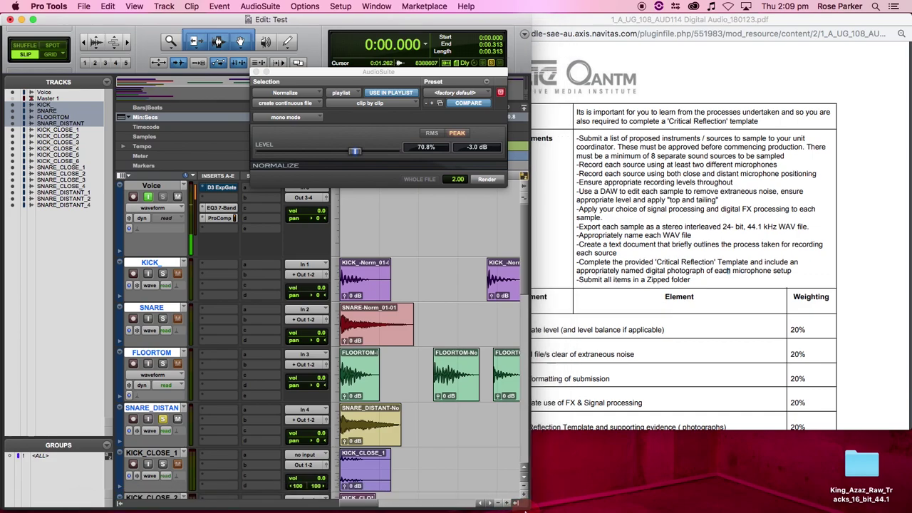
- Extend the assignment PDF window to show the full assessment criteria table, and move the Normalize window off the track inserts and sends
{"action": "left_click", "coordinate": [621, 425]}
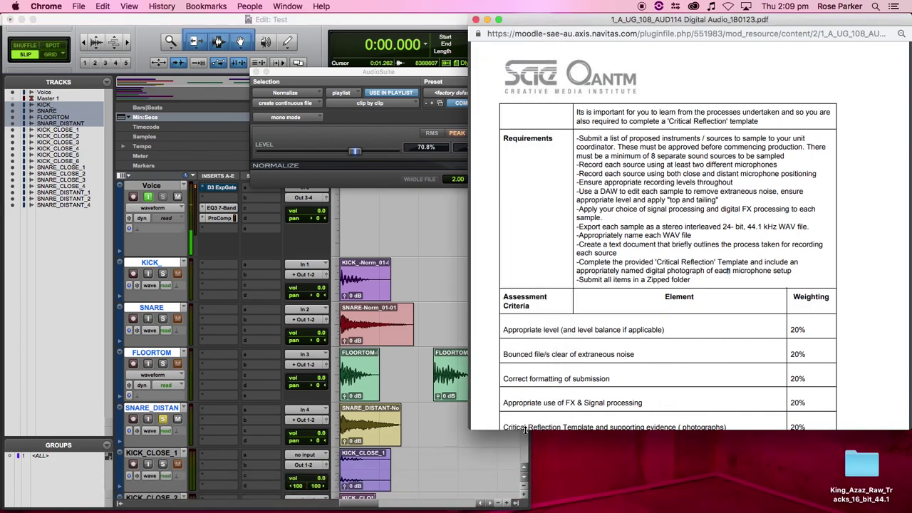
{"action": "left_click_drag", "start_coordinate": [525, 430], "coordinate": [539, 461]}
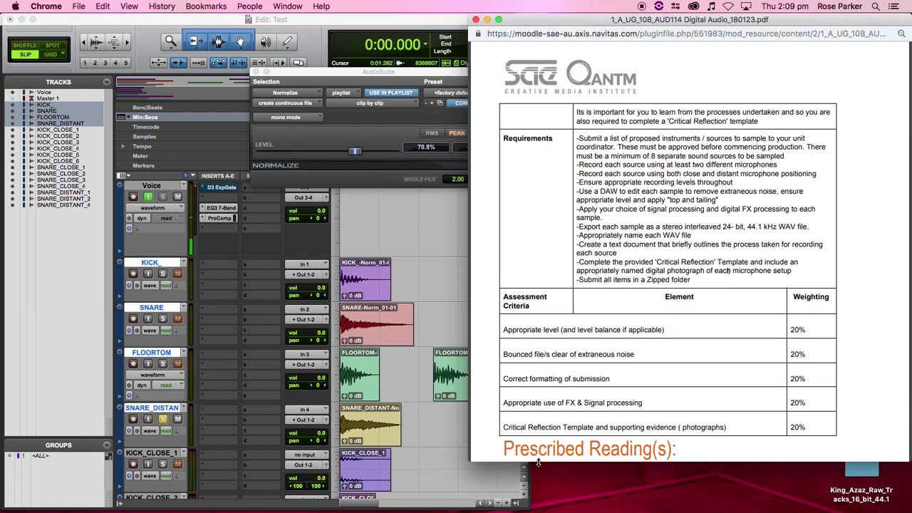
{"action": "scroll", "coordinate": [561, 358], "scroll_direction": "down", "scroll_amount": 2}
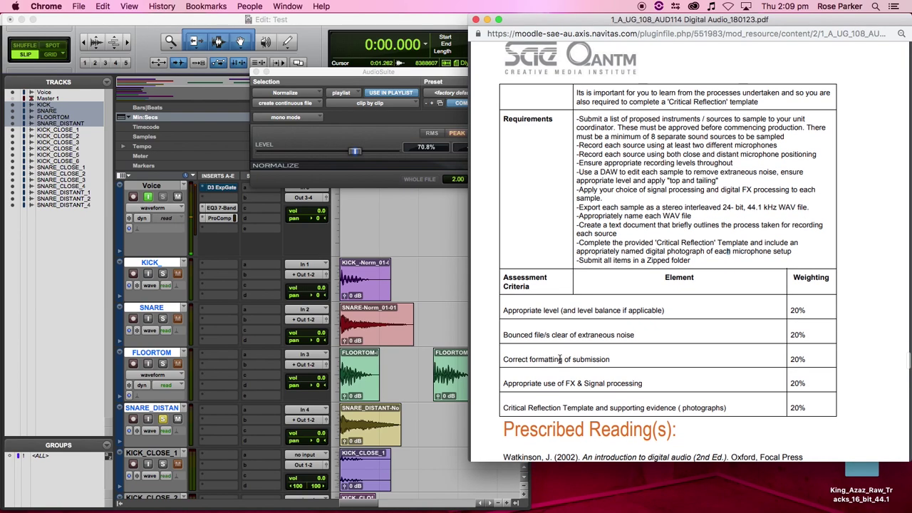
{"action": "scroll", "coordinate": [559, 368], "scroll_direction": "up", "scroll_amount": 2}
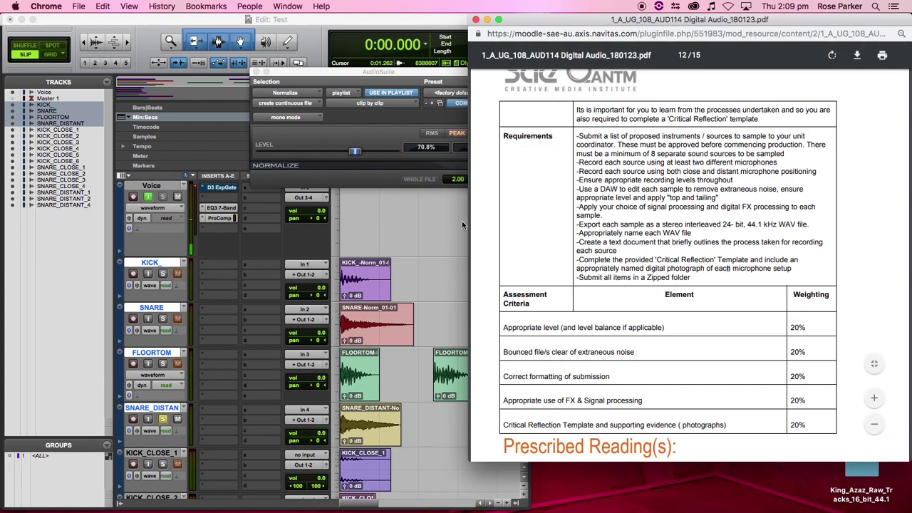
{"action": "left_click_drag", "start_coordinate": [390, 72], "coordinate": [477, 155]}
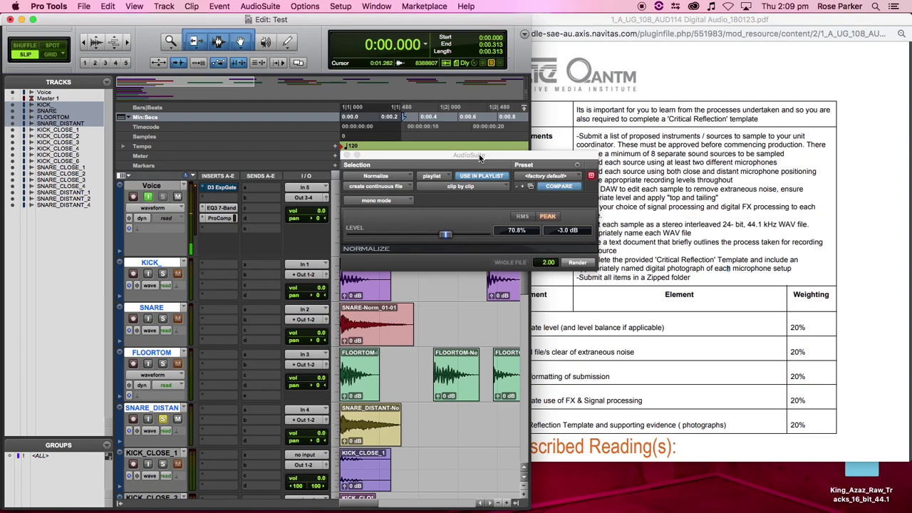